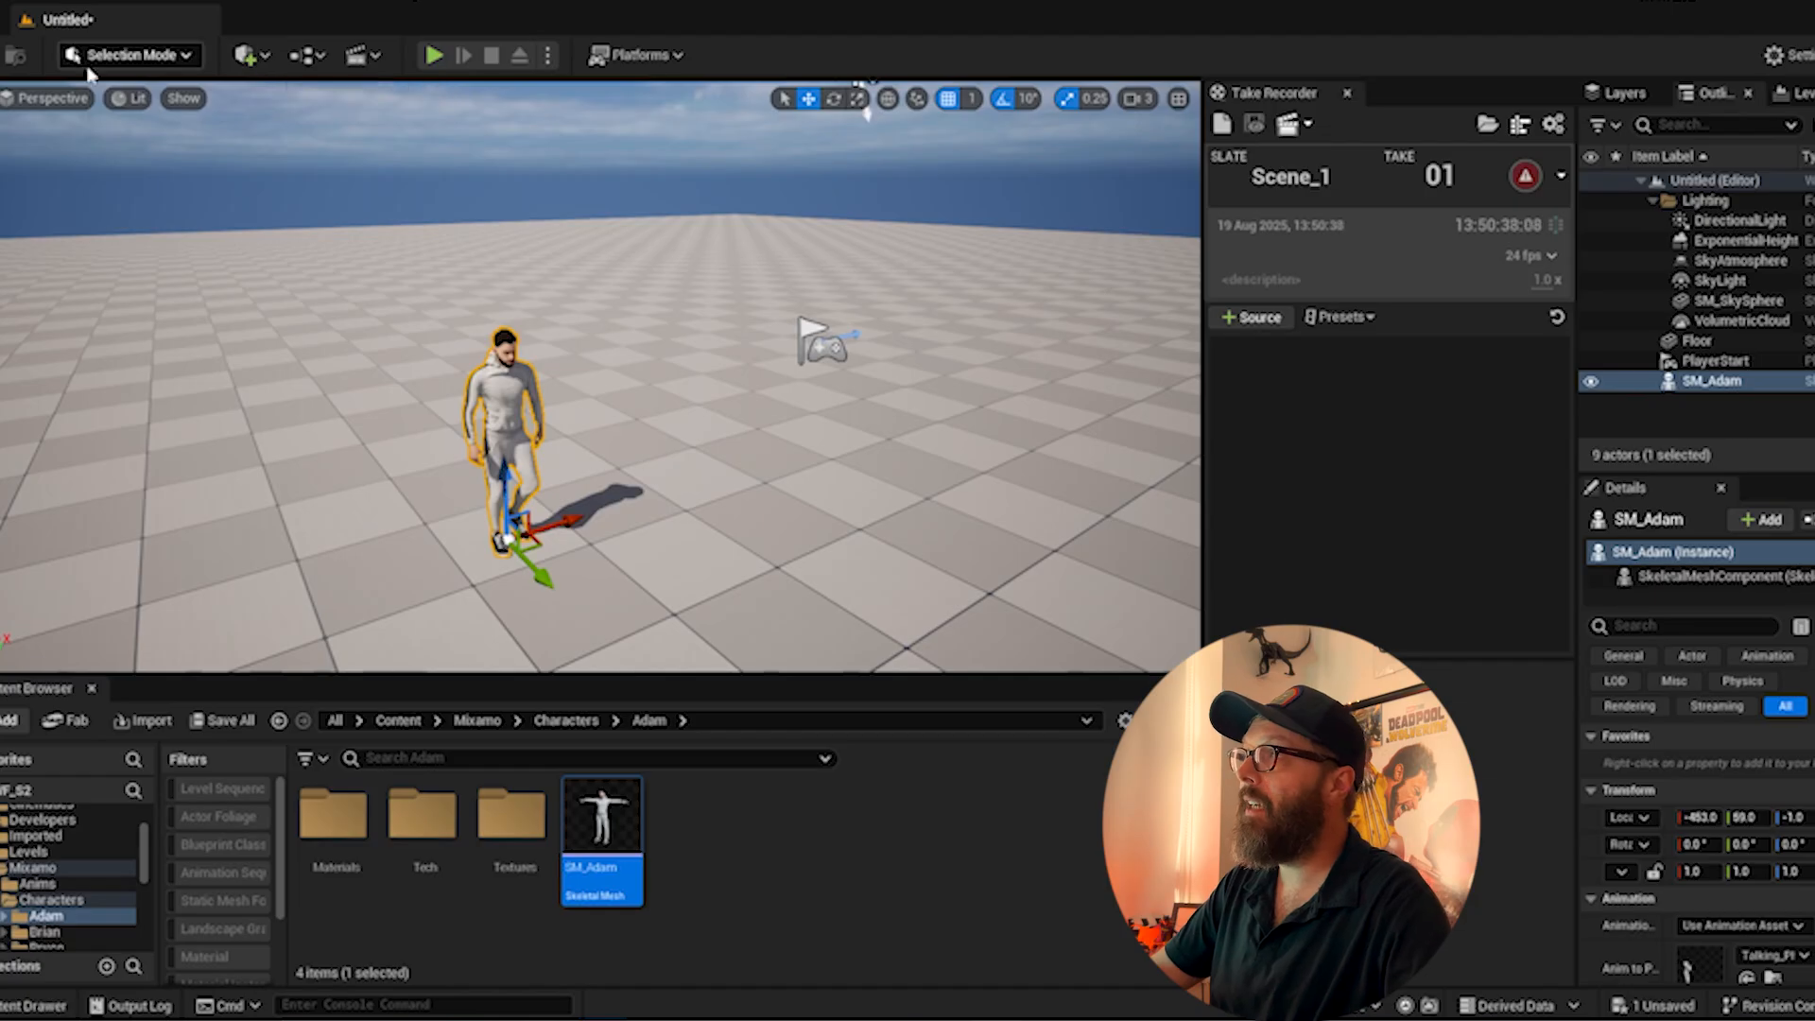
- Show the Place Actors shapes and place a cube on the floor beside the character
{"action": "left_click", "coordinate": [202, 7]}
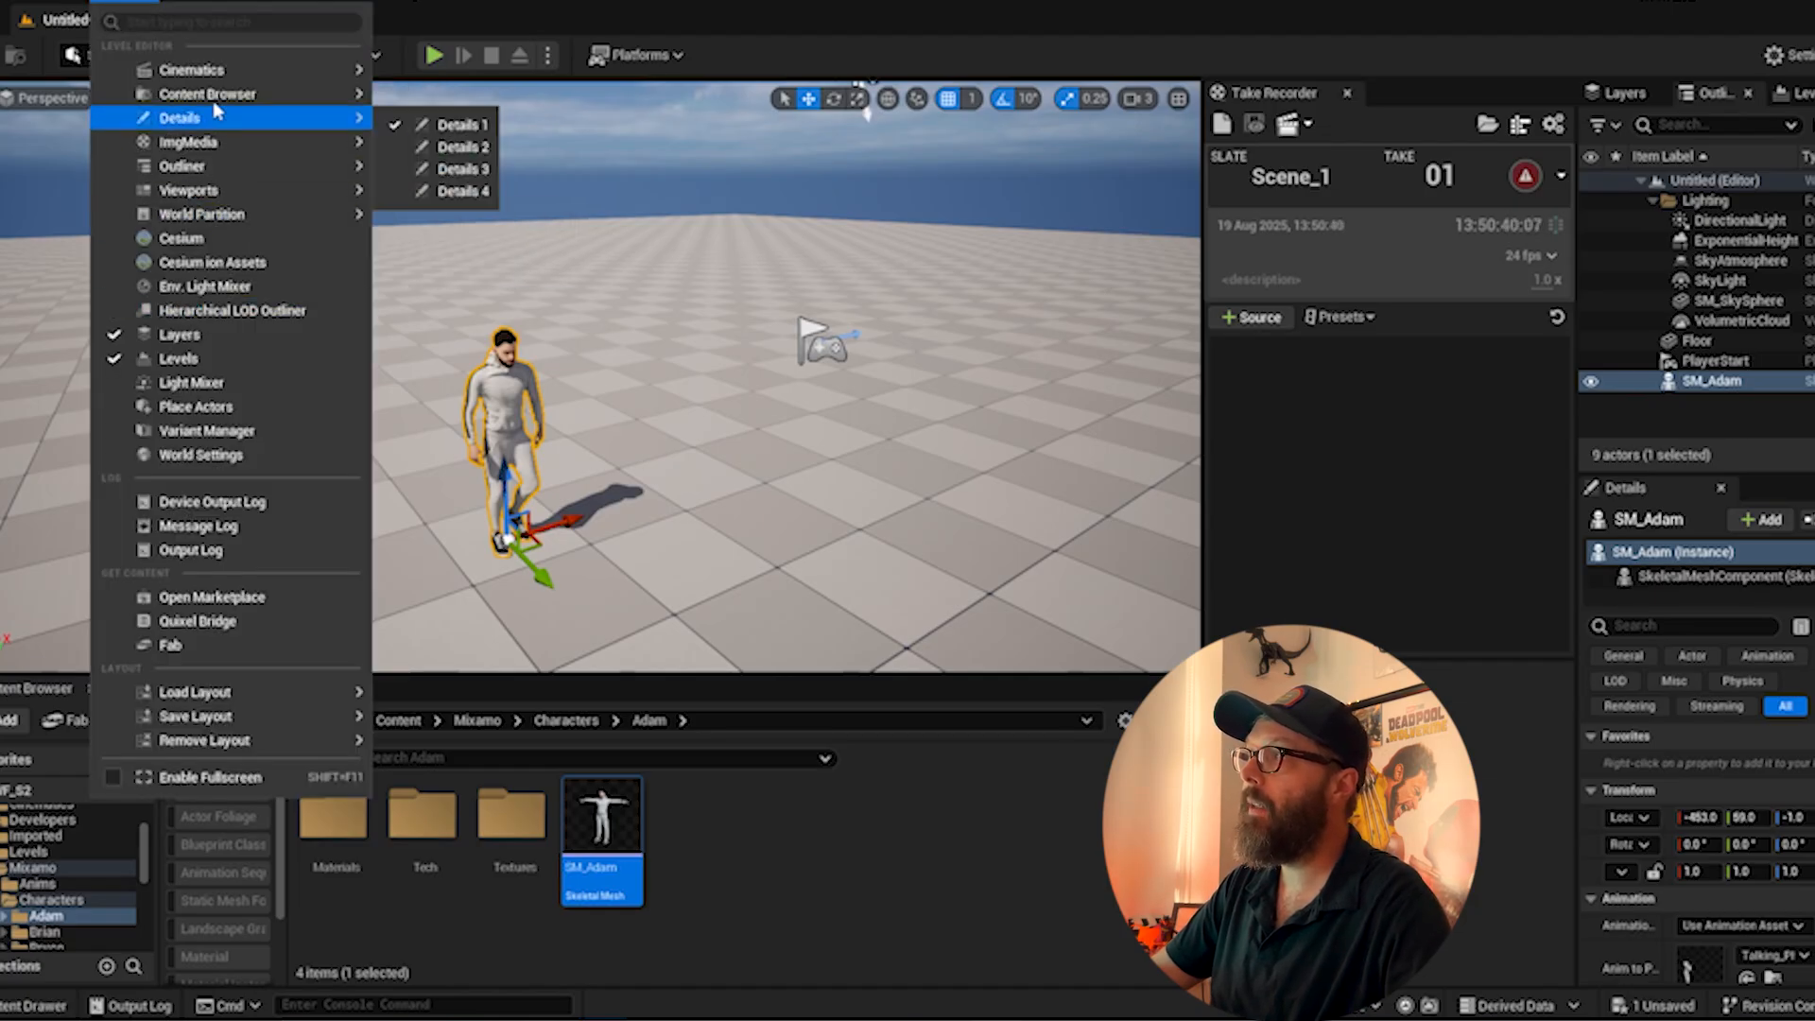
{"action": "left_click", "coordinate": [217, 407]}
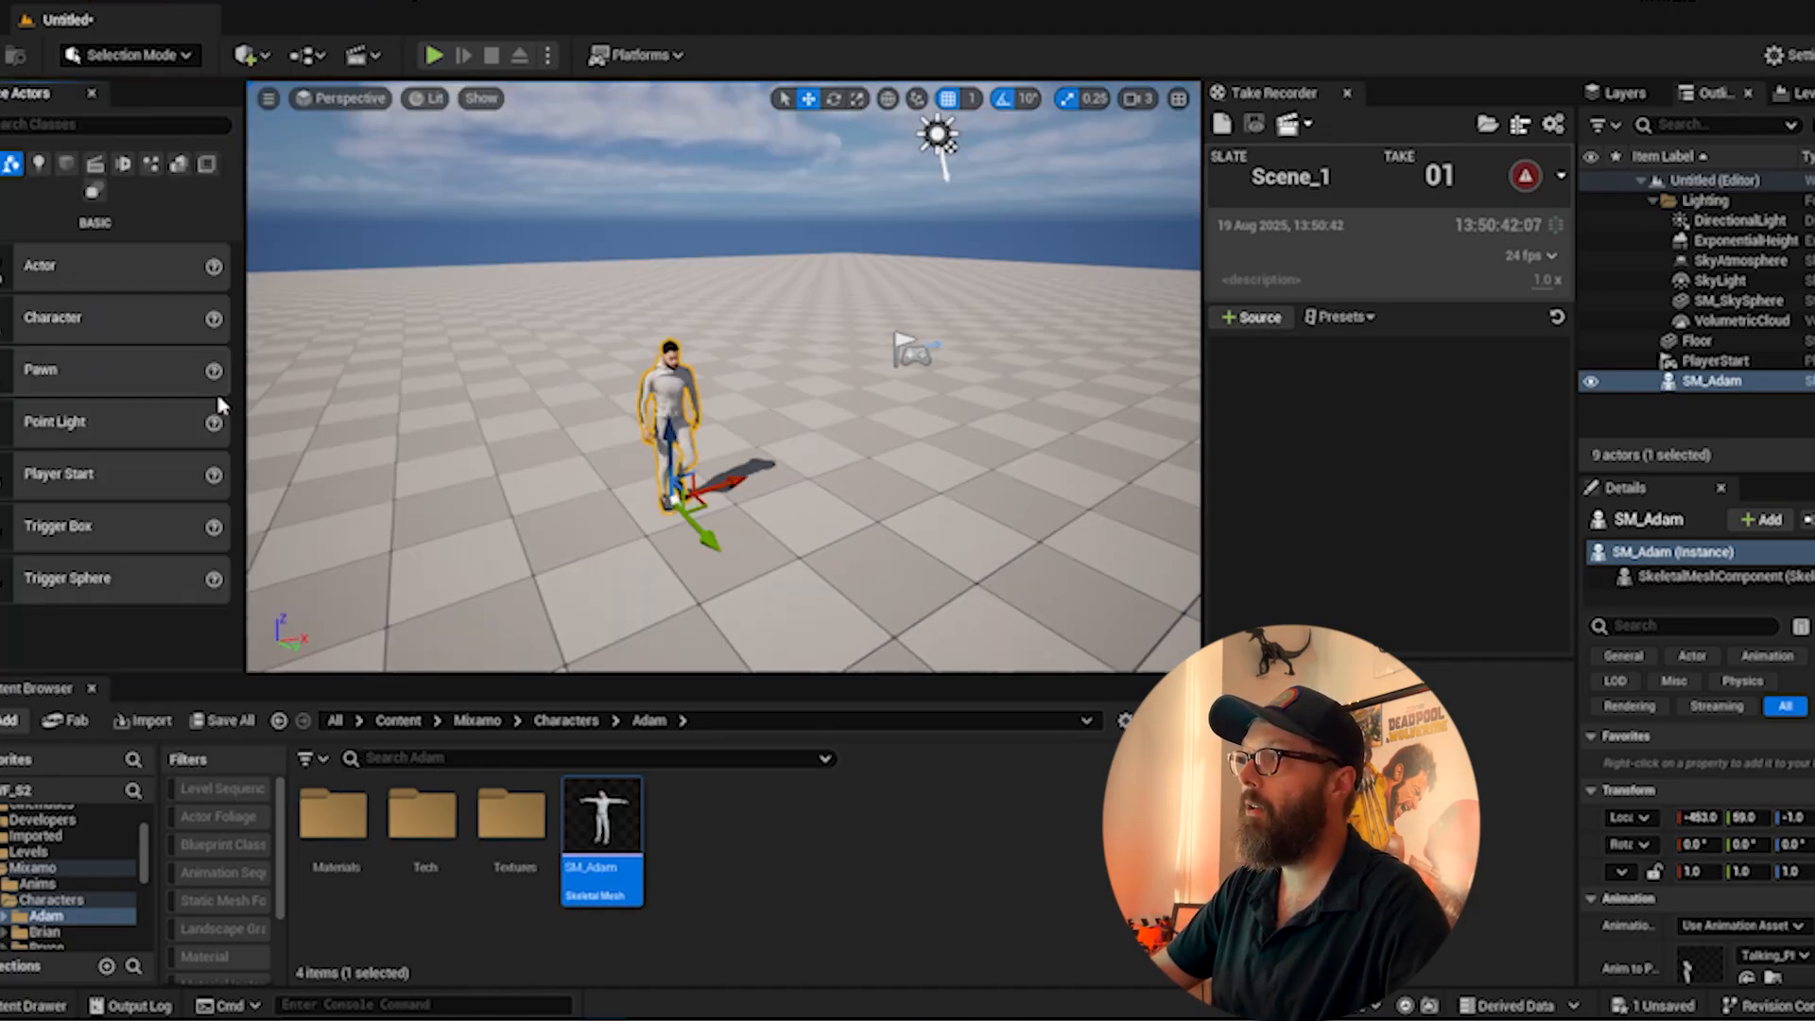
{"action": "left_click", "coordinate": [65, 165]}
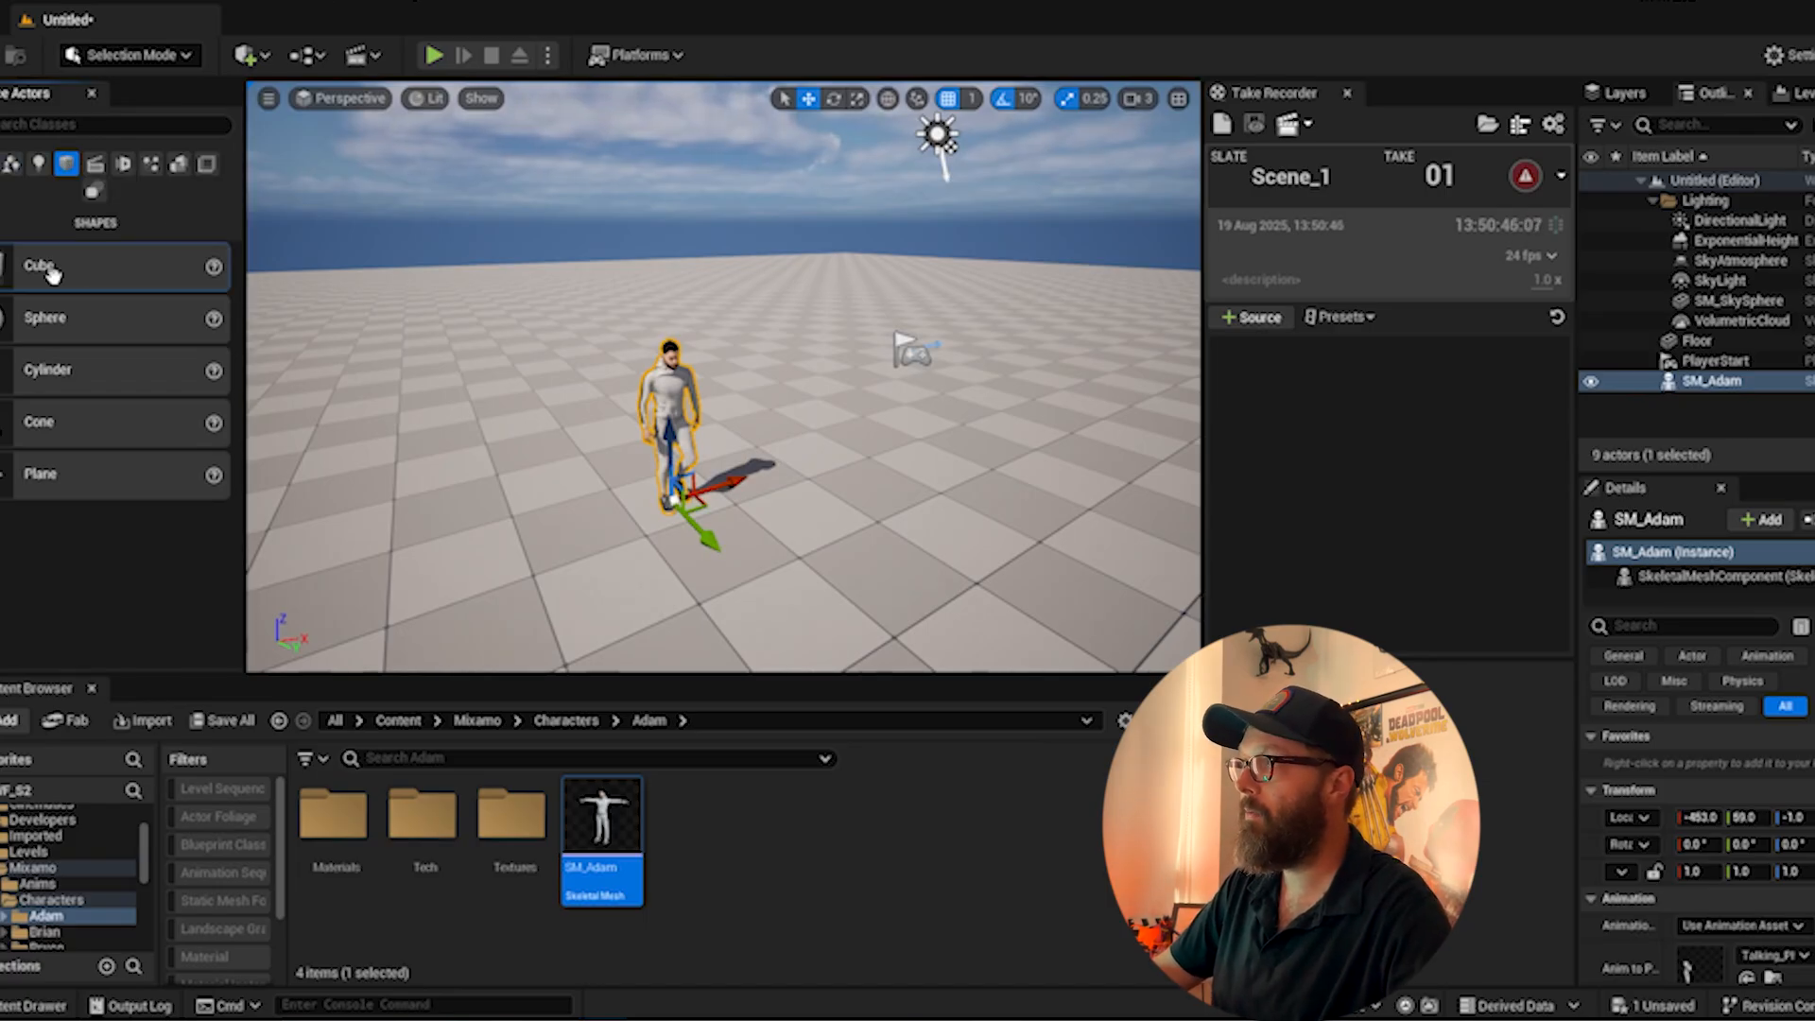
{"action": "left_click_drag", "start_coordinate": [52, 269], "coordinate": [520, 378]}
{"action": "key", "text": "a"}
{"action": "right_click_drag", "start_coordinate": [474, 476], "coordinate": [538, 475]}
{"action": "left_click_drag", "start_coordinate": [729, 476], "coordinate": [837, 500]}
{"action": "left_click", "coordinate": [125, 1]}
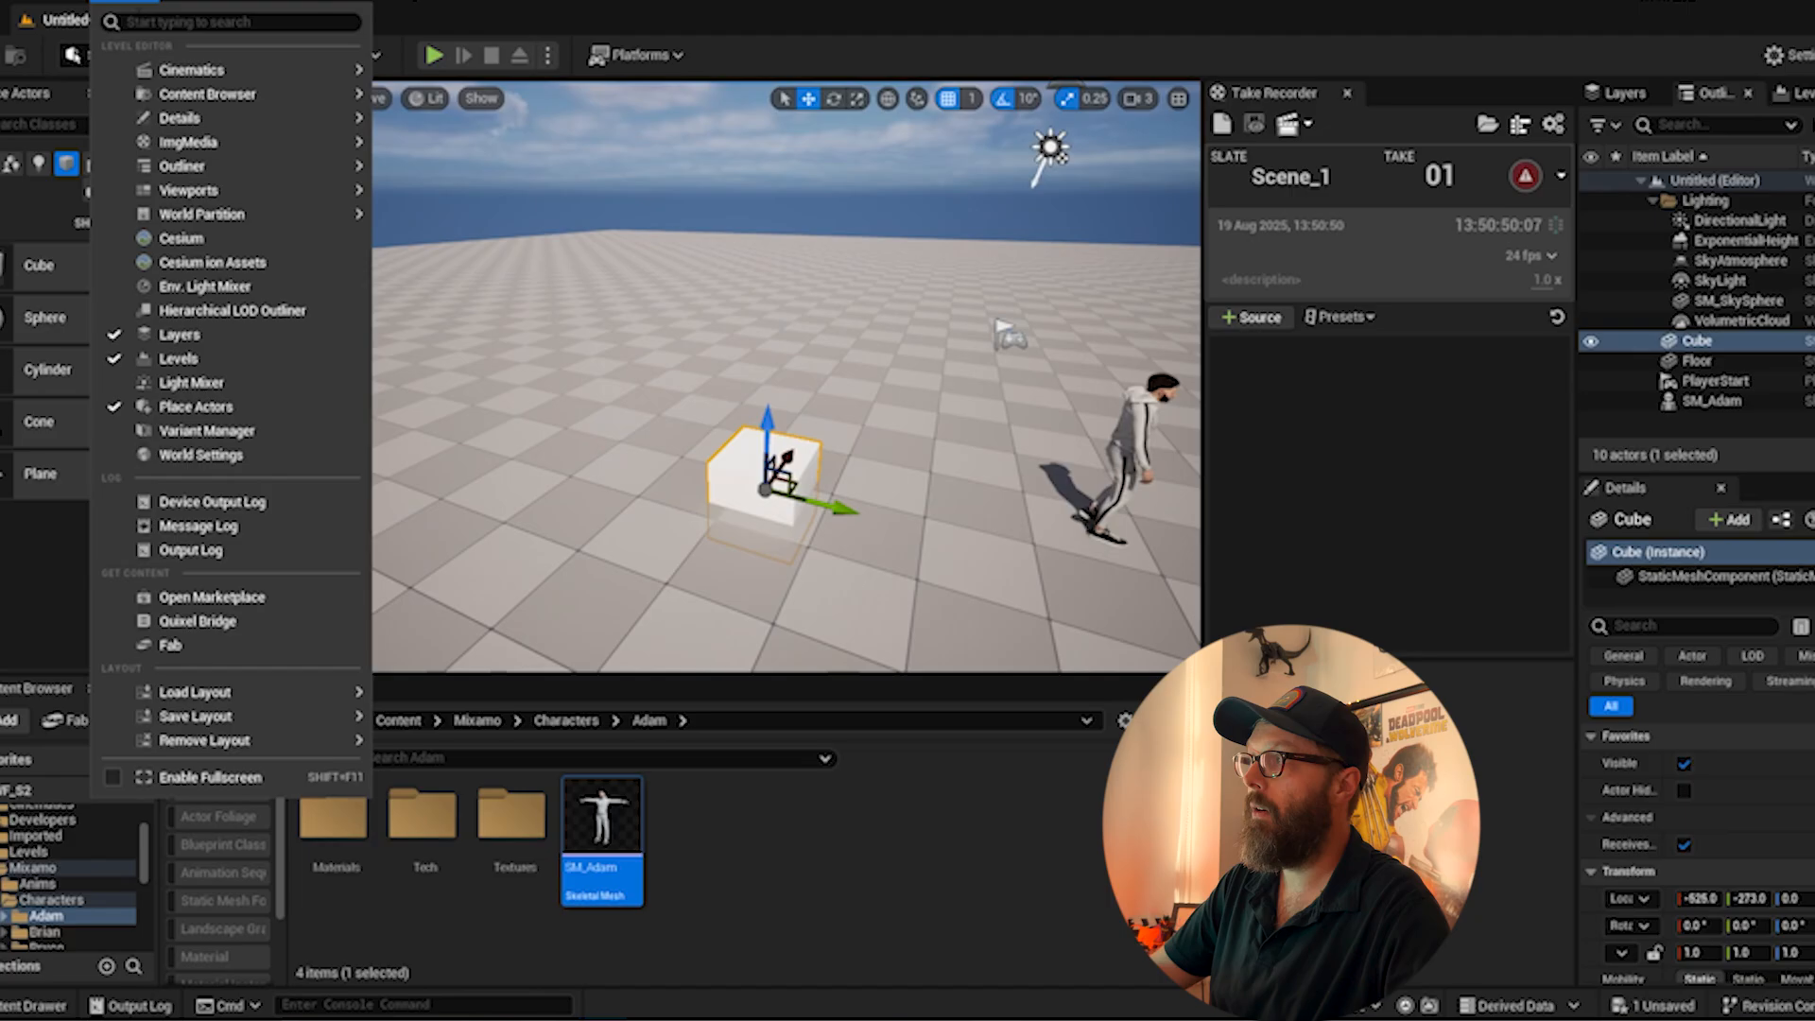
{"action": "left_click", "coordinate": [130, 4]}
- Scale the cube into a thin wall with X 3.75, Y 0.25 and Z 4.0
{"action": "middle_click_drag", "start_coordinate": [884, 370], "coordinate": [714, 345]}
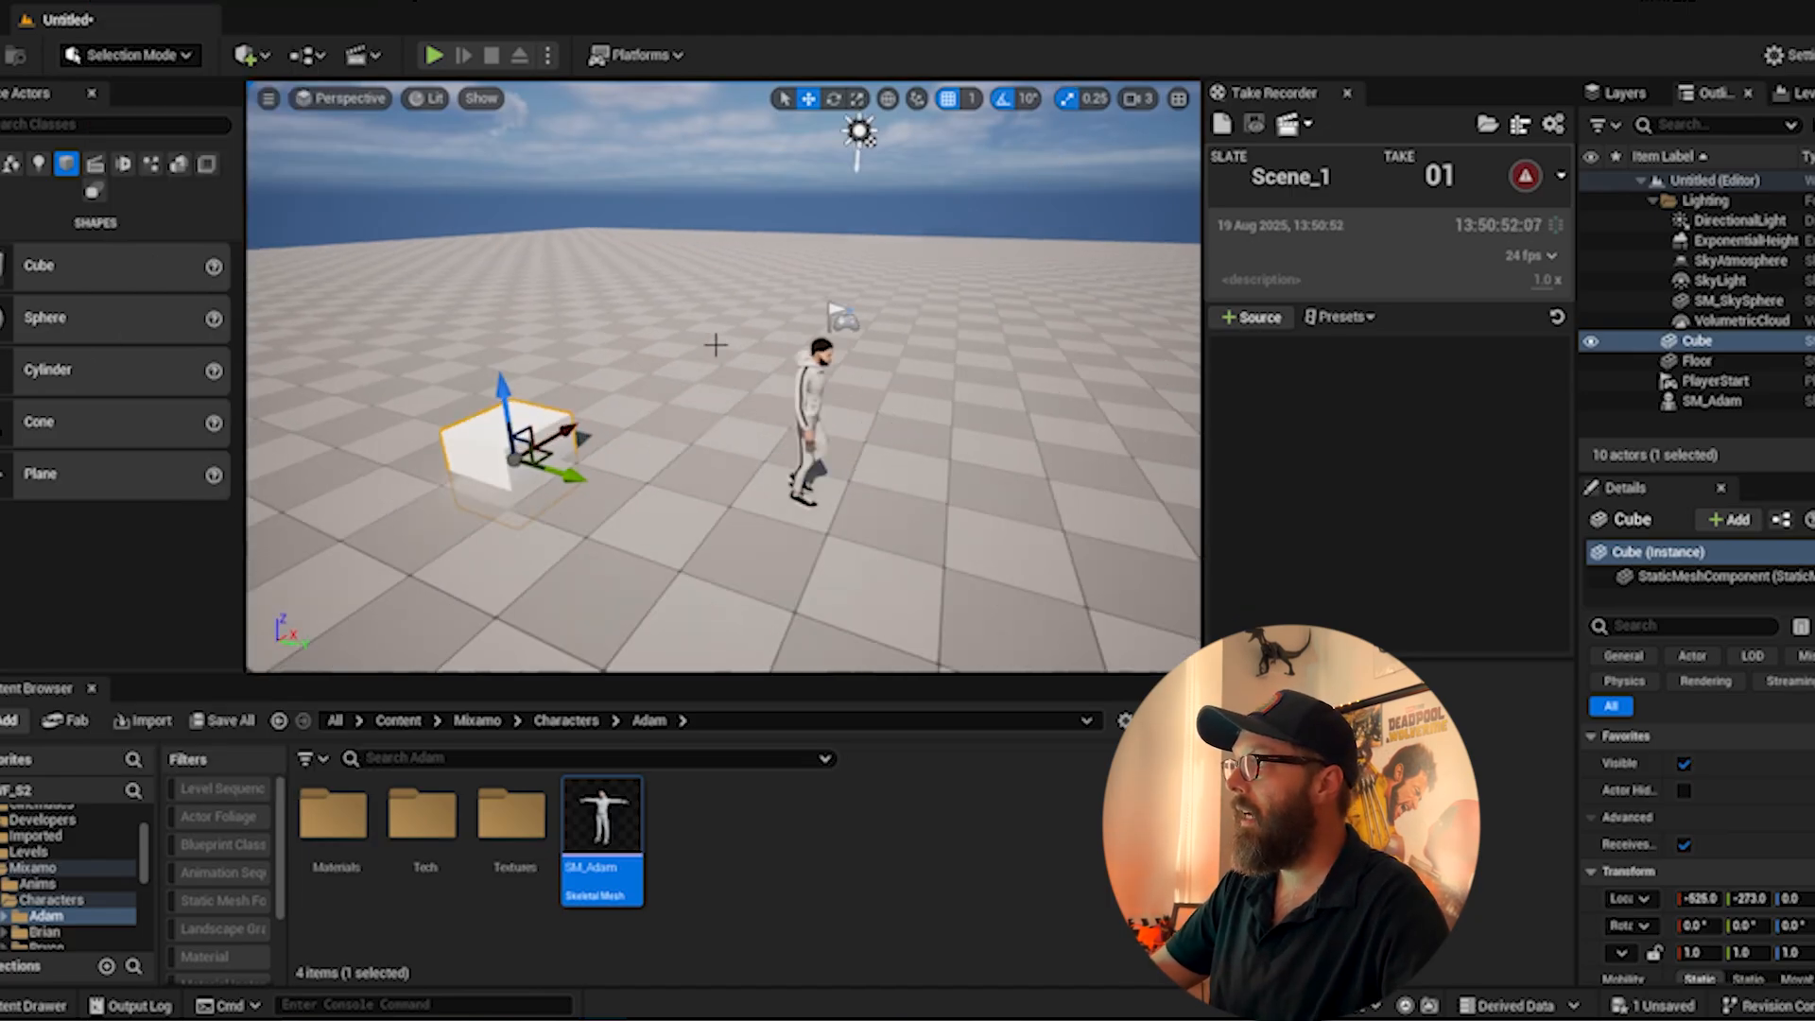
{"action": "key", "text": "r"}
{"action": "left_click_drag", "start_coordinate": [569, 435], "coordinate": [506, 317]}
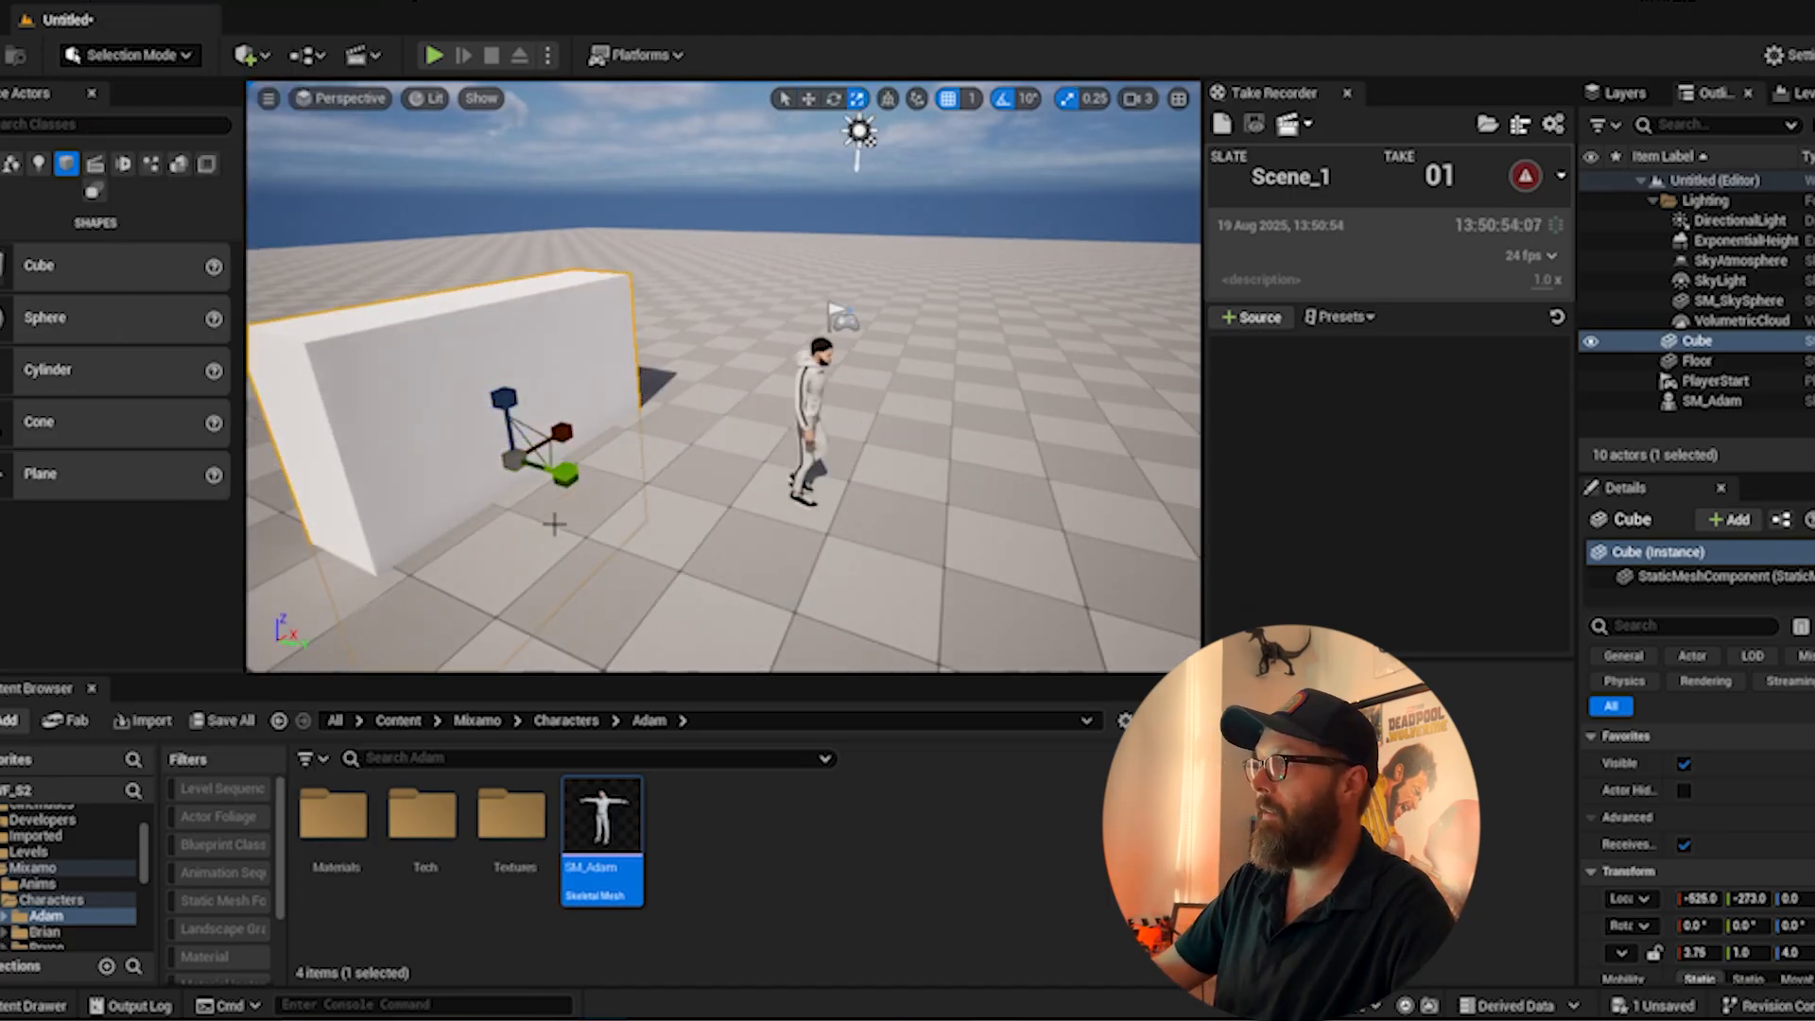
{"action": "left_click_drag", "start_coordinate": [565, 473], "coordinate": [667, 496]}
{"action": "key", "text": "w"}
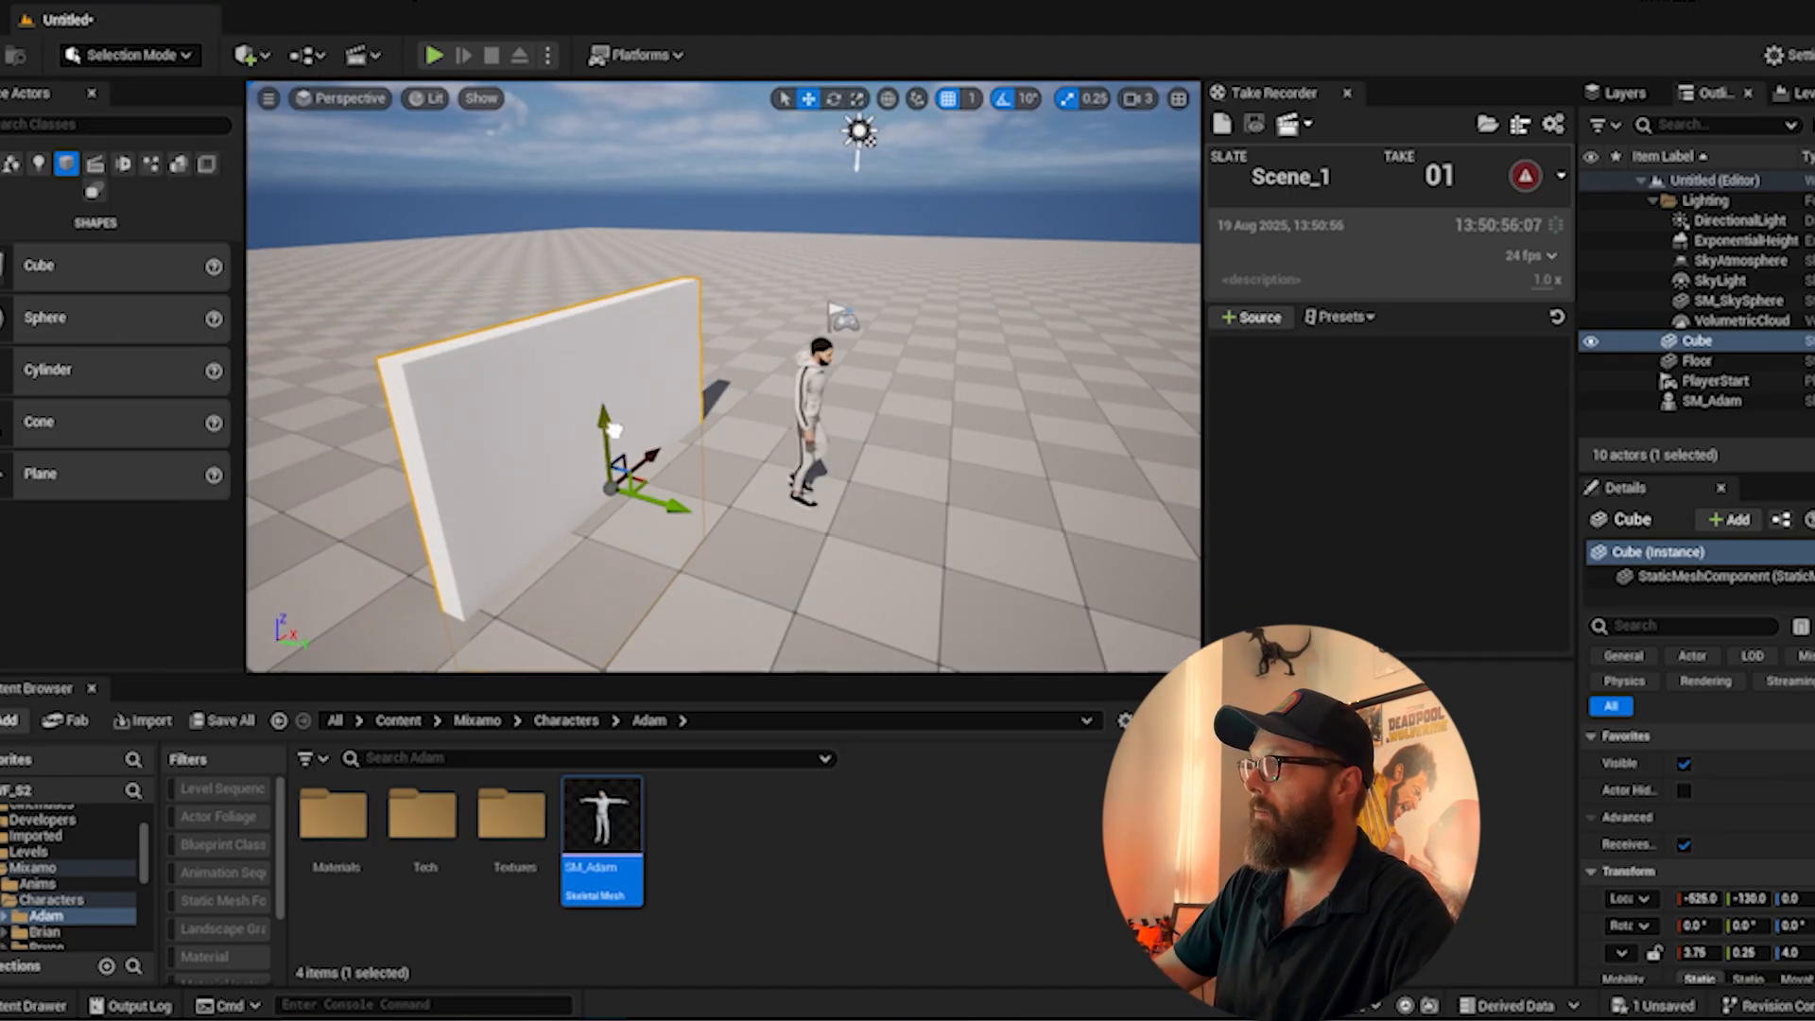
- Reduce the wall's Z scale to 2.75 and reposition it vertically at Z 140
{"action": "left_click_drag", "start_coordinate": [610, 422], "coordinate": [597, 244]}
{"action": "key", "text": "f"}
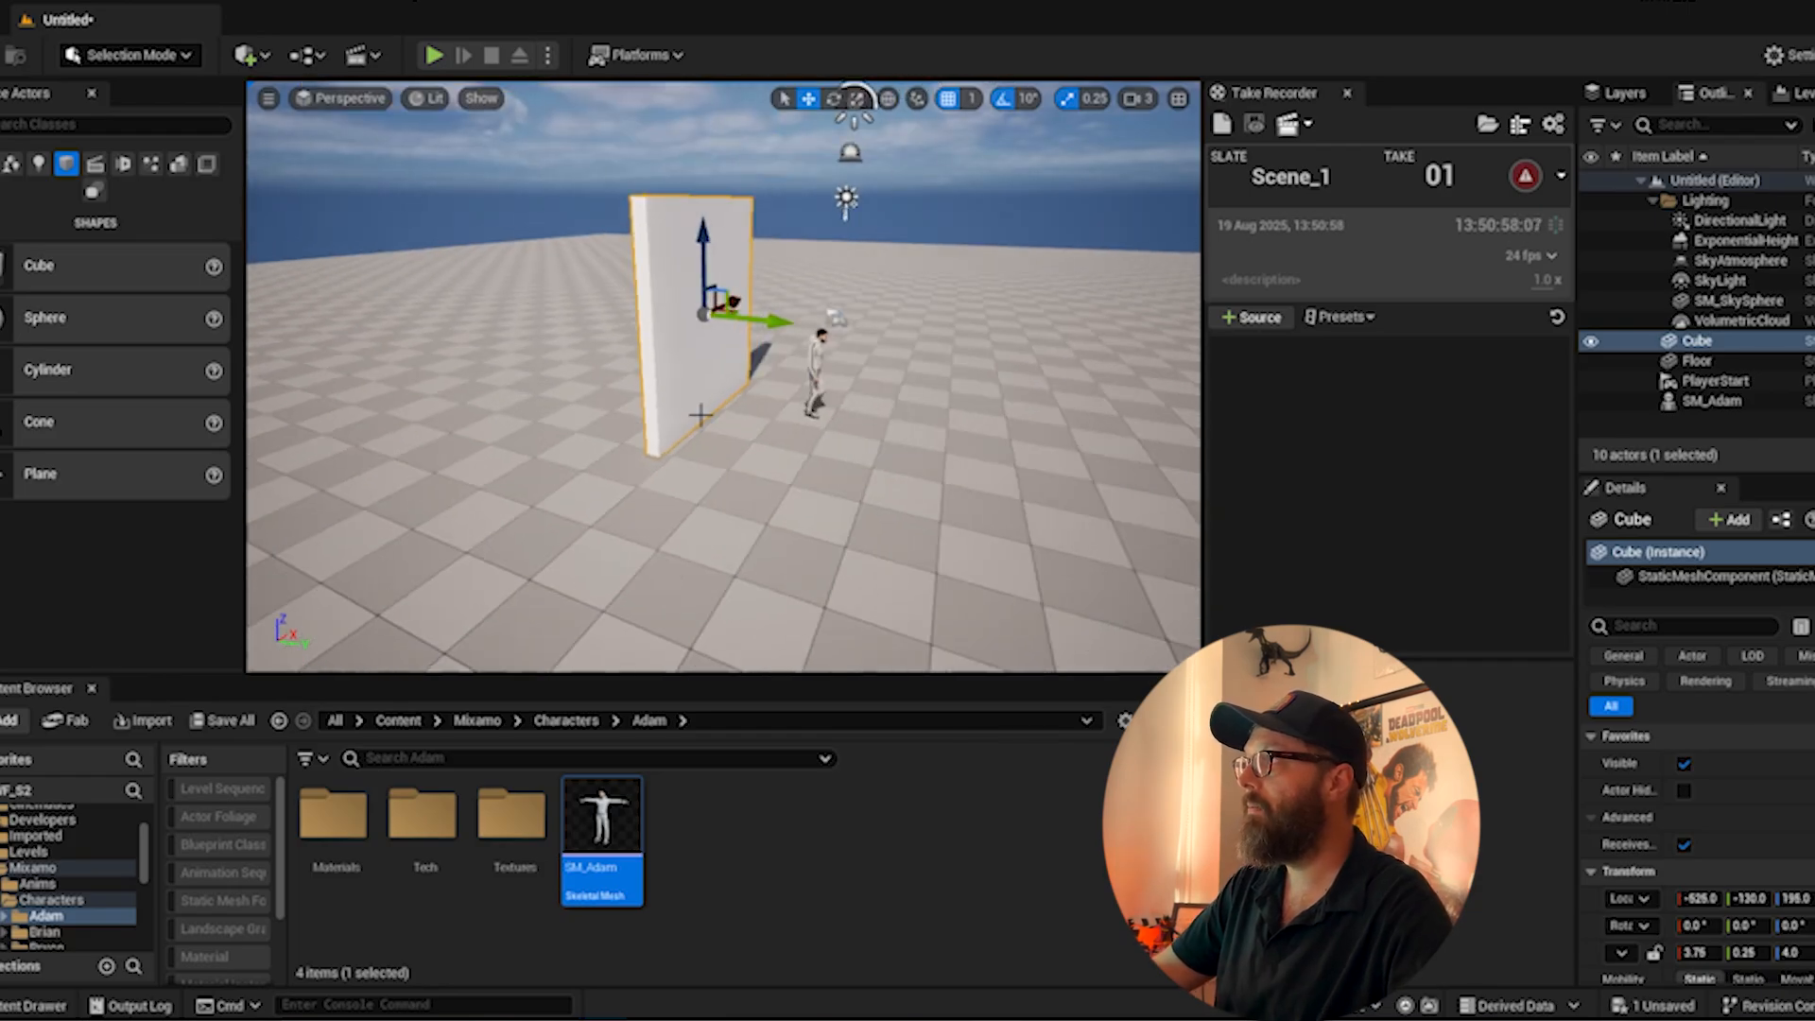
{"action": "key", "text": "r"}
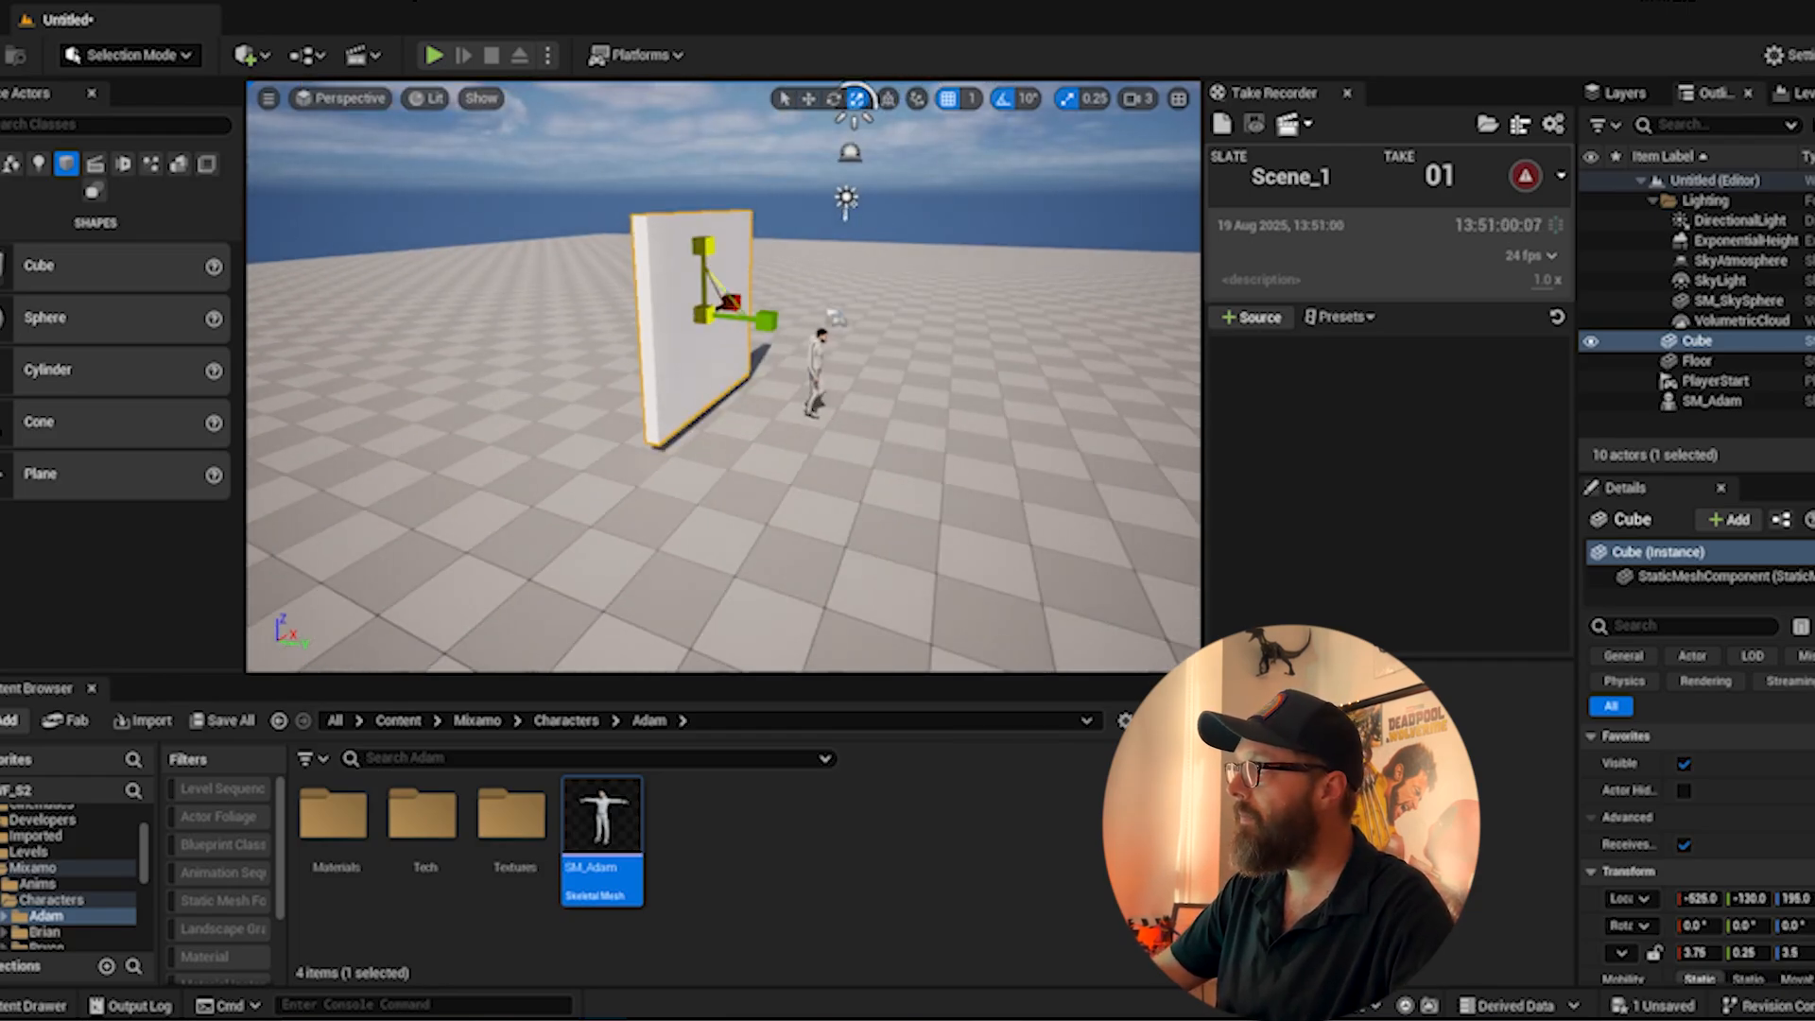
{"action": "left_click_drag", "start_coordinate": [716, 282], "coordinate": [715, 331]}
{"action": "key", "text": "w"}
{"action": "left_click_drag", "start_coordinate": [712, 219], "coordinate": [702, 253]}
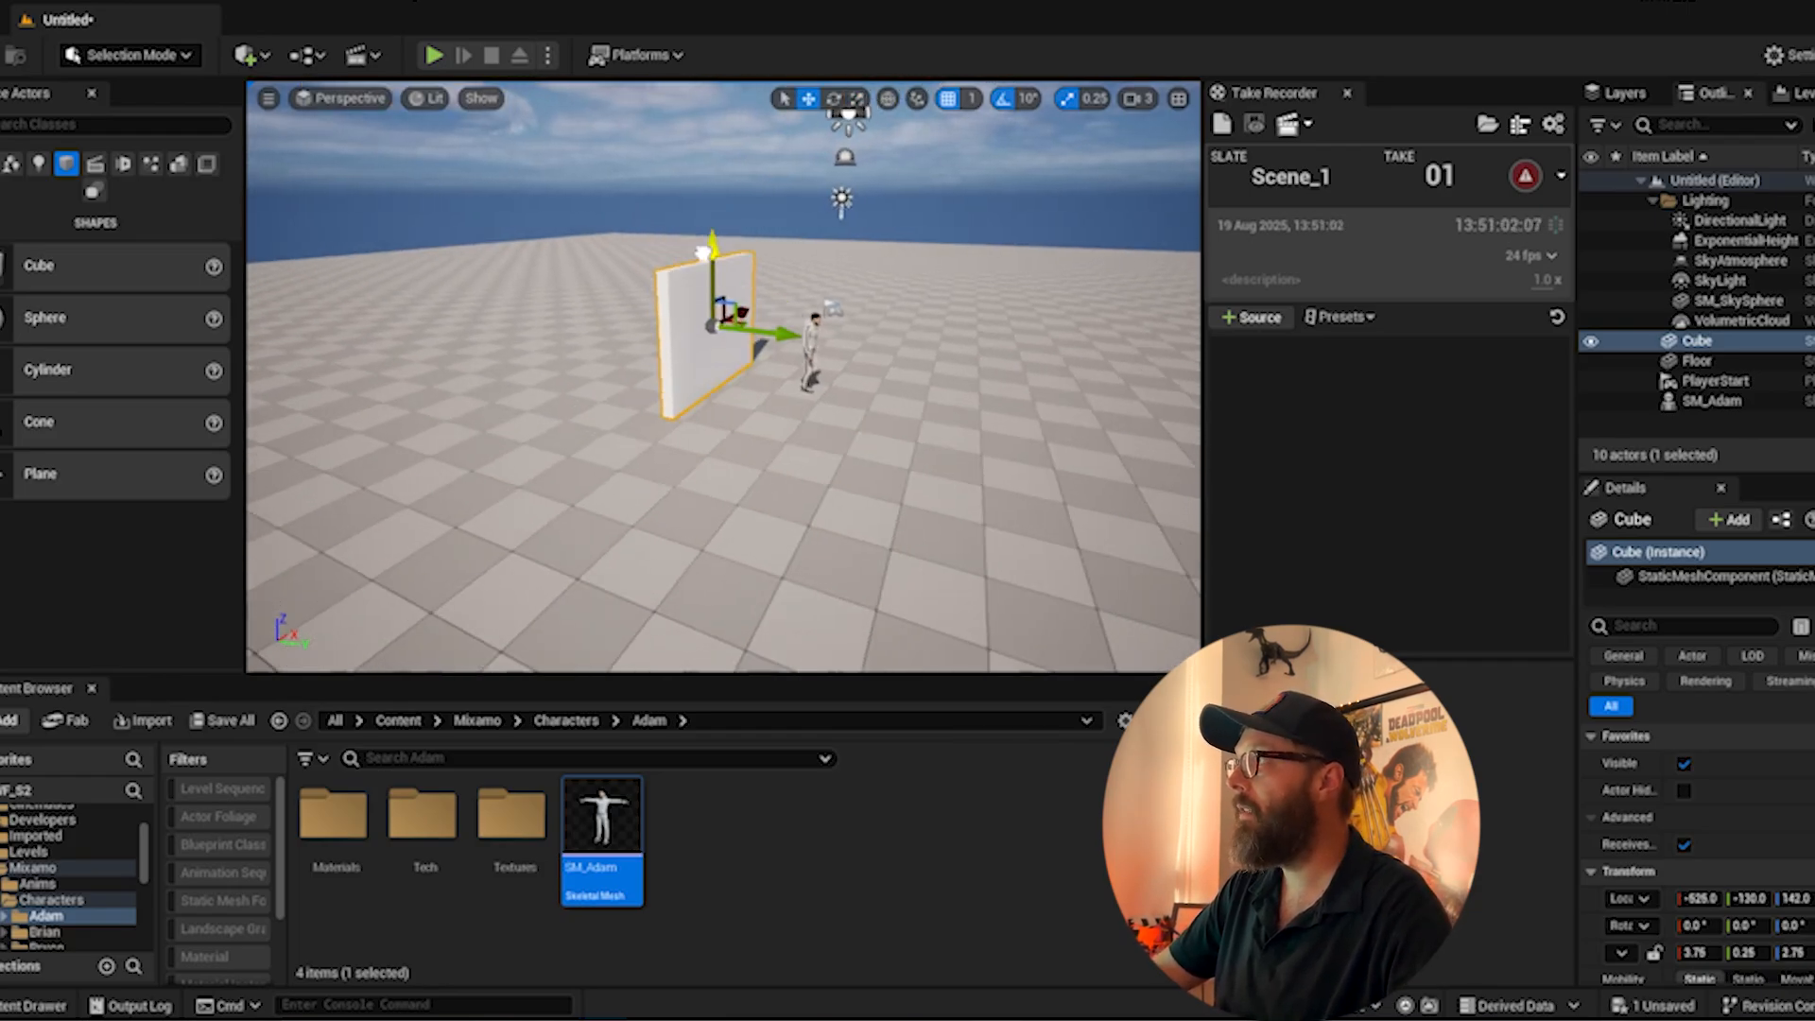
{"action": "middle_click_drag", "start_coordinate": [922, 276], "coordinate": [893, 309]}
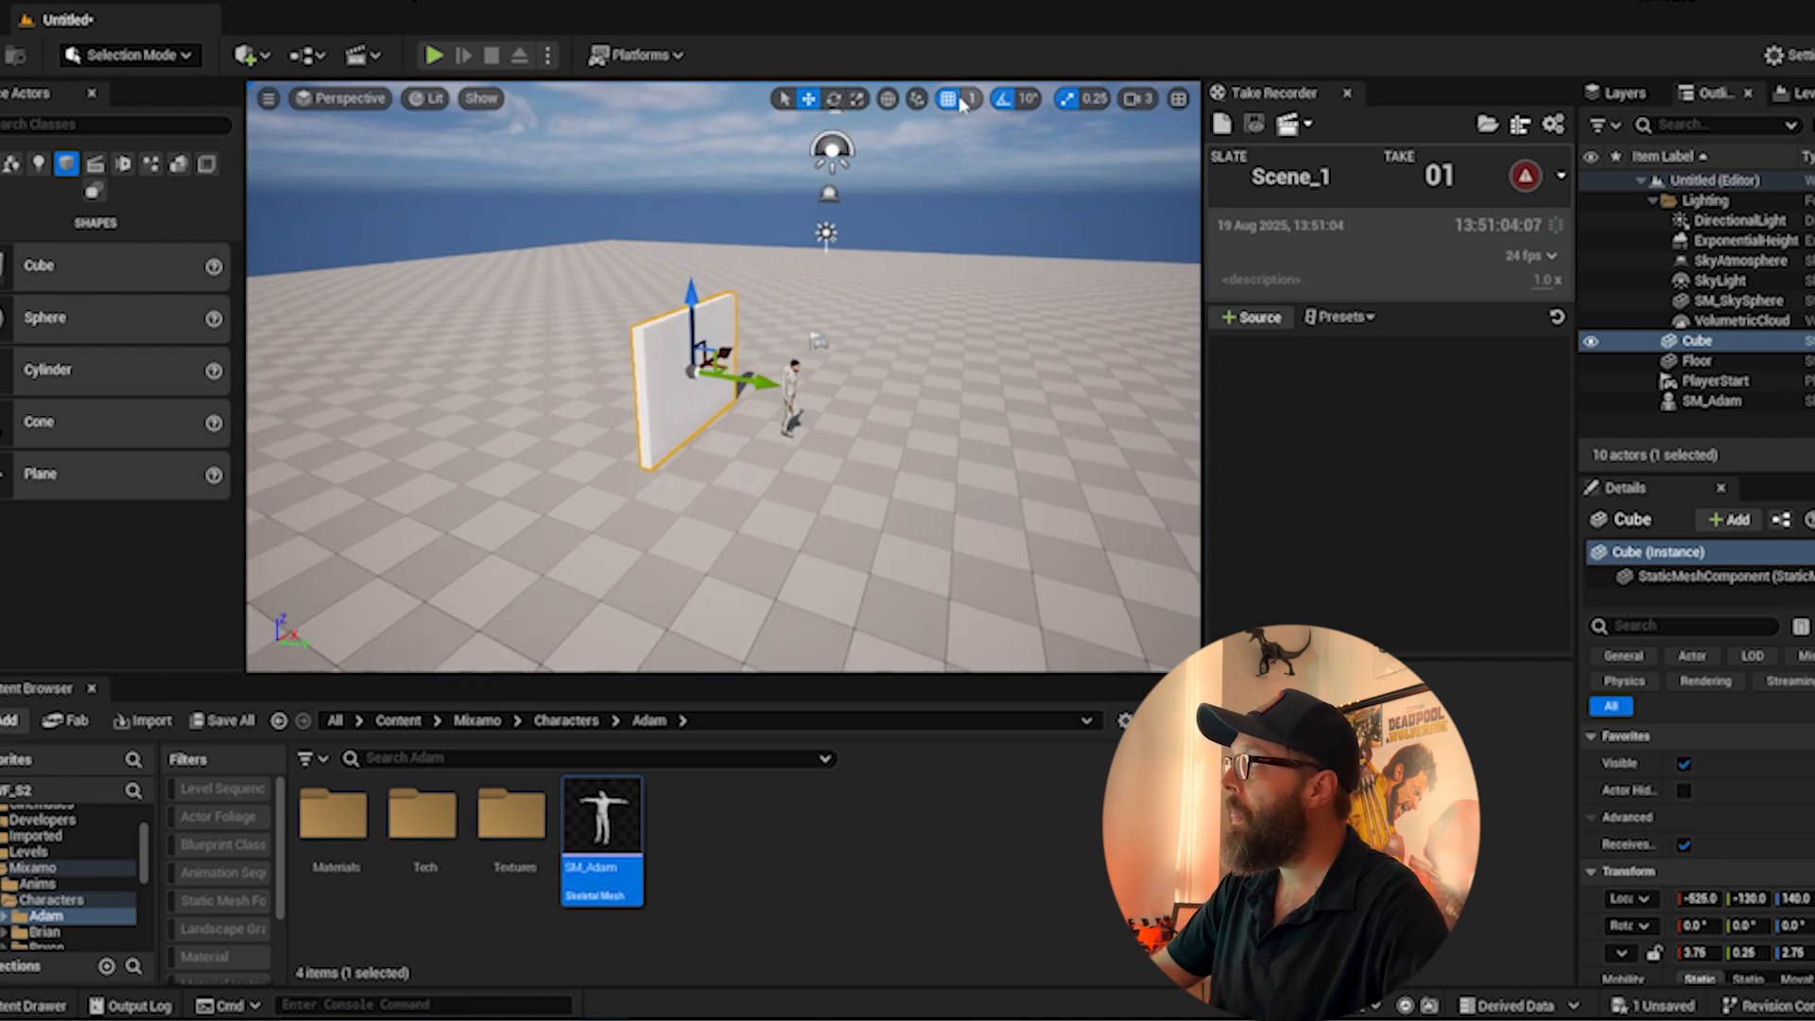
- Set the viewport's position snap size to 10 and shift the wall to Y -177
{"action": "scroll", "coordinate": [559, 187], "scroll_direction": "up", "scroll_amount": 8}
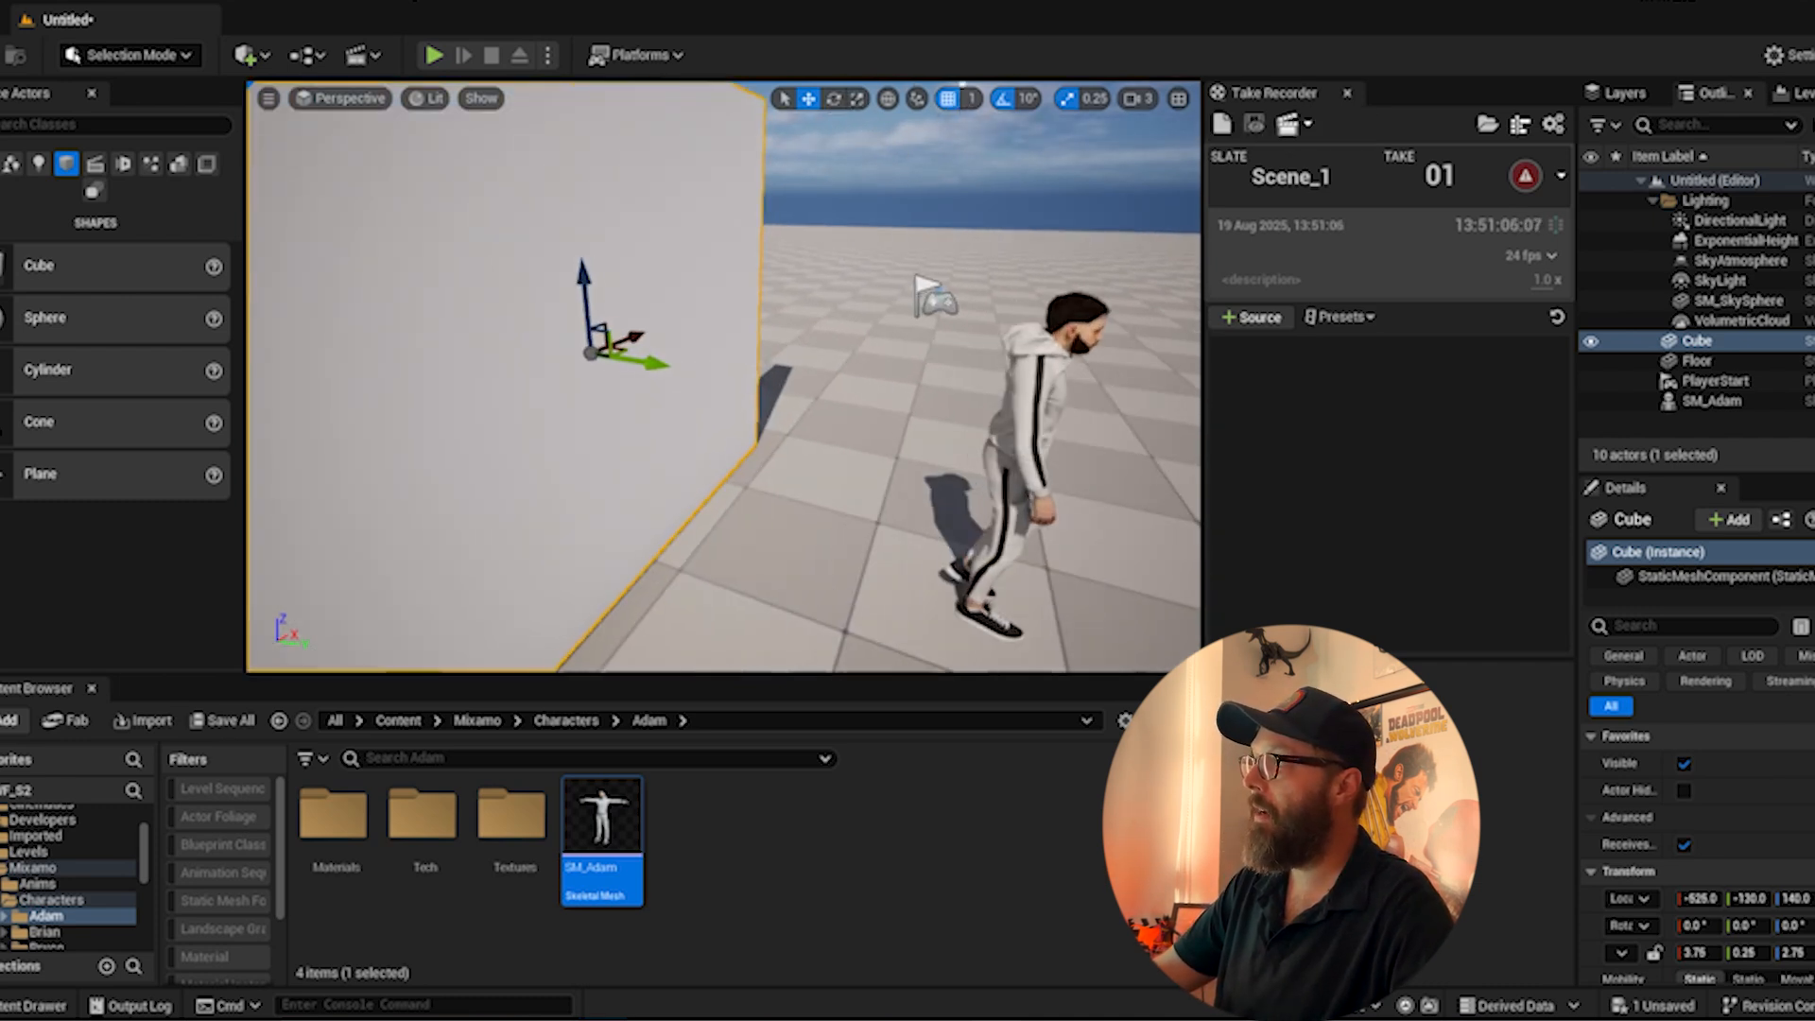
{"action": "scroll", "coordinate": [775, 226], "scroll_direction": "down", "scroll_amount": 2}
{"action": "mouse_move", "coordinate": [775, 227]}
{"action": "right_mouse_down"}
{"action": "mouse_move", "coordinate": [700, 236]}
{"action": "mouse_move", "coordinate": [775, 226]}
{"action": "right_mouse_up"}
{"action": "left_click_drag", "start_coordinate": [775, 227], "coordinate": [748, 344]}
{"action": "left_click", "coordinate": [968, 99]}
{"action": "left_click", "coordinate": [1009, 191]}
{"action": "left_click", "coordinate": [970, 98]}
{"action": "left_click", "coordinate": [993, 233]}
{"action": "left_click", "coordinate": [969, 98]}
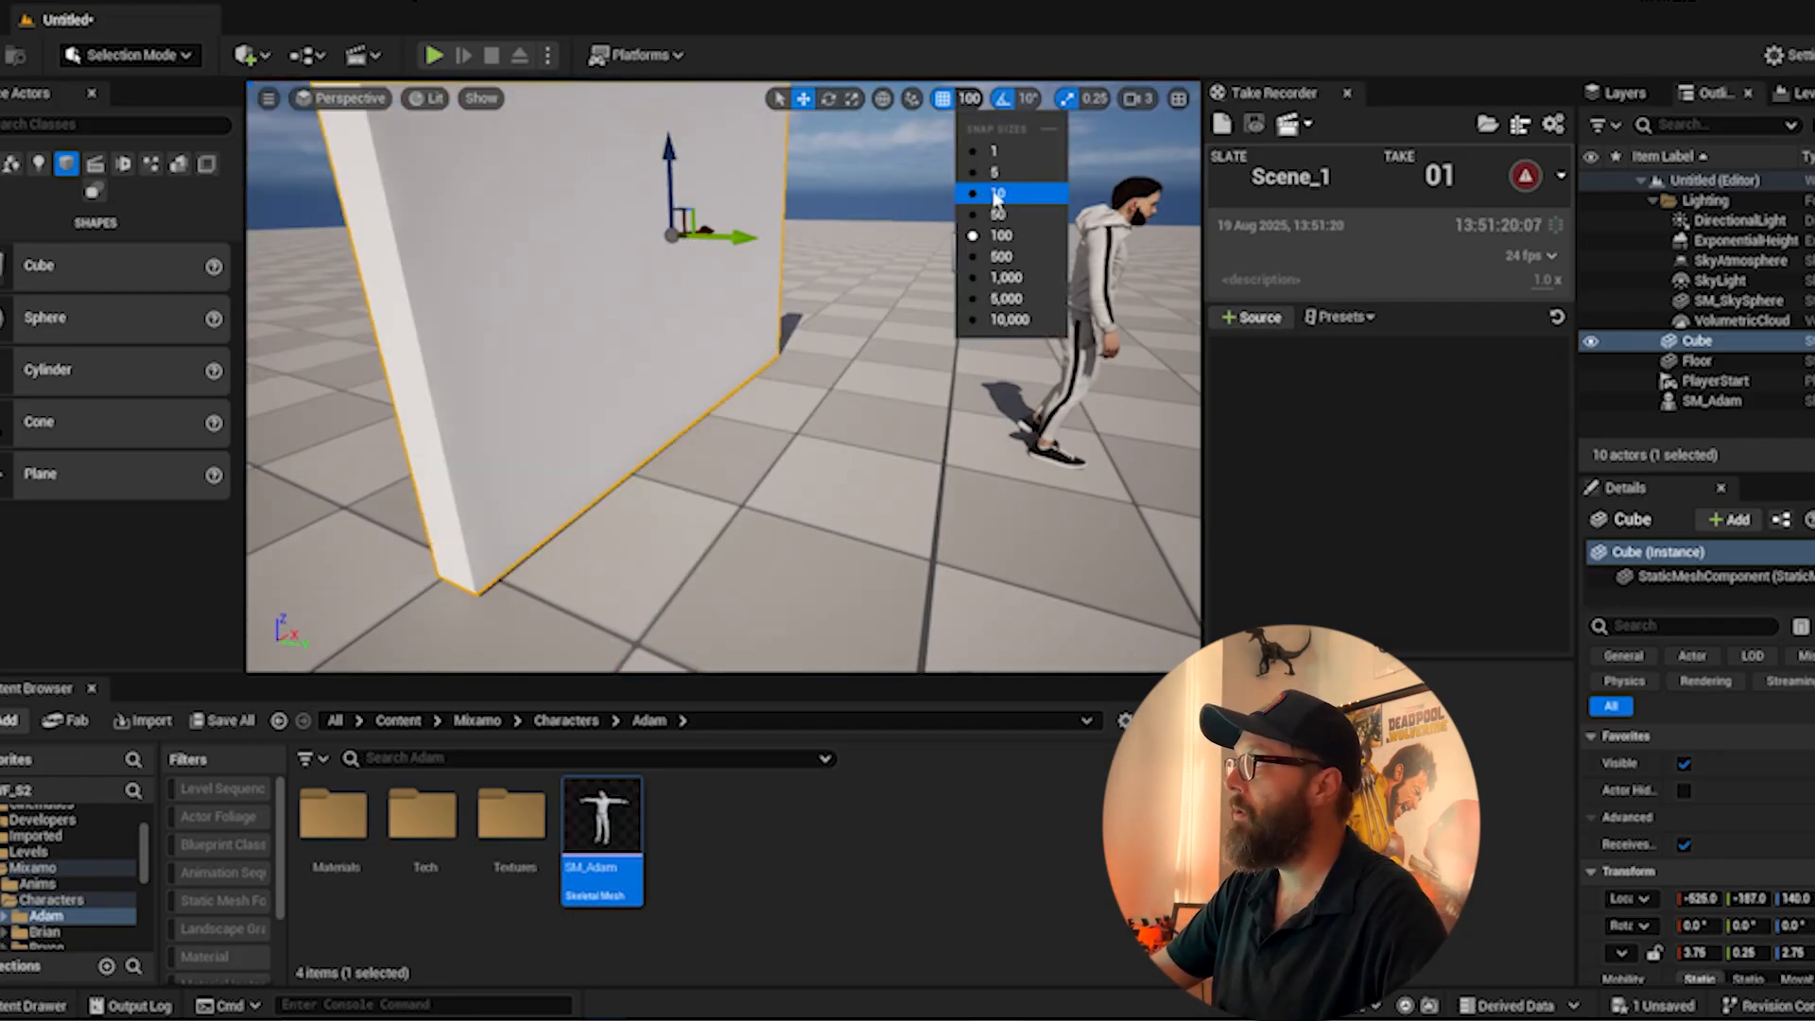
{"action": "left_click", "coordinate": [992, 190]}
{"action": "mouse_move", "coordinate": [737, 236]}
{"action": "left_mouse_down"}
{"action": "mouse_move", "coordinate": [633, 232]}
{"action": "mouse_move", "coordinate": [746, 242]}
{"action": "mouse_move", "coordinate": [791, 274]}
{"action": "mouse_move", "coordinate": [660, 267]}
{"action": "mouse_move", "coordinate": [710, 281]}
{"action": "mouse_move", "coordinate": [700, 236]}
{"action": "mouse_move", "coordinate": [803, 241]}
{"action": "mouse_move", "coordinate": [747, 236]}
{"action": "mouse_move", "coordinate": [766, 220]}
{"action": "mouse_move", "coordinate": [786, 251]}
{"action": "mouse_move", "coordinate": [757, 243]}
{"action": "left_mouse_up"}
- Try a copy of the wall rotated 90 degrees, and delete that copy
{"action": "key", "text": "e"}
{"action": "key", "text": "r"}
{"action": "right_click_drag", "start_coordinate": [778, 267], "coordinate": [662, 268]}
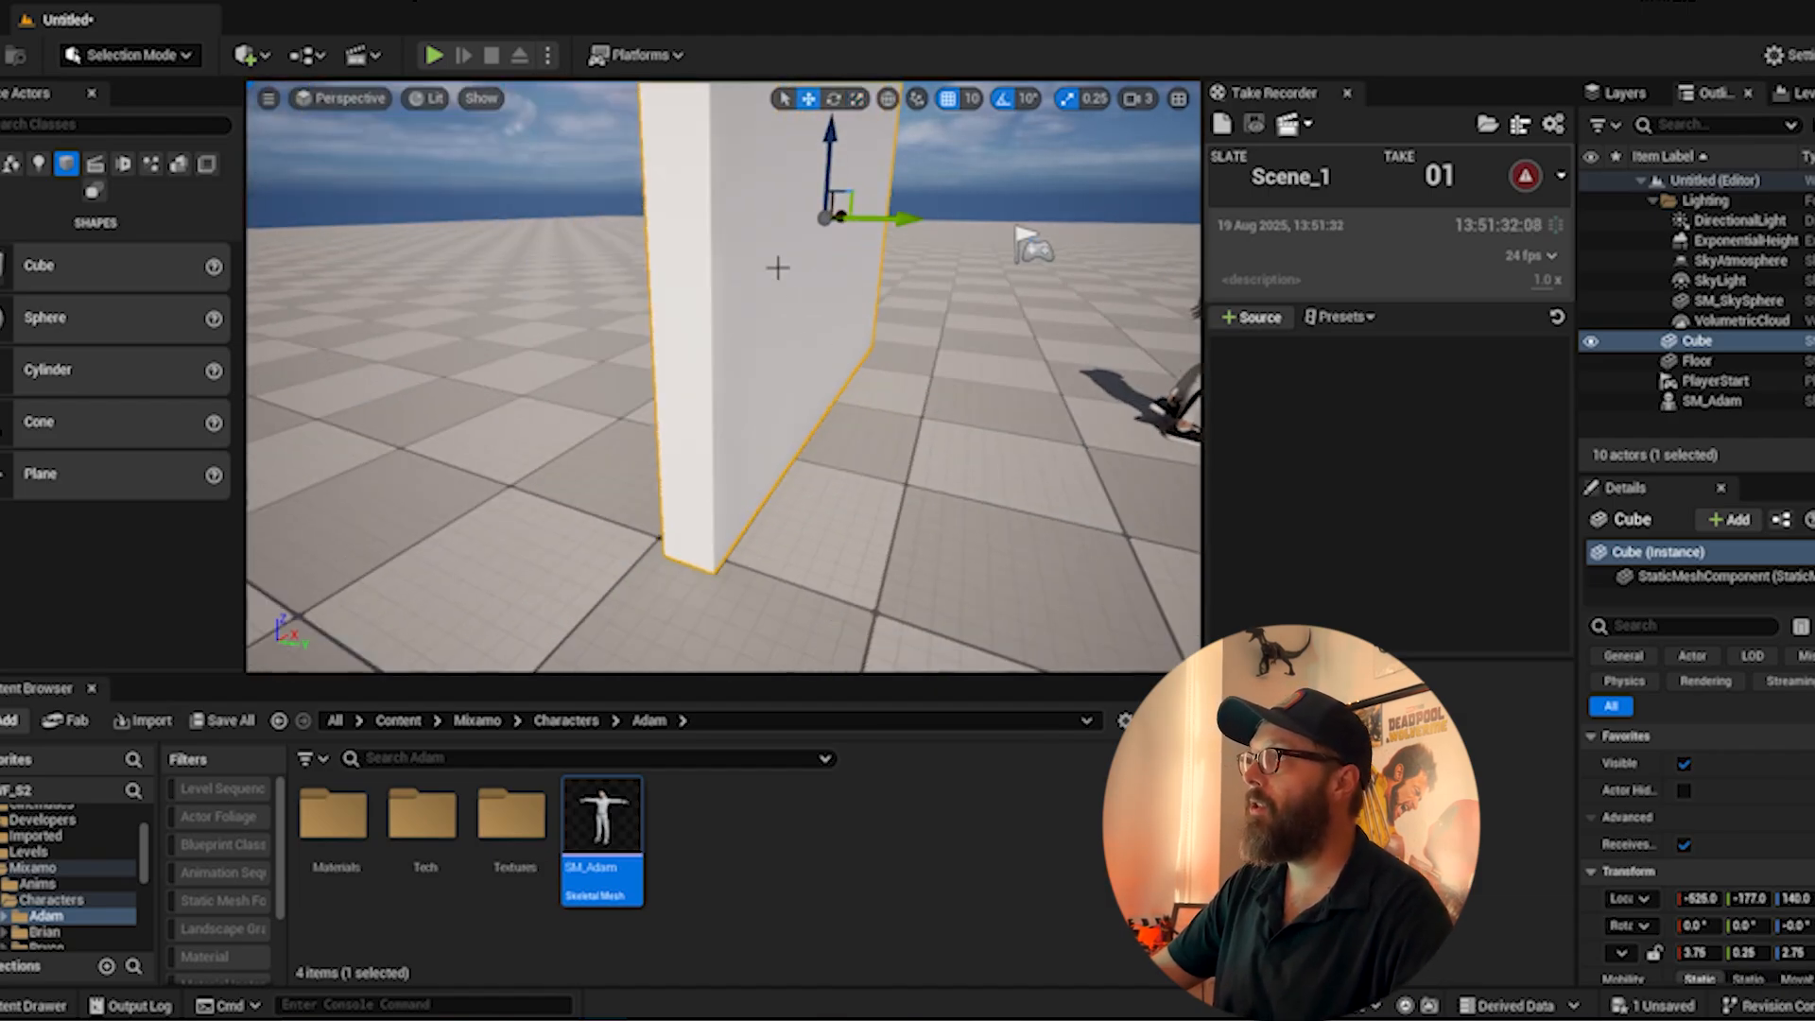
{"action": "right_click_drag", "start_coordinate": [866, 309], "coordinate": [813, 309]}
{"action": "left_click_drag", "start_coordinate": [782, 267], "coordinate": [869, 345], "text": "alt"}
{"action": "key", "text": "e"}
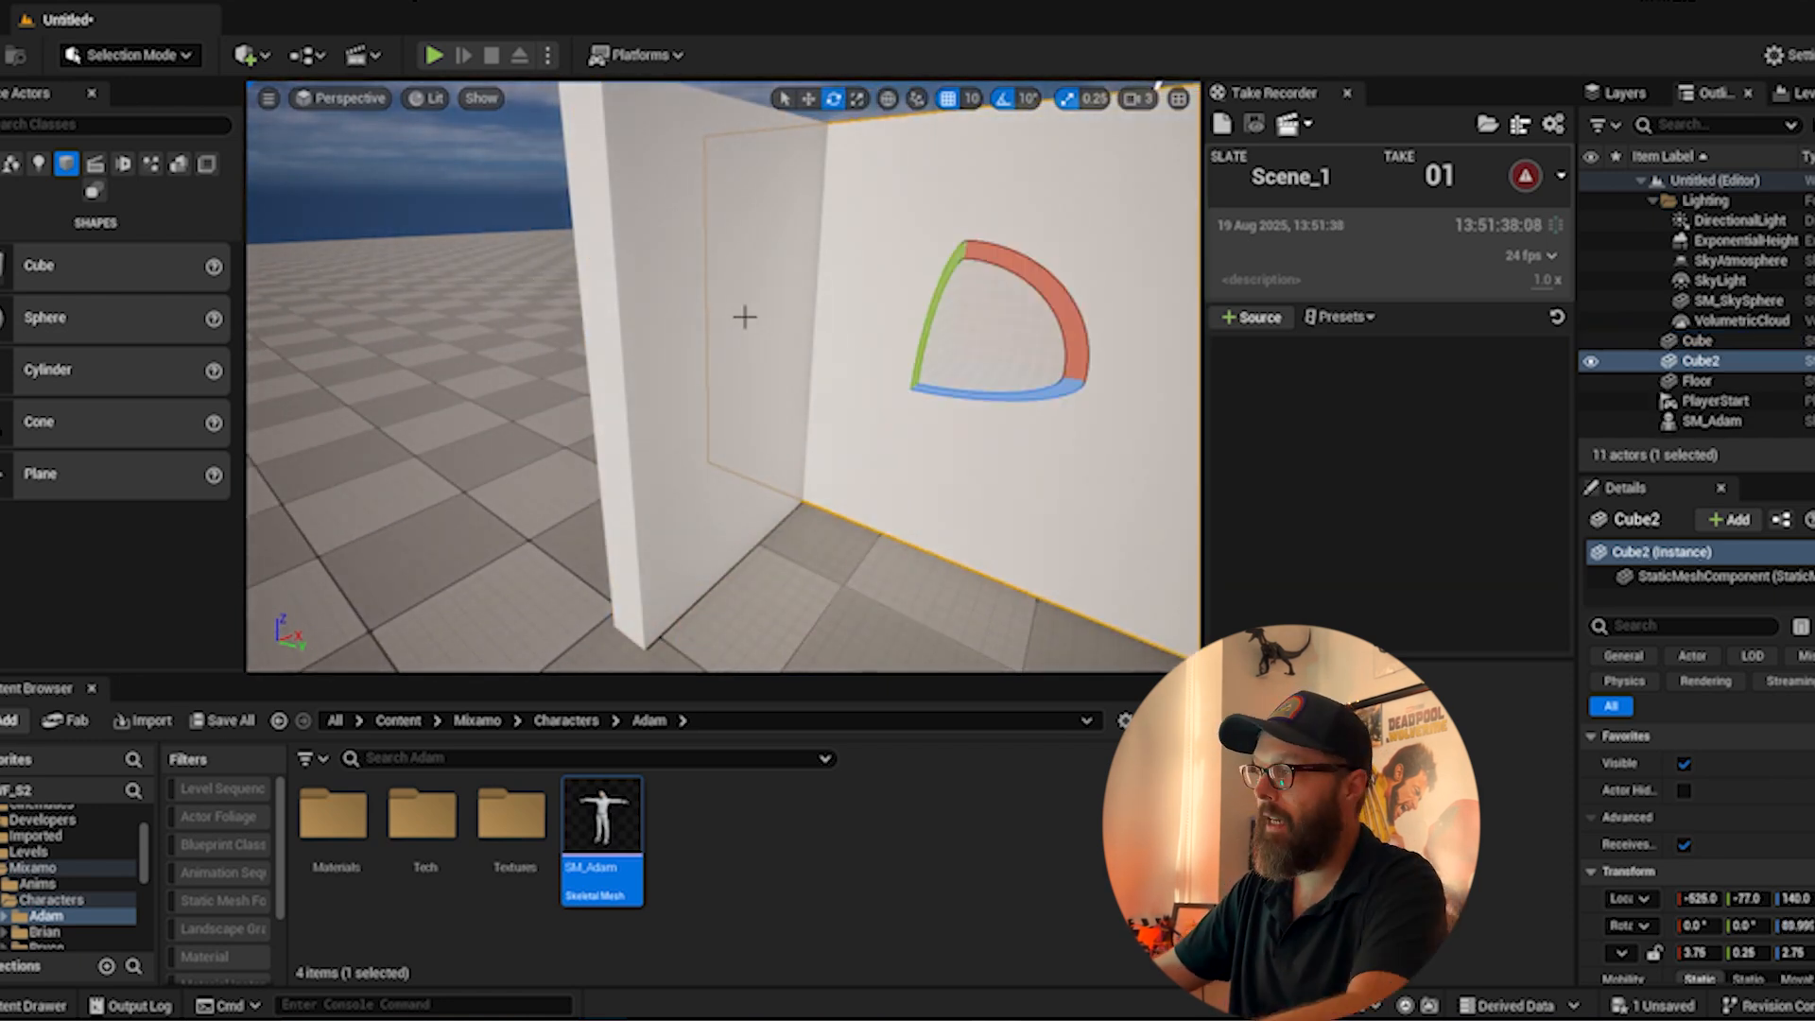
{"action": "key", "text": "Delete"}
{"action": "middle_click_drag", "start_coordinate": [767, 387], "coordinate": [717, 372]}
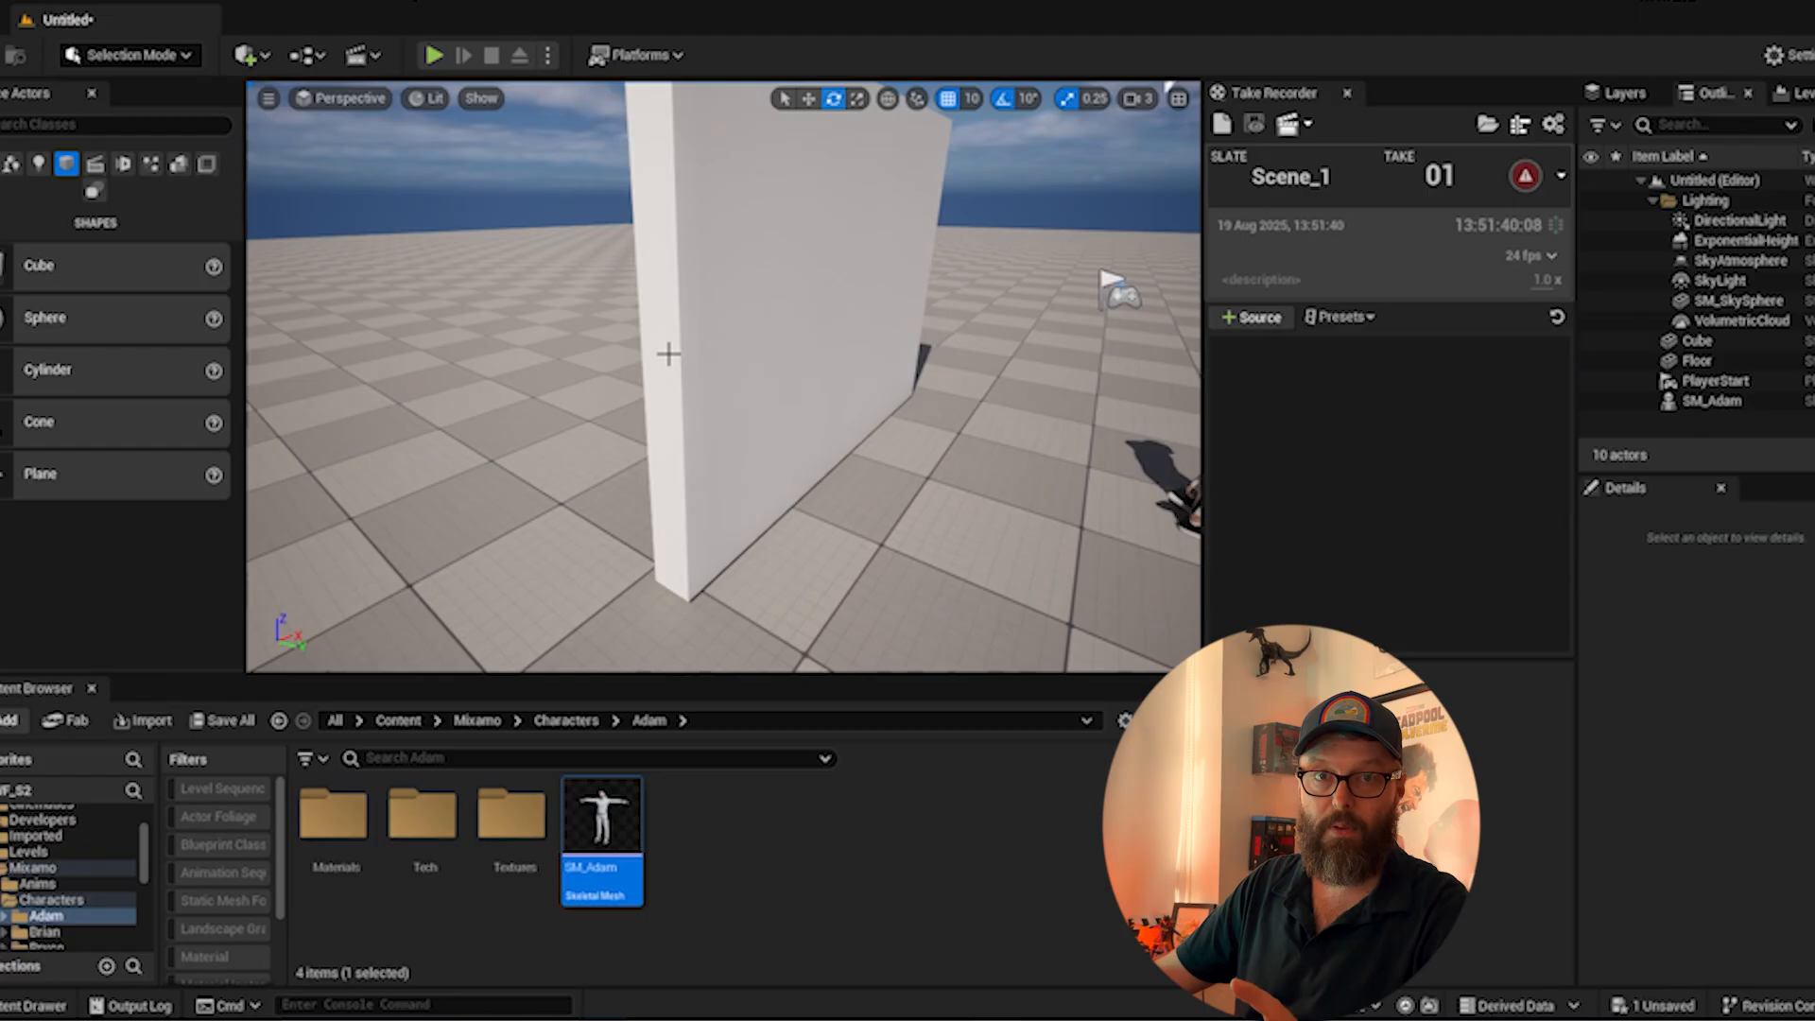
- Duplicate the original wall three times, placing one copy in line with it and two on the other side of the character
{"action": "left_click", "coordinate": [767, 389]}
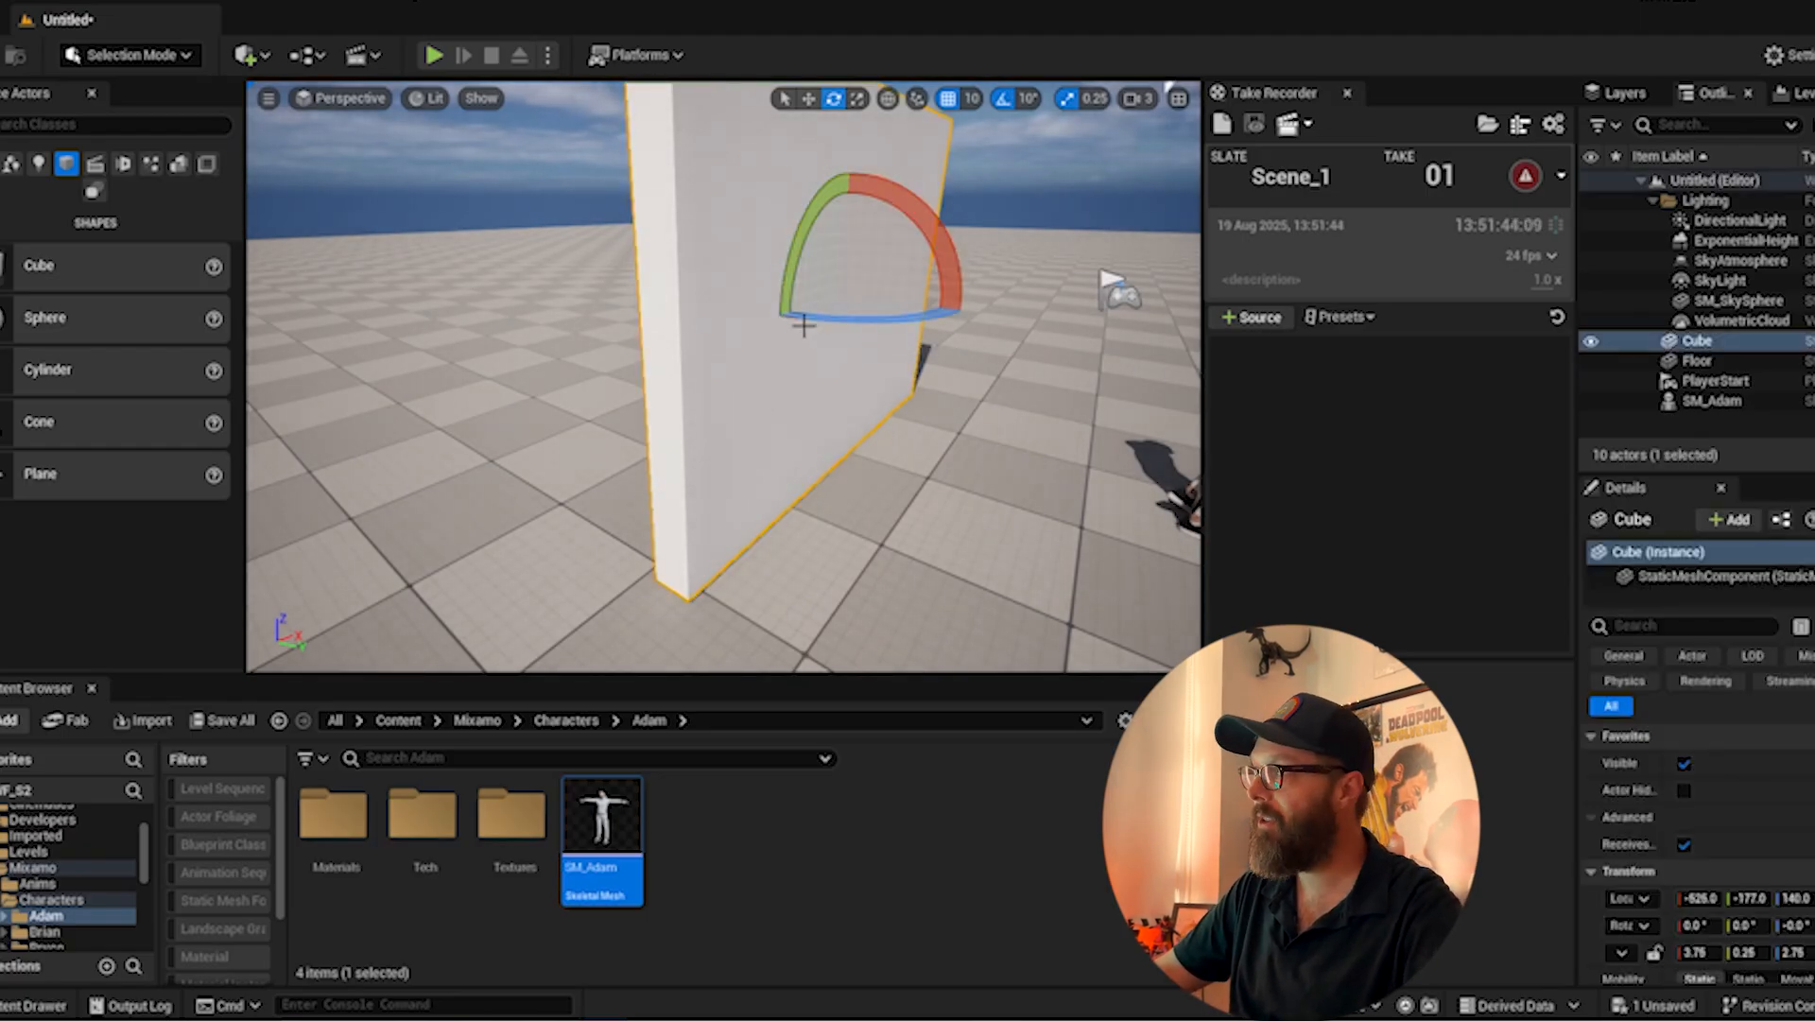
{"action": "key", "text": "w"}
{"action": "scroll", "coordinate": [855, 295], "scroll_direction": "up", "scroll_amount": 2}
{"action": "left_click_drag", "start_coordinate": [826, 344], "coordinate": [614, 331], "text": "alt"}
{"action": "scroll", "coordinate": [792, 273], "scroll_direction": "down", "scroll_amount": 5}
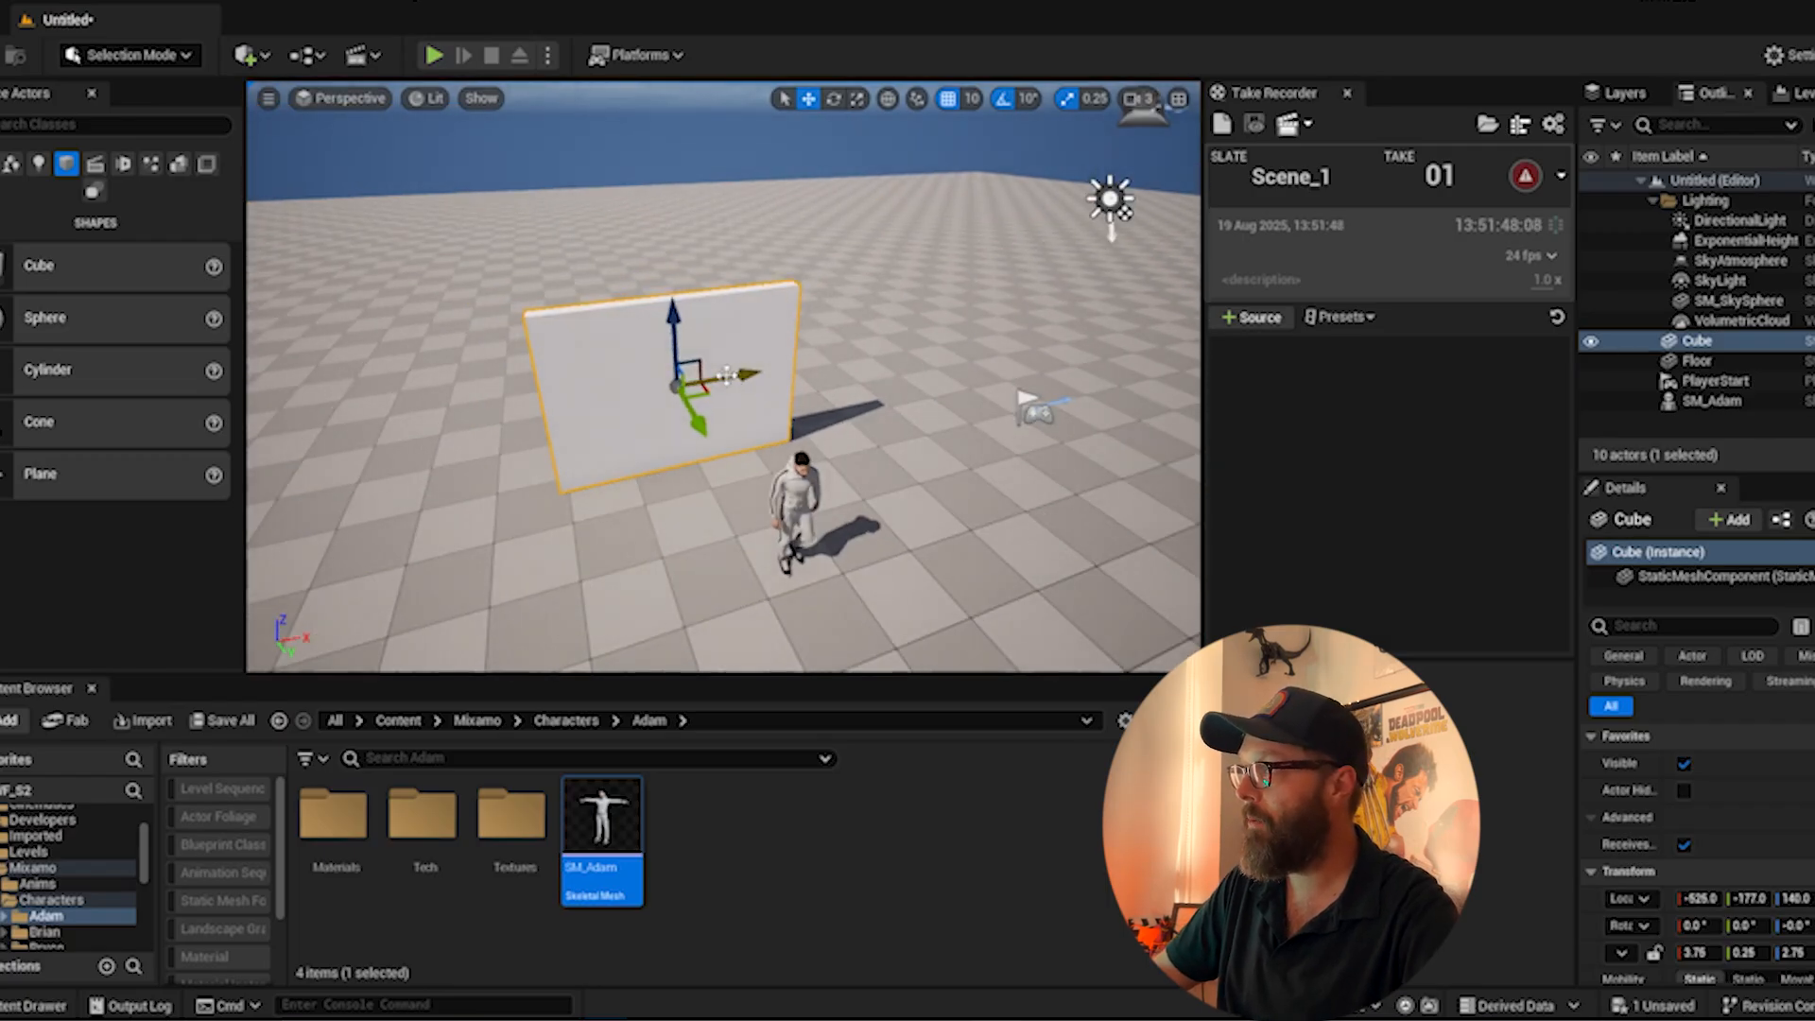
{"action": "left_click_drag", "start_coordinate": [725, 376], "coordinate": [648, 534], "text": "alt"}
{"action": "middle_click_drag", "start_coordinate": [956, 260], "coordinate": [800, 316]}
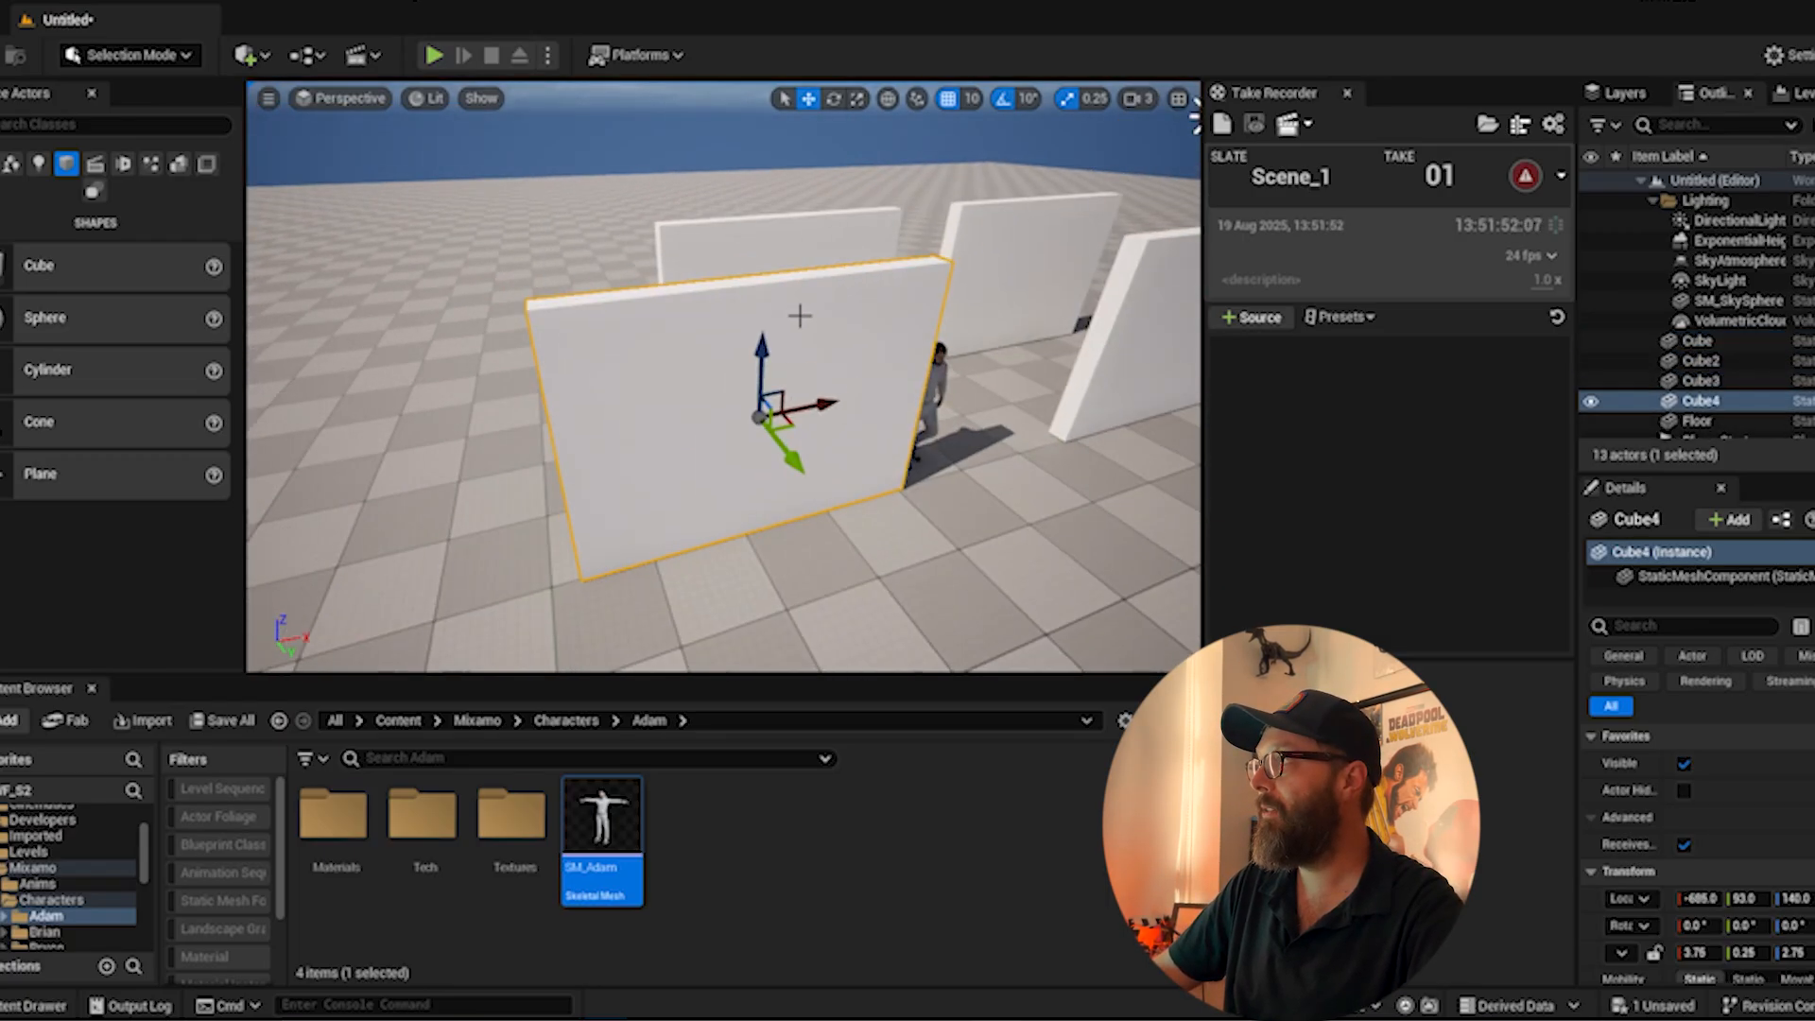
- Rotate the newest wall copy 90 degrees and move it to X -705, Y 3 to form a corner with the original wall
{"action": "left_click_drag", "start_coordinate": [800, 316], "coordinate": [832, 519], "text": "alt"}
{"action": "key", "text": "e"}
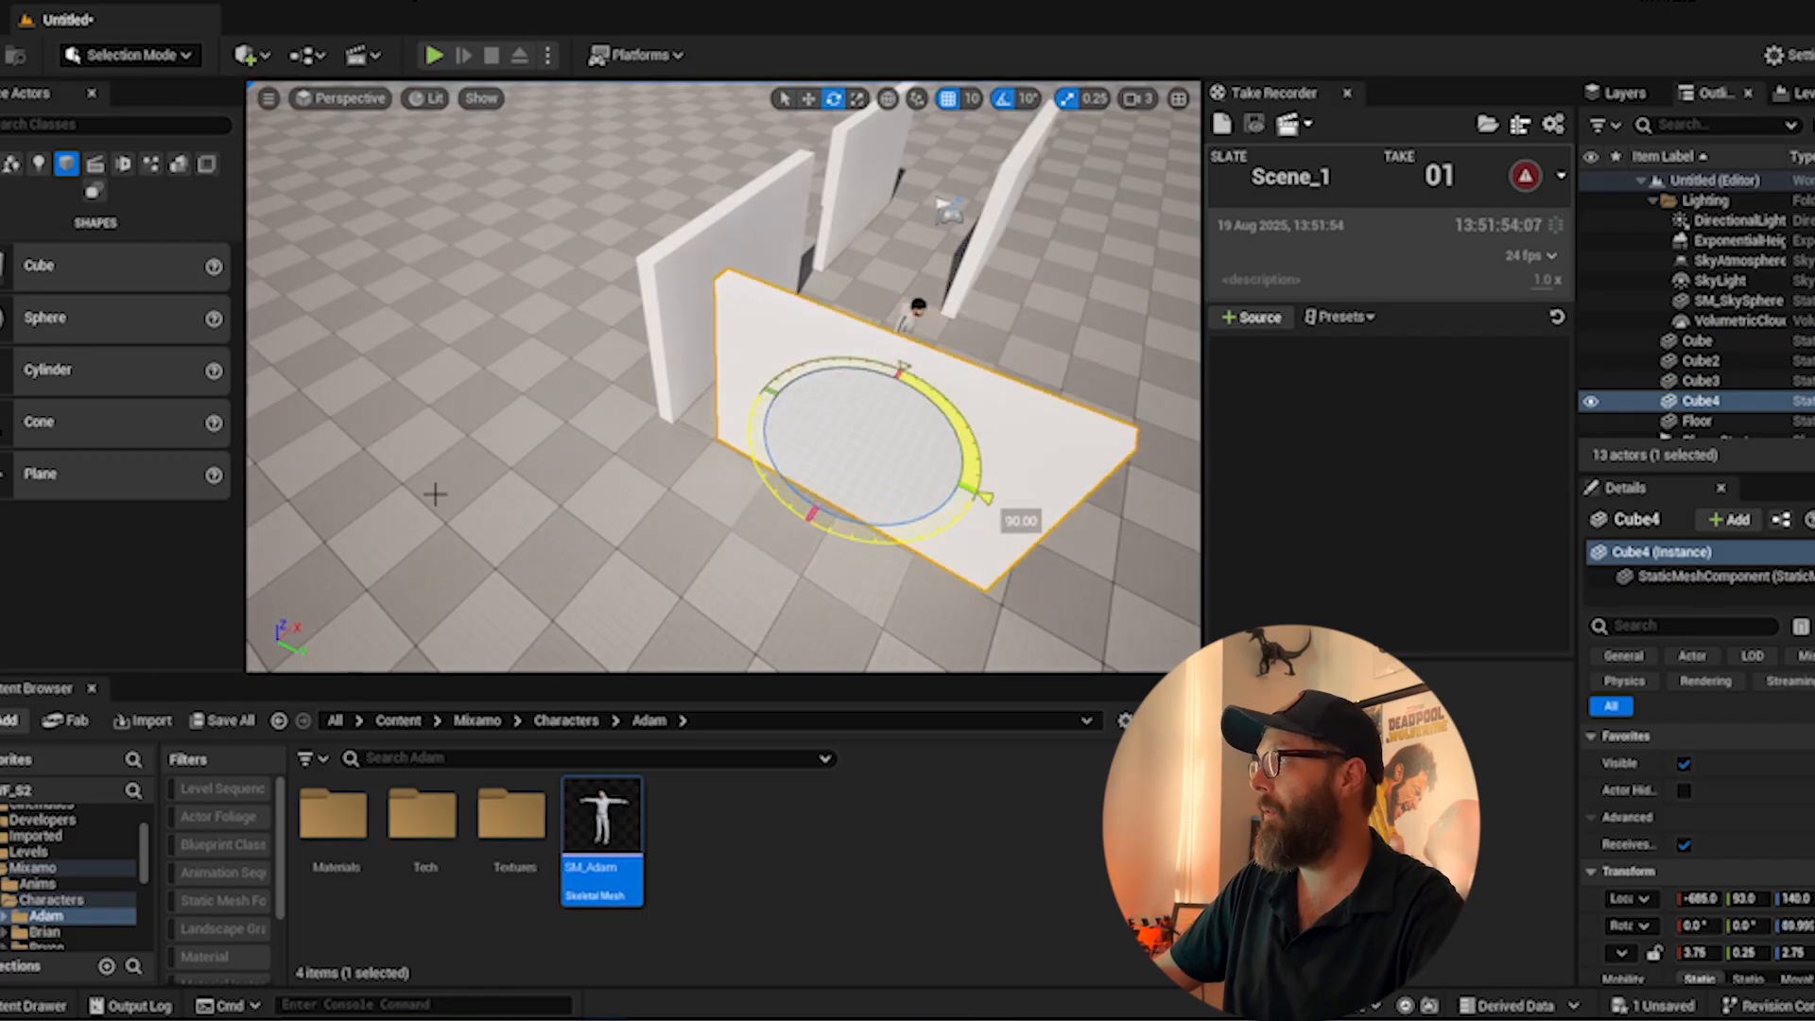
{"action": "key", "text": "w"}
{"action": "left_click_drag", "start_coordinate": [934, 467], "coordinate": [814, 444]}
{"action": "left_click_drag", "start_coordinate": [984, 442], "coordinate": [739, 394], "text": "alt"}
{"action": "left_click_drag", "start_coordinate": [919, 383], "coordinate": [682, 351], "text": "alt"}
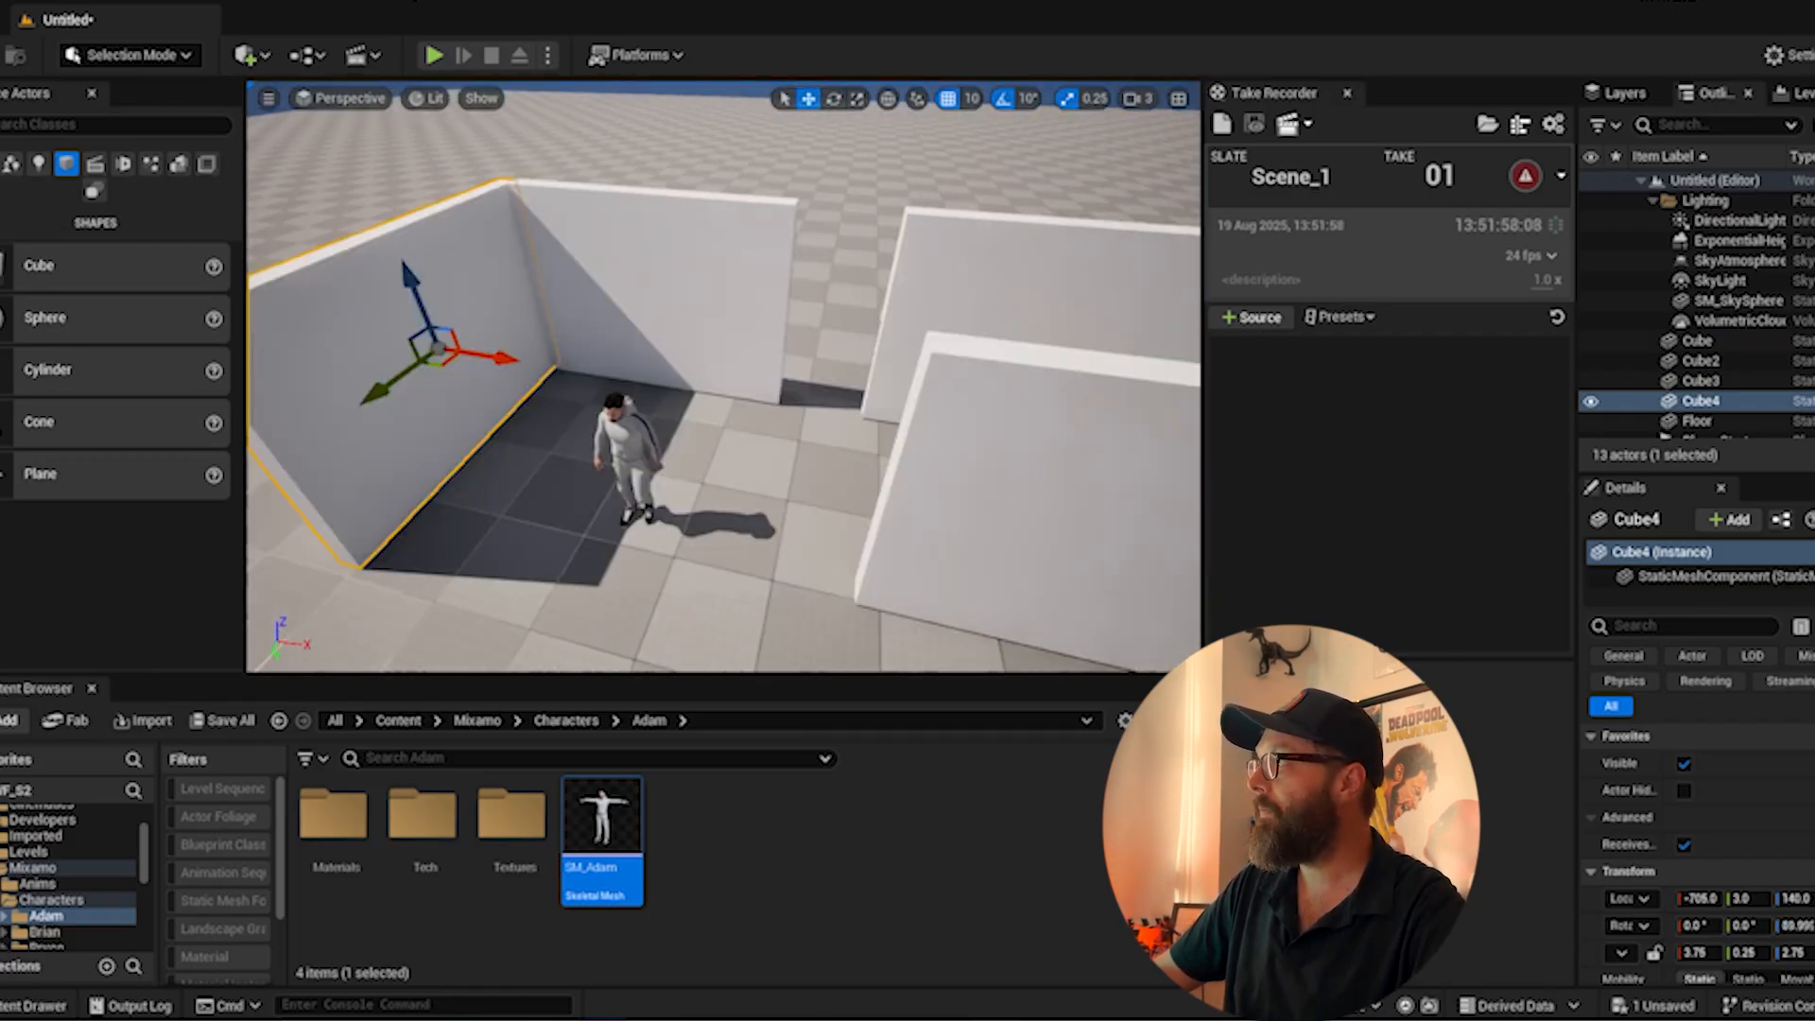
- Rotate the other front wall copy 90 degrees and move it to X -295, Y 43, facing the first side wall
{"action": "middle_click_drag", "start_coordinate": [855, 359], "coordinate": [557, 321]}
{"action": "left_click", "coordinate": [842, 429]}
{"action": "key", "text": "e"}
{"action": "left_click_drag", "start_coordinate": [742, 518], "coordinate": [312, 518]}
{"action": "middle_click_drag", "start_coordinate": [312, 518], "coordinate": [1102, 452]}
{"action": "key", "text": "w"}
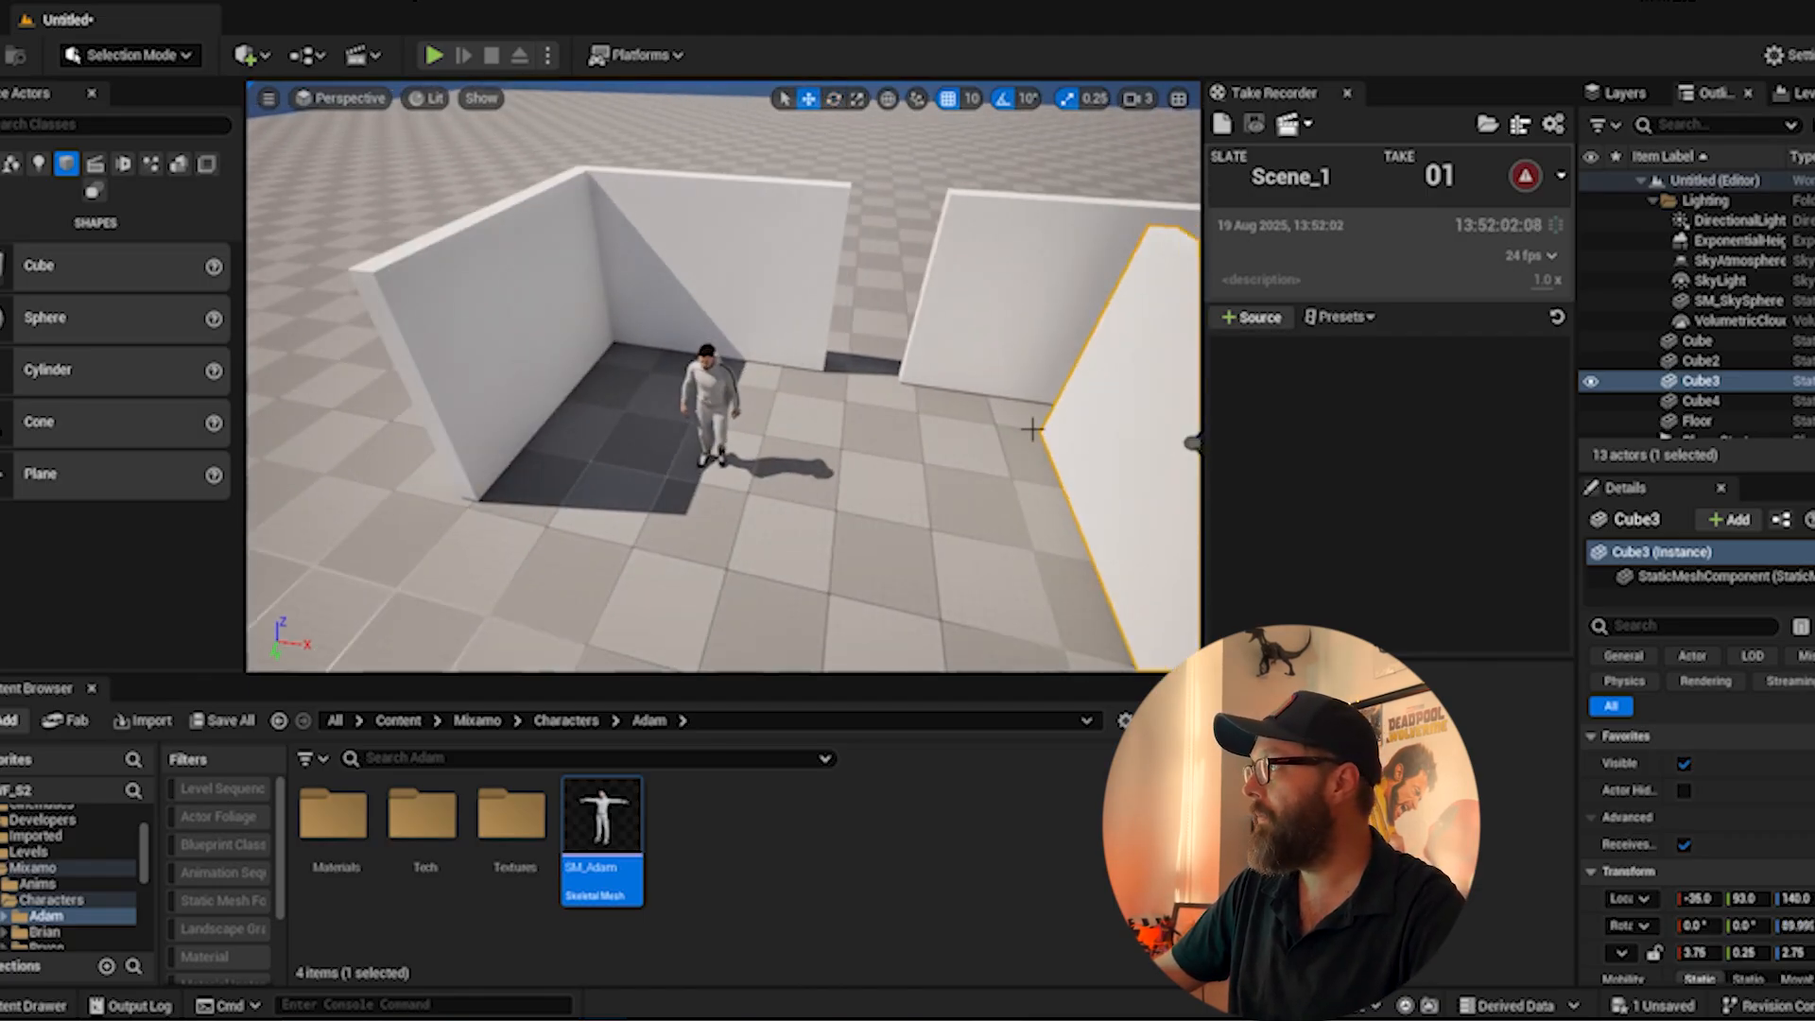
{"action": "left_click_drag", "start_coordinate": [1032, 430], "coordinate": [1106, 435], "text": "alt"}
- Move the original wall's pivot to its corner end and stretch the wall to an X scale of 5.5
{"action": "left_click", "coordinate": [704, 352]}
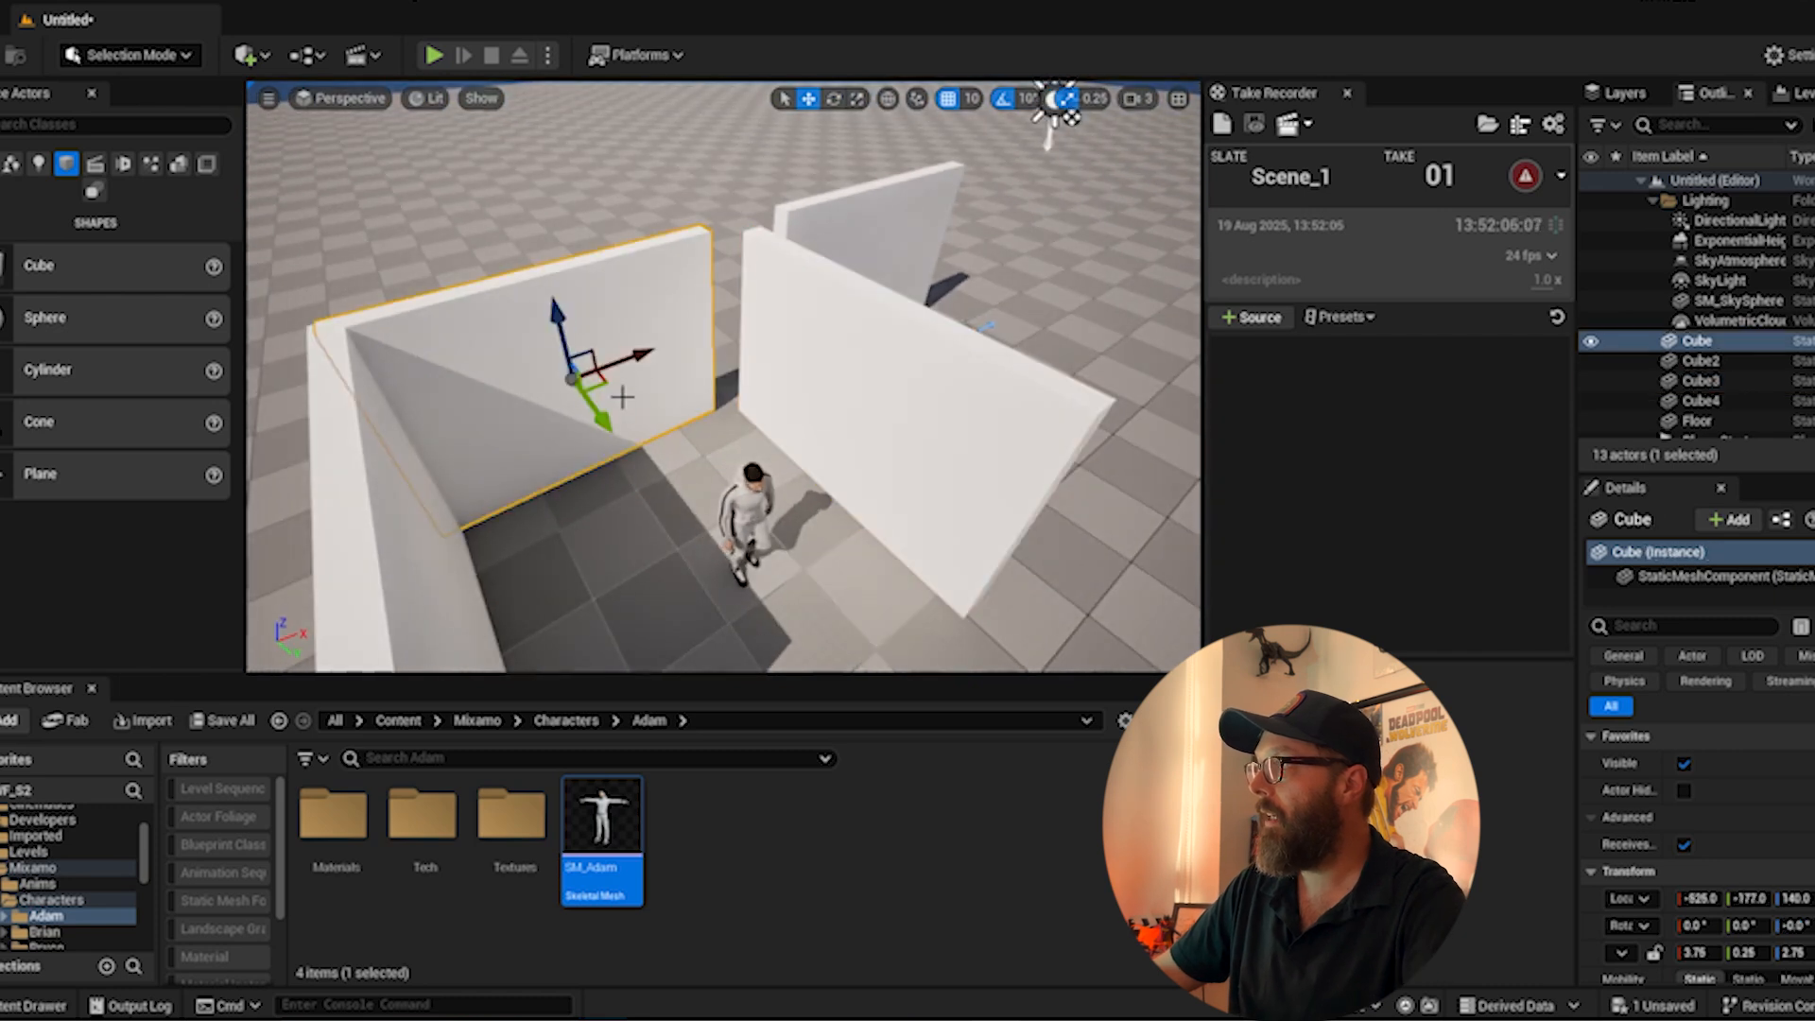
{"action": "key", "text": "r"}
{"action": "key", "text": "w"}
{"action": "left_click_drag", "start_coordinate": [665, 350], "coordinate": [725, 324], "text": "alt"}
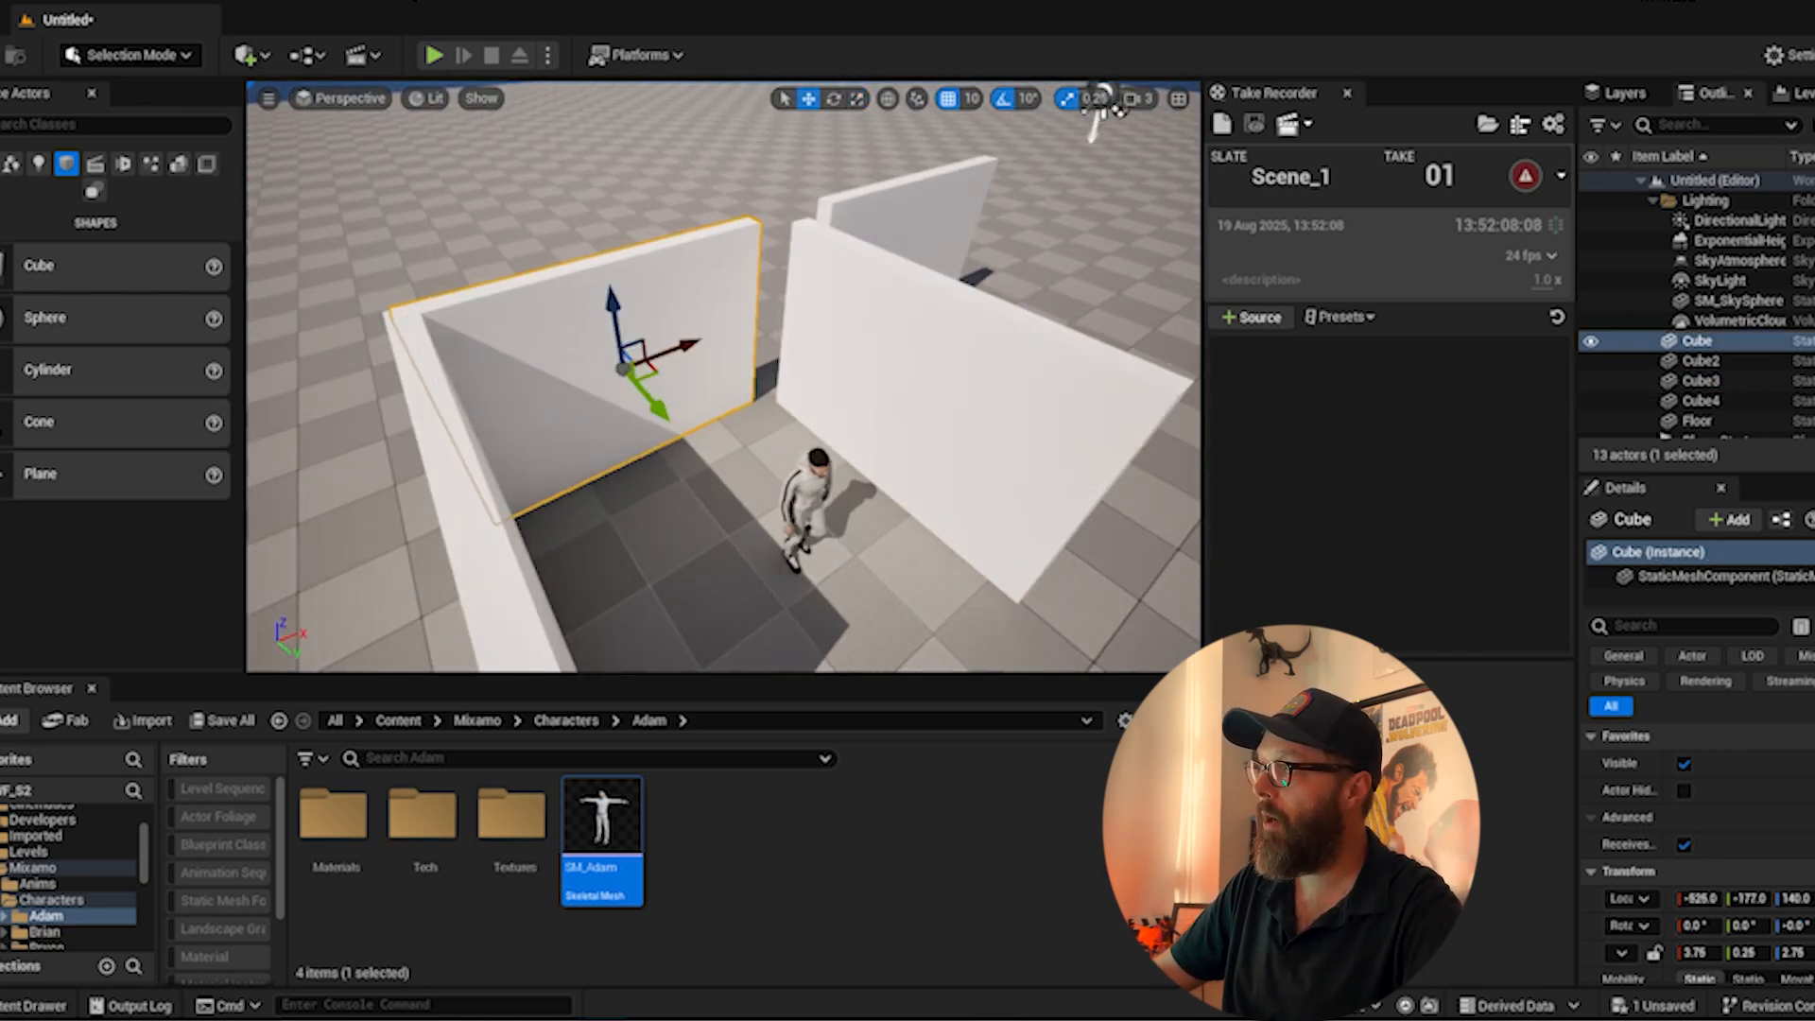
{"action": "right_click_drag", "start_coordinate": [725, 325], "coordinate": [713, 273]}
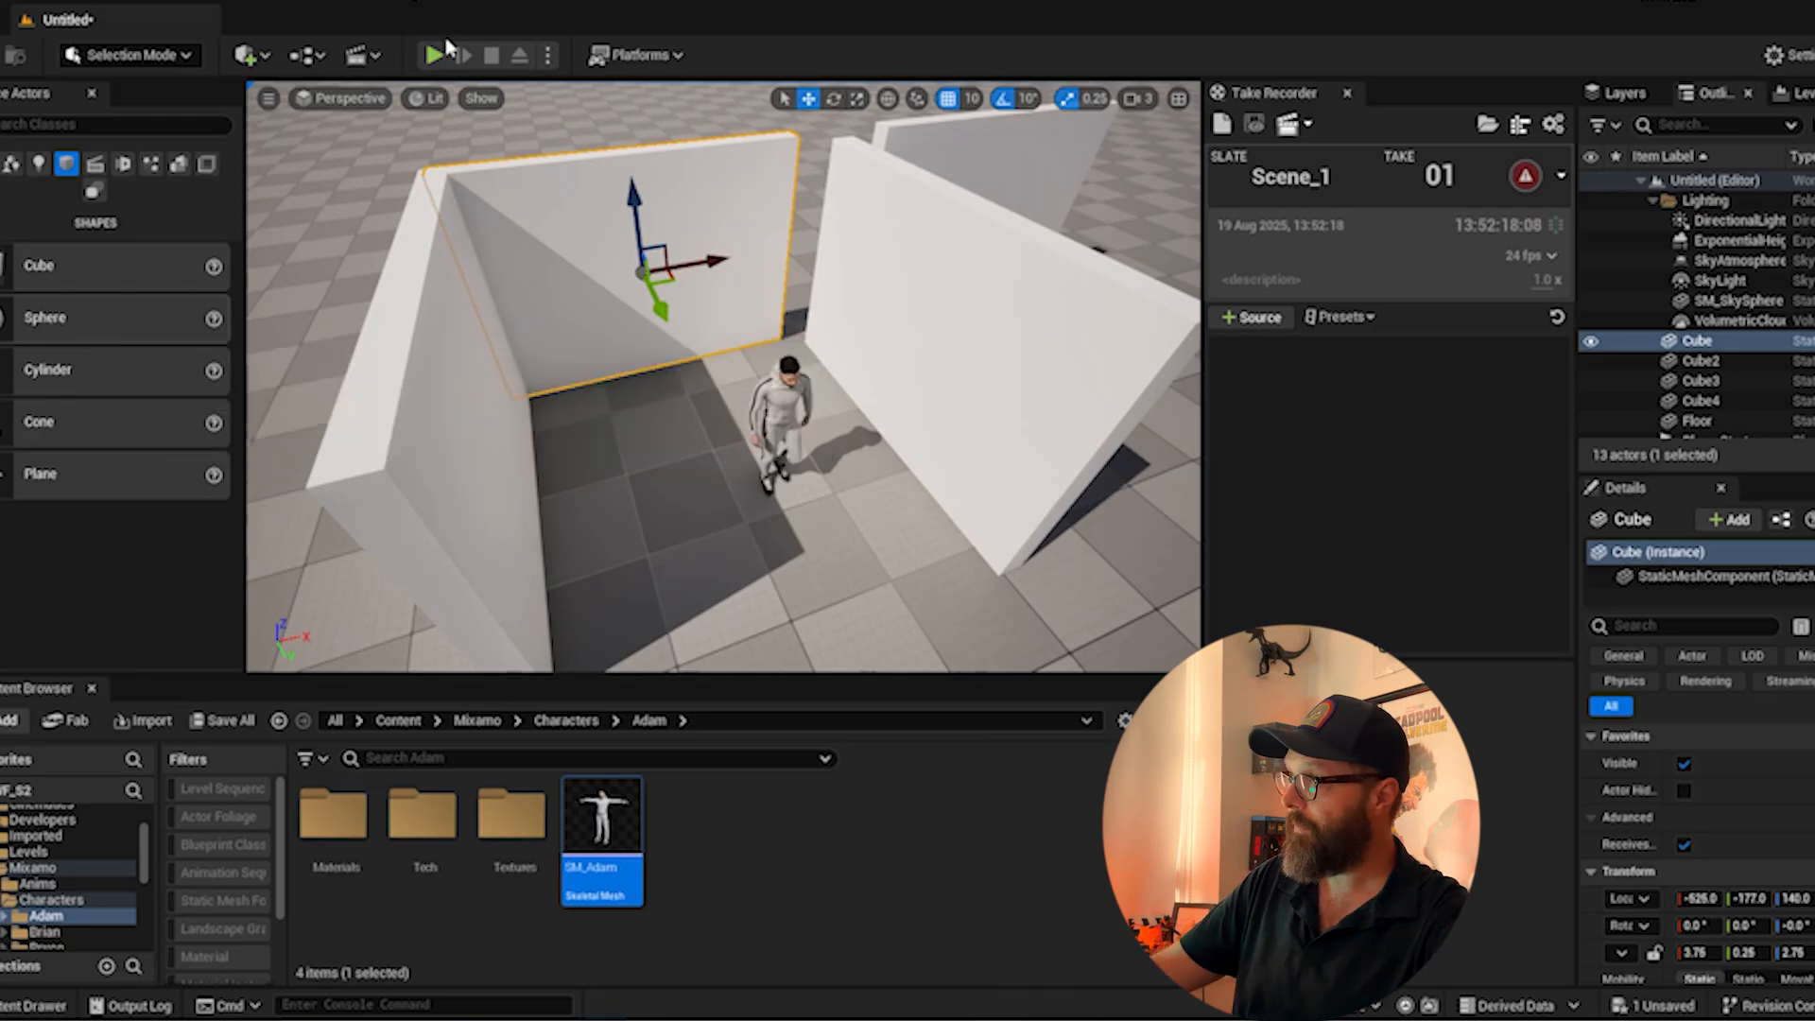
{"action": "middle_click_drag", "start_coordinate": [724, 259], "coordinate": [670, 266]}
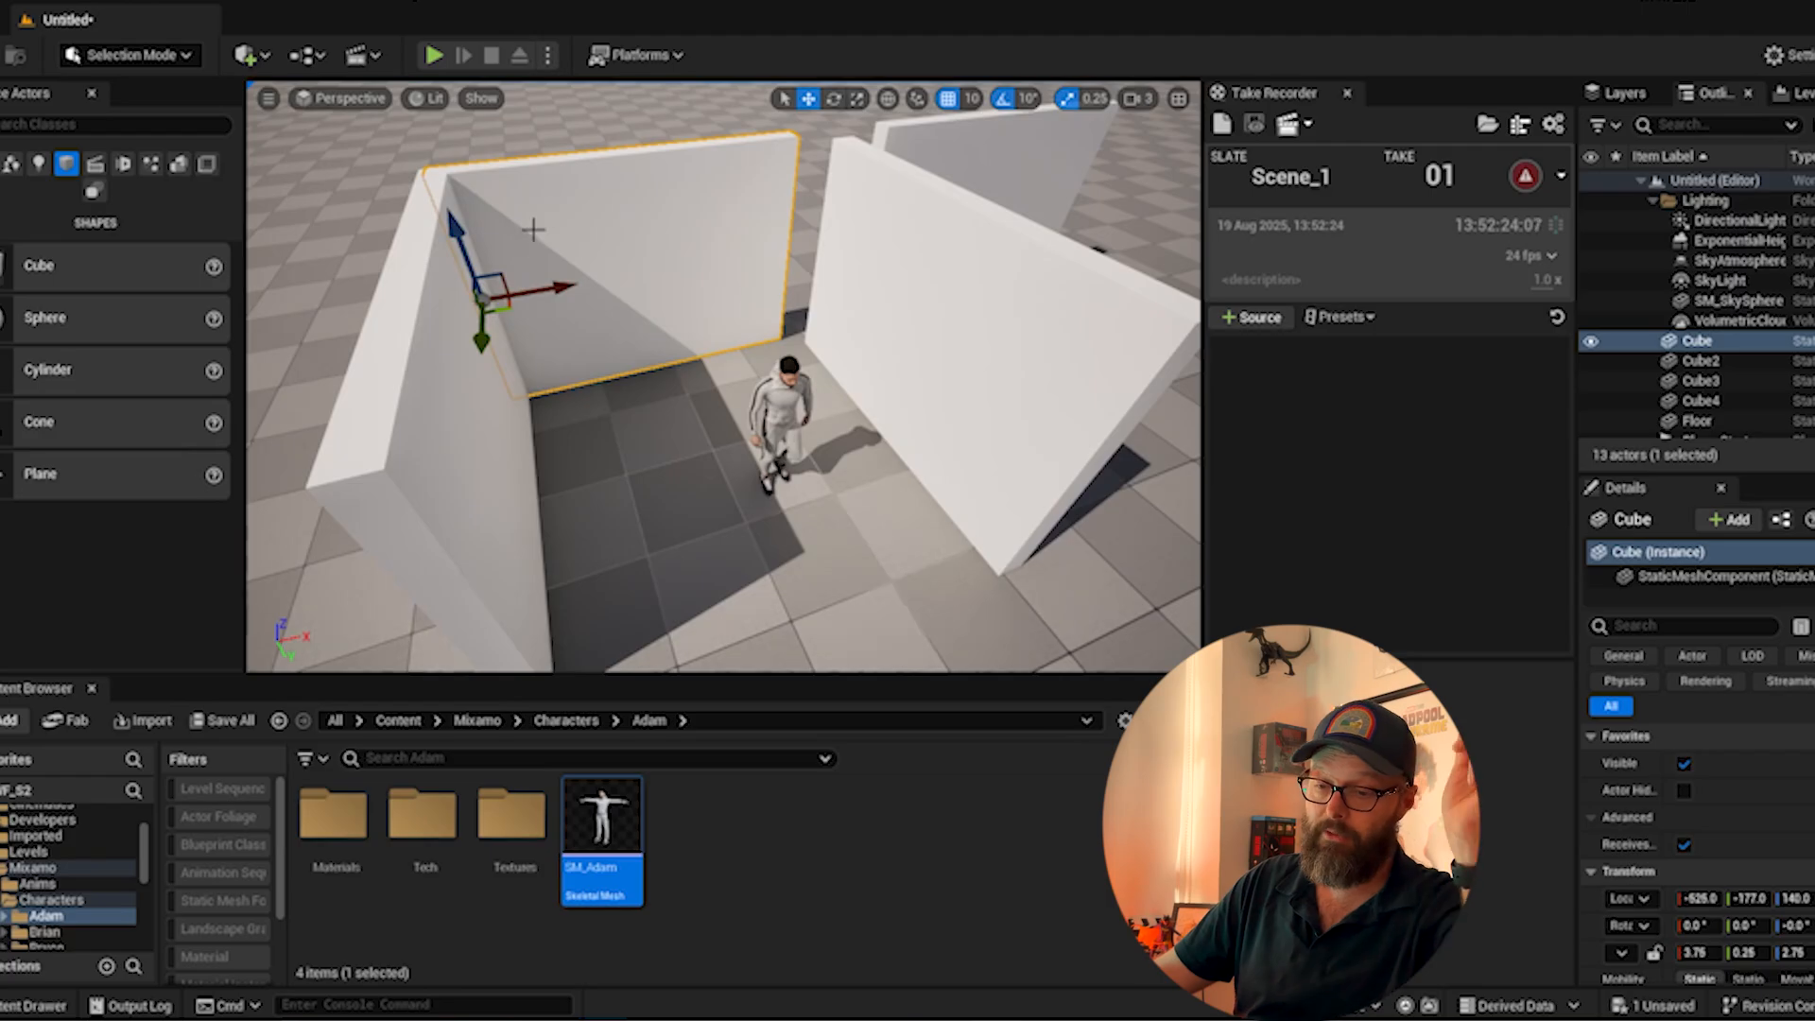
{"action": "key", "text": "r"}
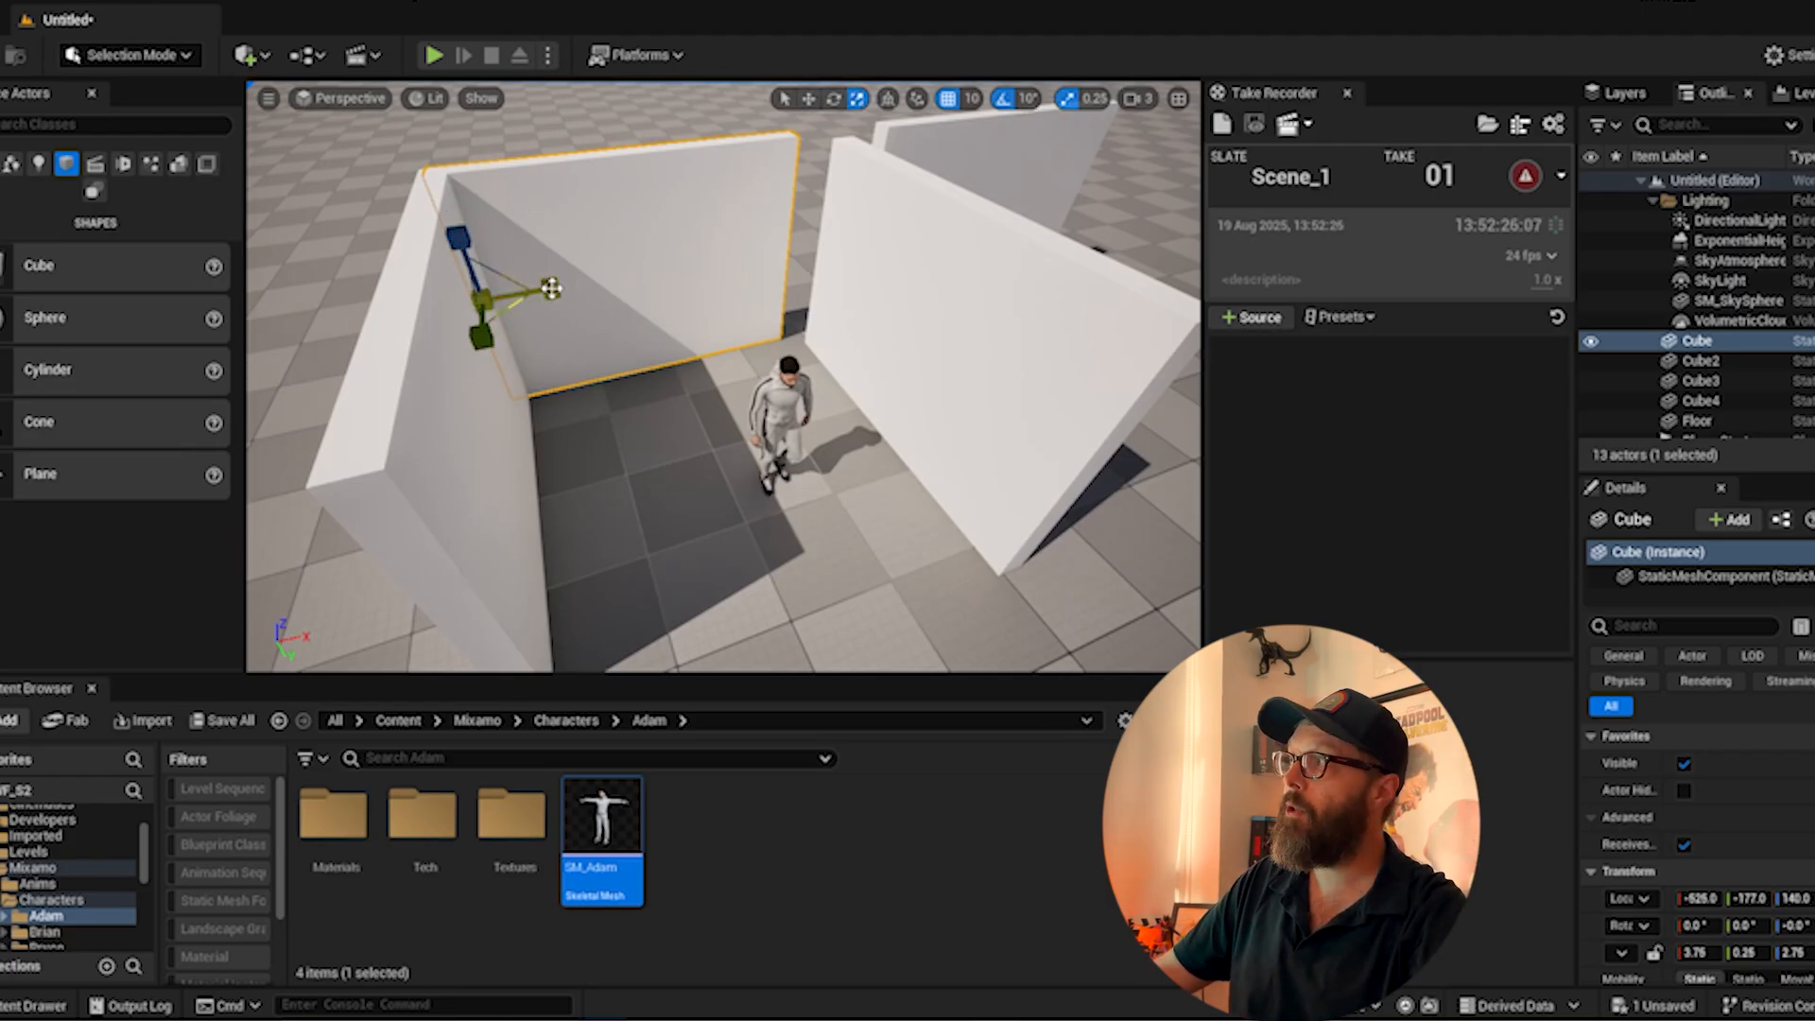
{"action": "mouse_move", "coordinate": [552, 288]}
{"action": "left_mouse_down"}
{"action": "mouse_move", "coordinate": [643, 272]}
{"action": "mouse_move", "coordinate": [520, 293]}
{"action": "left_mouse_up"}
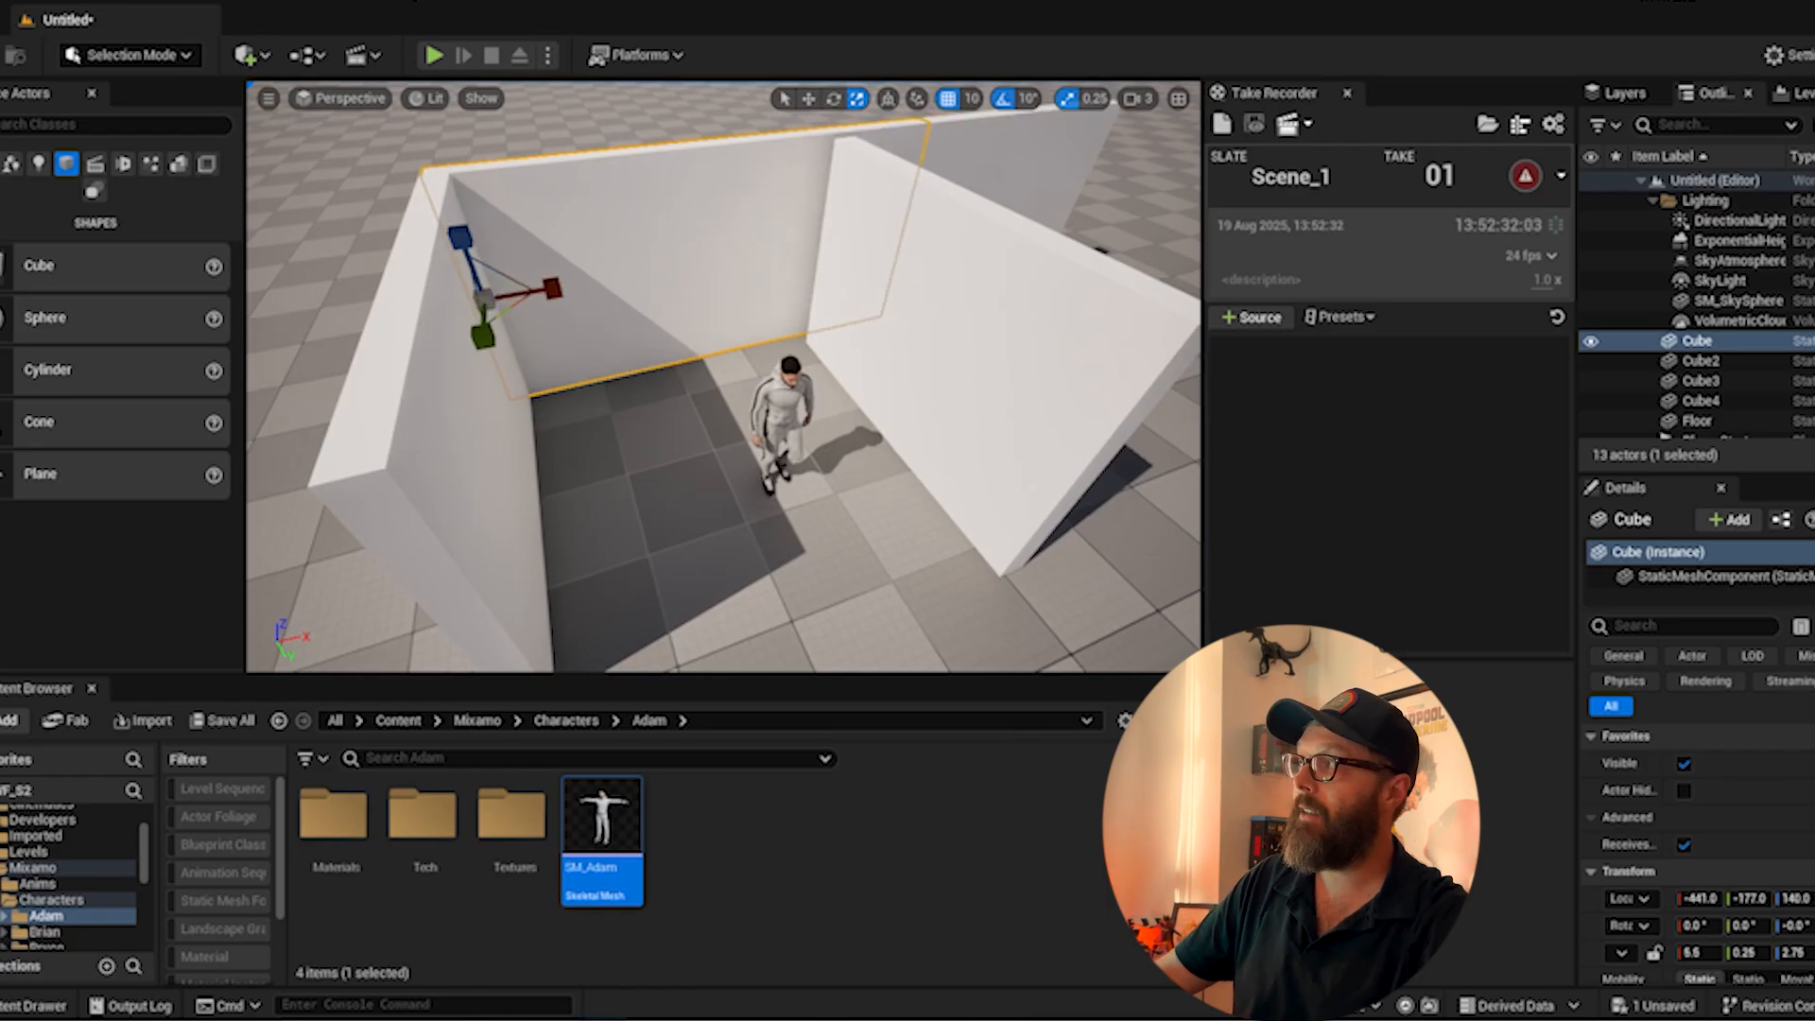
- Store the original wall's current pivot position as its pivot offset
{"action": "right_click", "coordinate": [598, 230]}
{"action": "mouse_move", "coordinate": [682, 673]}
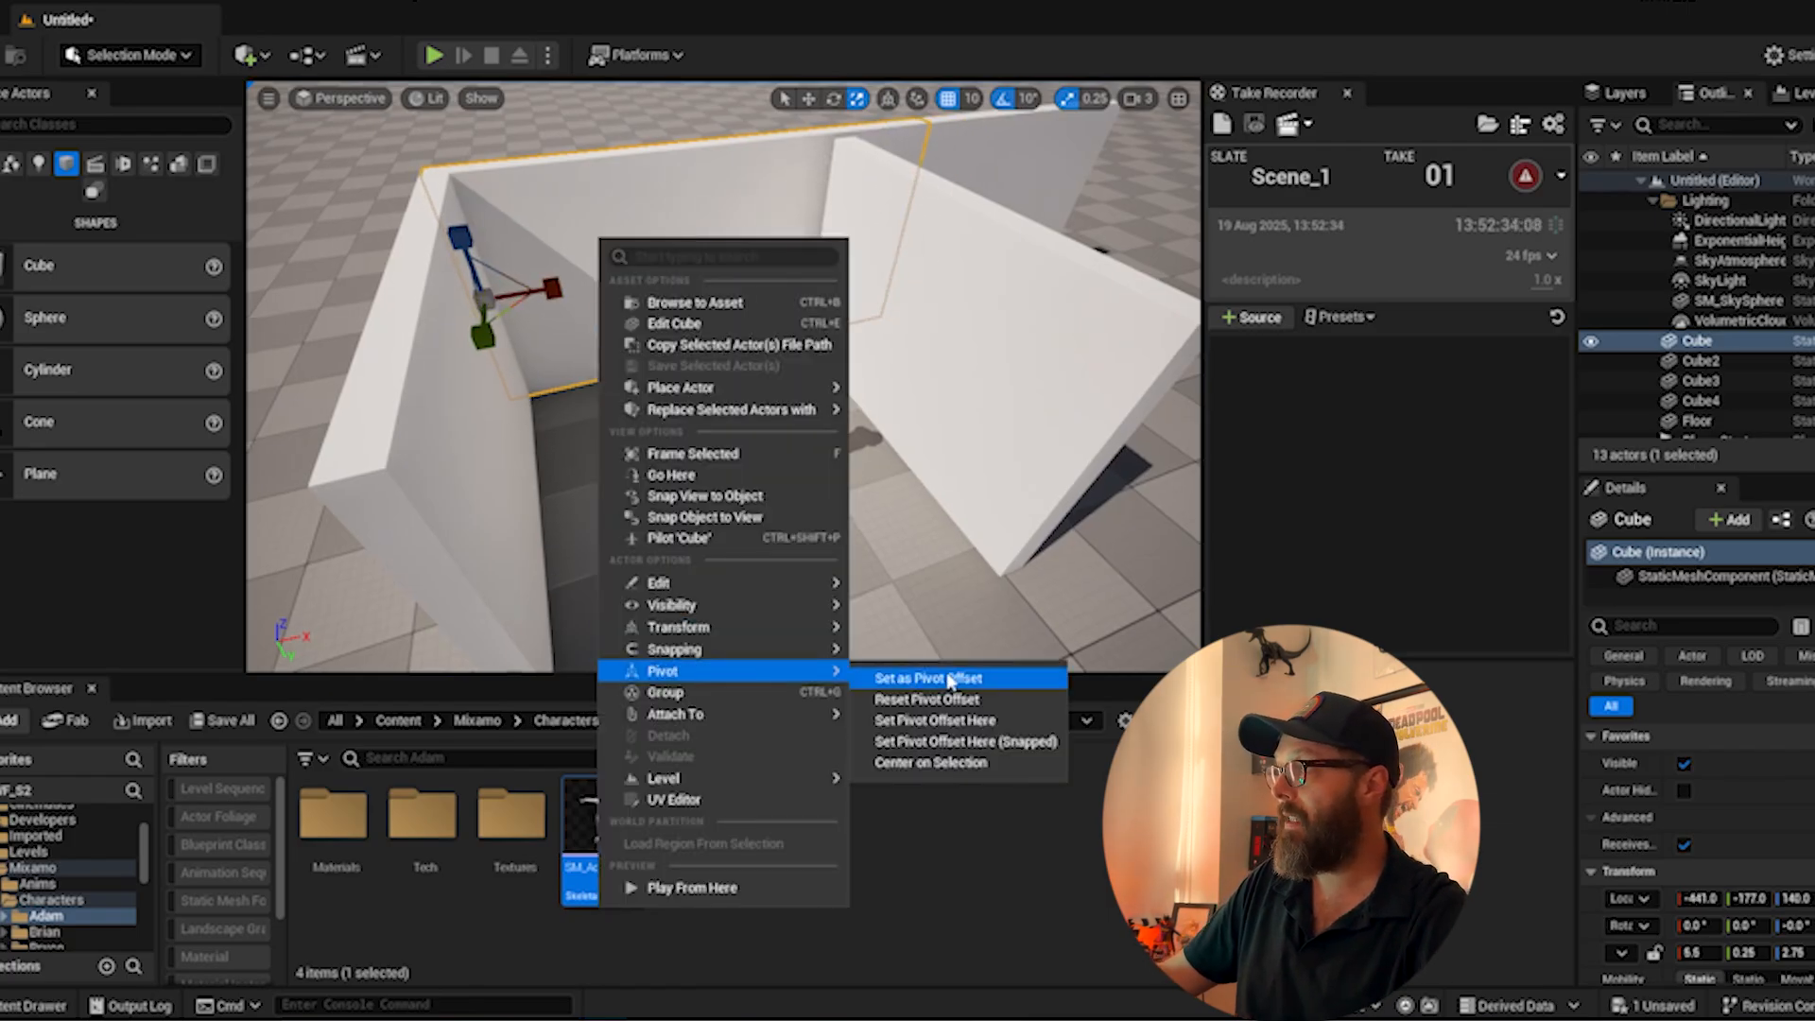
{"action": "left_click", "coordinate": [949, 680]}
- Move the opposite side wall's pivot to its end at the back wall and stretch the wall to an X scale of 6.0
{"action": "middle_click_drag", "start_coordinate": [770, 315], "coordinate": [870, 356]}
{"action": "left_click", "coordinate": [920, 376]}
{"action": "right_click_drag", "start_coordinate": [920, 376], "coordinate": [1182, 376]}
{"action": "key", "text": "w"}
{"action": "middle_click_drag", "start_coordinate": [854, 439], "coordinate": [705, 414]}
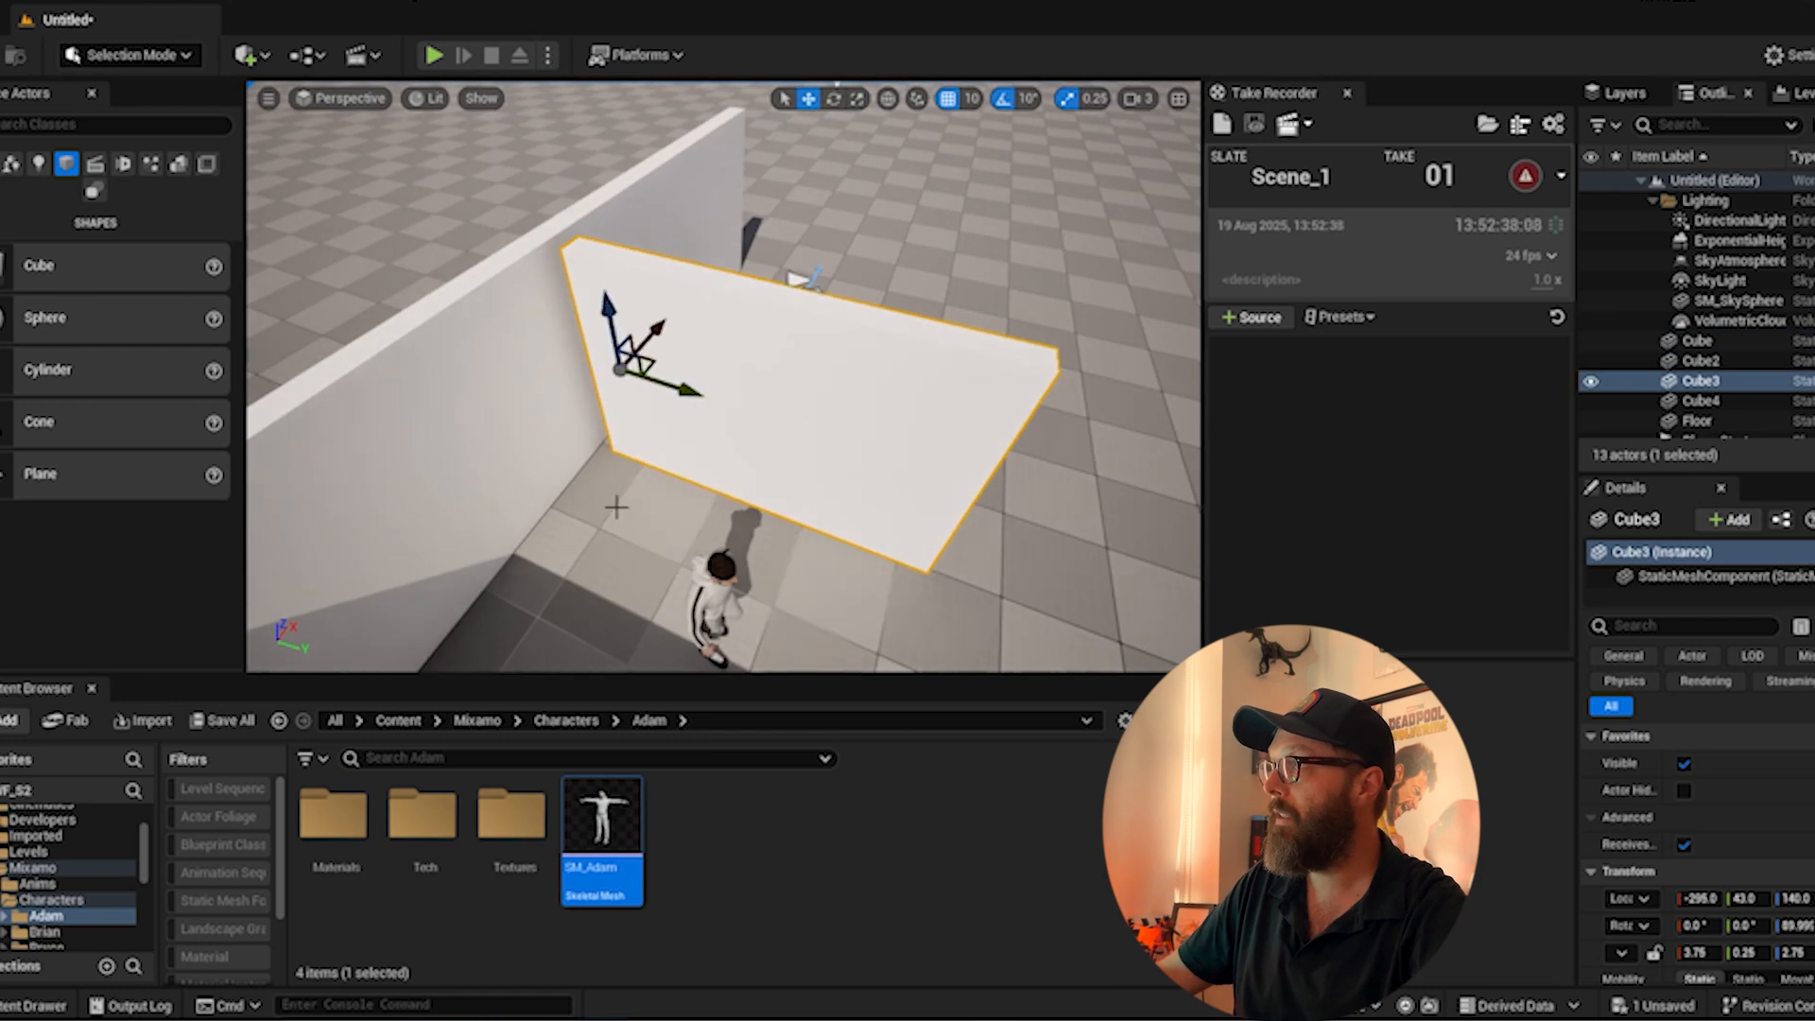
{"action": "left_click_drag", "start_coordinate": [616, 507], "coordinate": [772, 434], "text": "alt"}
{"action": "key", "text": "r"}
{"action": "middle_click_drag", "start_coordinate": [677, 288], "coordinate": [849, 298]}
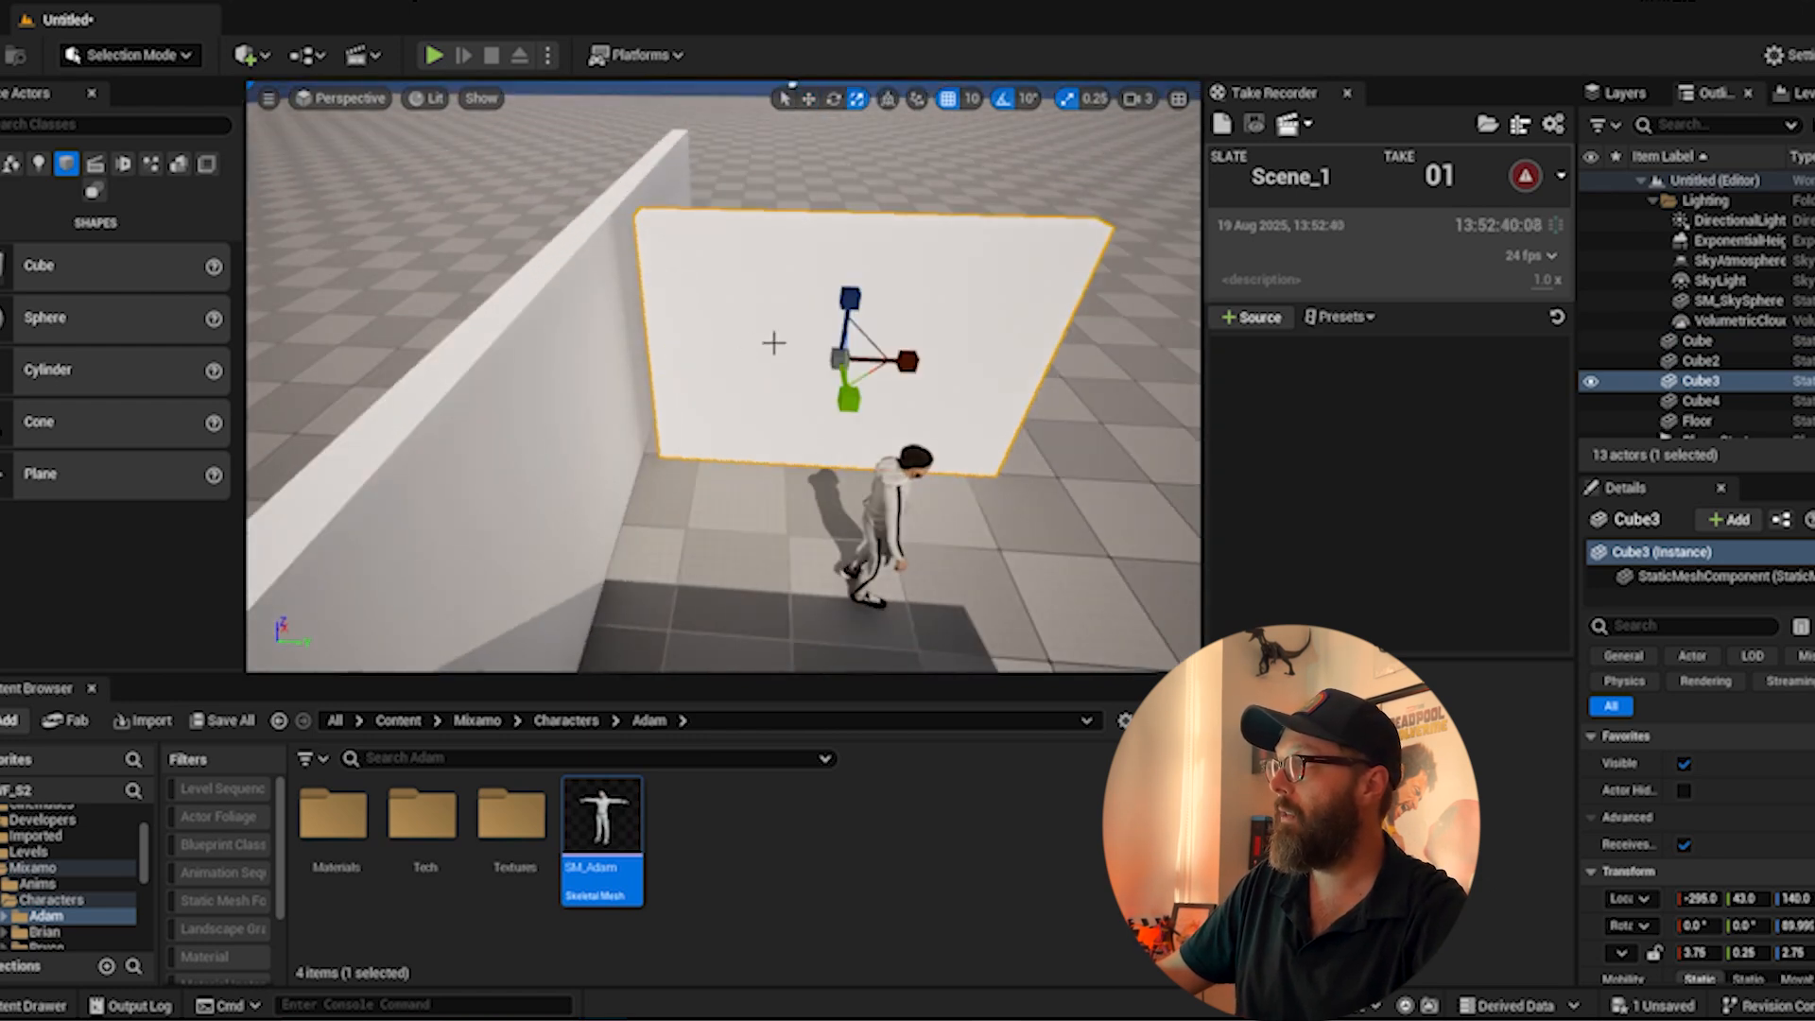
{"action": "key", "text": "w"}
{"action": "middle_click_drag", "start_coordinate": [929, 367], "coordinate": [761, 371]}
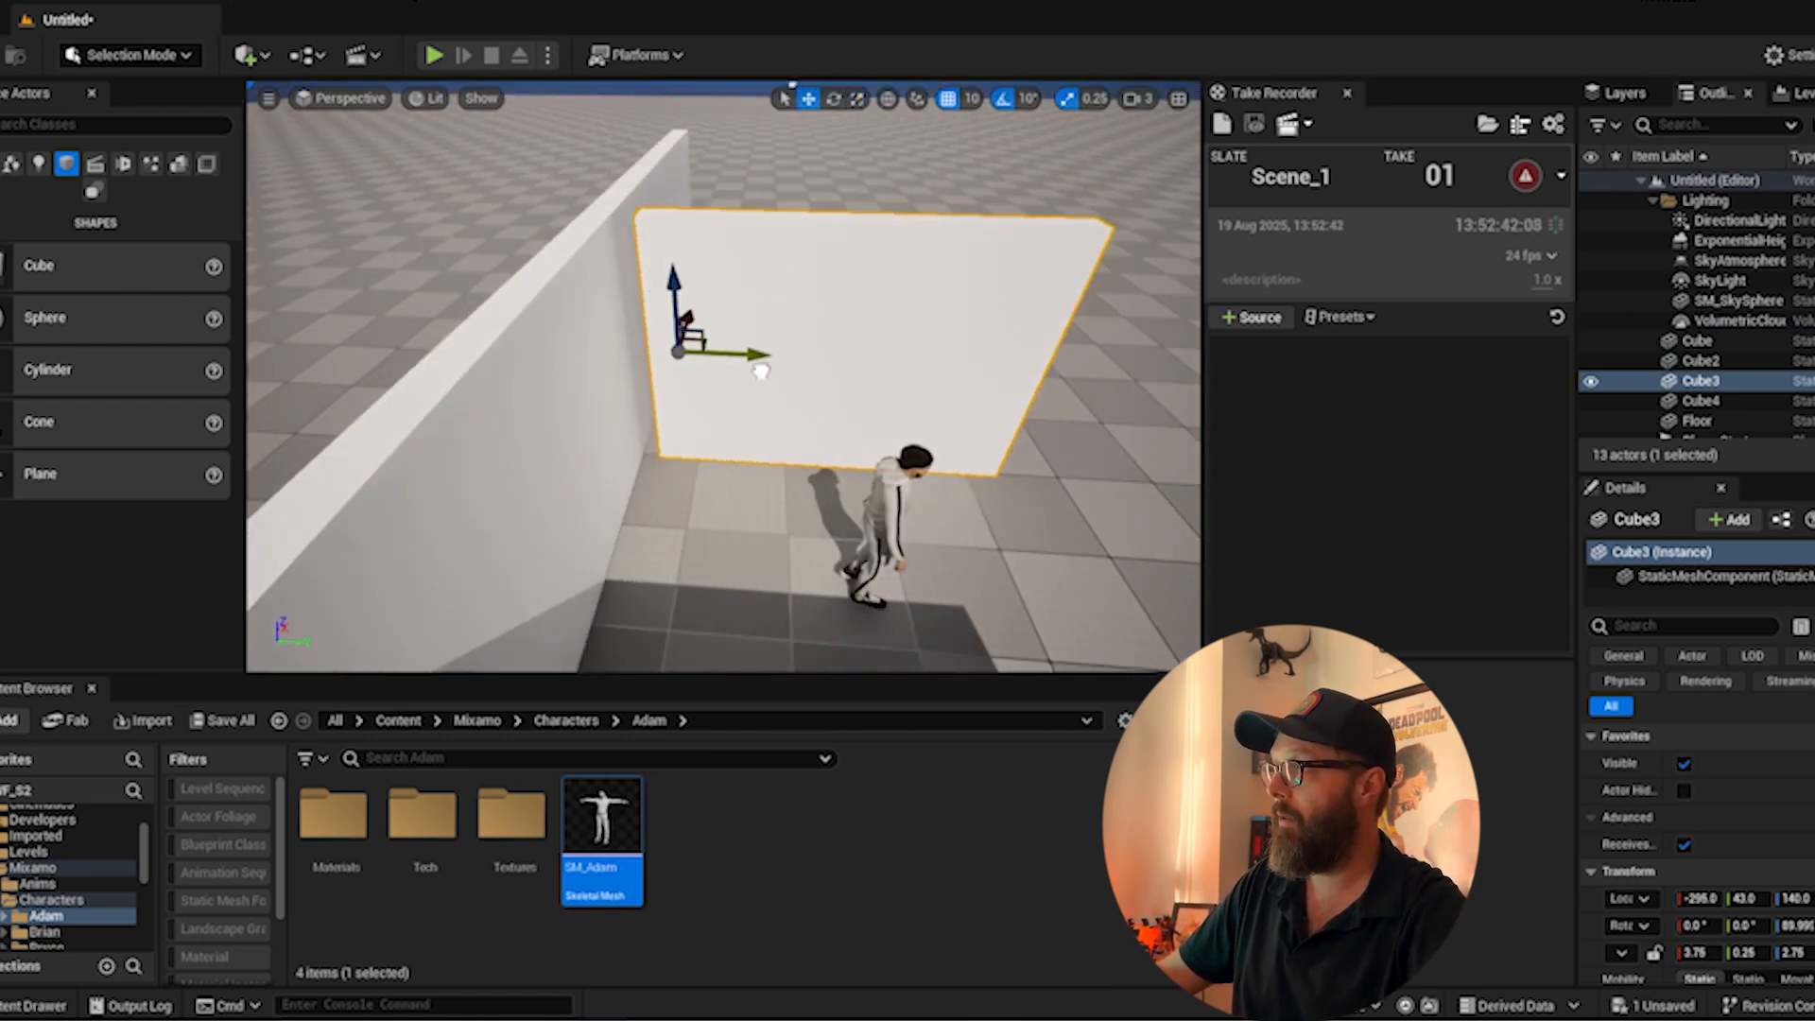
{"action": "key", "text": "r"}
{"action": "left_click_drag", "start_coordinate": [757, 354], "coordinate": [457, 409], "text": "alt"}
{"action": "left_click", "coordinate": [443, 432]}
{"action": "left_click_drag", "start_coordinate": [429, 495], "coordinate": [801, 400], "text": "alt"}
{"action": "left_click", "coordinate": [800, 400]}
{"action": "right_click_drag", "start_coordinate": [800, 399], "coordinate": [781, 318]}
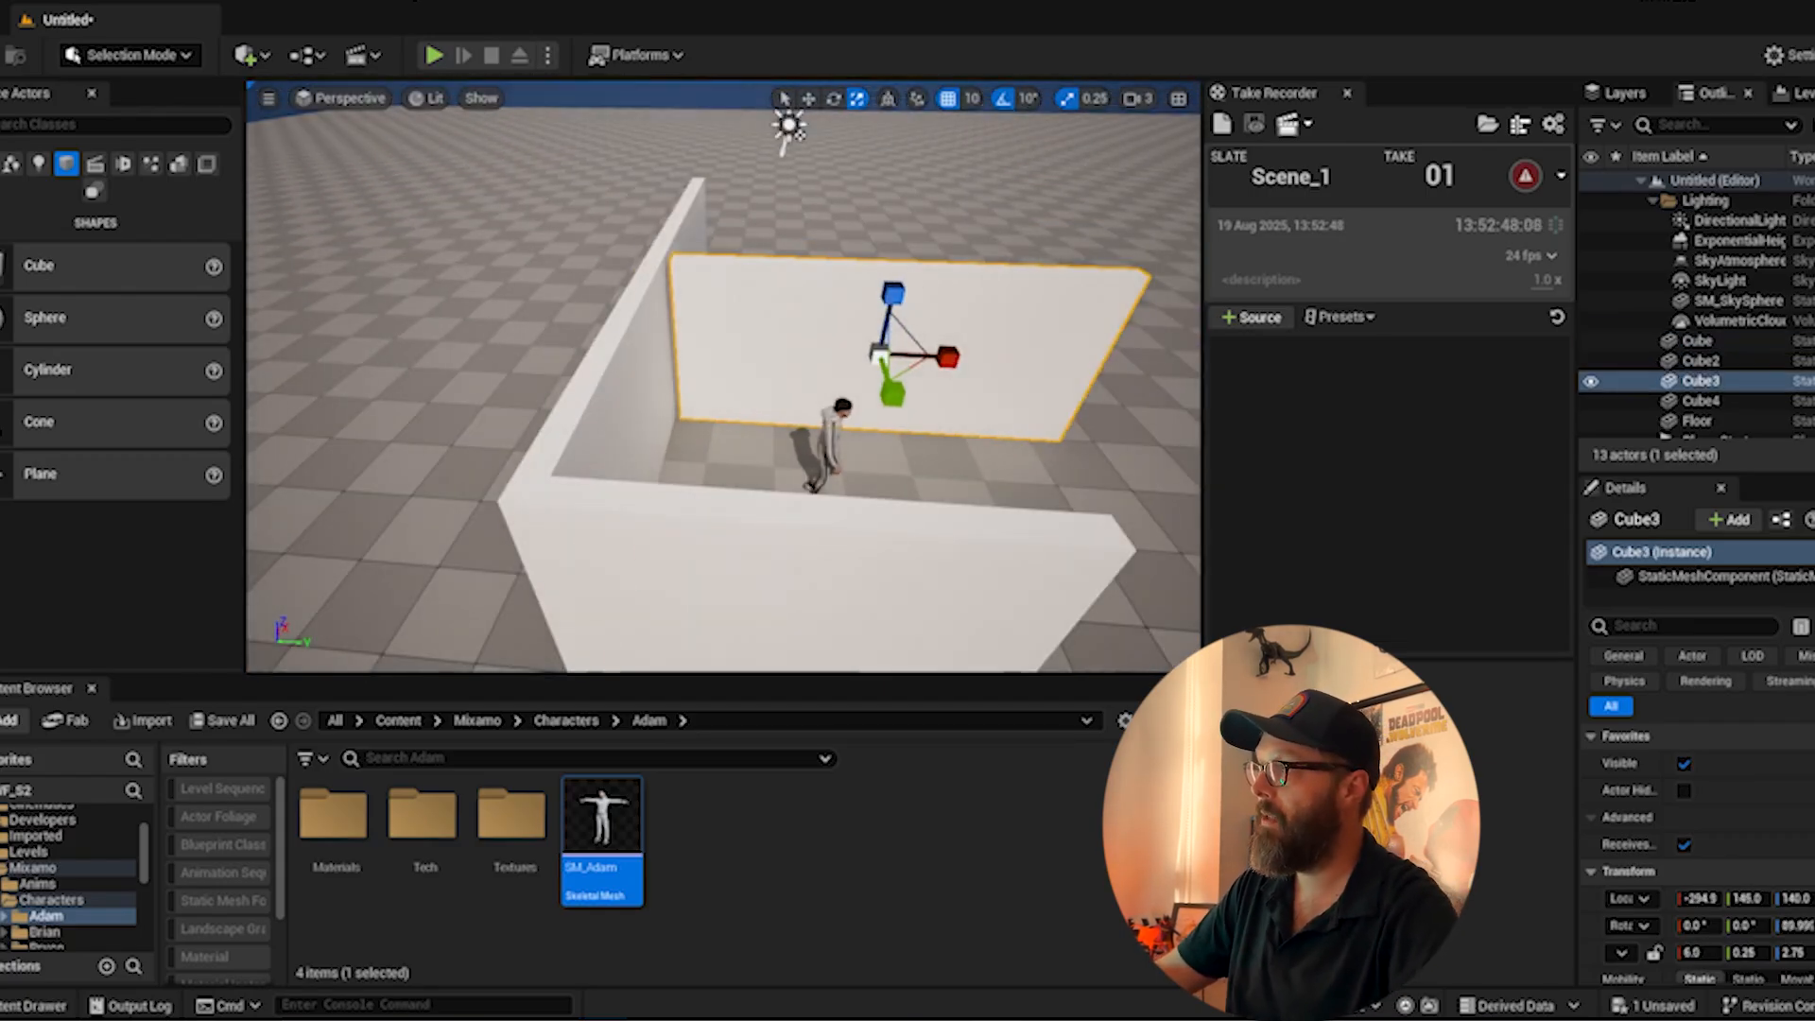
- Move the stretched side wall outward to the far end of the back walls to enlarge the room
{"action": "left_click", "coordinate": [652, 349]}
{"action": "left_click_drag", "start_coordinate": [652, 348], "coordinate": [383, 307], "text": "alt"}
{"action": "left_click", "coordinate": [786, 358]}
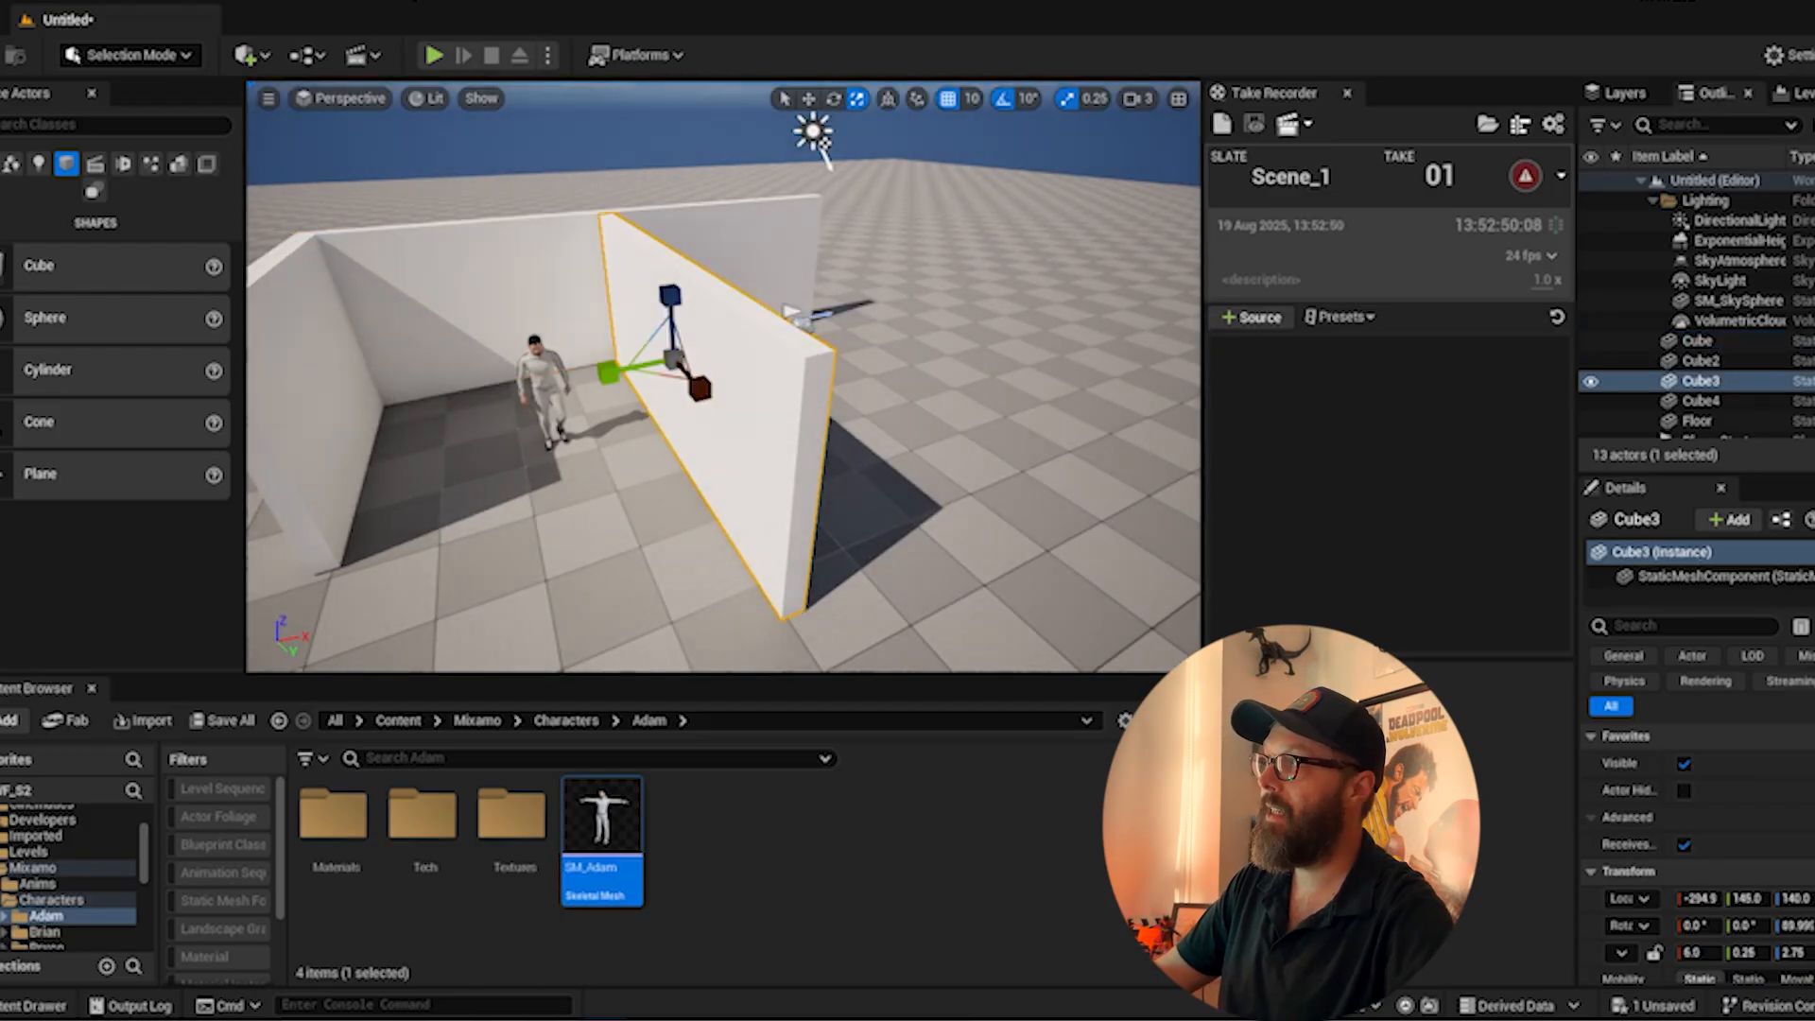
{"action": "left_click_drag", "start_coordinate": [786, 358], "coordinate": [589, 457], "text": "alt"}
{"action": "key", "text": "w"}
{"action": "left_click_drag", "start_coordinate": [711, 410], "coordinate": [1043, 284]}
{"action": "left_click_drag", "start_coordinate": [913, 250], "coordinate": [892, 250]}
- Place a new cube outside the room beside the side wall and scale it uniformly to 5.5
{"action": "right_click_drag", "start_coordinate": [892, 251], "coordinate": [472, 283]}
{"action": "left_click_drag", "start_coordinate": [38, 265], "coordinate": [912, 468]}
{"action": "key", "text": "r"}
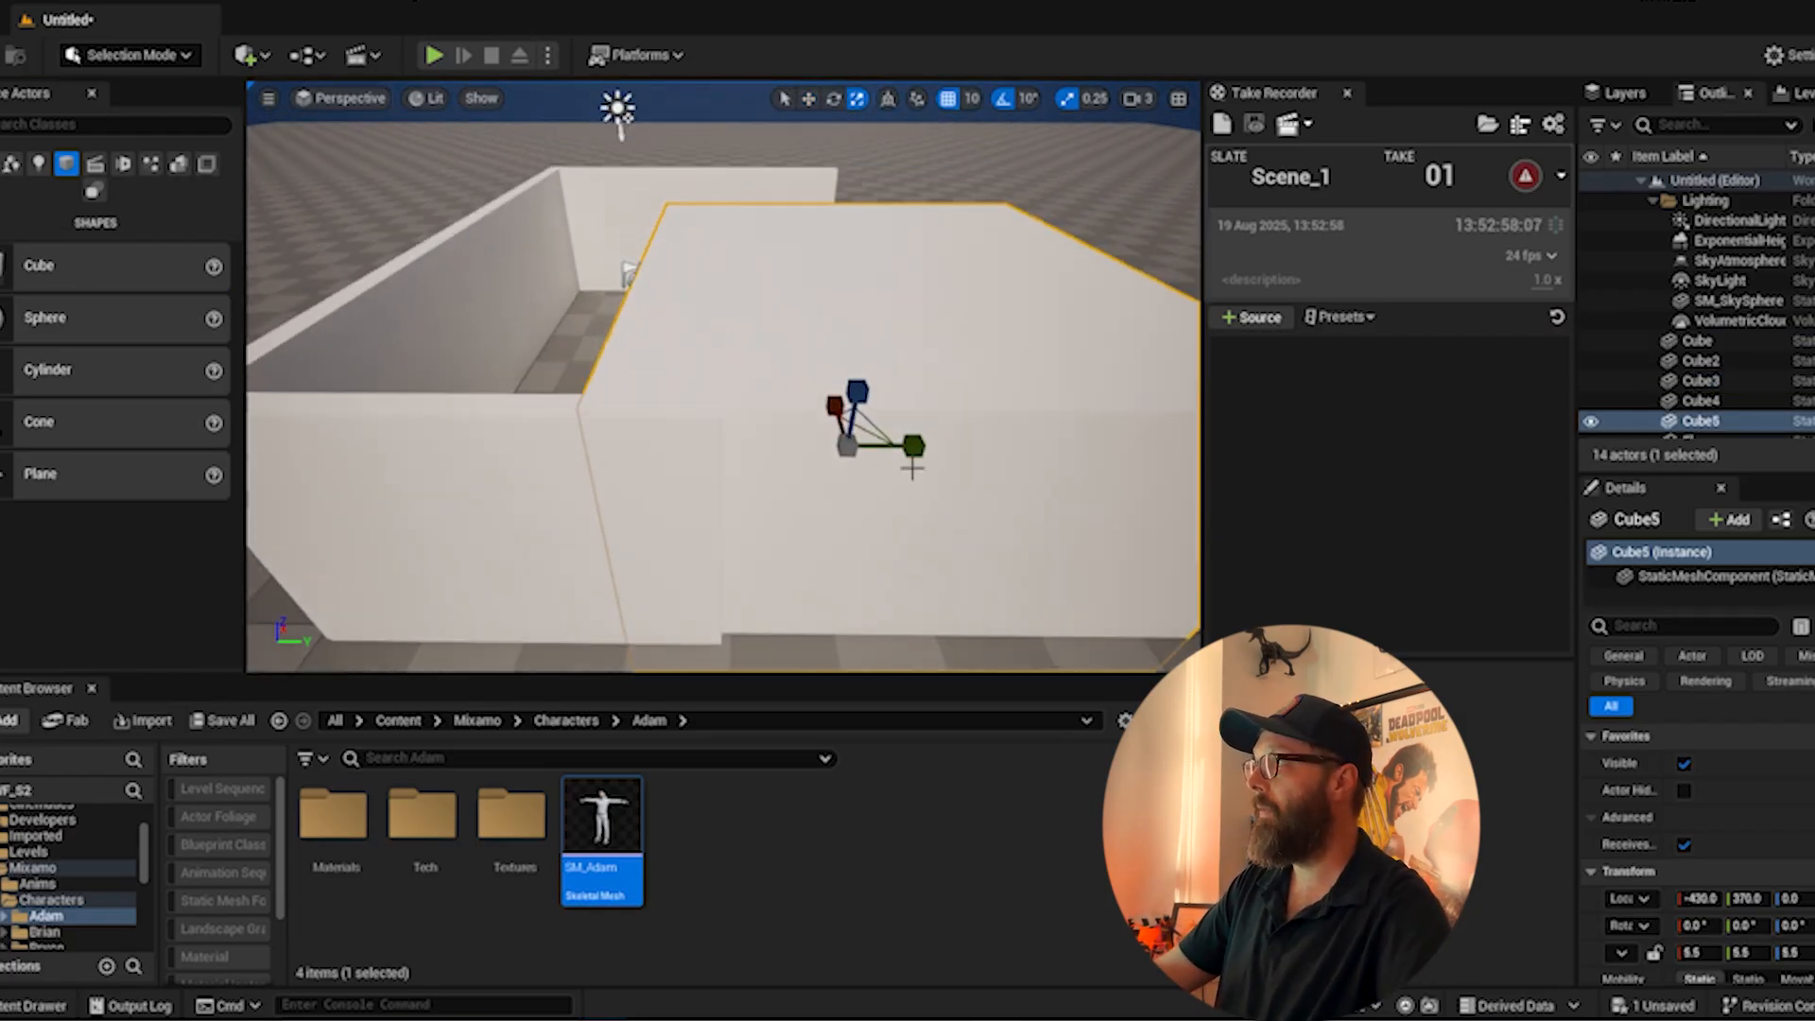
- Tilt the large cube 50° about X, move it away from the room to Y 670, and lower it
{"action": "key", "text": "e"}
{"action": "left_click_drag", "start_coordinate": [831, 373], "coordinate": [1023, 366]}
{"action": "key", "text": "w"}
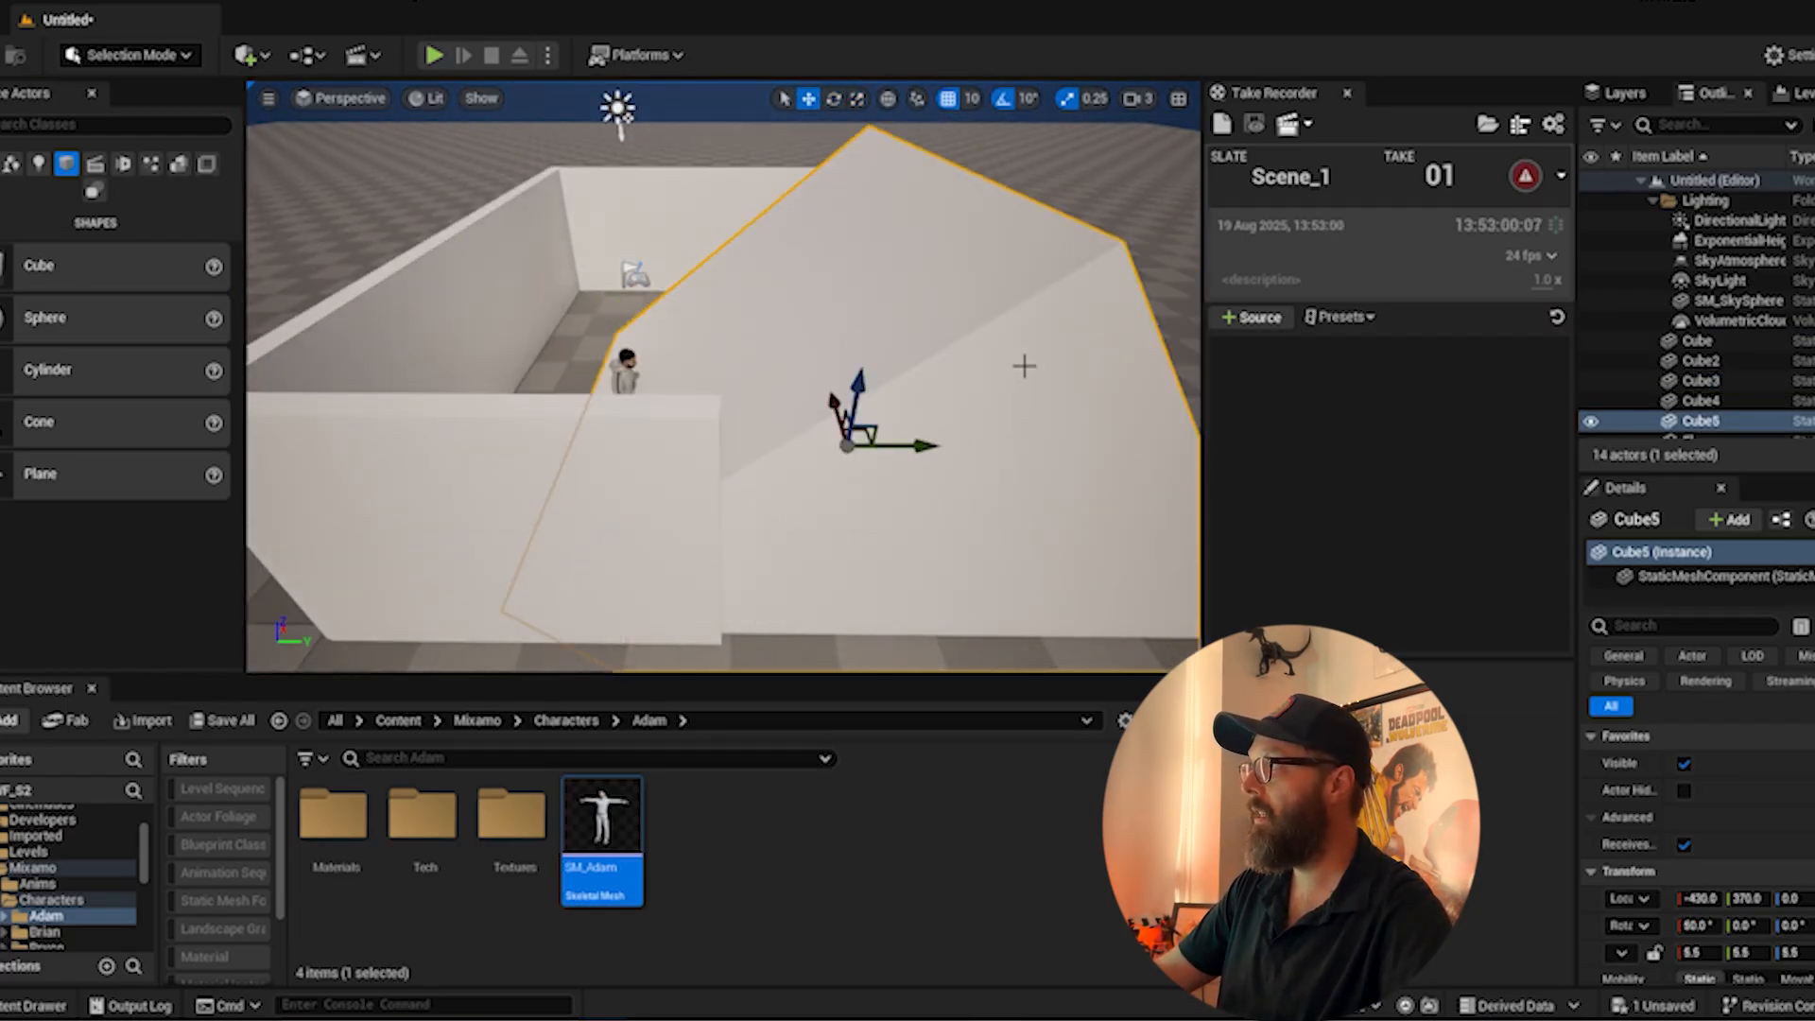
{"action": "left_click_drag", "start_coordinate": [906, 444], "coordinate": [1172, 445]}
{"action": "left_click_drag", "start_coordinate": [662, 368], "coordinate": [791, 317], "text": "alt"}
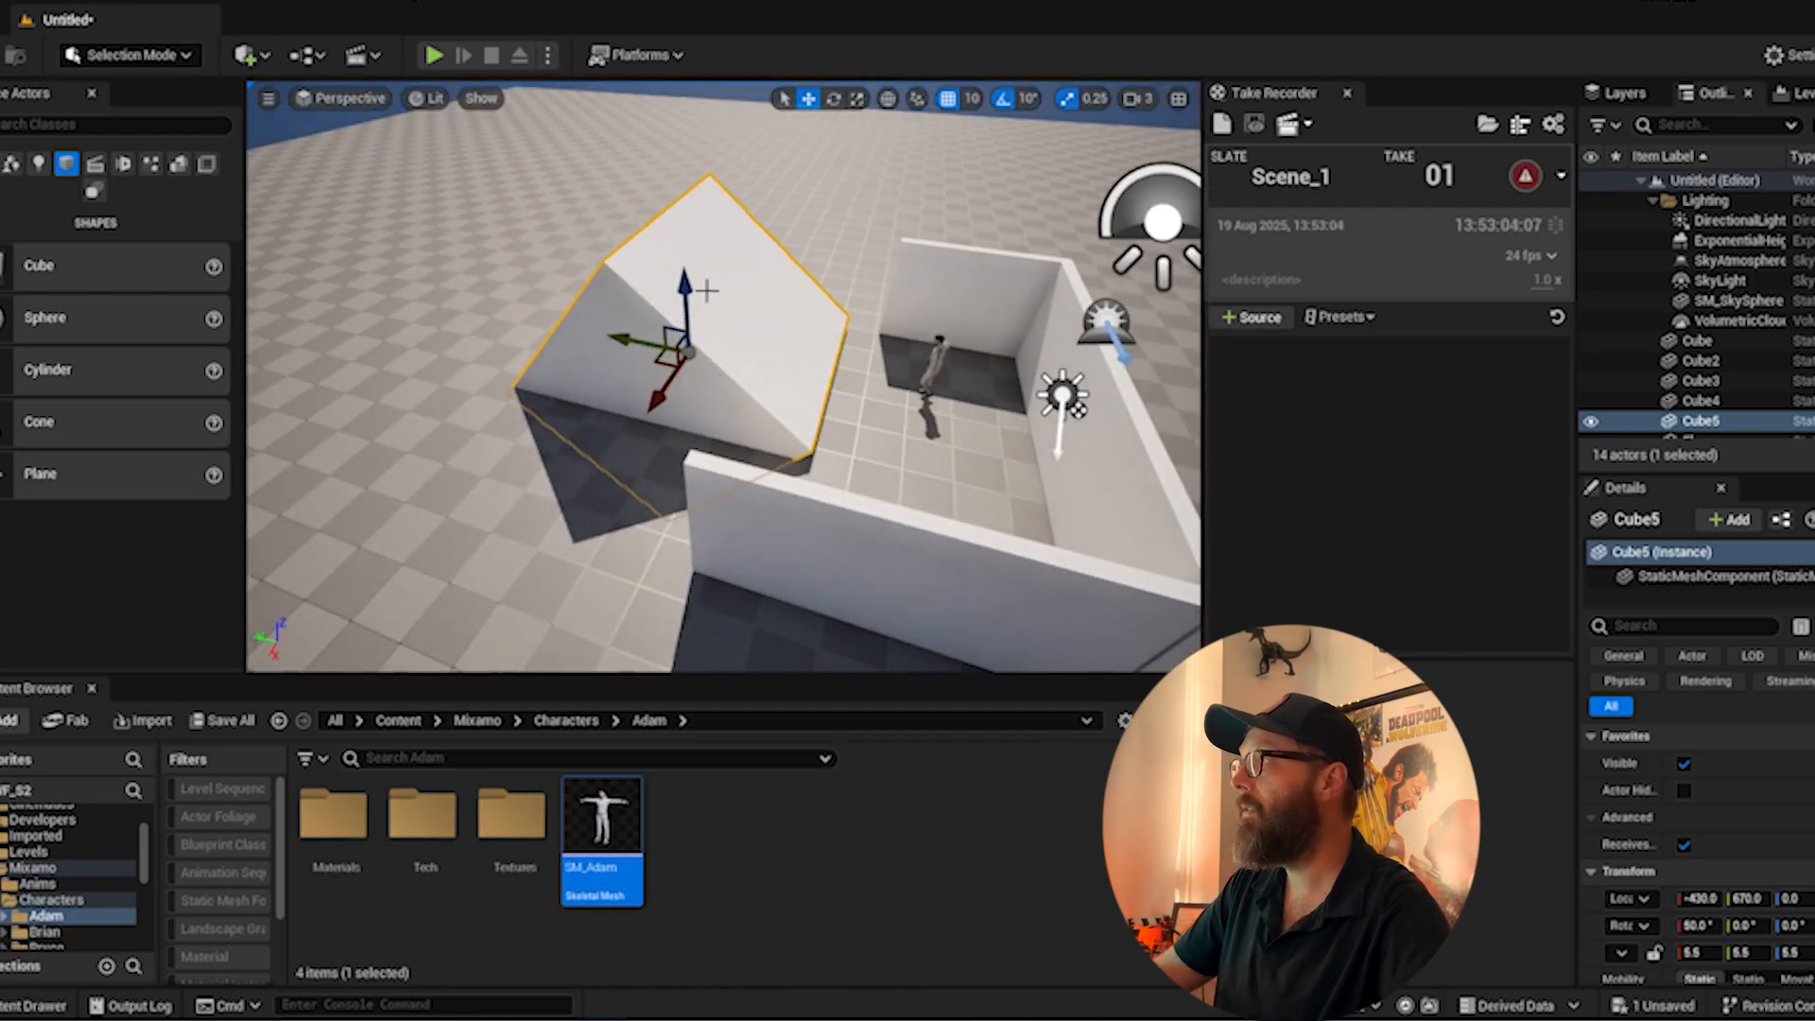
{"action": "left_click_drag", "start_coordinate": [683, 293], "coordinate": [681, 315]}
{"action": "key", "text": "r"}
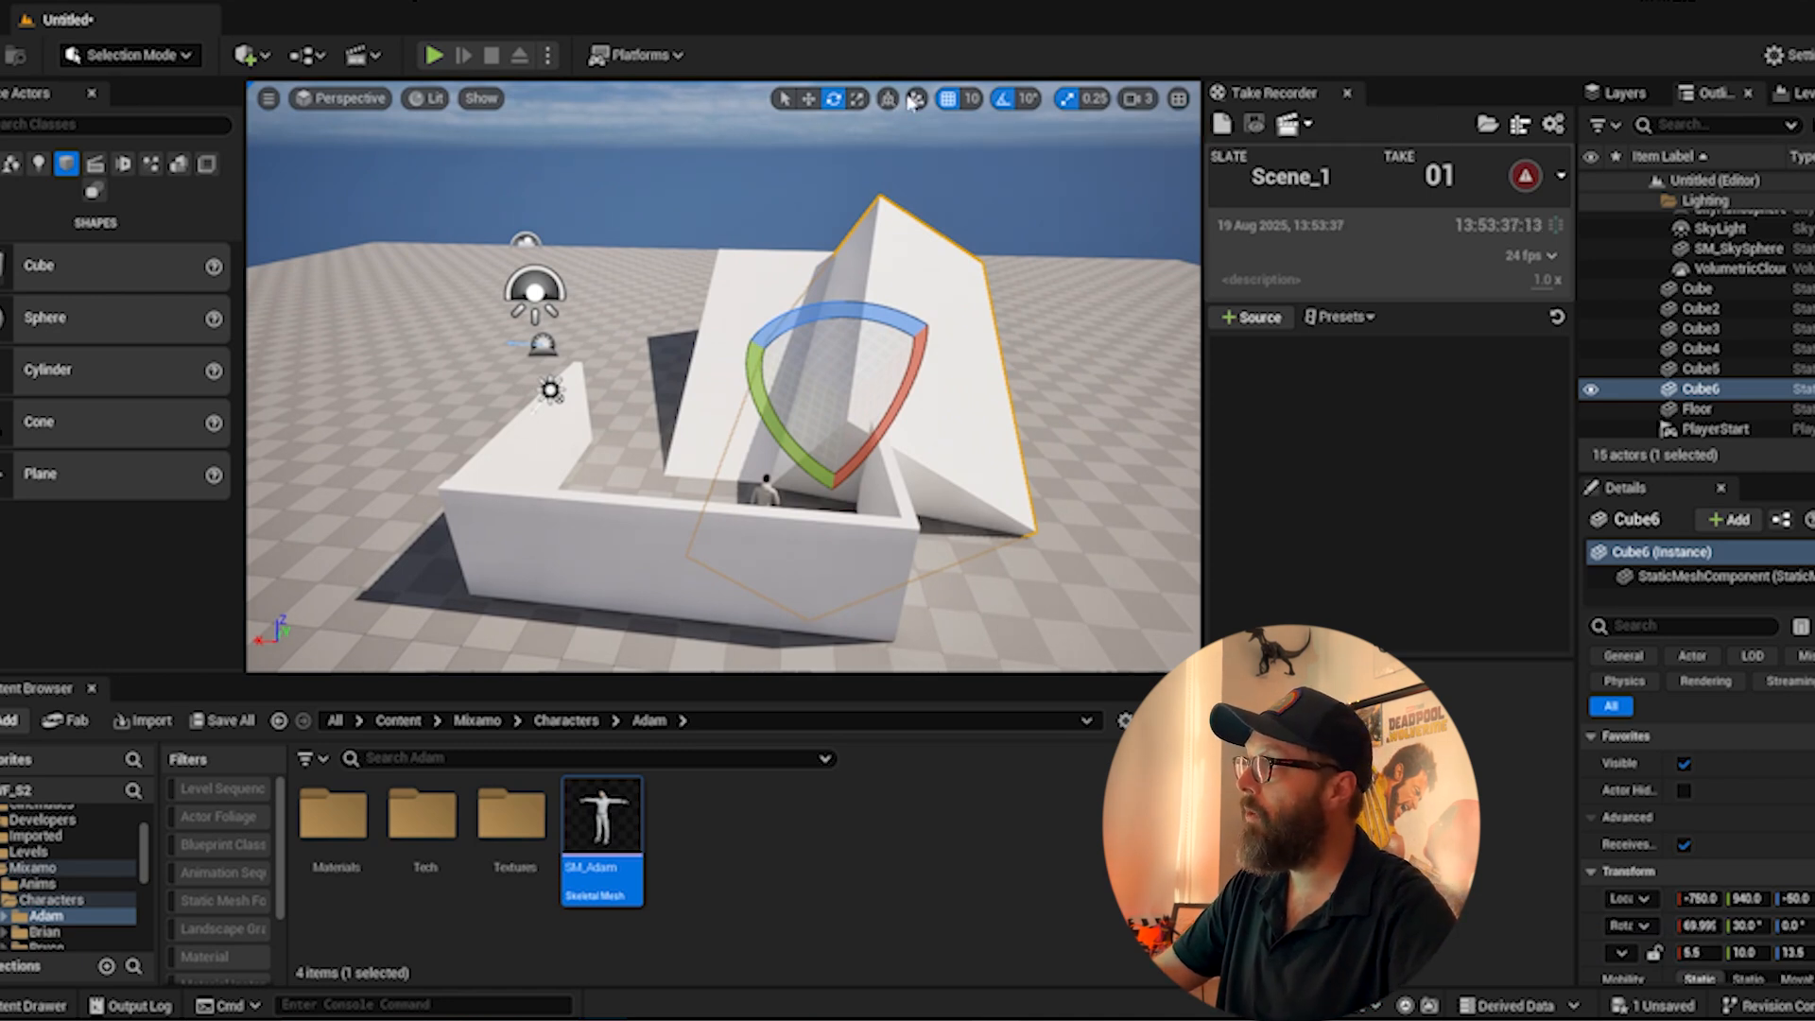
- Compare the world and local rotation axes on the two tilted blocks behind the room
{"action": "left_click", "coordinate": [890, 102]}
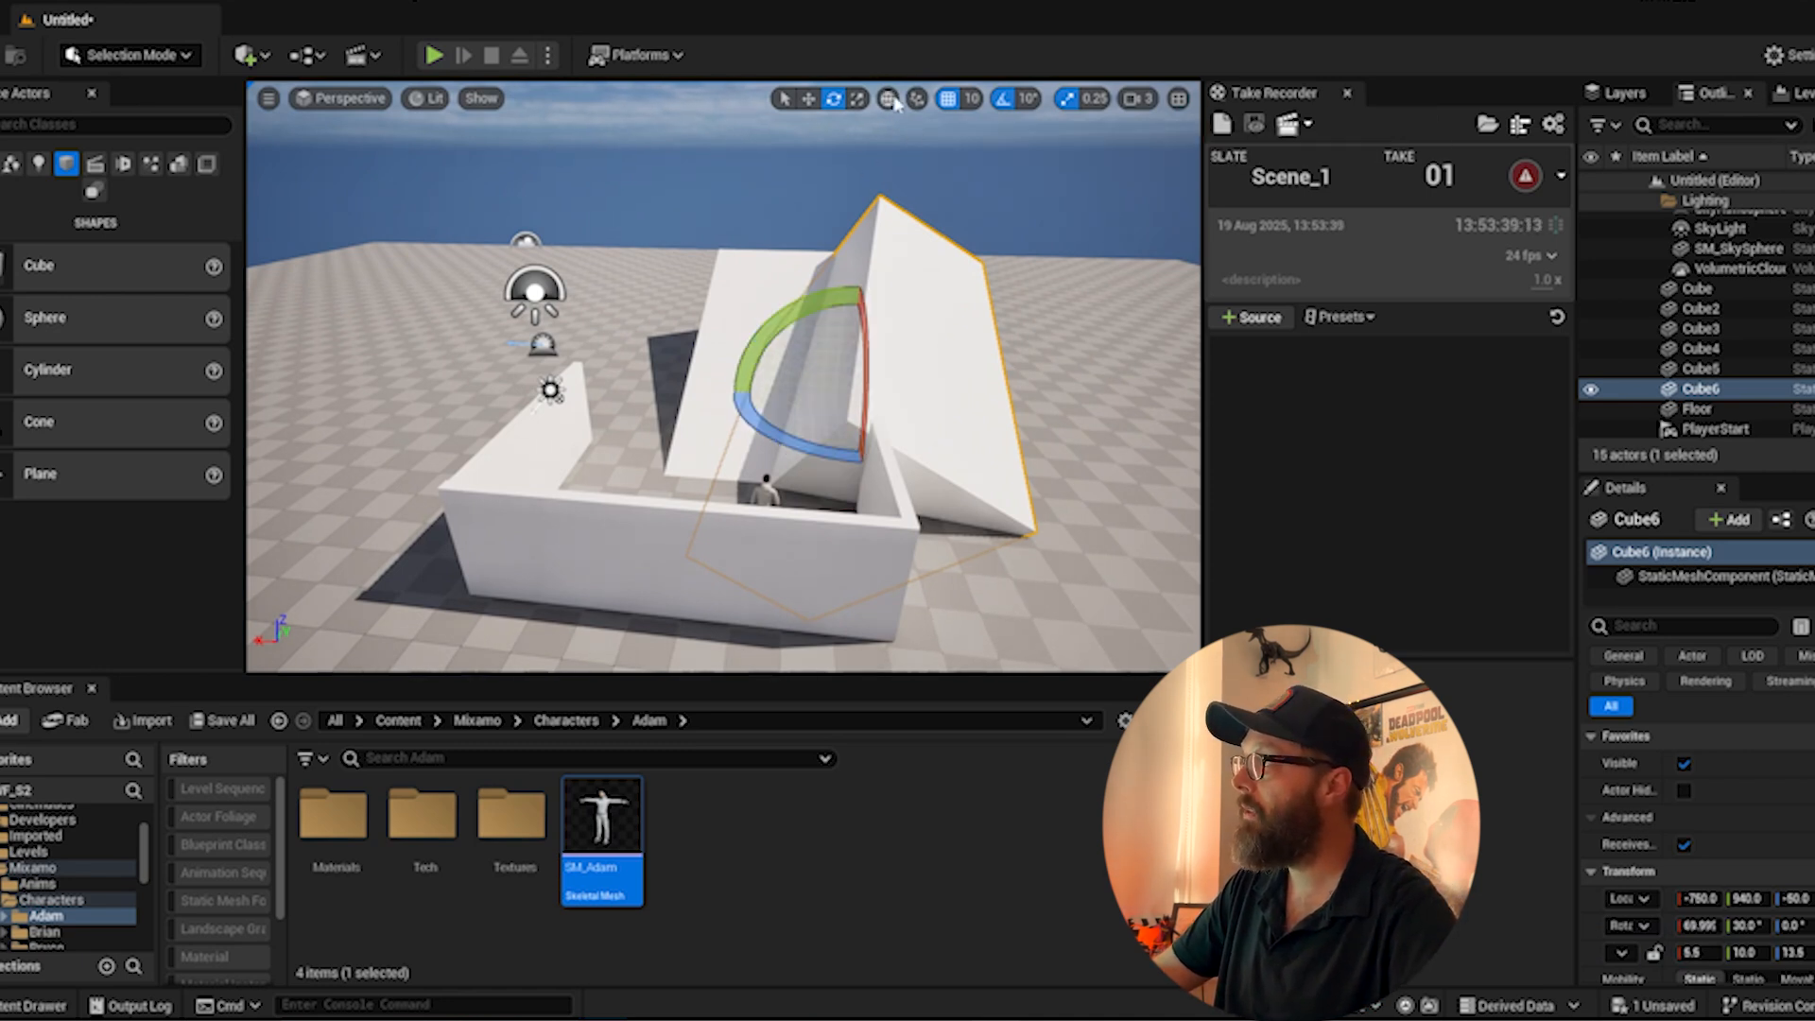
{"action": "left_click", "coordinate": [890, 100]}
{"action": "left_click_drag", "start_coordinate": [810, 215], "coordinate": [716, 265], "text": "alt"}
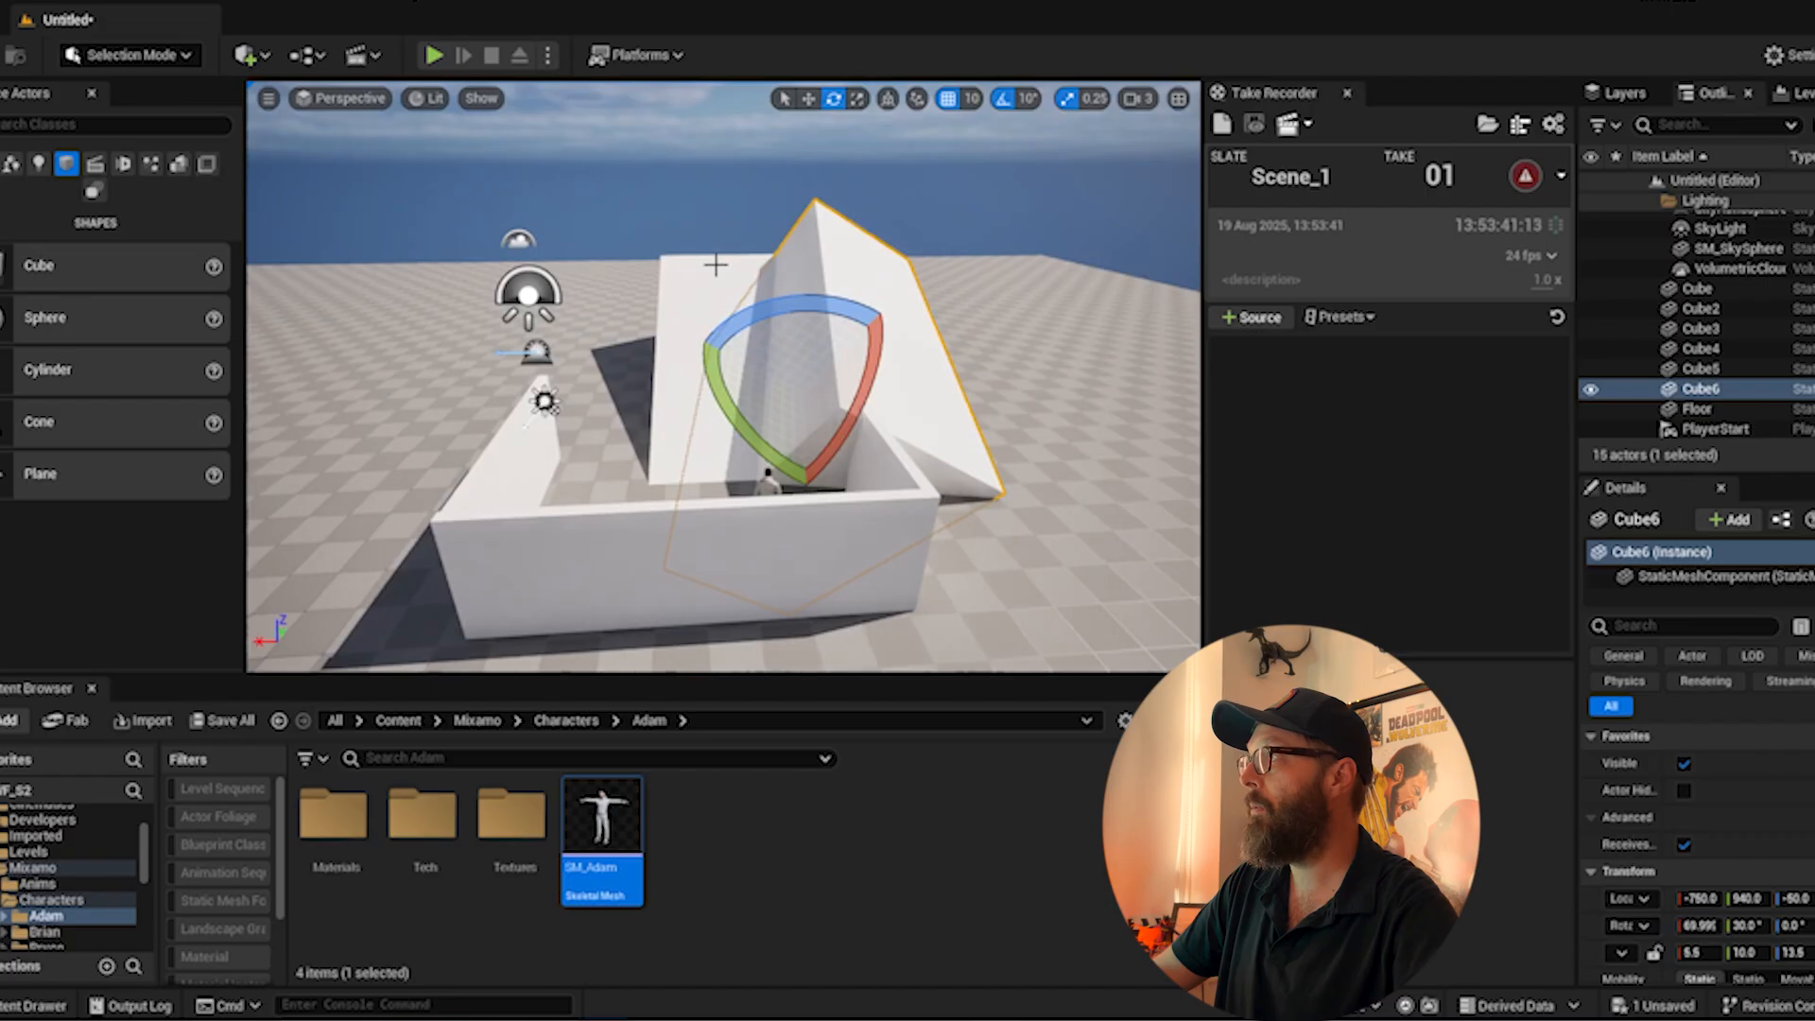
{"action": "left_click", "coordinate": [715, 265]}
{"action": "right_click_drag", "start_coordinate": [636, 195], "coordinate": [1031, 207]}
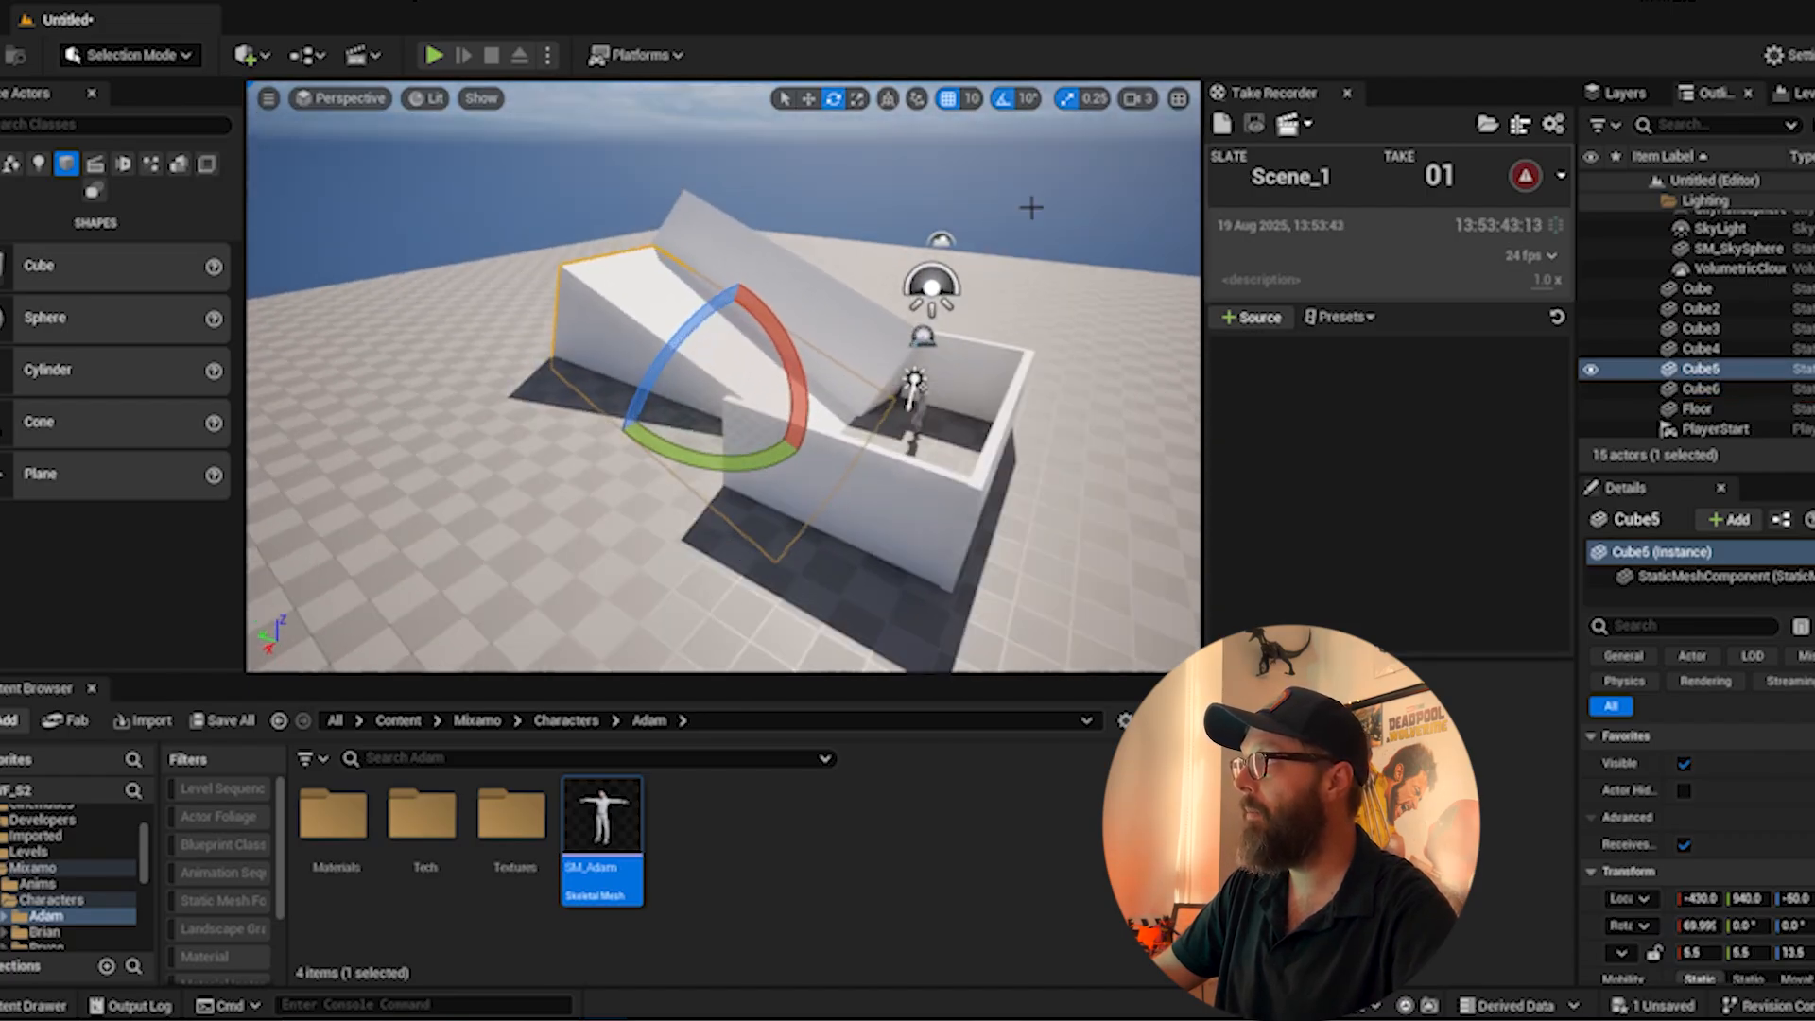
{"action": "right_click_drag", "start_coordinate": [885, 277], "coordinate": [744, 304]}
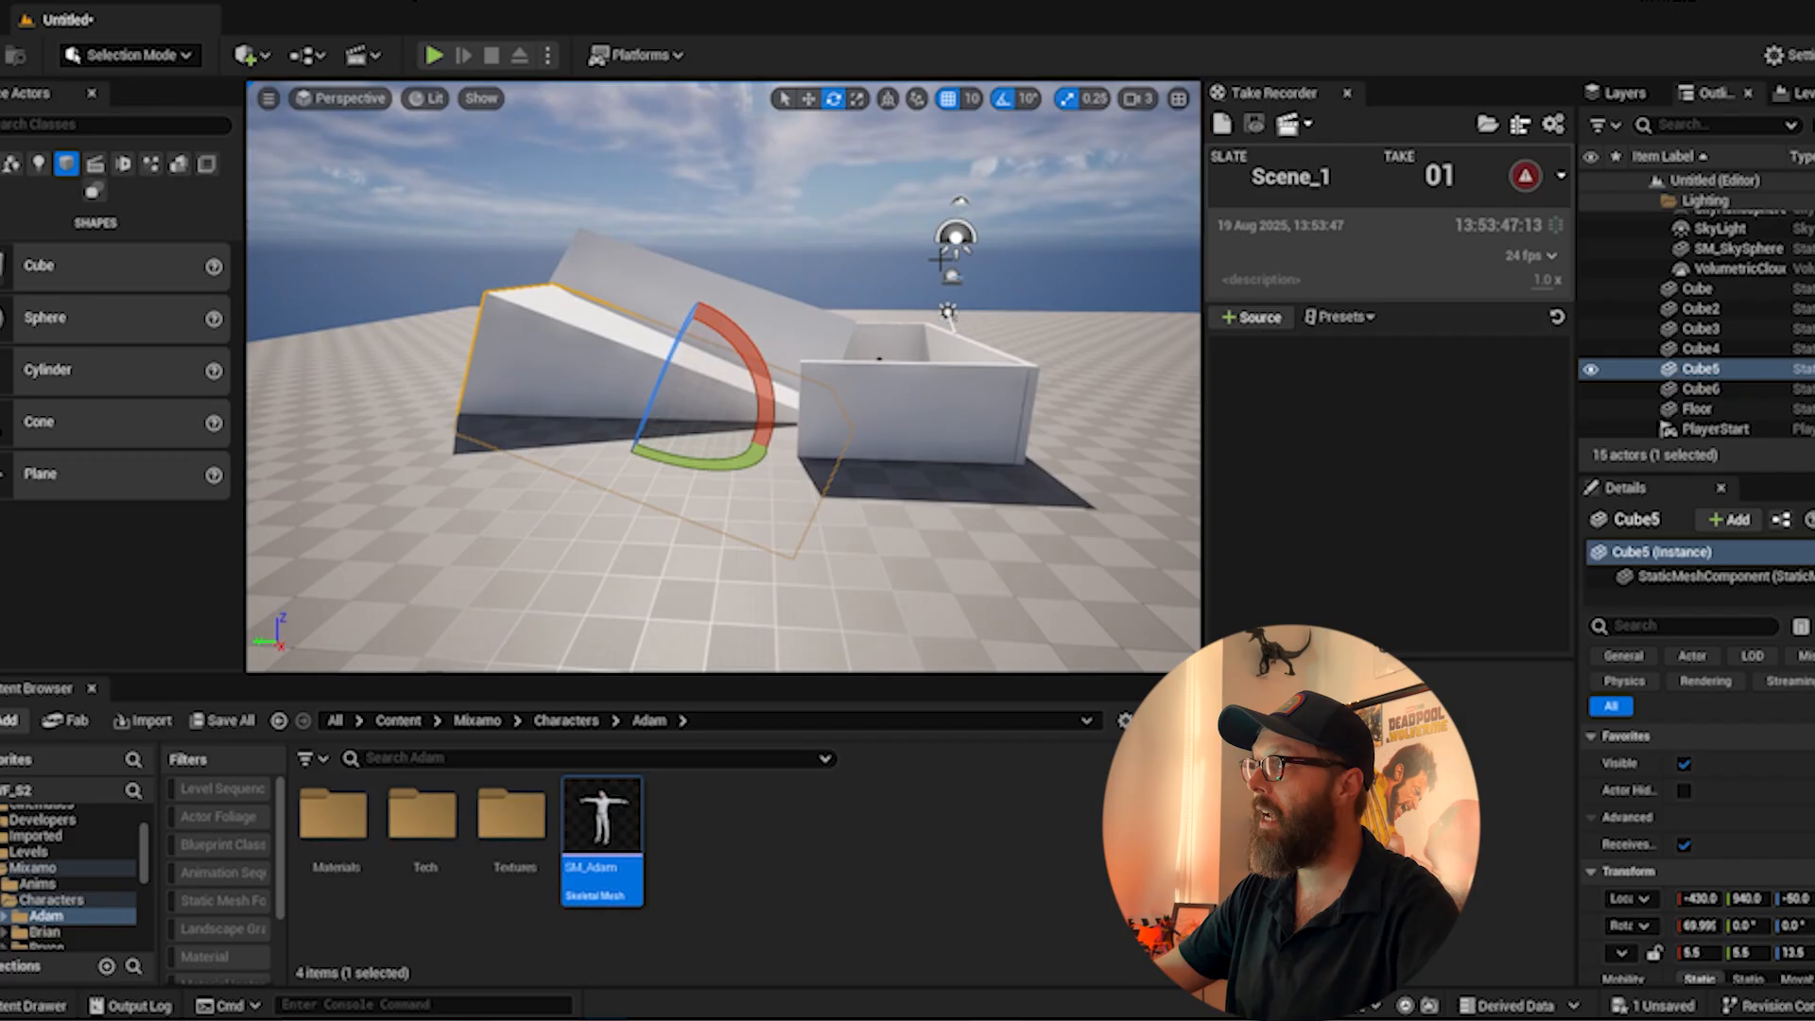
- Try rotating the first tilted block about its local X axis
{"action": "left_click", "coordinate": [887, 100]}
{"action": "left_click_drag", "start_coordinate": [936, 292], "coordinate": [765, 401], "text": "alt"}
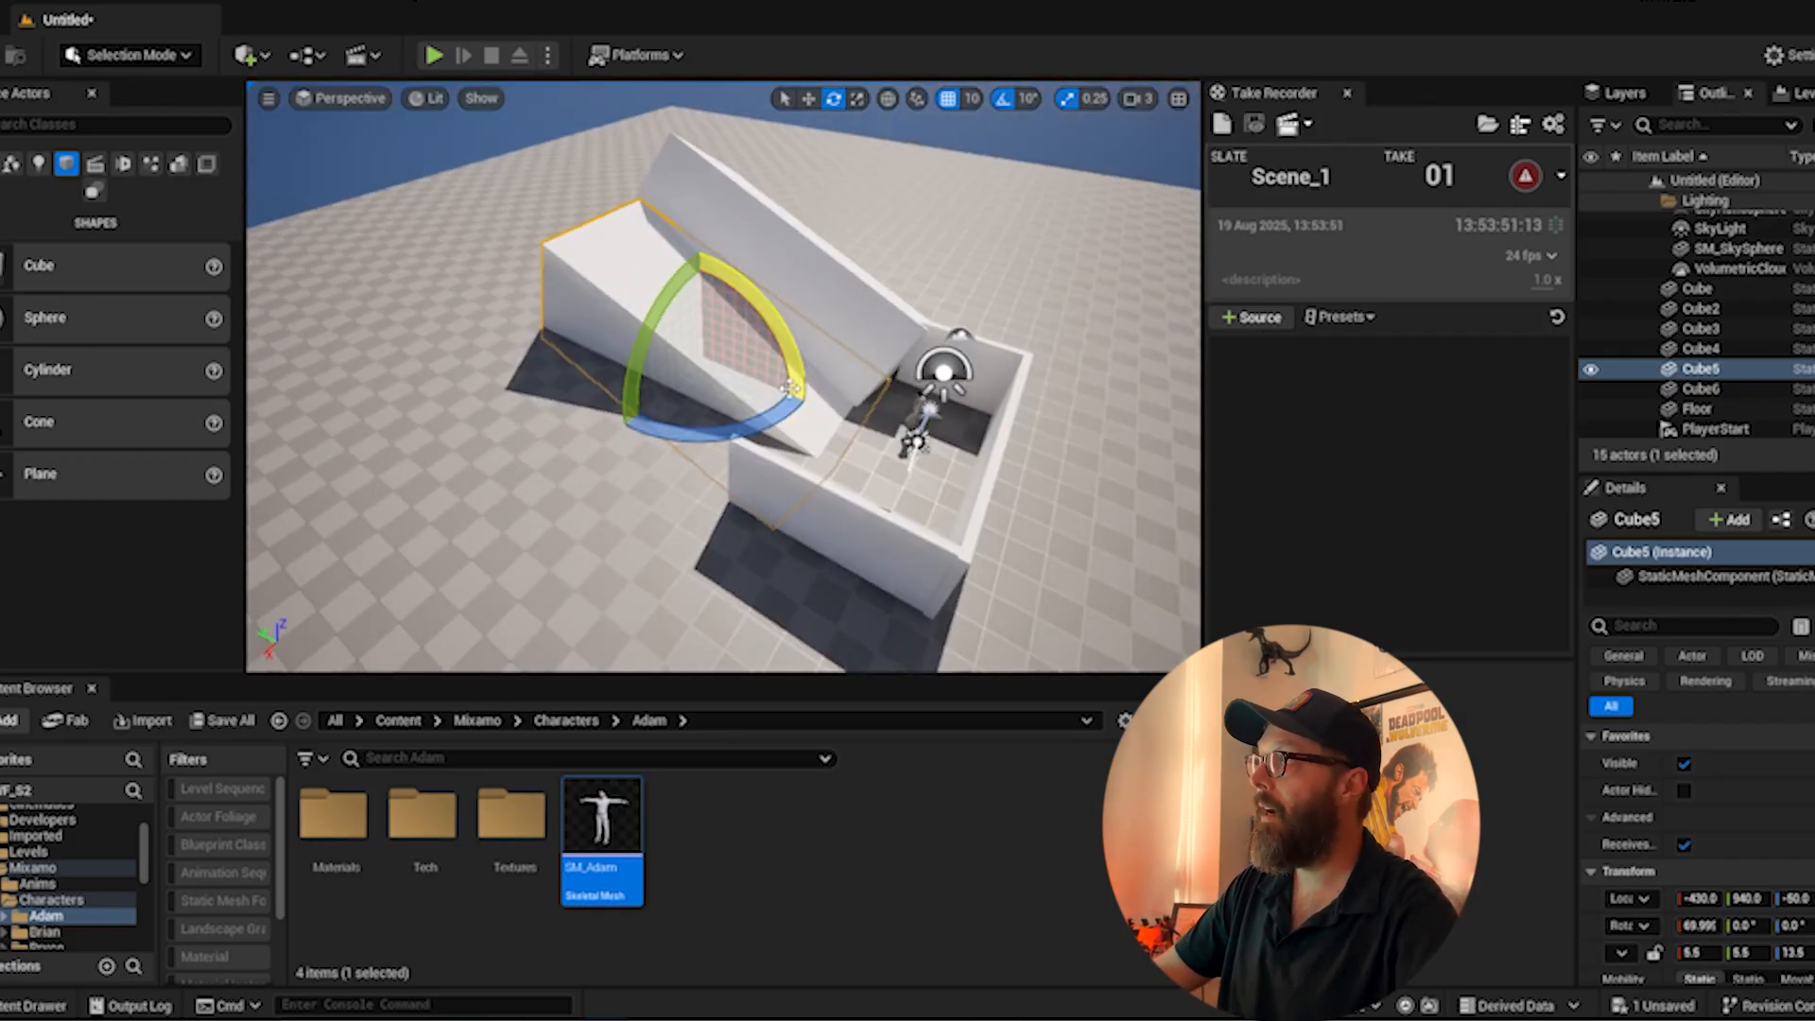
{"action": "right_click_drag", "start_coordinate": [827, 279], "coordinate": [763, 197]}
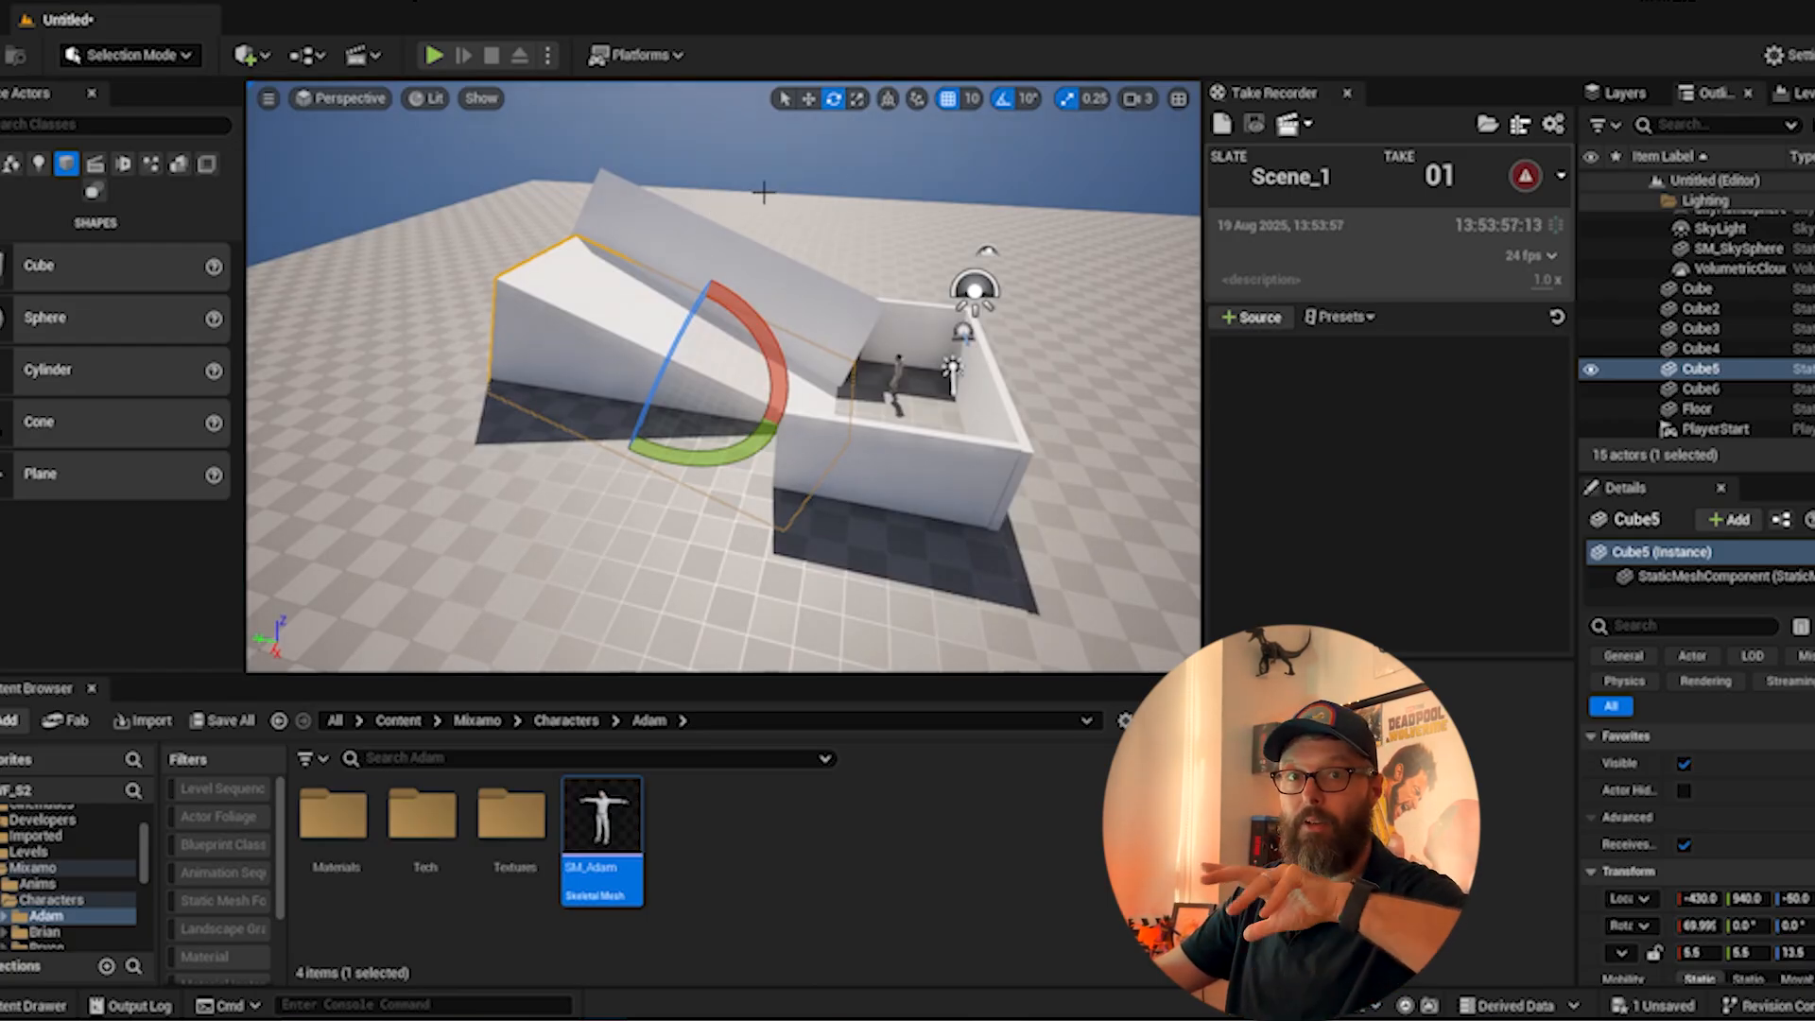
{"action": "left_click_drag", "start_coordinate": [761, 322], "coordinate": [690, 378]}
{"action": "key", "text": "ctrl+z"}
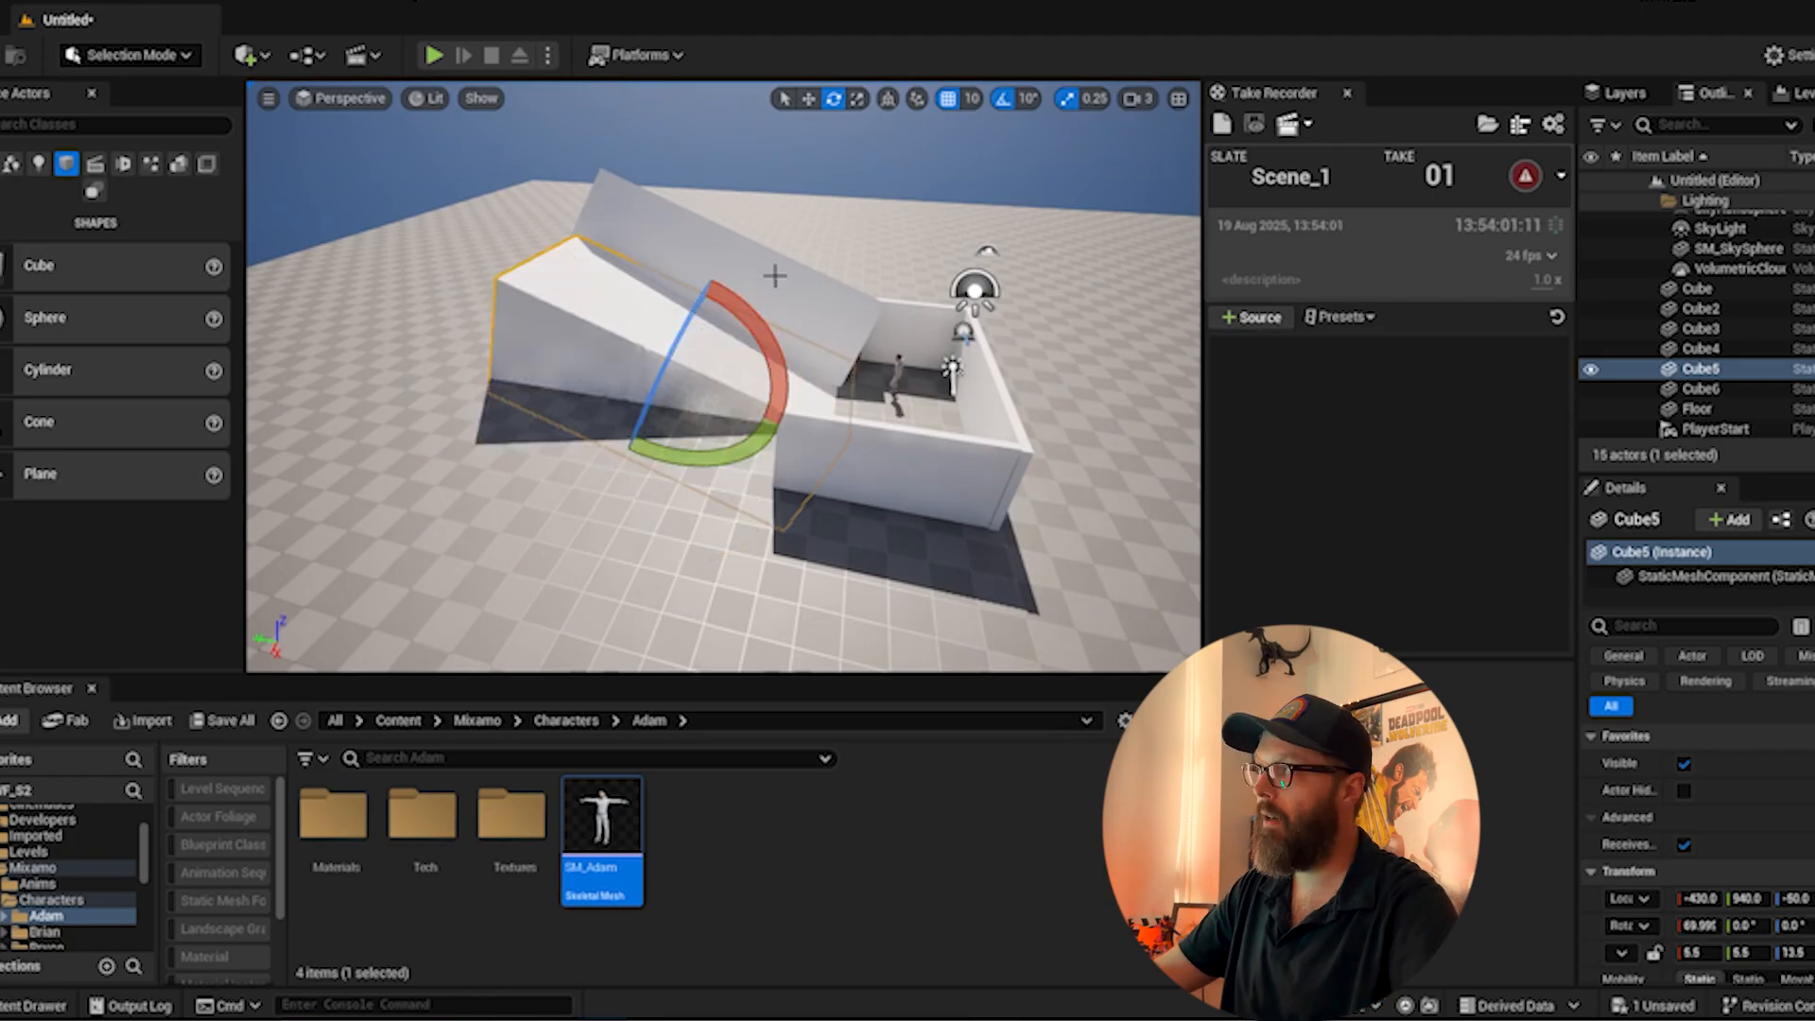
- Duplicate the first tilted block along X to 70 and rotate the copy to a different slant
{"action": "left_click_drag", "start_coordinate": [879, 251], "coordinate": [567, 247], "text": "alt"}
{"action": "key", "text": "w"}
{"action": "right_click_drag", "start_coordinate": [945, 253], "coordinate": [838, 279]}
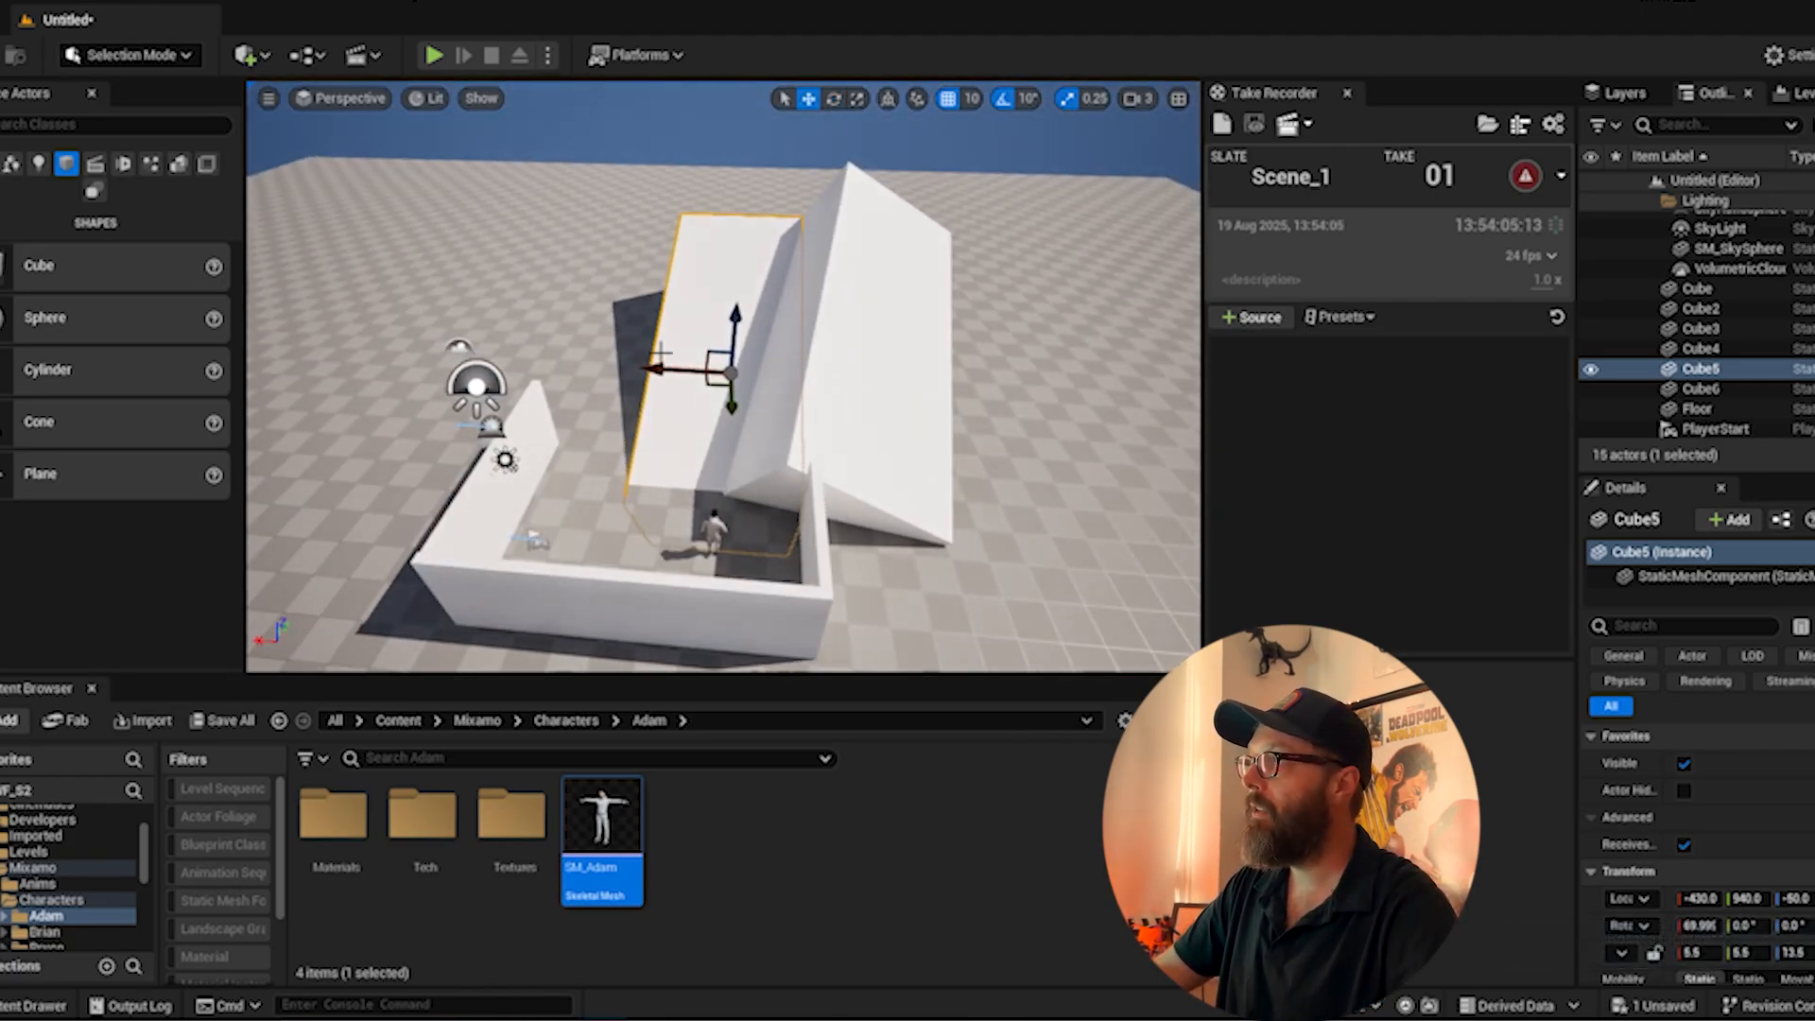
{"action": "left_click_drag", "start_coordinate": [679, 370], "coordinate": [565, 369], "text": "alt"}
{"action": "key", "text": "e"}
{"action": "left_click_drag", "start_coordinate": [696, 315], "coordinate": [717, 311]}
{"action": "key", "text": "w"}
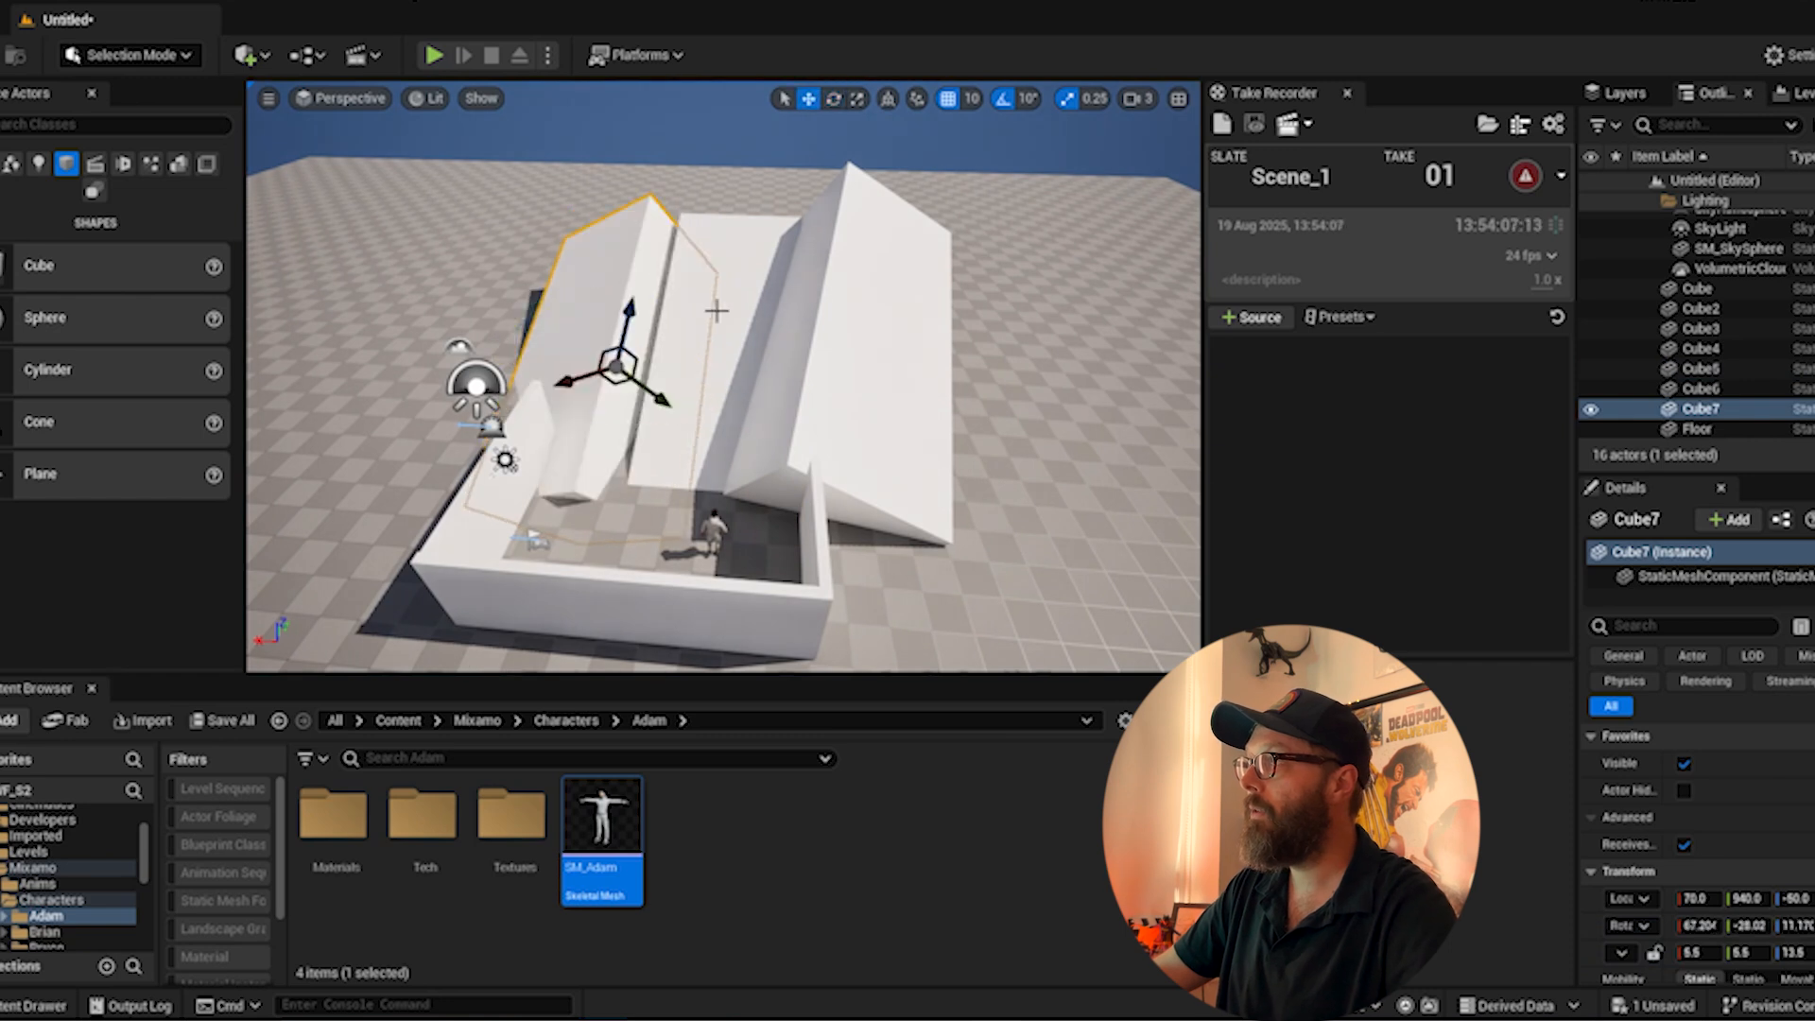
- Raise the slanted copy and shift it so it flanks the central slope beside the room's side wall
{"action": "left_click_drag", "start_coordinate": [621, 387], "coordinate": [542, 324]}
{"action": "left_click", "coordinate": [888, 100]}
{"action": "left_click_drag", "start_coordinate": [703, 349], "coordinate": [1033, 306], "text": "alt"}
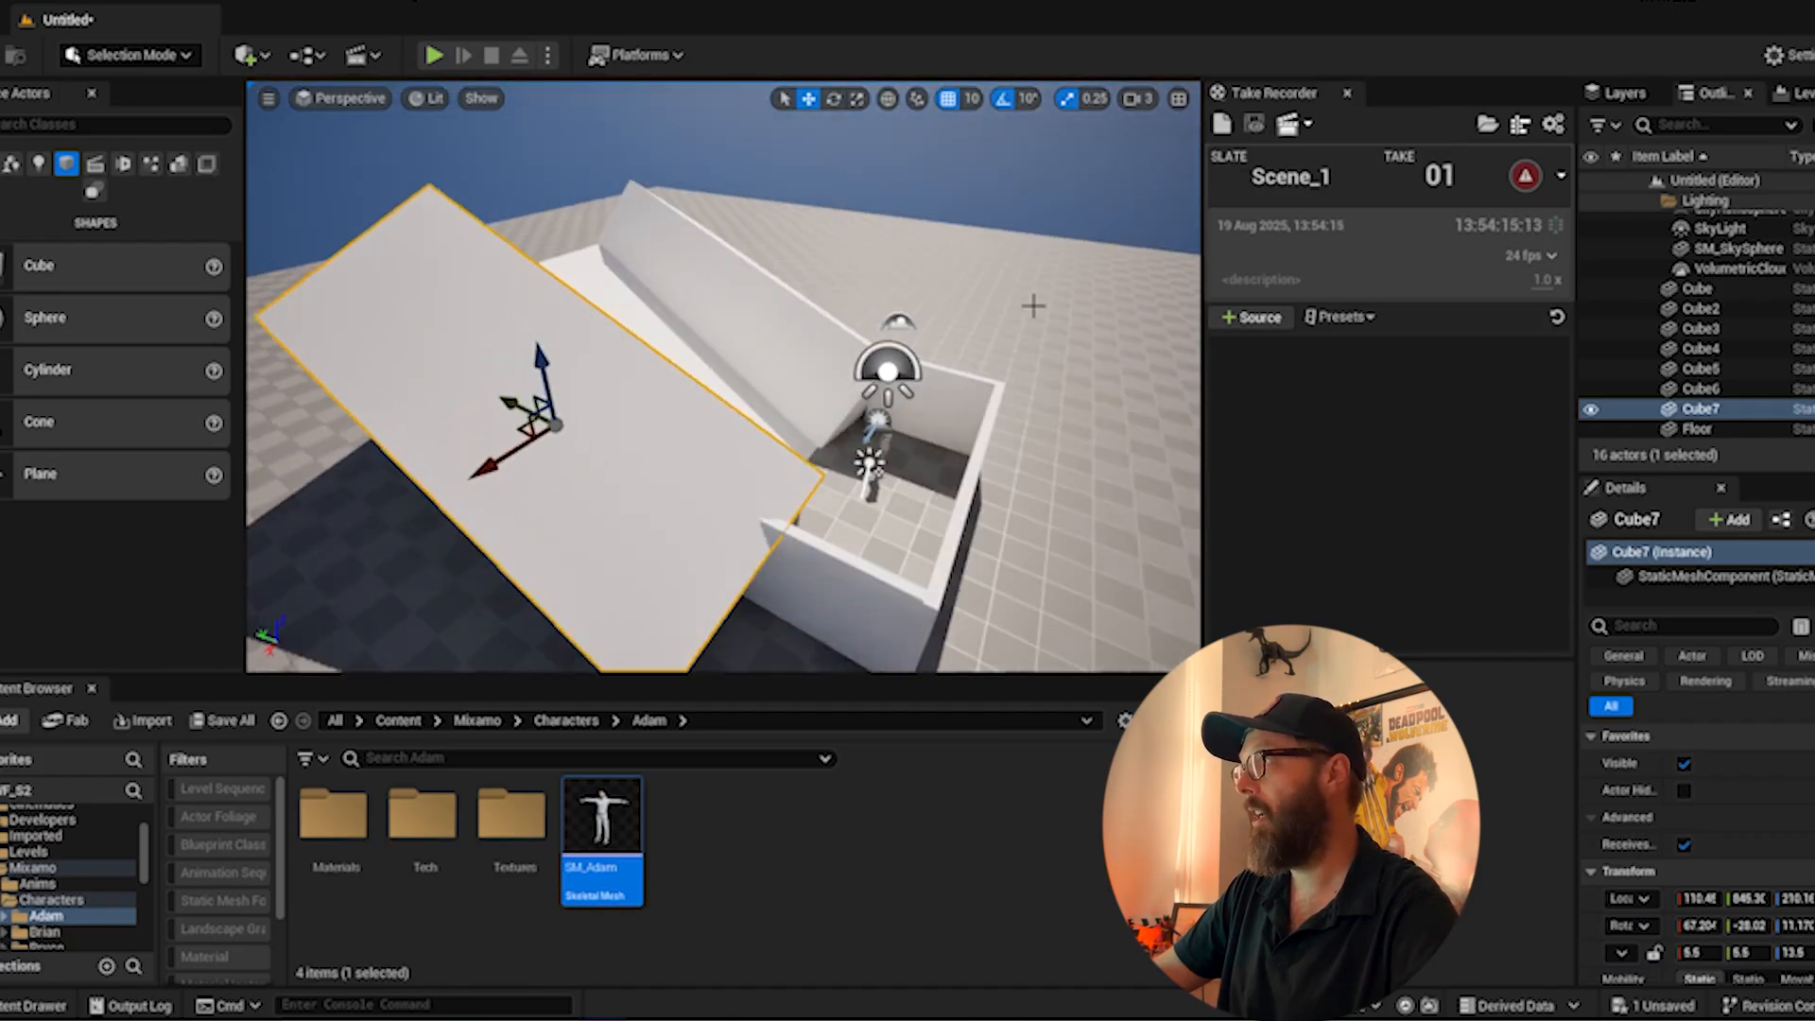
{"action": "left_click_drag", "start_coordinate": [514, 404], "coordinate": [493, 392]}
{"action": "right_click_drag", "start_coordinate": [494, 393], "coordinate": [312, 383]}
- Rotate the copied wall about Z so it runs outward from the room, and duplicate it along its Y axis
{"action": "key", "text": "e"}
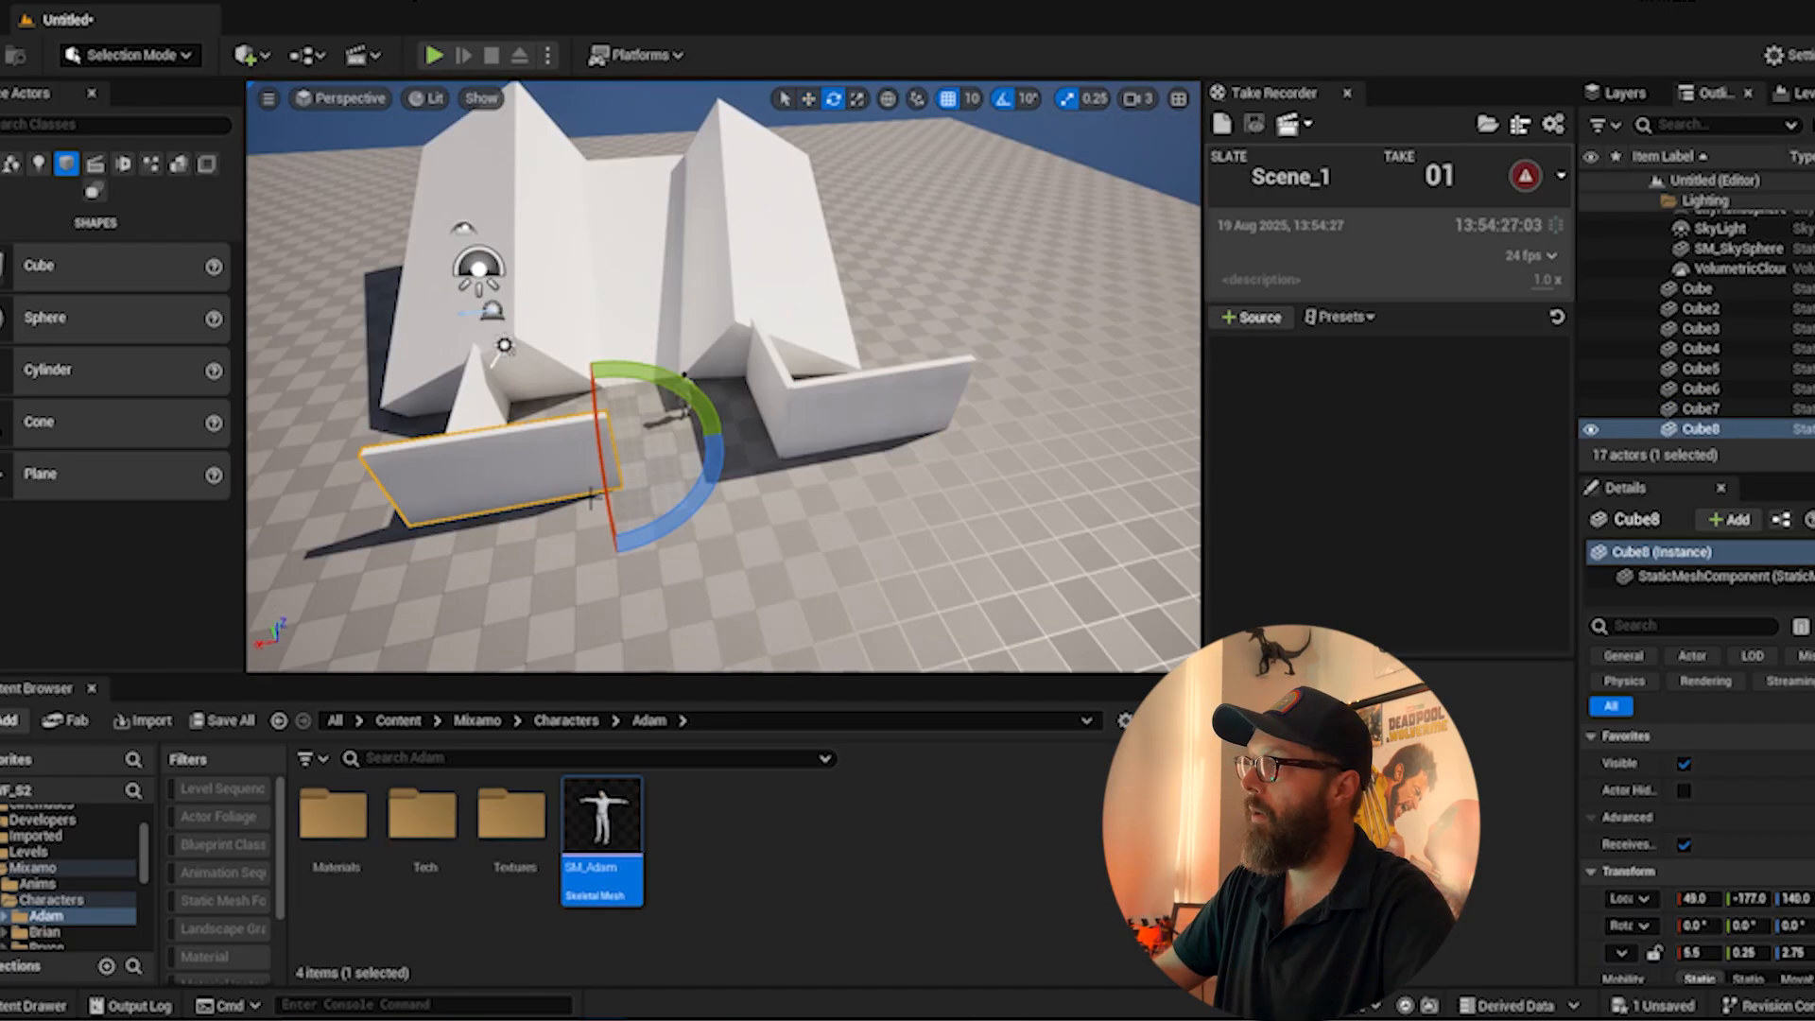
{"action": "left_click_drag", "start_coordinate": [667, 525], "coordinate": [737, 426]}
{"action": "key", "text": "w"}
{"action": "right_click_drag", "start_coordinate": [858, 393], "coordinate": [756, 420]}
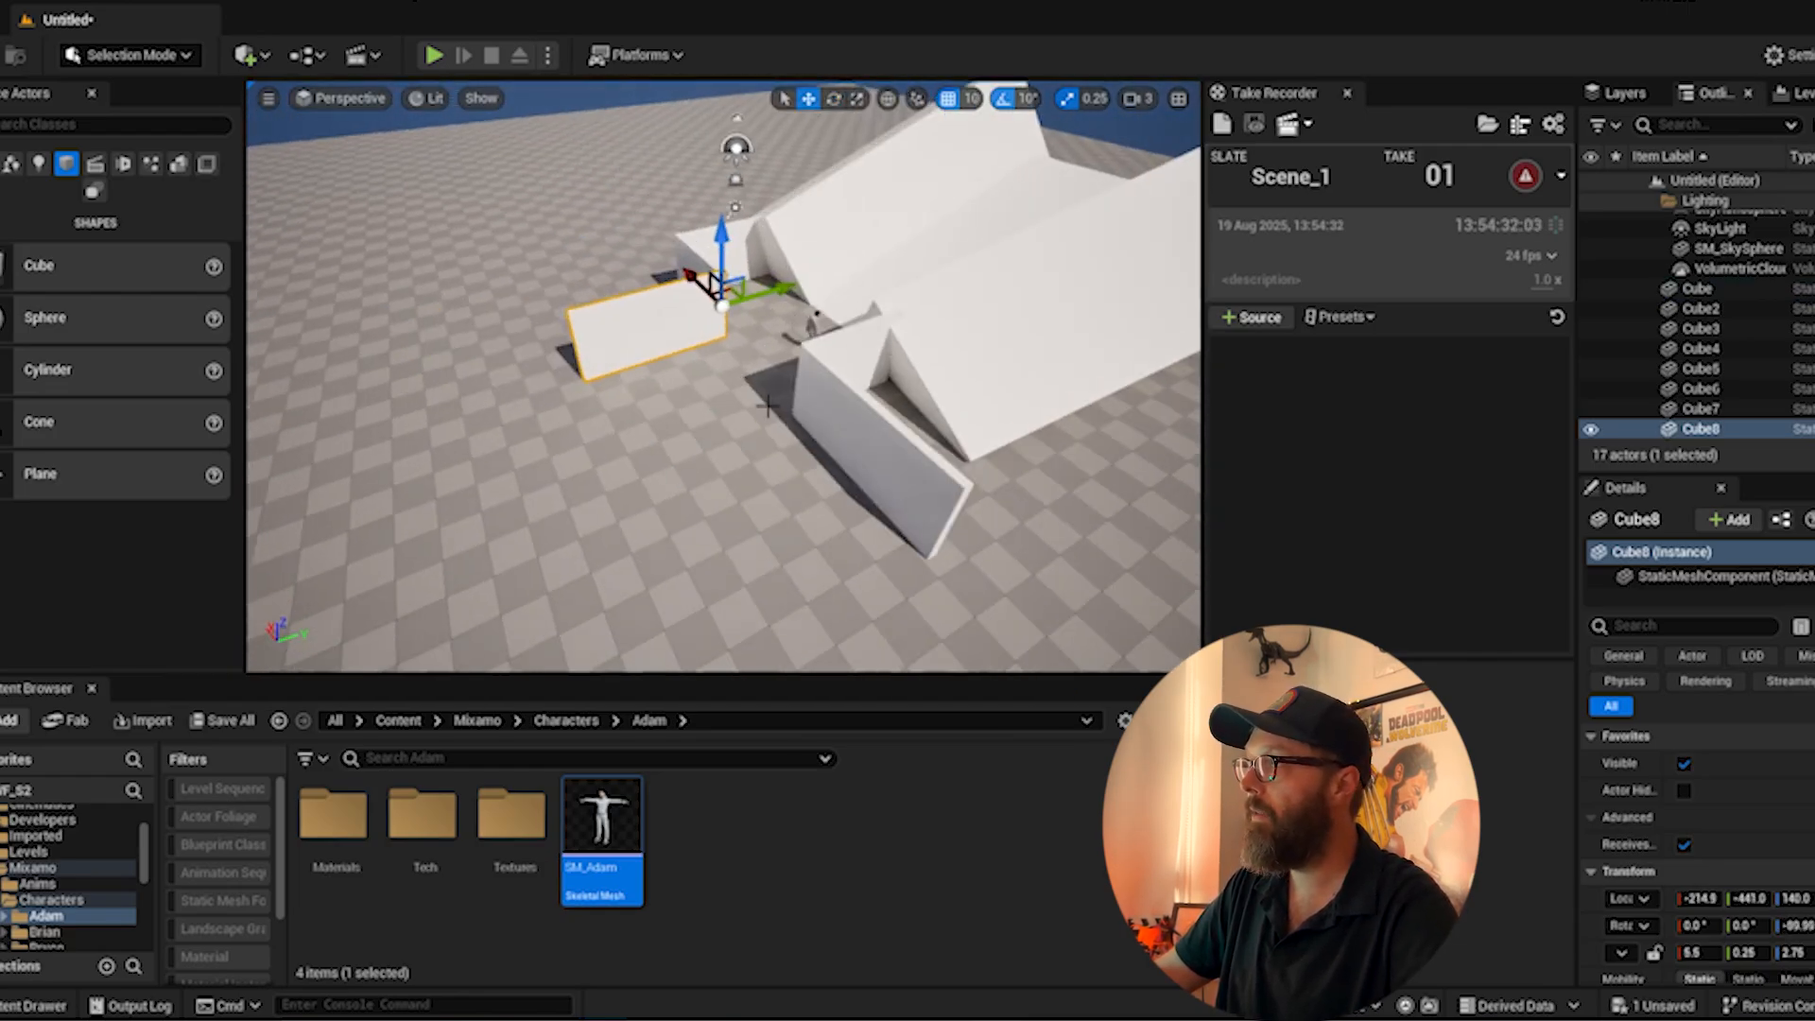
{"action": "mouse_move", "coordinate": [859, 393]}
{"action": "left_mouse_down", "text": "alt"}
{"action": "mouse_move", "coordinate": [945, 388]}
{"action": "mouse_move", "coordinate": [832, 394]}
{"action": "left_mouse_up", "text": "alt"}
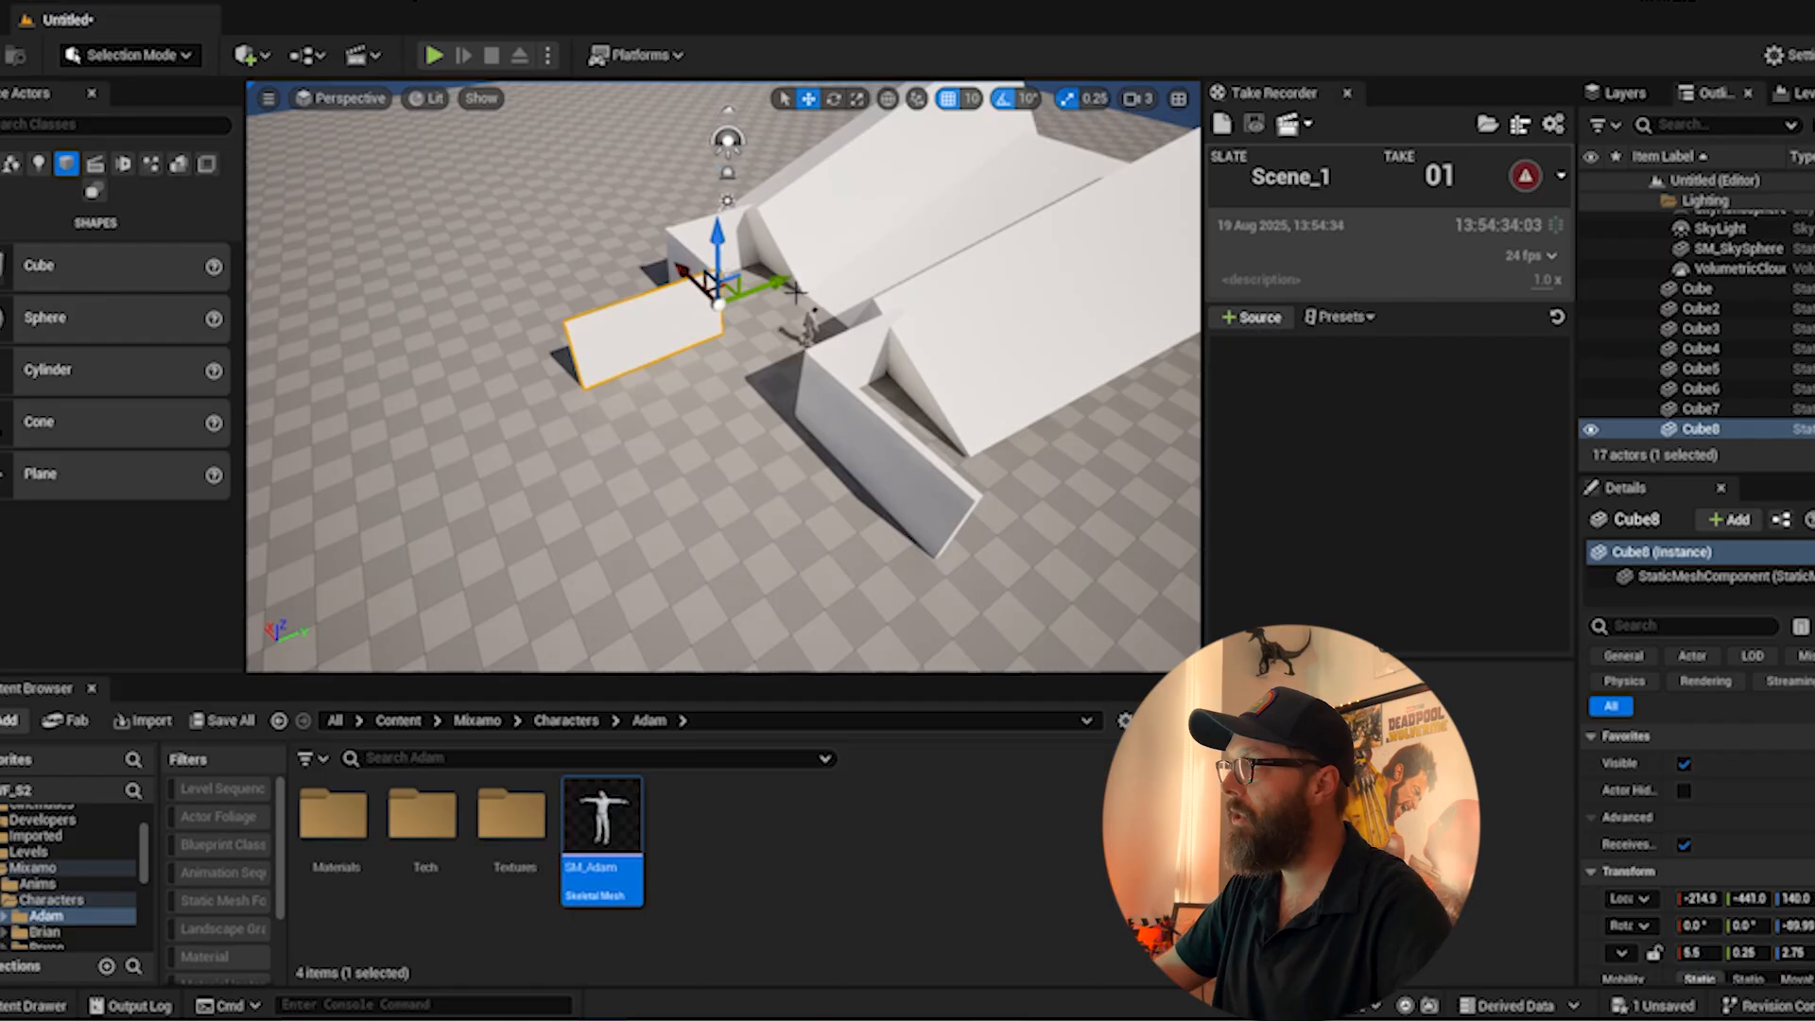
{"action": "left_click_drag", "start_coordinate": [796, 292], "coordinate": [656, 319], "text": "alt"}
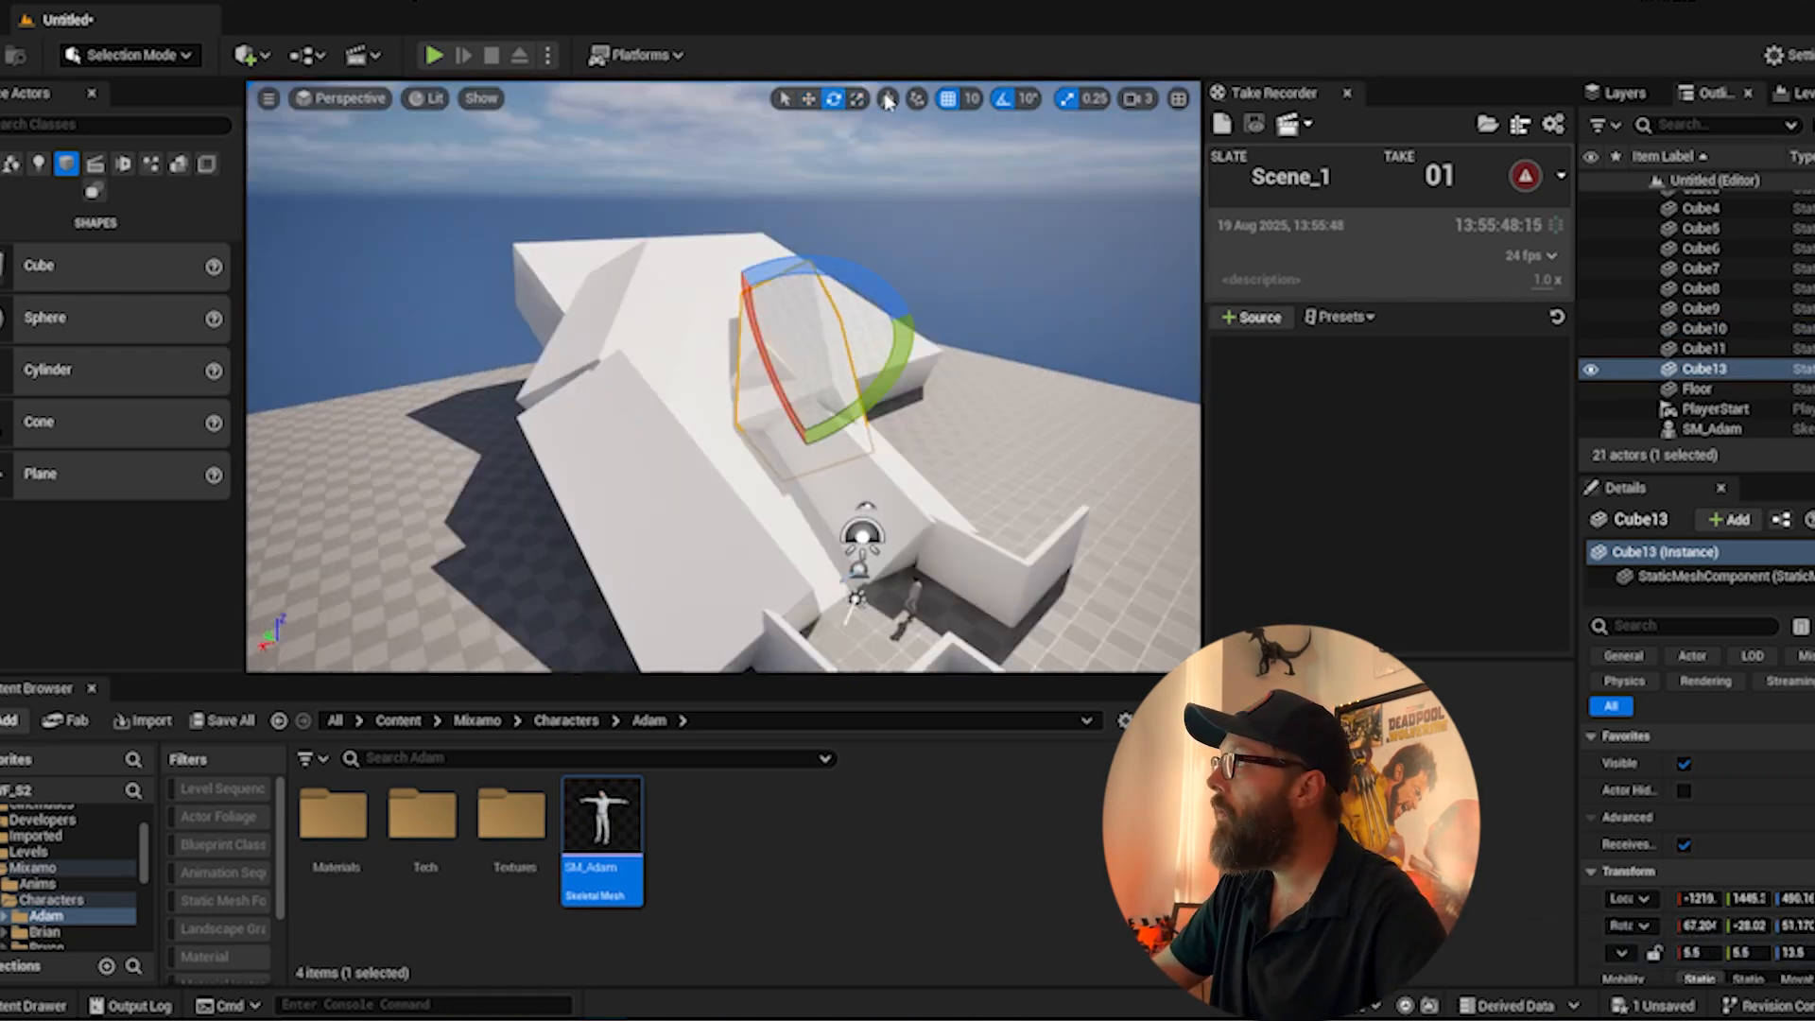
- Delete the newest slanted block after trying other positions for it on the far slope
{"action": "key", "text": "w"}
{"action": "key", "text": "e"}
{"action": "key", "text": "w"}
{"action": "key", "text": "ctrl+z"}
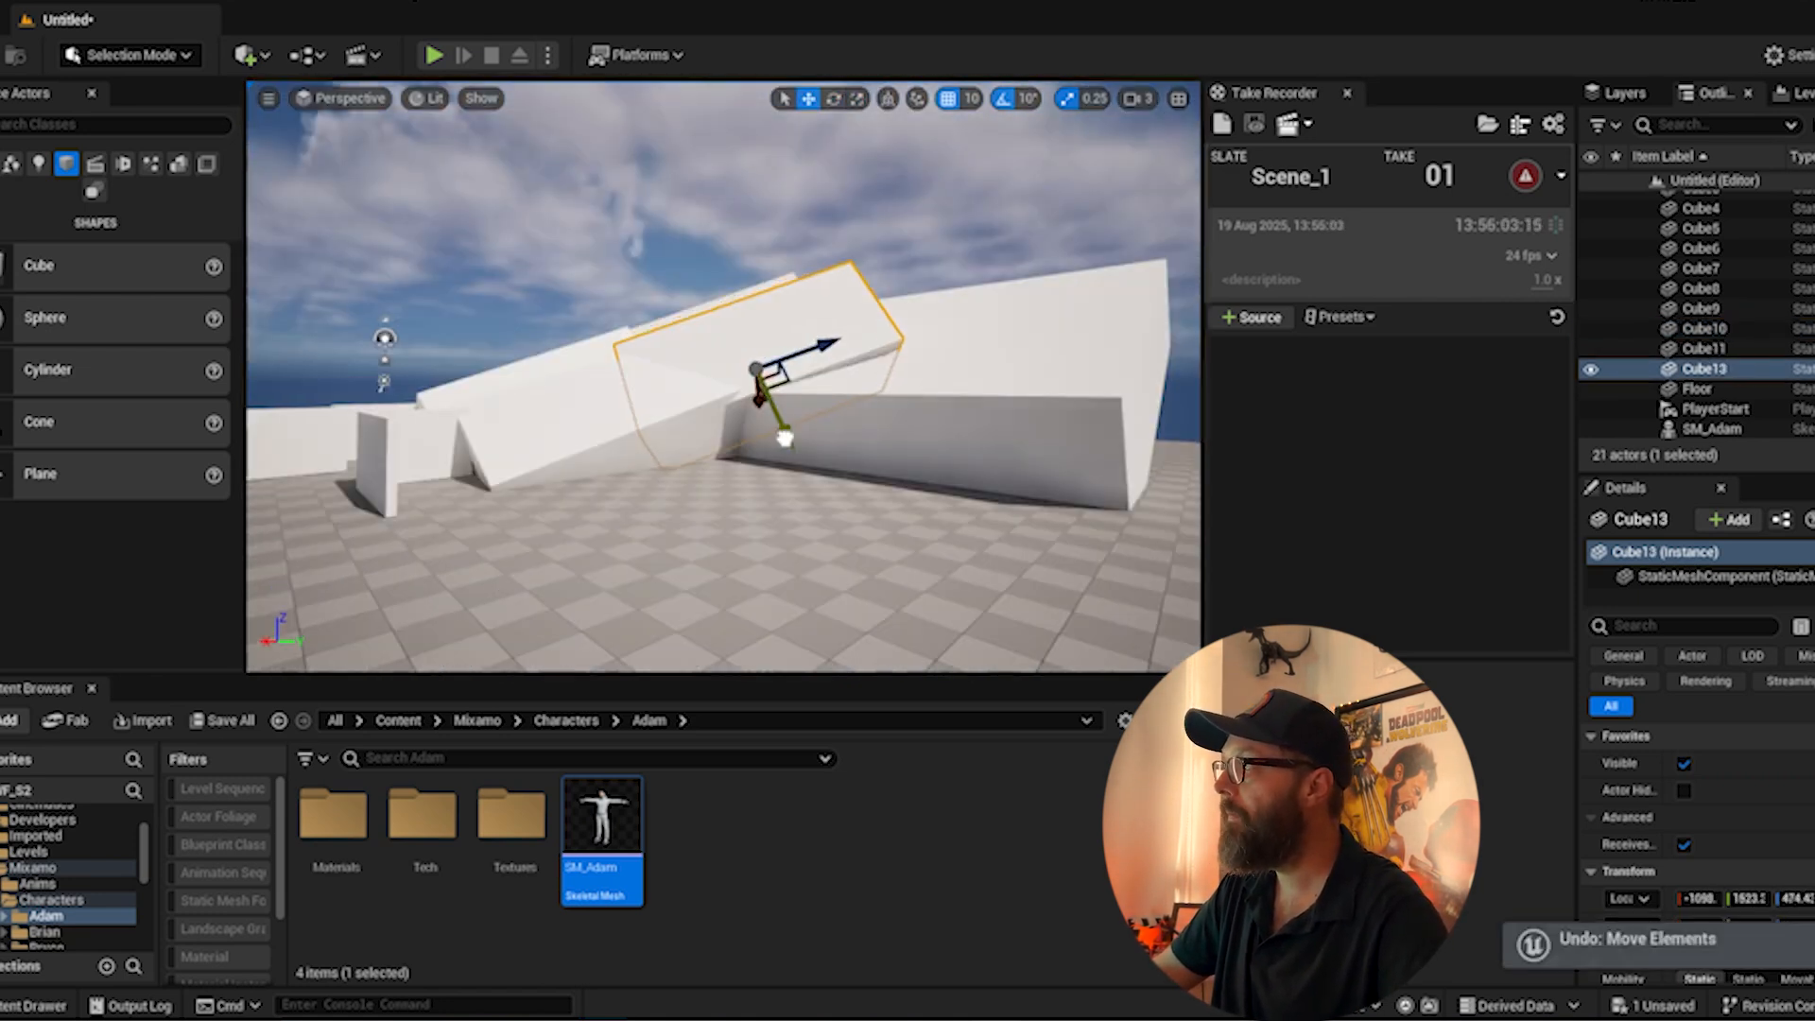
{"action": "left_click_drag", "start_coordinate": [791, 400], "coordinate": [811, 377]}
{"action": "key", "text": "Delete"}
- Duplicate a slanted block beside the room and move the copy up onto the slope behind it
{"action": "left_click", "coordinate": [542, 388]}
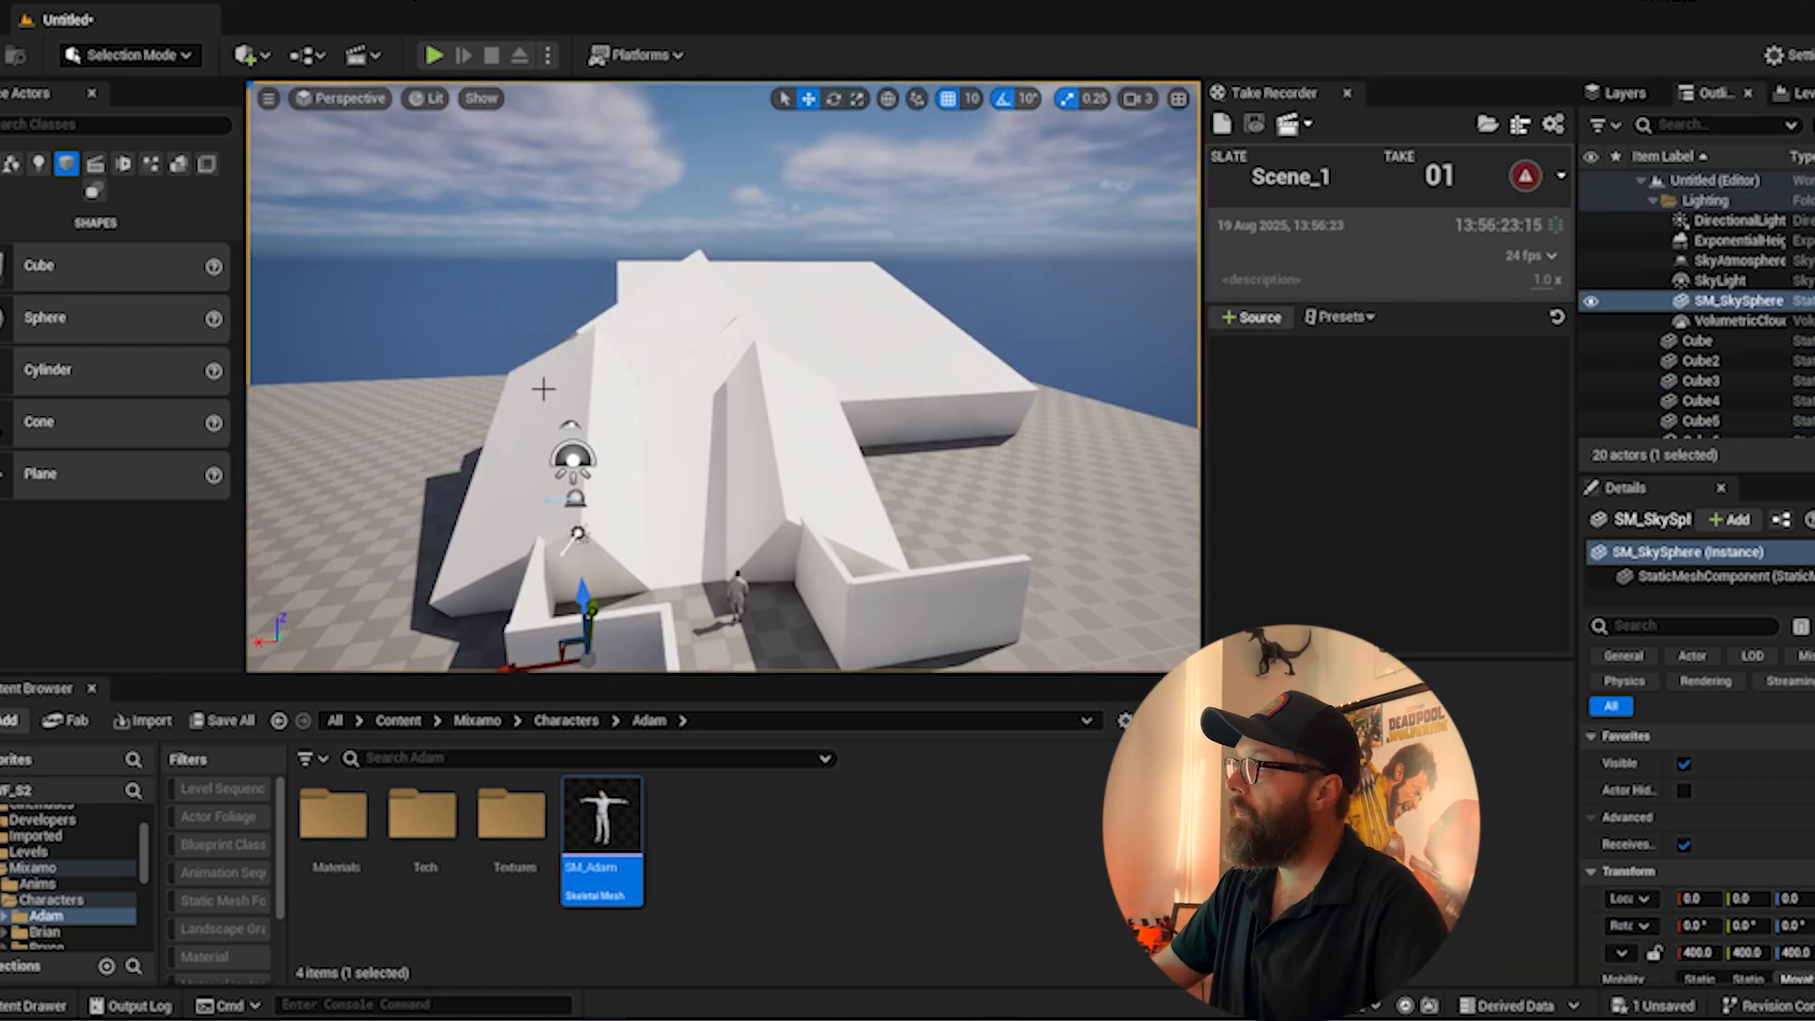
{"action": "left_click", "coordinate": [779, 491]}
{"action": "key", "text": "ctrl+d"}
{"action": "left_click_drag", "start_coordinate": [764, 485], "coordinate": [799, 402]}
{"action": "right_click_drag", "start_coordinate": [799, 401], "coordinate": [984, 478]}
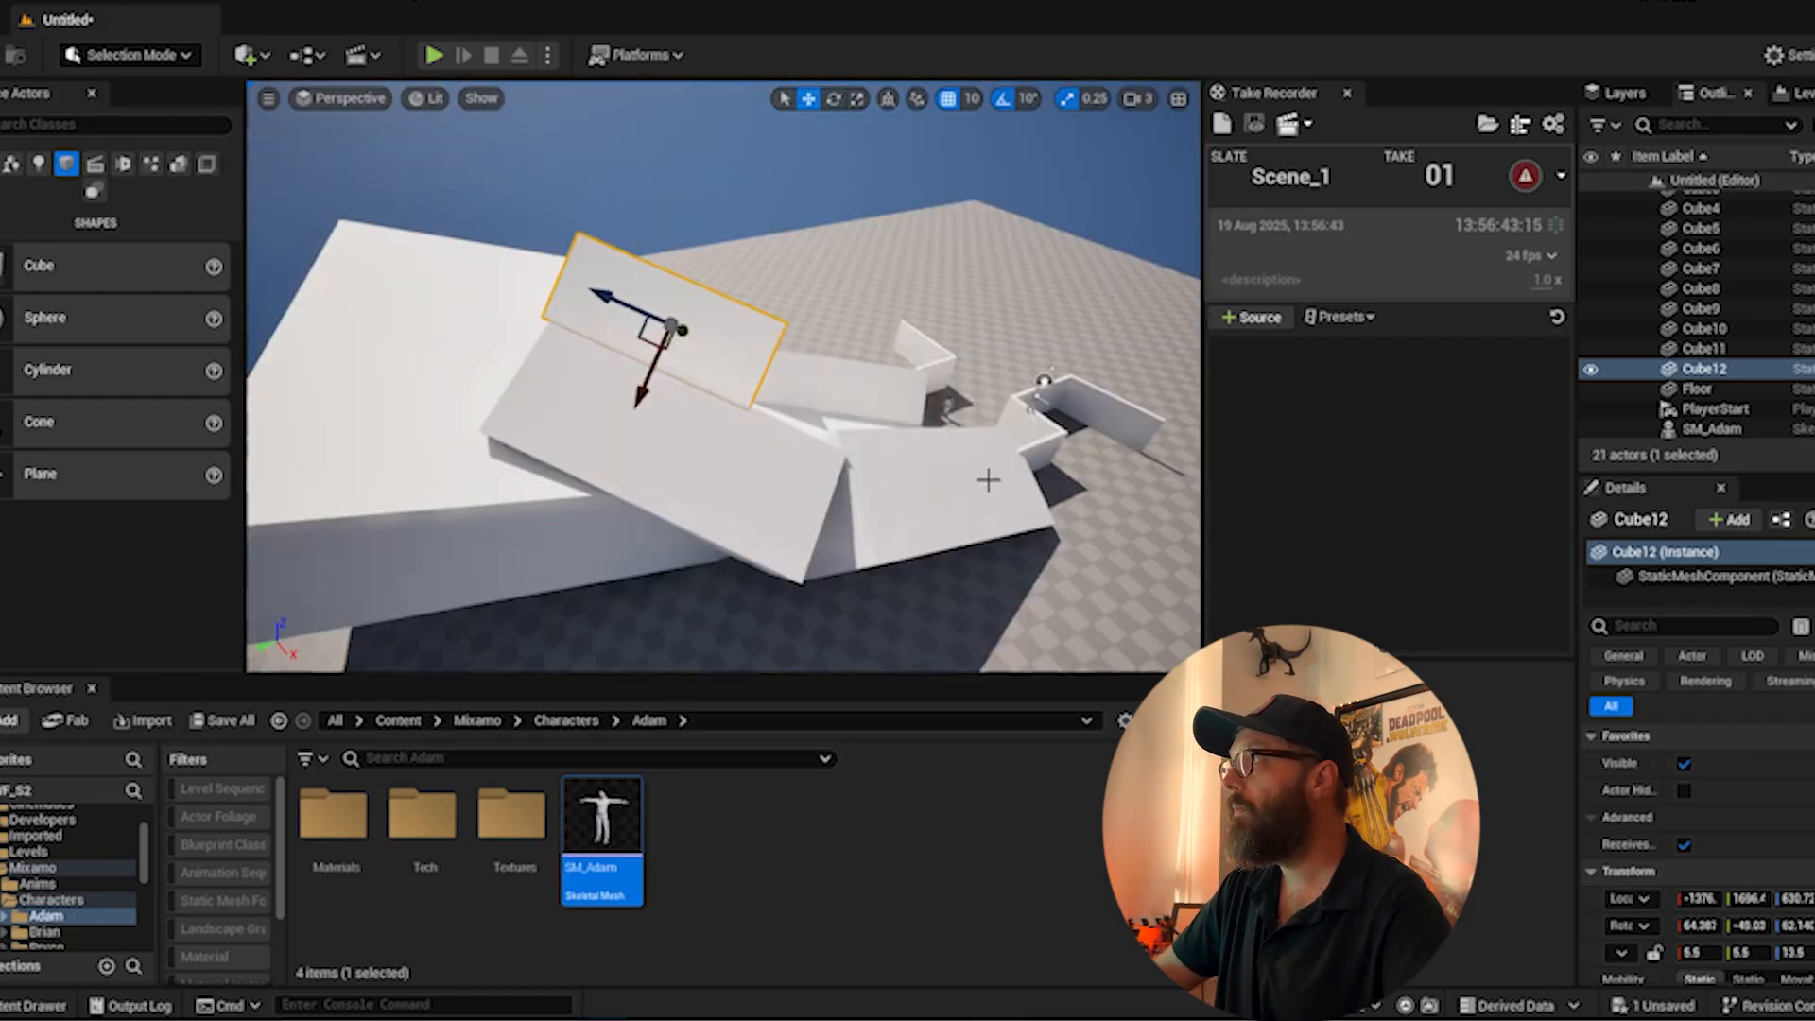
- Duplicate two of the slanted blocks together and rotate the copies to vary the rocky mass behind the room
{"action": "left_click", "coordinate": [984, 478], "text": "shift"}
{"action": "key", "text": "ctrl+d"}
{"action": "key", "text": "e"}
{"action": "left_click_drag", "start_coordinate": [810, 300], "coordinate": [885, 286]}
{"action": "key", "text": "w"}
{"action": "left_click", "coordinate": [610, 265]}
{"action": "right_click_drag", "start_coordinate": [610, 265], "coordinate": [757, 322]}
{"action": "left_click", "coordinate": [785, 317]}
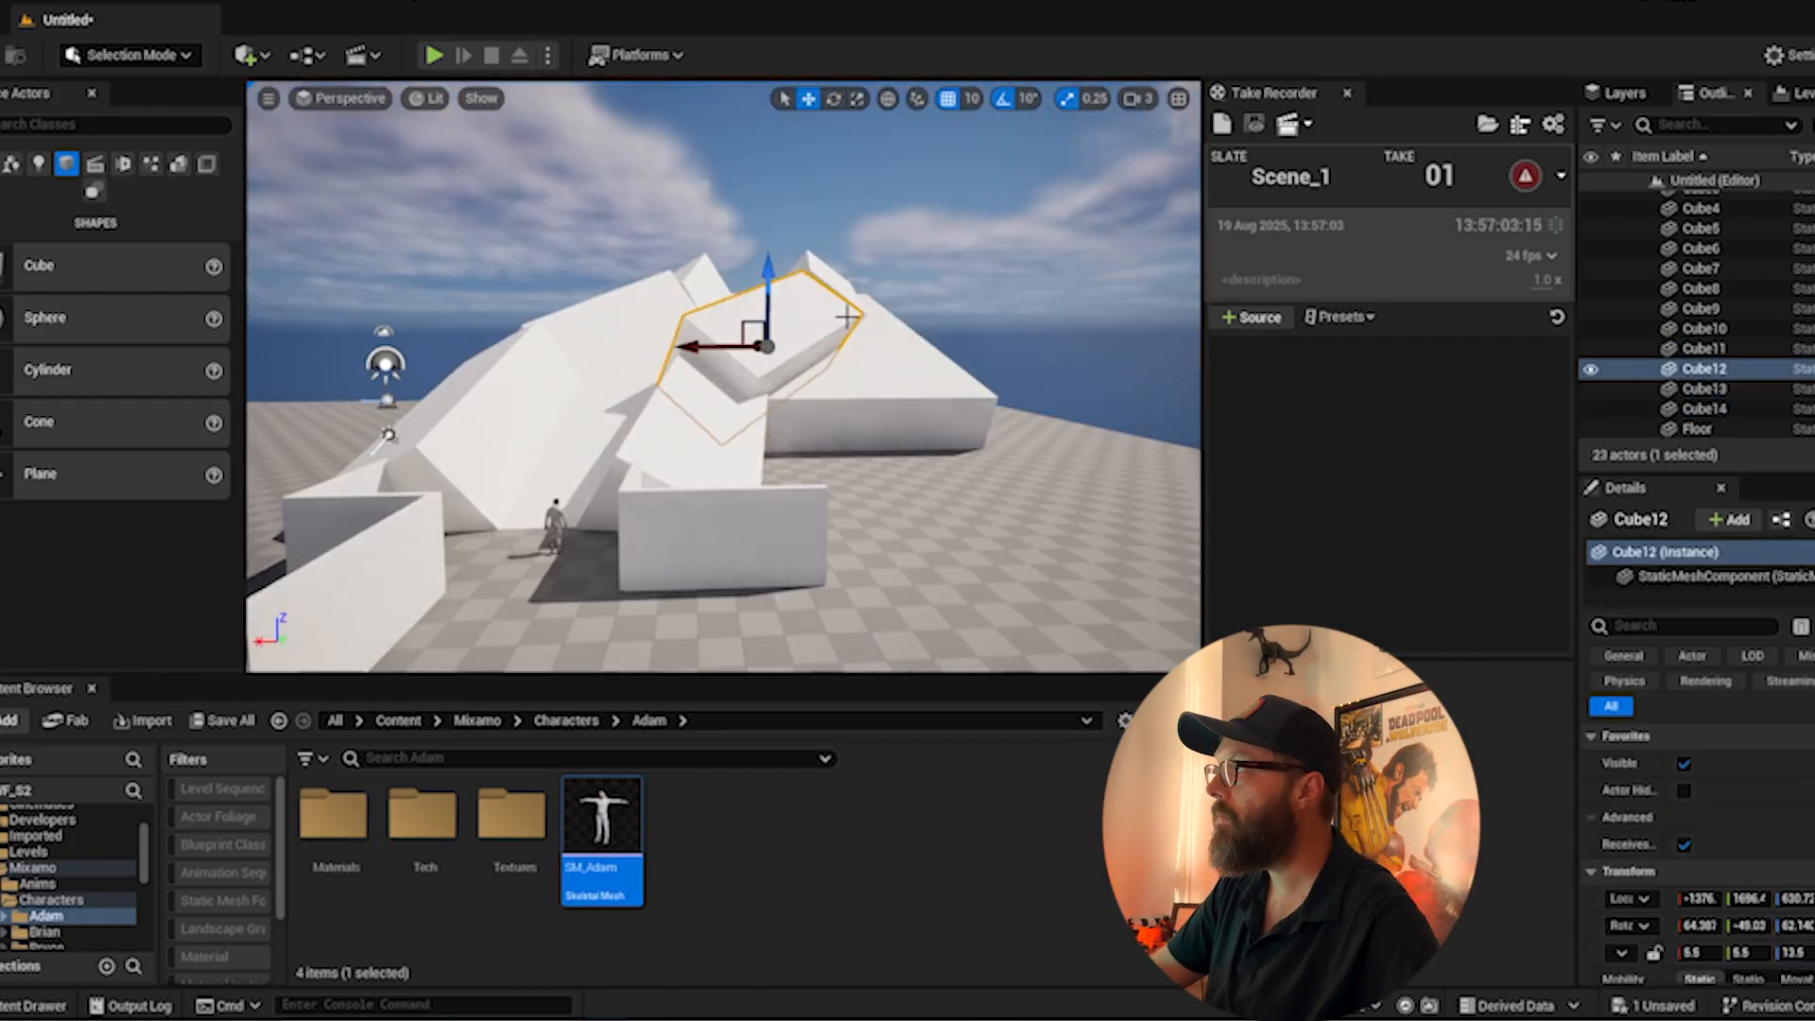
{"action": "key", "text": "e"}
{"action": "key", "text": "w"}
- Select the slanted block rising behind the character's wall and turn off rotation snapping
{"action": "right_click_drag", "start_coordinate": [880, 337], "coordinate": [571, 296]}
{"action": "left_click", "coordinate": [570, 296]}
{"action": "key", "text": "e"}
{"action": "left_click", "coordinate": [1003, 98]}
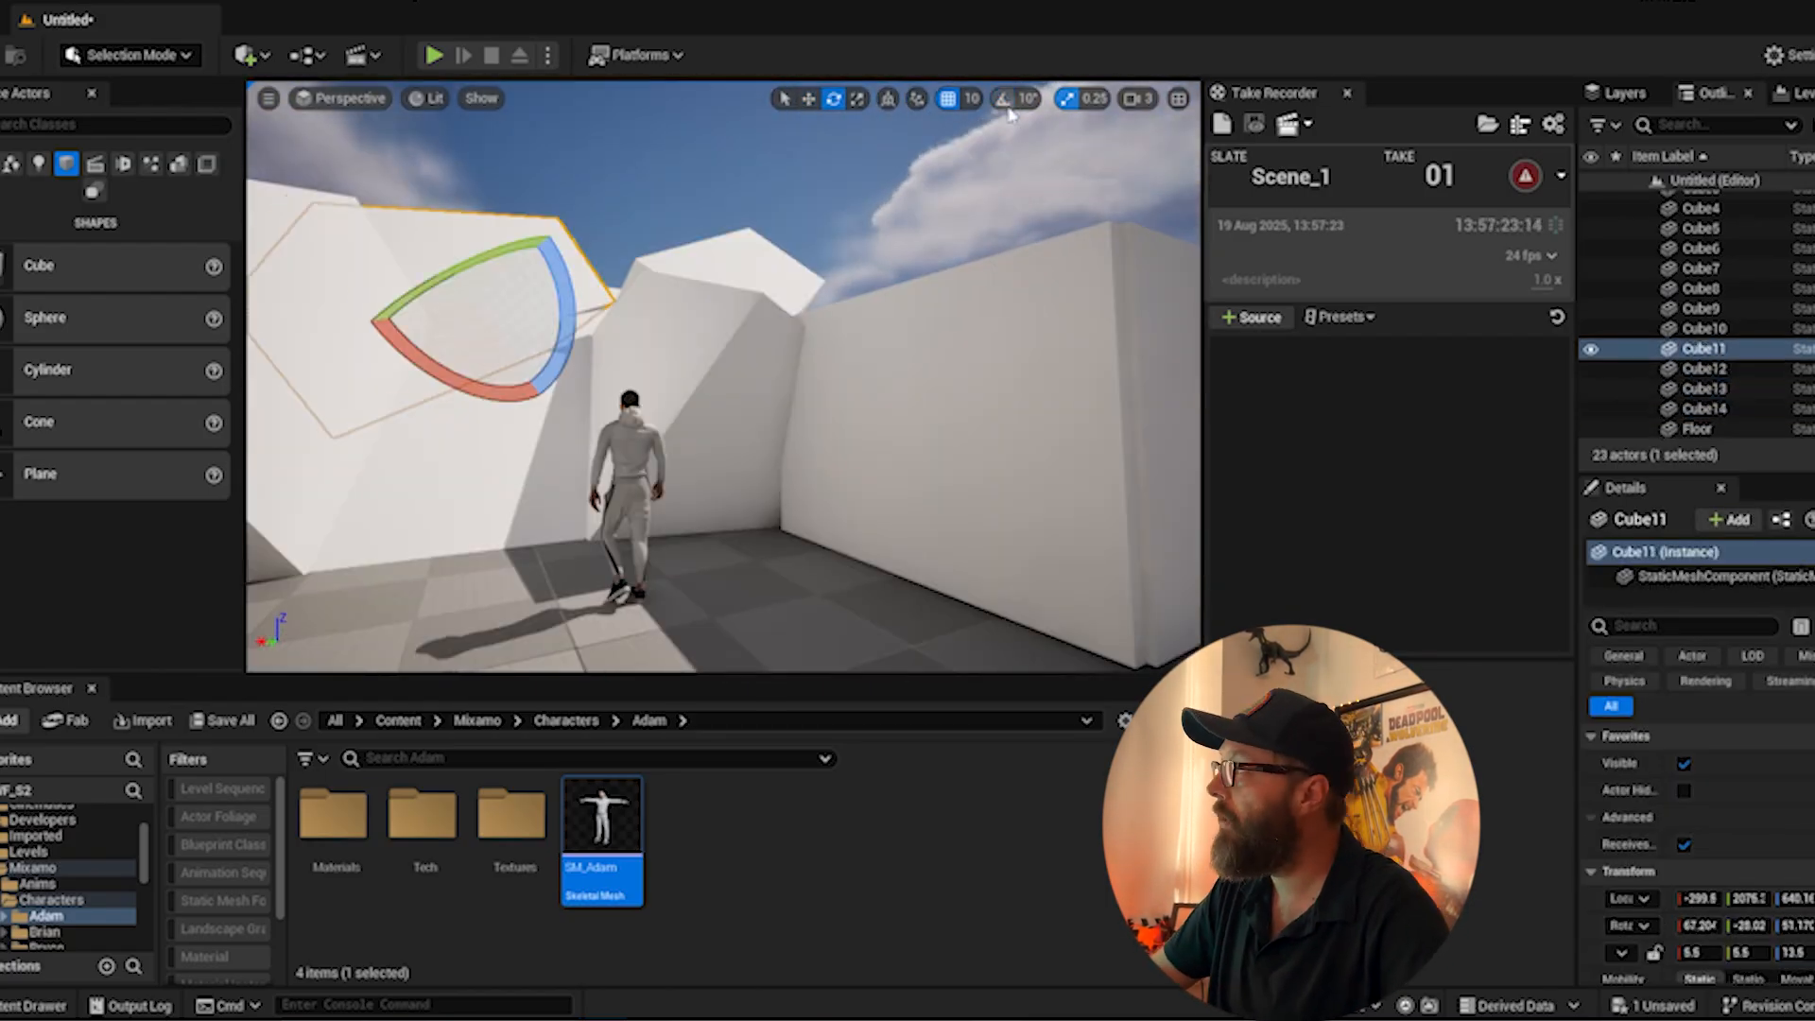
- Reposition the rear slanted blocks so they form peaks above the slopes behind the character
{"action": "key", "text": "w"}
{"action": "left_click", "coordinate": [827, 164]}
{"action": "left_click_drag", "start_coordinate": [827, 163], "coordinate": [793, 185]}
{"action": "right_click_drag", "start_coordinate": [792, 185], "coordinate": [737, 312]}
{"action": "left_click_drag", "start_coordinate": [636, 304], "coordinate": [616, 276]}
{"action": "right_click_drag", "start_coordinate": [616, 276], "coordinate": [879, 274]}
- Start saving the level under a new name and create a new folder inside RealtimeWorkflows/S2
{"action": "left_click", "coordinate": [21, 2]}
{"action": "left_click", "coordinate": [76, 200]}
{"action": "left_click", "coordinate": [404, 451]}
{"action": "right_click", "coordinate": [965, 403]}
{"action": "left_click", "coordinate": [1060, 446]}
- Check the episode schedule in Google Calendar and name the new folder S2_E08_Worldbuilding
{"action": "type", "text": "S*_E0"}
{"action": "key", "text": "alt+Tab"}
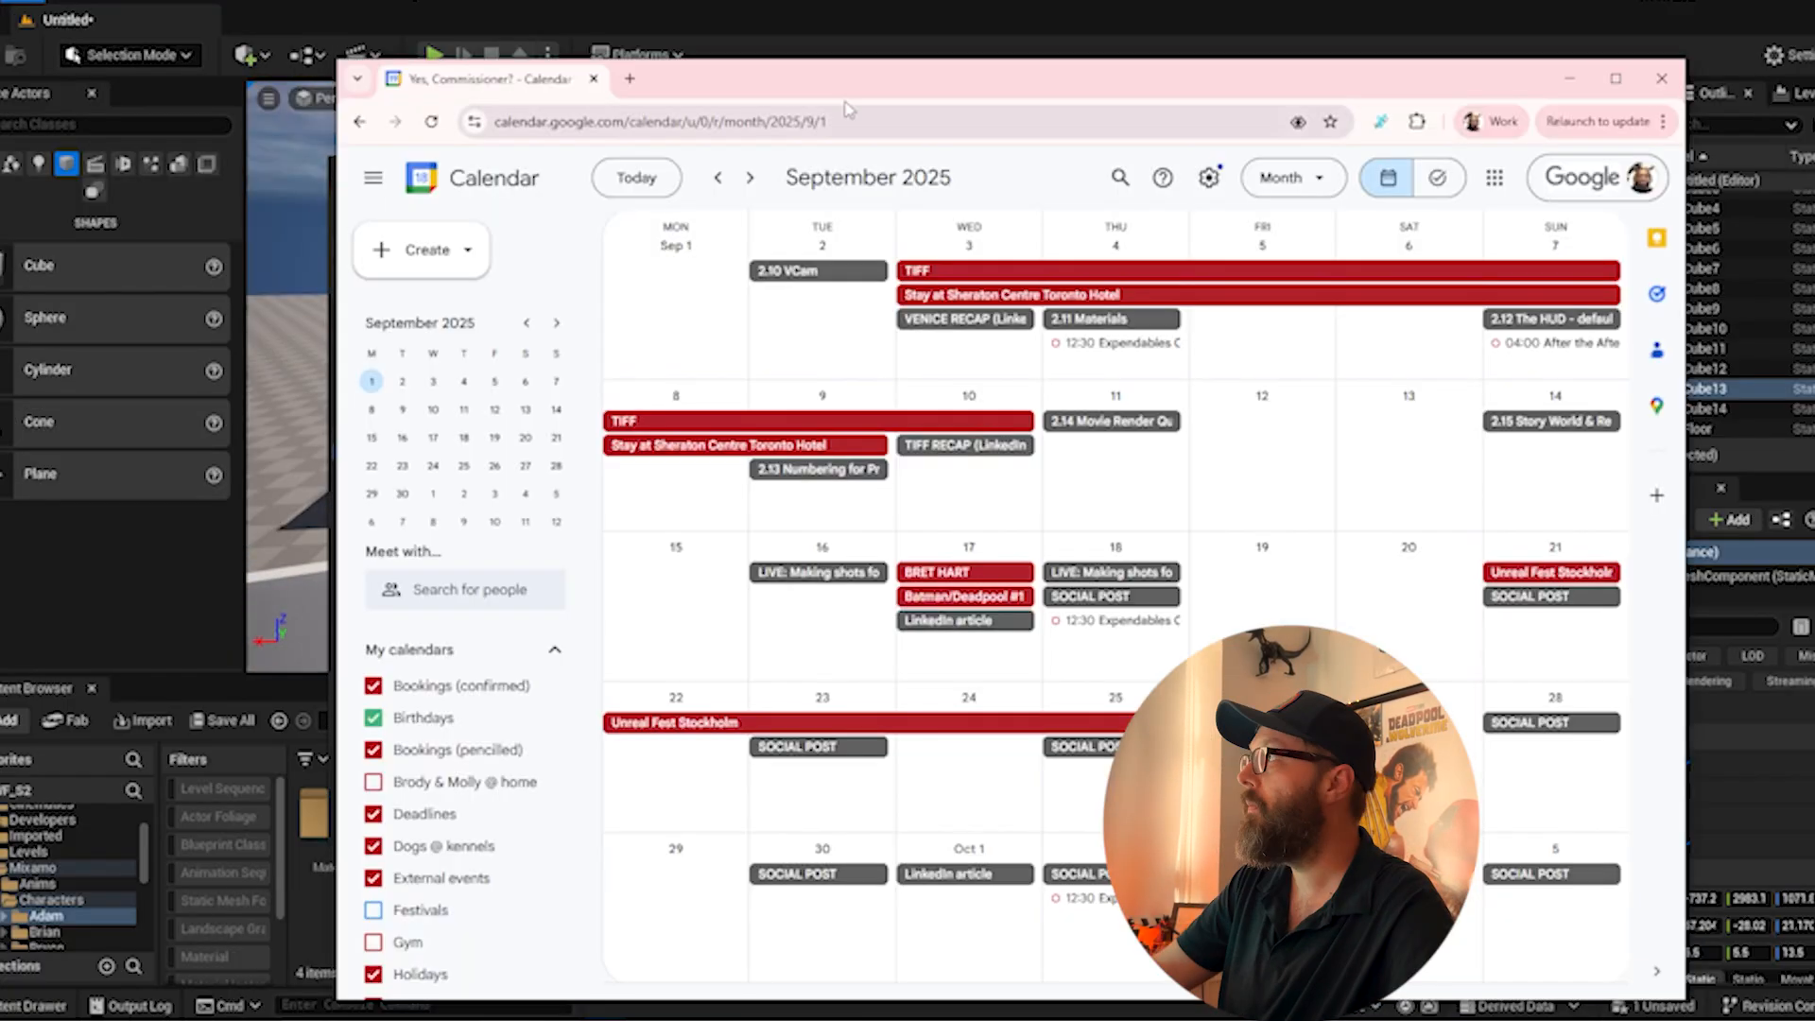
{"action": "key", "text": "alt+Tab"}
{"action": "key", "text": "BackSpace"}
{"action": "key", "text": "BackSpace"}
{"action": "key", "text": "BackSpace"}
{"action": "key", "text": "BackSpace"}
{"action": "type", "text": "2_E08_WorldBuilding"}
{"action": "key", "text": "Return"}
- Save the level as Worldbuilding in the S2_E08_Worldbuilding folder
{"action": "double_click", "coordinate": [766, 274]}
{"action": "left_click", "coordinate": [428, 814]}
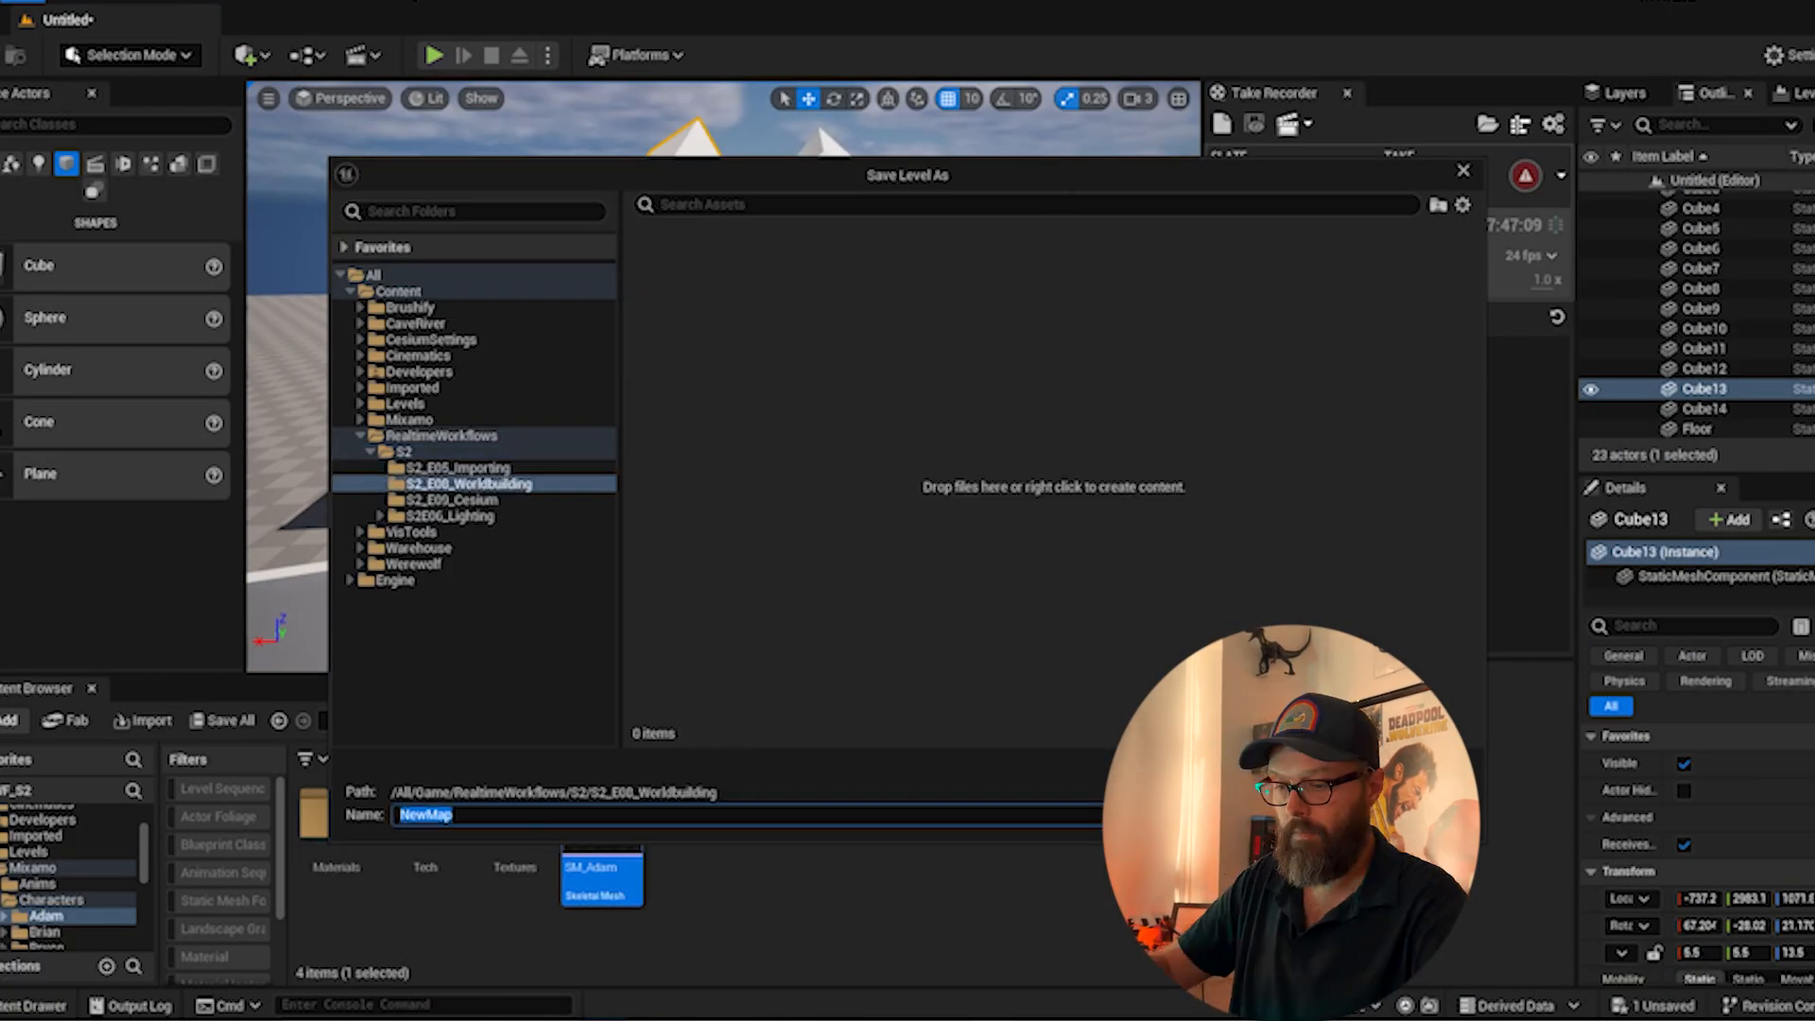
{"action": "type", "text": "Worldbuilding"}
{"action": "key", "text": "Return"}
- Duplicate a room wall outward, rotate the copy, and duplicate it again to form an angled corner beyond the room
{"action": "right_click_drag", "start_coordinate": [723, 378], "coordinate": [851, 397]}
{"action": "left_click", "coordinate": [865, 395]}
{"action": "left_click_drag", "start_coordinate": [865, 395], "coordinate": [879, 539], "text": "alt"}
{"action": "key", "text": "e"}
{"action": "left_click_drag", "start_coordinate": [831, 613], "coordinate": [912, 553]}
{"action": "left_click_drag", "start_coordinate": [888, 577], "coordinate": [756, 605], "text": "alt"}
- Place a new cube in the open area beyond the walls and adjust its angle to form a solid building block
{"action": "left_click_drag", "start_coordinate": [39, 266], "coordinate": [586, 539]}
{"action": "left_click_drag", "start_coordinate": [697, 620], "coordinate": [671, 636]}
{"action": "key", "text": "w"}
{"action": "right_click_drag", "start_coordinate": [660, 604], "coordinate": [804, 505]}
- Duplicate the outer corner wall to its free end and rotate the copy to about -108.7° about Z
{"action": "left_click", "coordinate": [973, 535]}
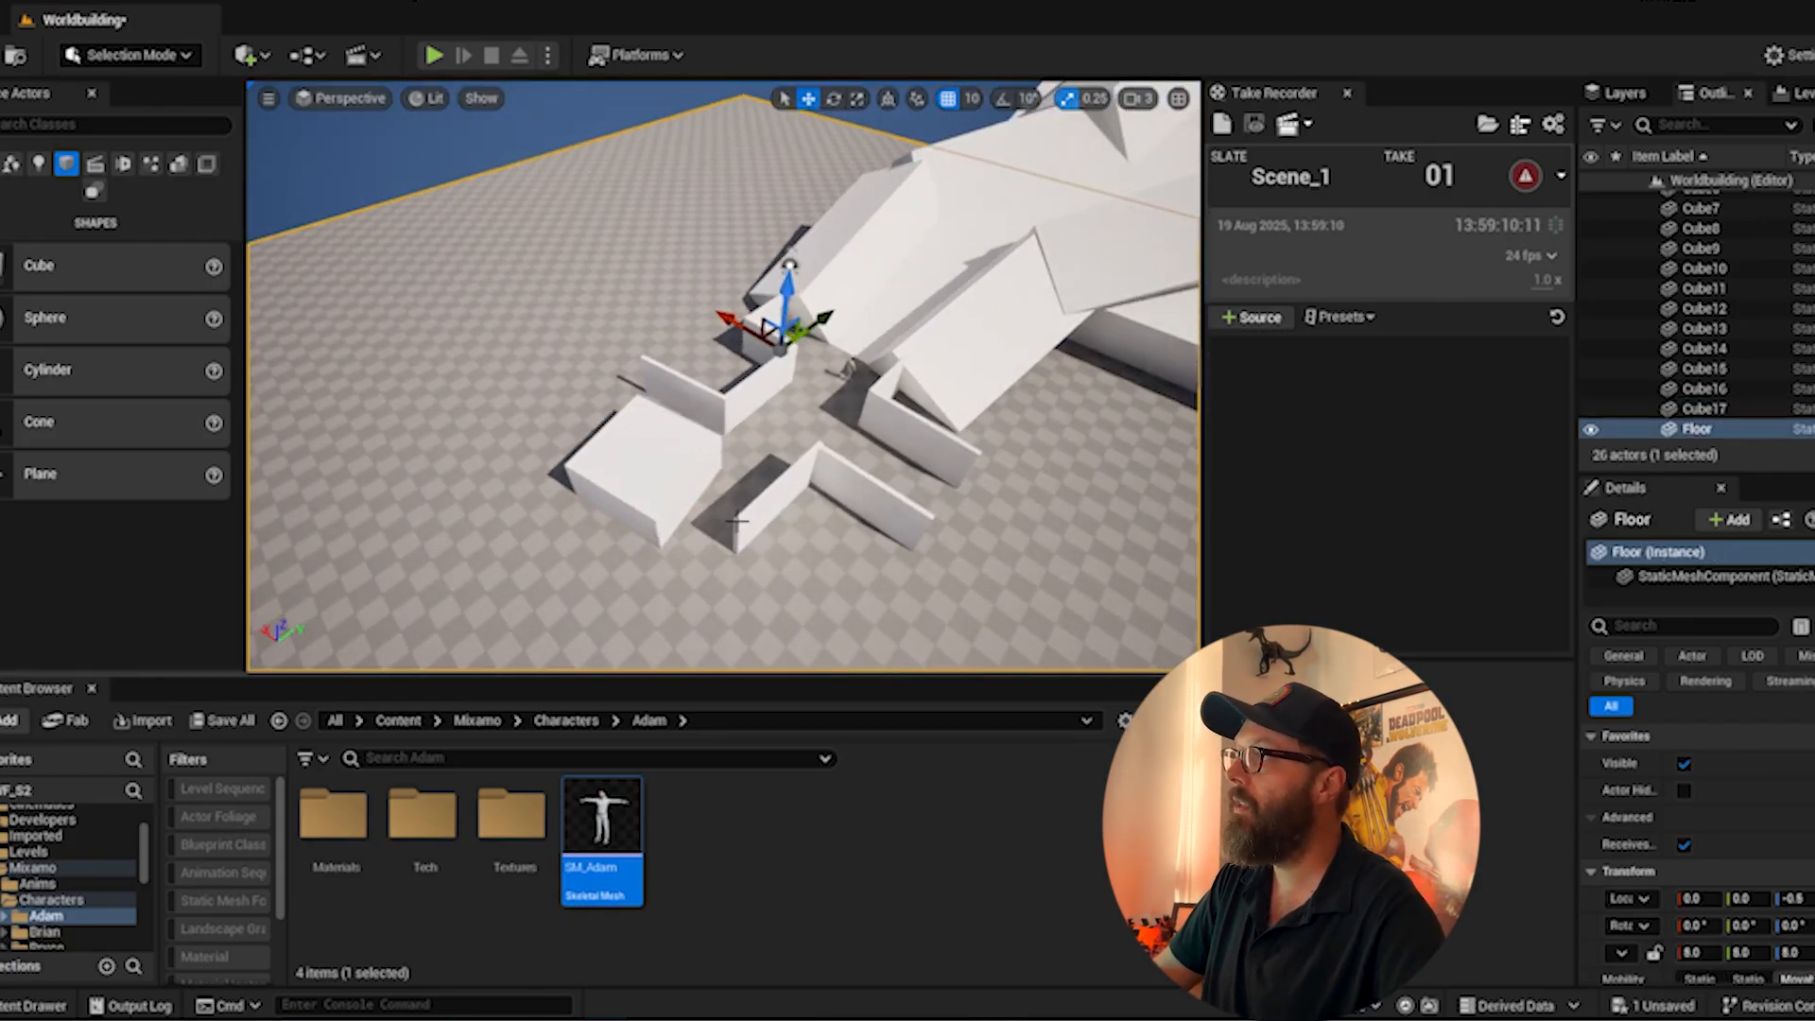
{"action": "left_click", "coordinate": [783, 502]}
{"action": "right_click_drag", "start_coordinate": [932, 531], "coordinate": [682, 530]}
{"action": "left_click_drag", "start_coordinate": [557, 525], "coordinate": [596, 581], "text": "alt"}
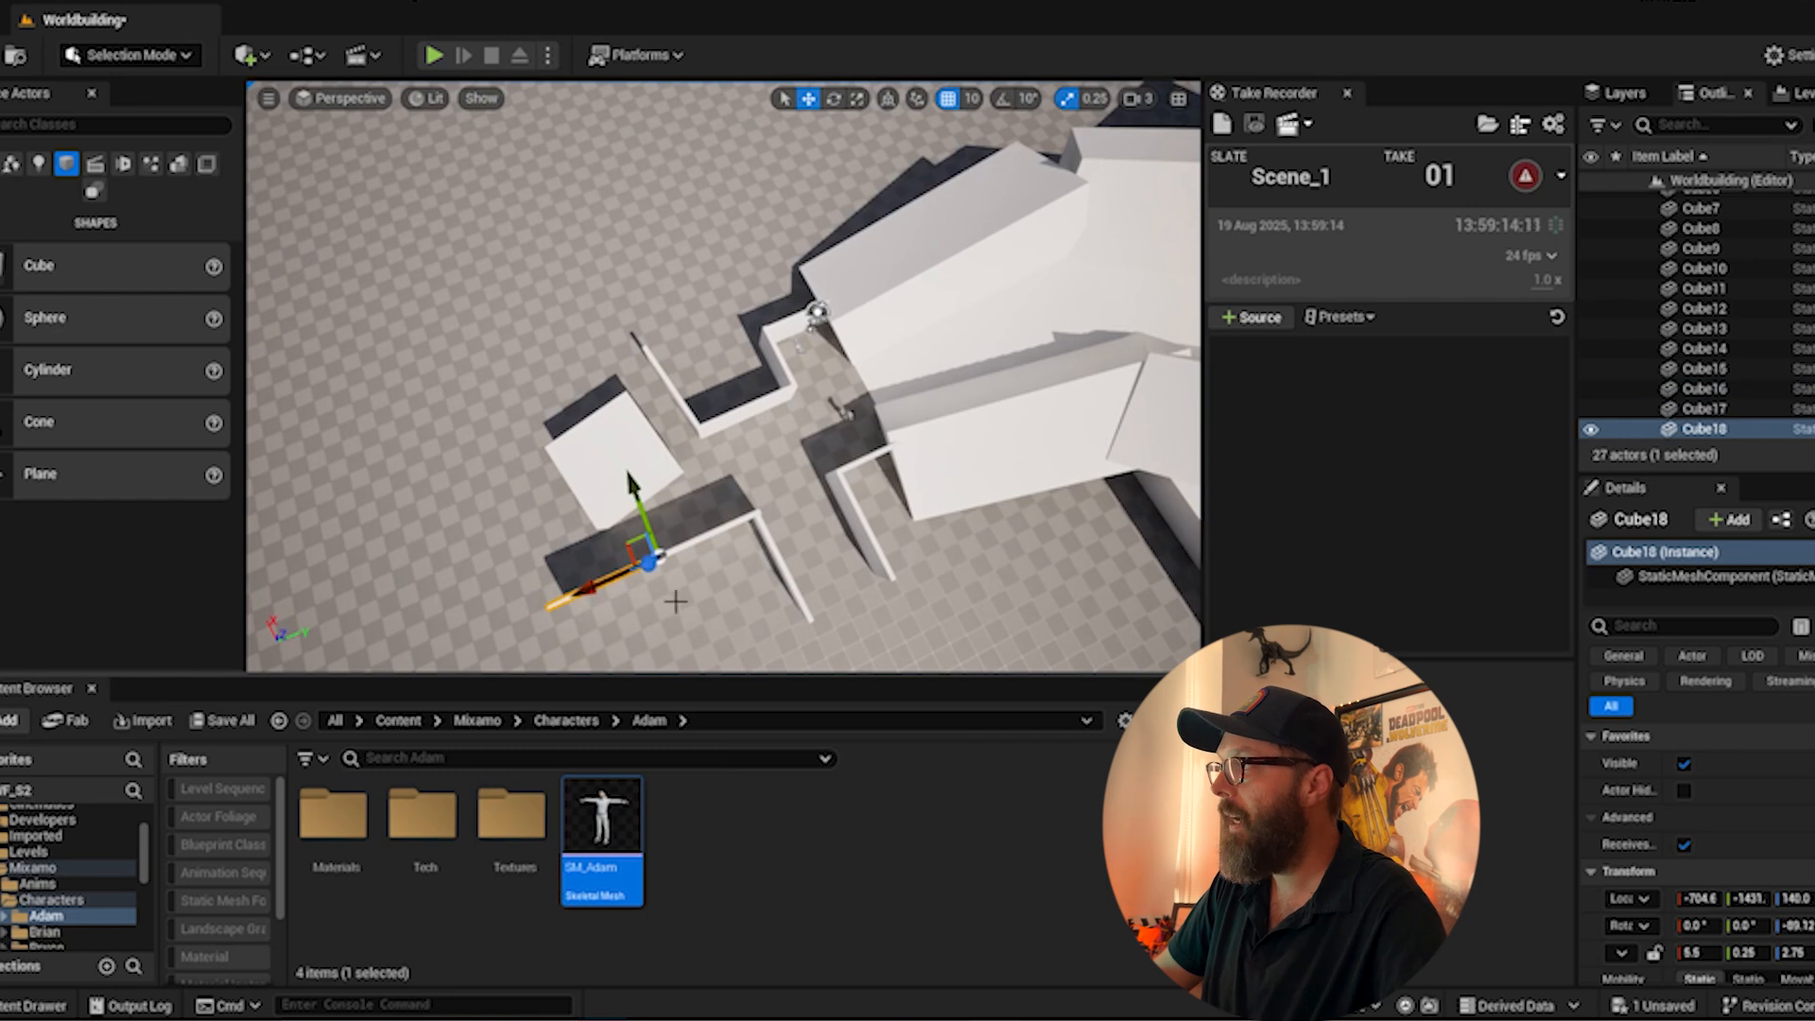
{"action": "middle_click_drag", "start_coordinate": [601, 449], "coordinate": [570, 477]}
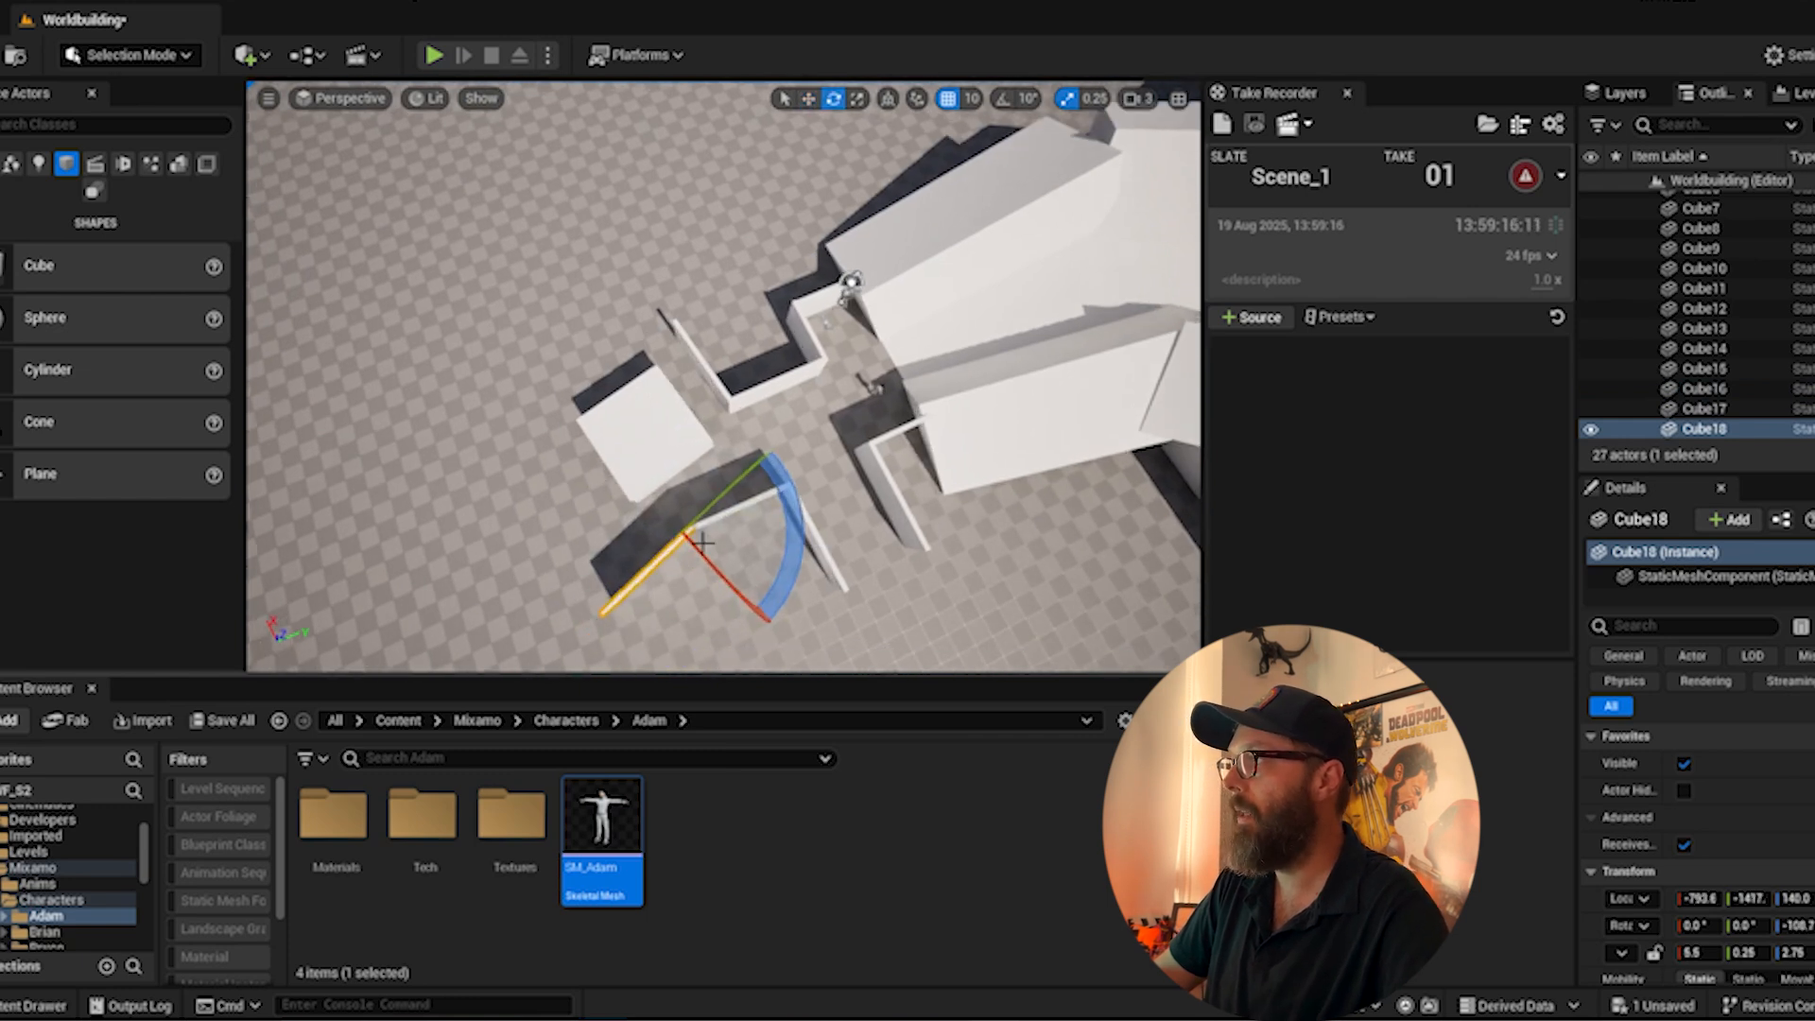
- Duplicate the newest outer wall to its free end and rotate the copy to about -24° about Z
{"action": "left_click_drag", "start_coordinate": [644, 579], "coordinate": [517, 651], "text": "alt"}
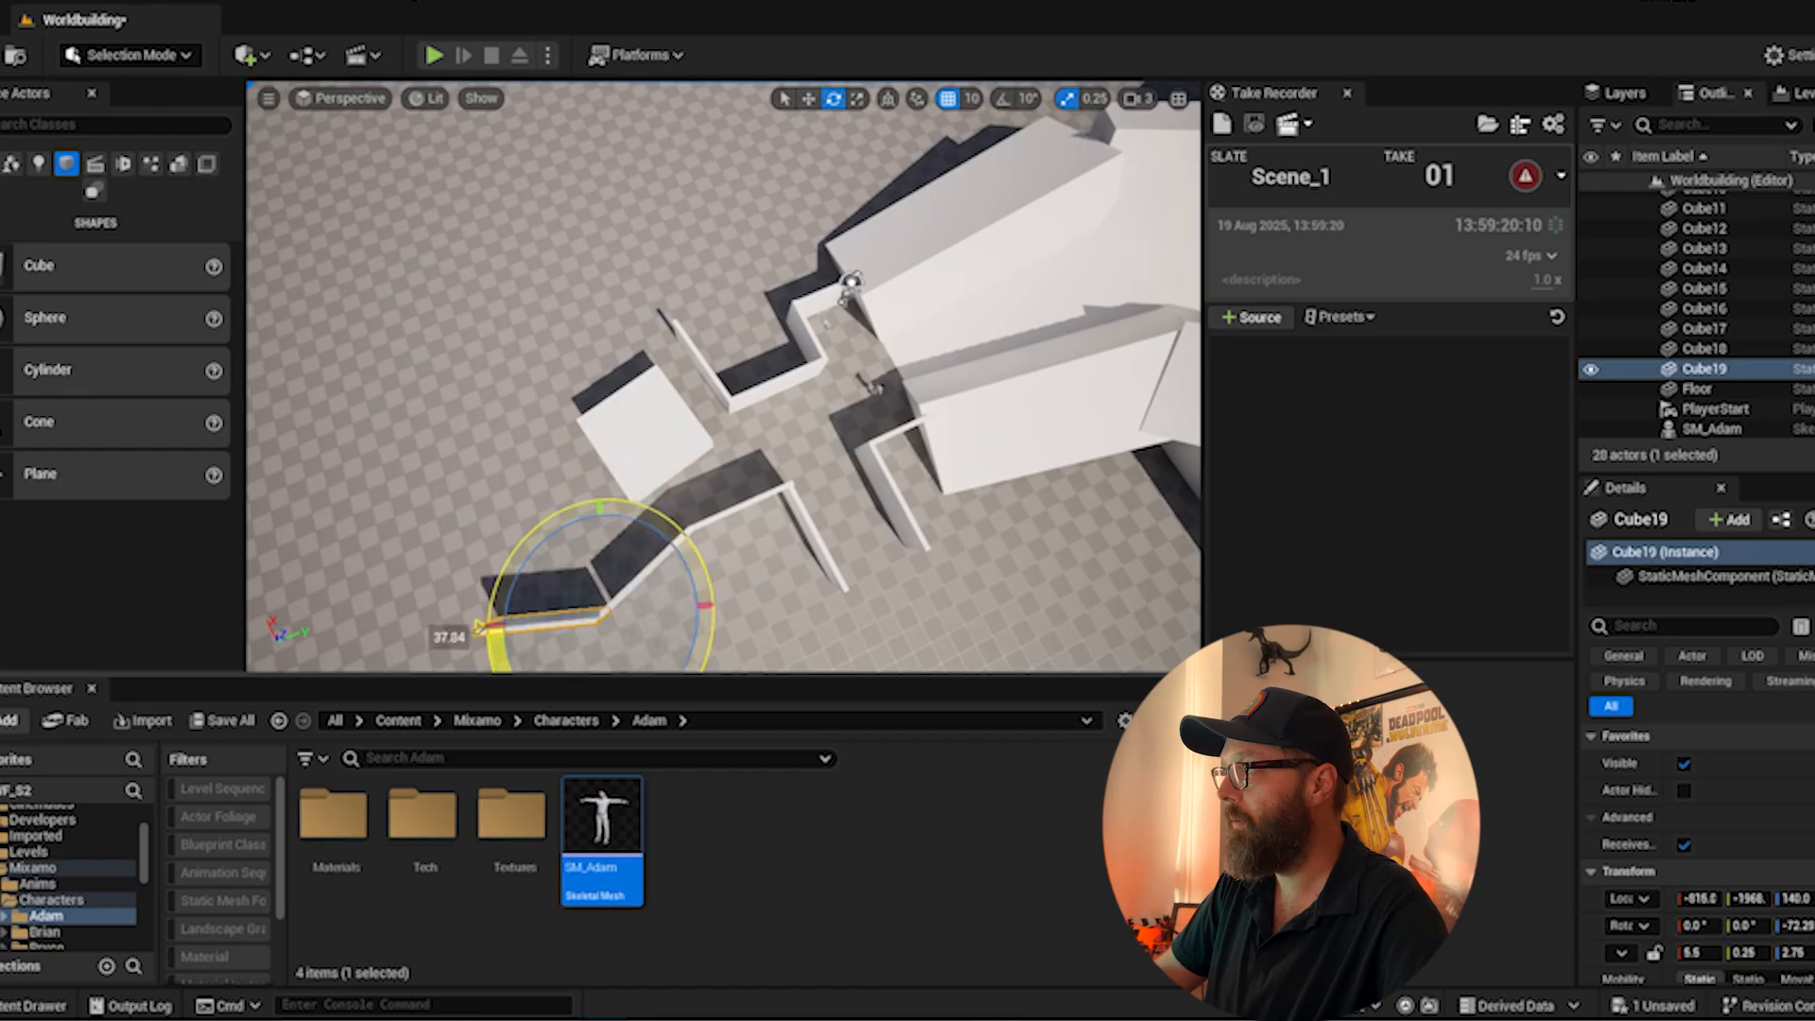
{"action": "left_click_drag", "start_coordinate": [513, 553], "coordinate": [633, 464]}
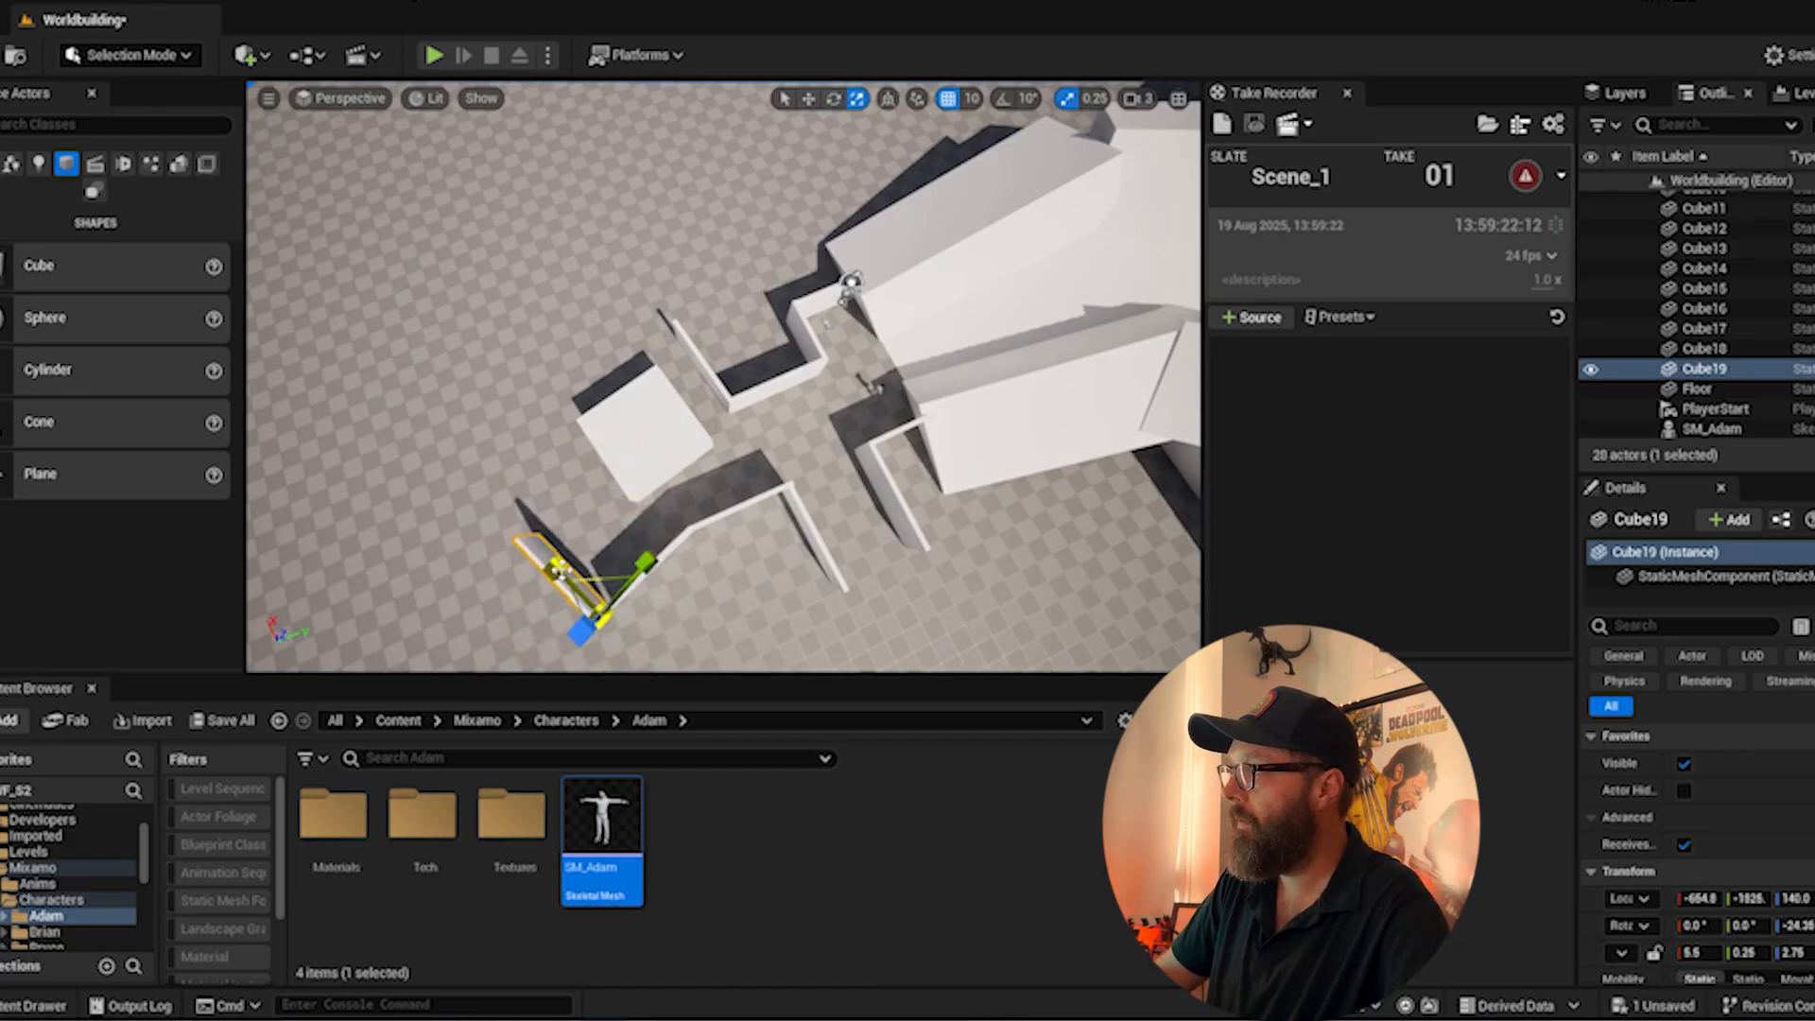
- Place another wall copy at the solid block's corner on the opposite side, rotated to -10° about Z
{"action": "right_click_drag", "start_coordinate": [811, 377], "coordinate": [103, 105]}
{"action": "key", "text": "w"}
{"action": "right_click", "coordinate": [102, 105]}
{"action": "key", "text": "w"}
{"action": "right_click_drag", "start_coordinate": [667, 294], "coordinate": [633, 248]}
{"action": "key", "text": "q"}
{"action": "key", "text": "e"}
{"action": "right_click_drag", "start_coordinate": [754, 429], "coordinate": [1134, 368]}
{"action": "key", "text": "s"}
{"action": "key", "text": "w"}
{"action": "right_click_drag", "start_coordinate": [960, 364], "coordinate": [794, 444]}
{"action": "key", "text": "e"}
{"action": "left_click", "coordinate": [888, 373]}
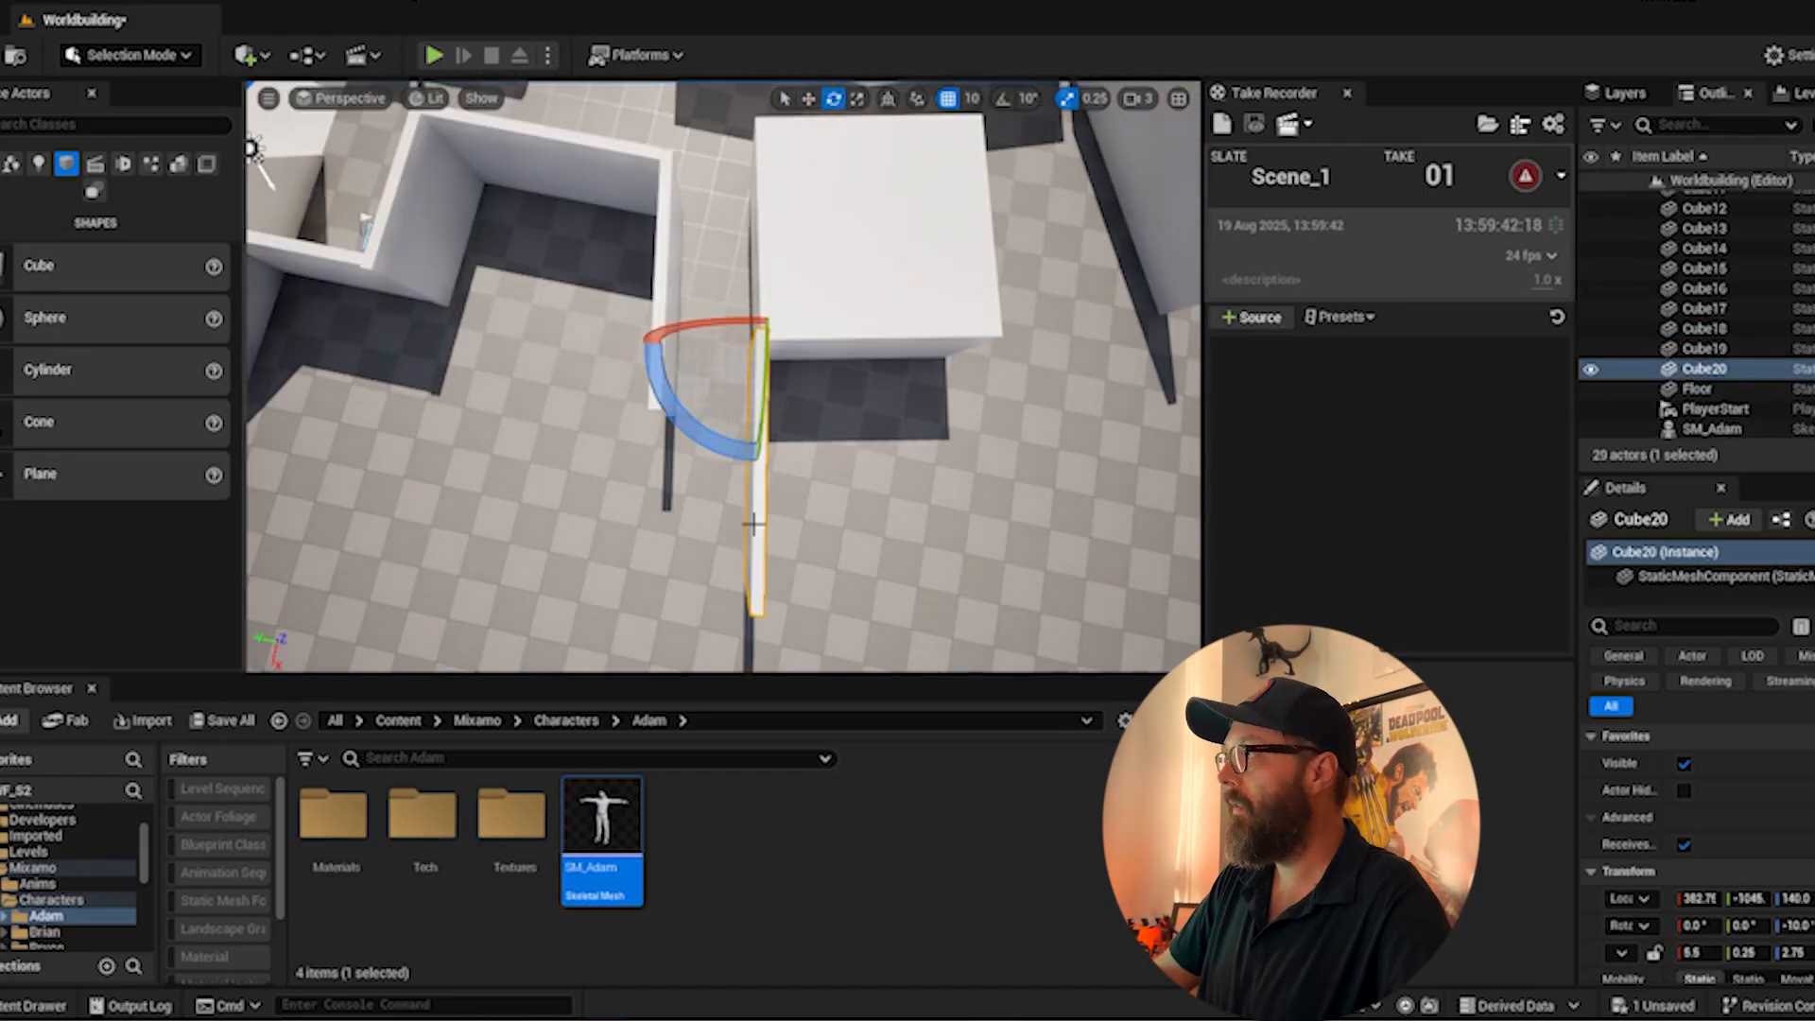
- Duplicate the wall at the solid block's corner and add the copy at its far end
{"action": "left_click_drag", "start_coordinate": [709, 444], "coordinate": [709, 482], "text": "alt"}
{"action": "key", "text": "w"}
{"action": "scroll", "coordinate": [595, 487], "scroll_direction": "down", "scroll_amount": 5}
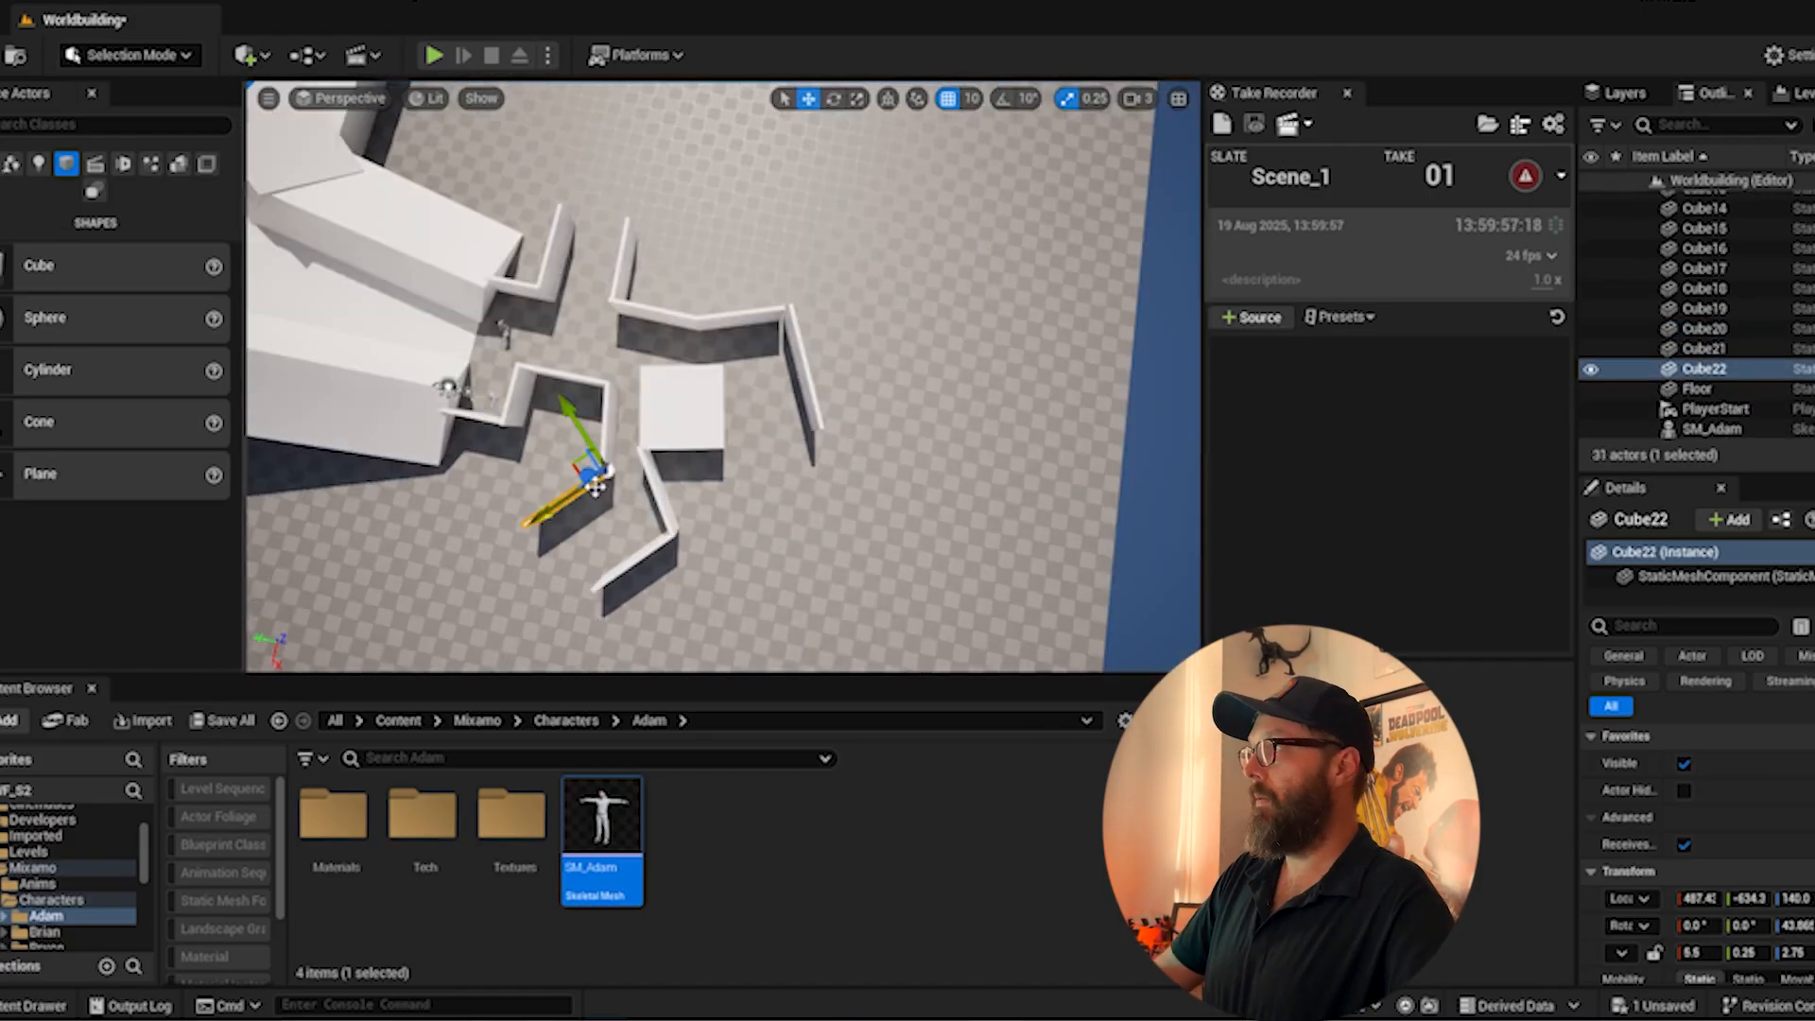
- Duplicate the wall leading away from the room and rotate the copy to about -99.5° about Z across the passage
{"action": "key", "text": "w"}
{"action": "left_click_drag", "start_coordinate": [569, 220], "coordinate": [595, 151], "text": "alt"}
{"action": "key", "text": "e"}
{"action": "left_click_drag", "start_coordinate": [662, 95], "coordinate": [714, 156]}
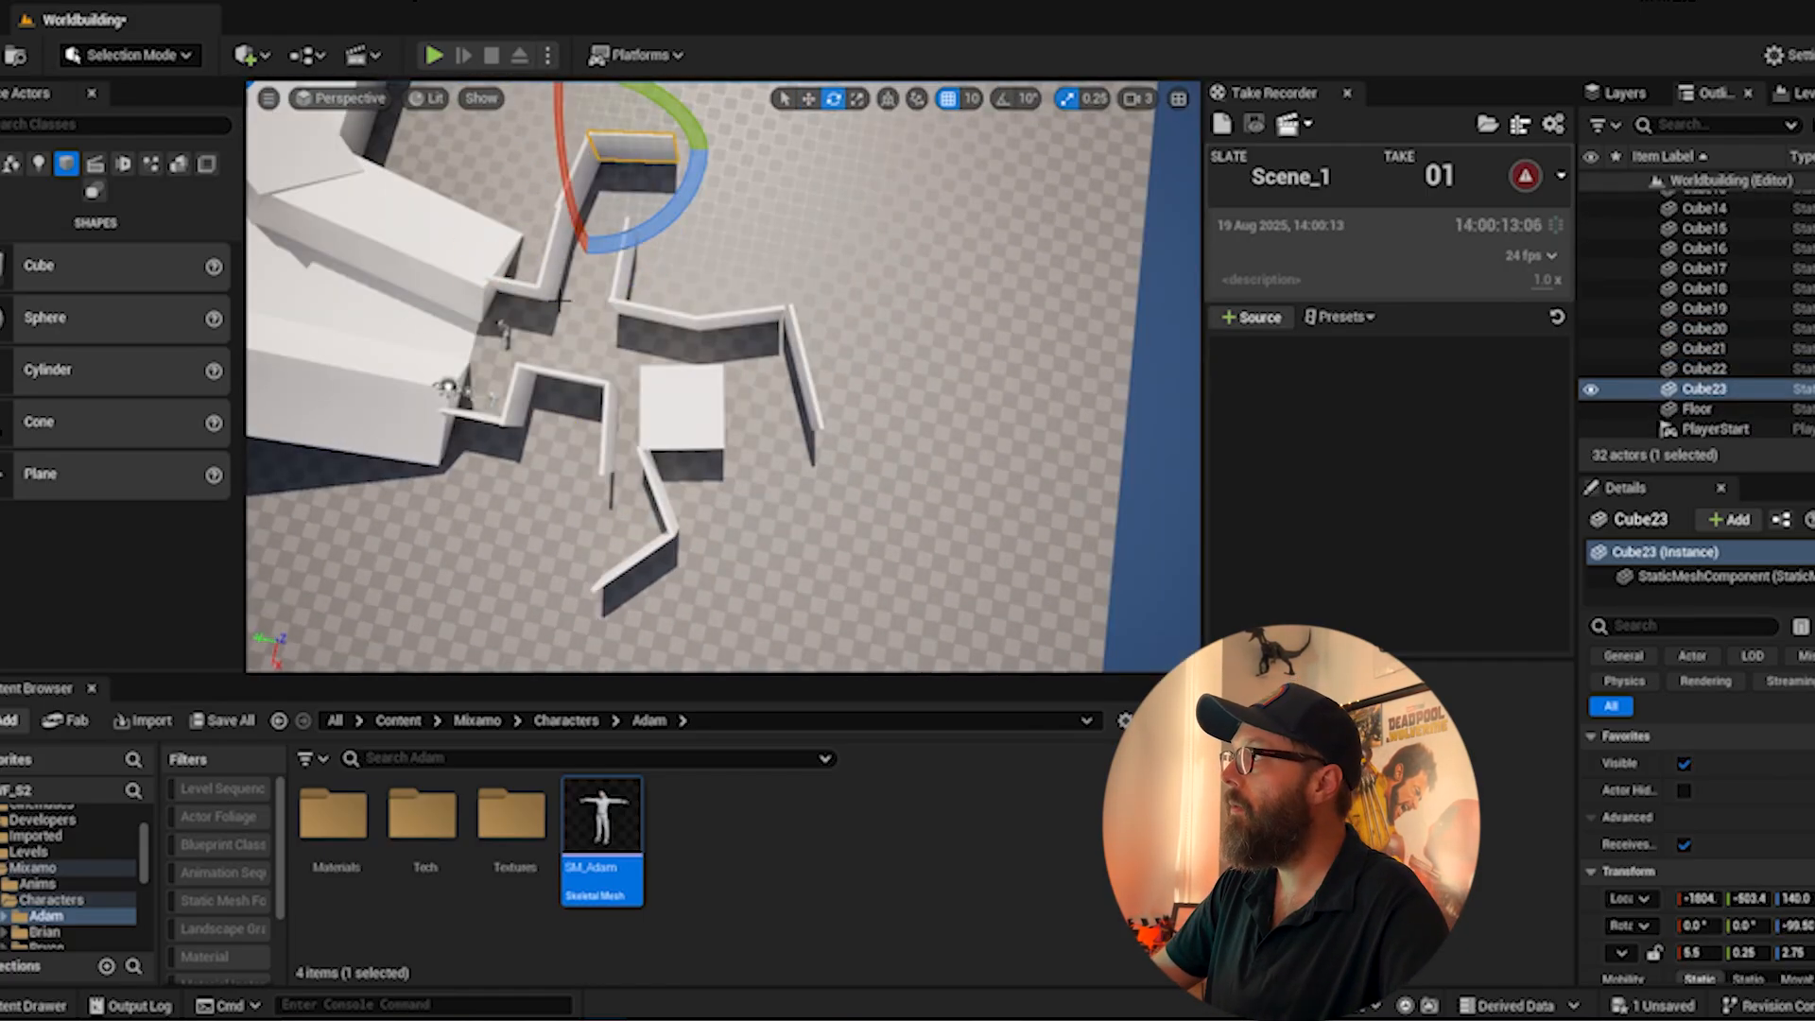
- Stretch the wall closing off the end of the passage to an X scale of 14.75
{"action": "left_click", "coordinate": [568, 309]}
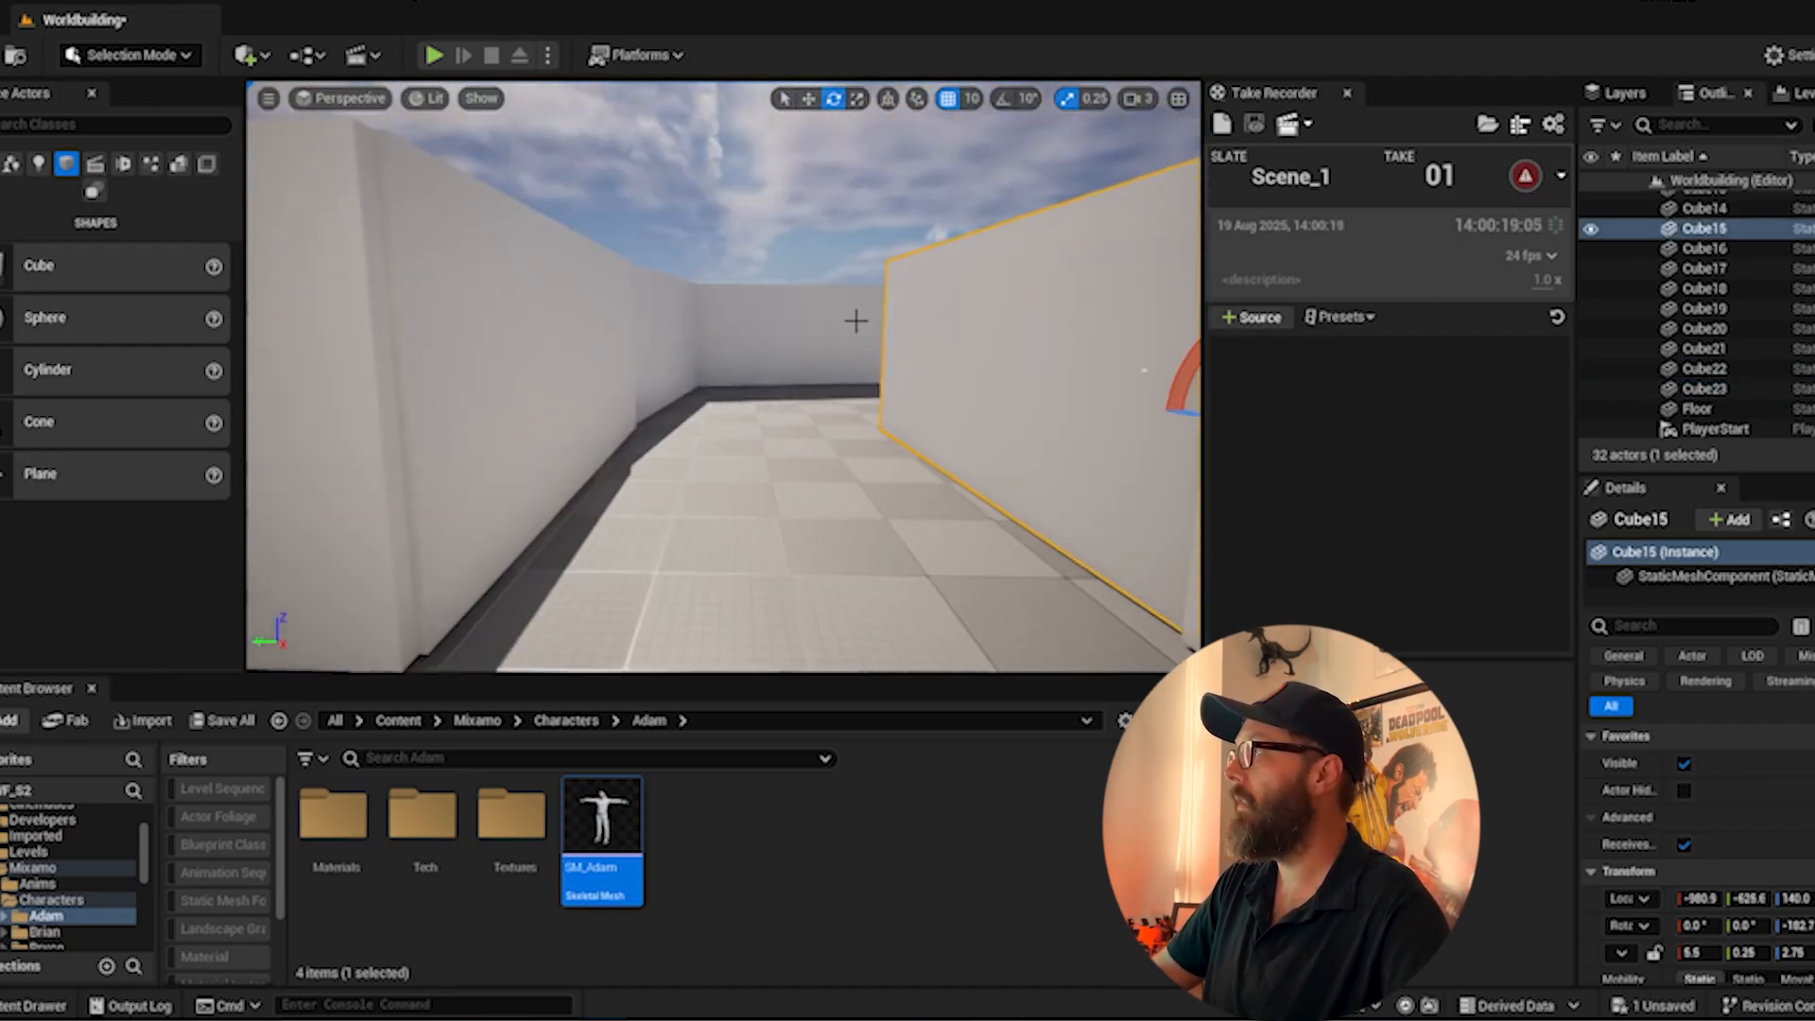
{"action": "left_click", "coordinate": [732, 357]}
{"action": "key", "text": "r"}
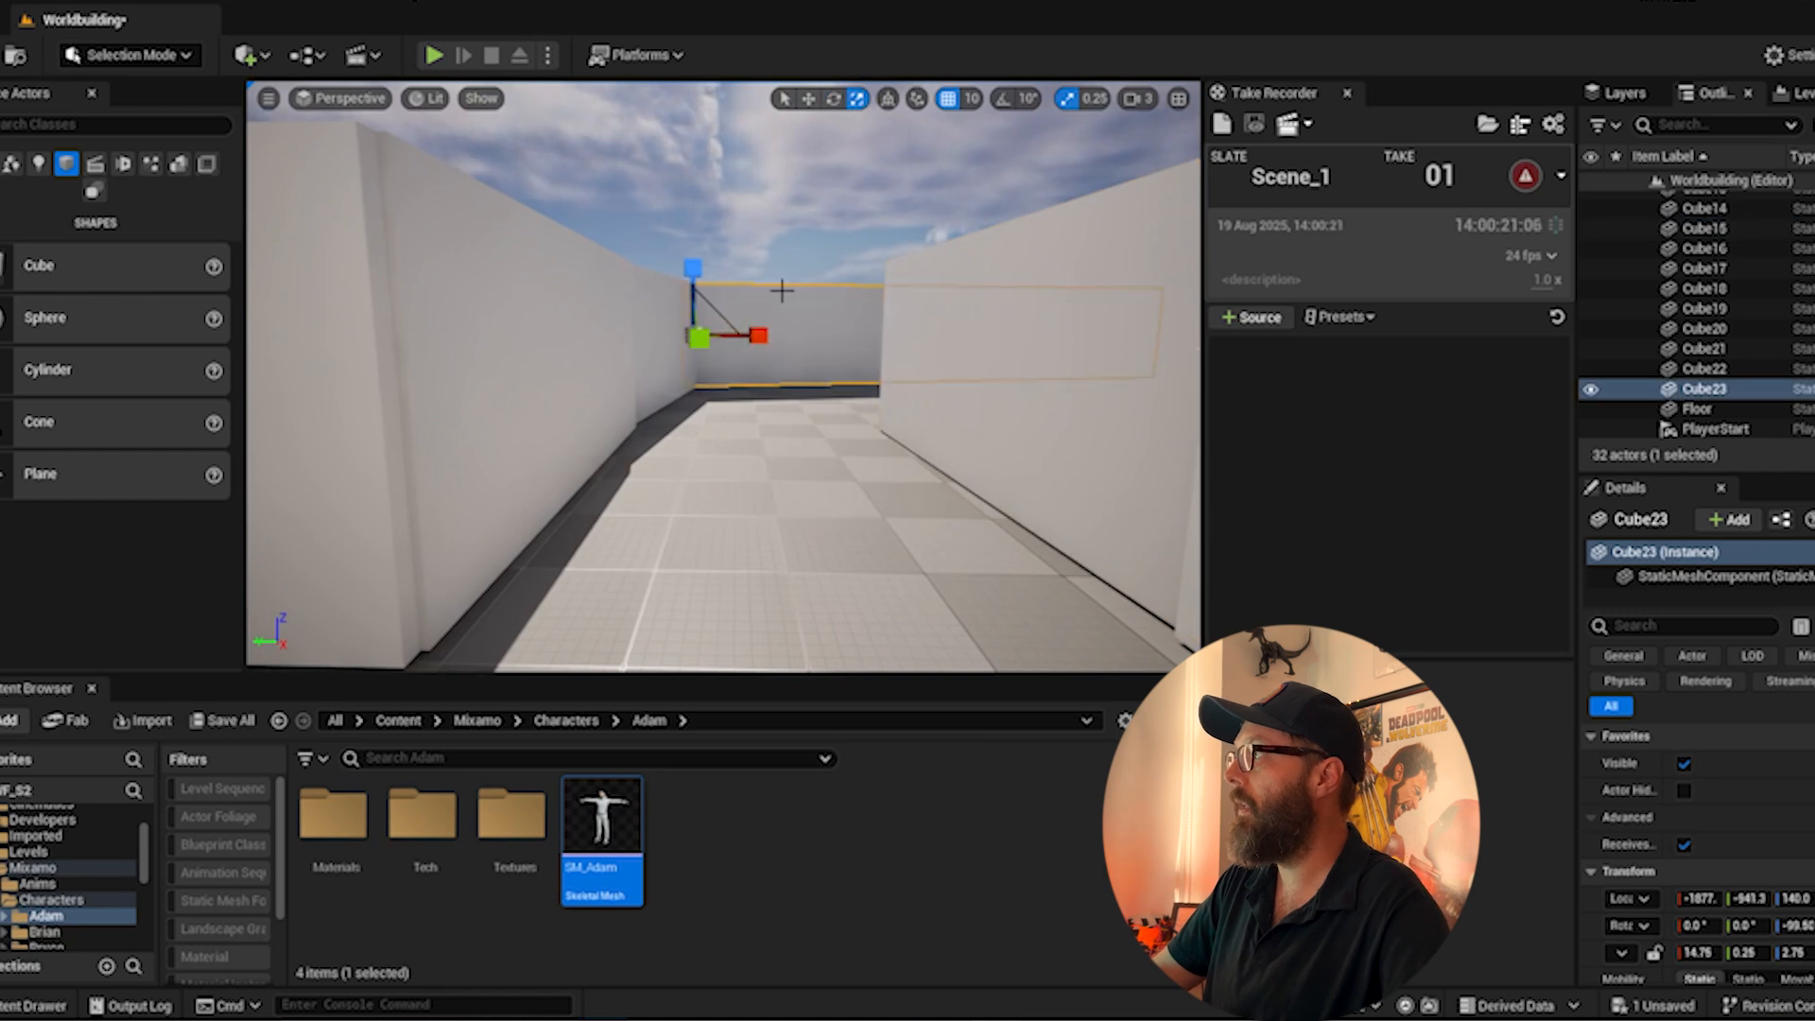
- Inspect the wall passages from inside and from above to check the blocked-out layout around the character
{"action": "key", "text": "a"}
{"action": "right_click_drag", "start_coordinate": [663, 238], "coordinate": [1021, 244]}
{"action": "key", "text": "a"}
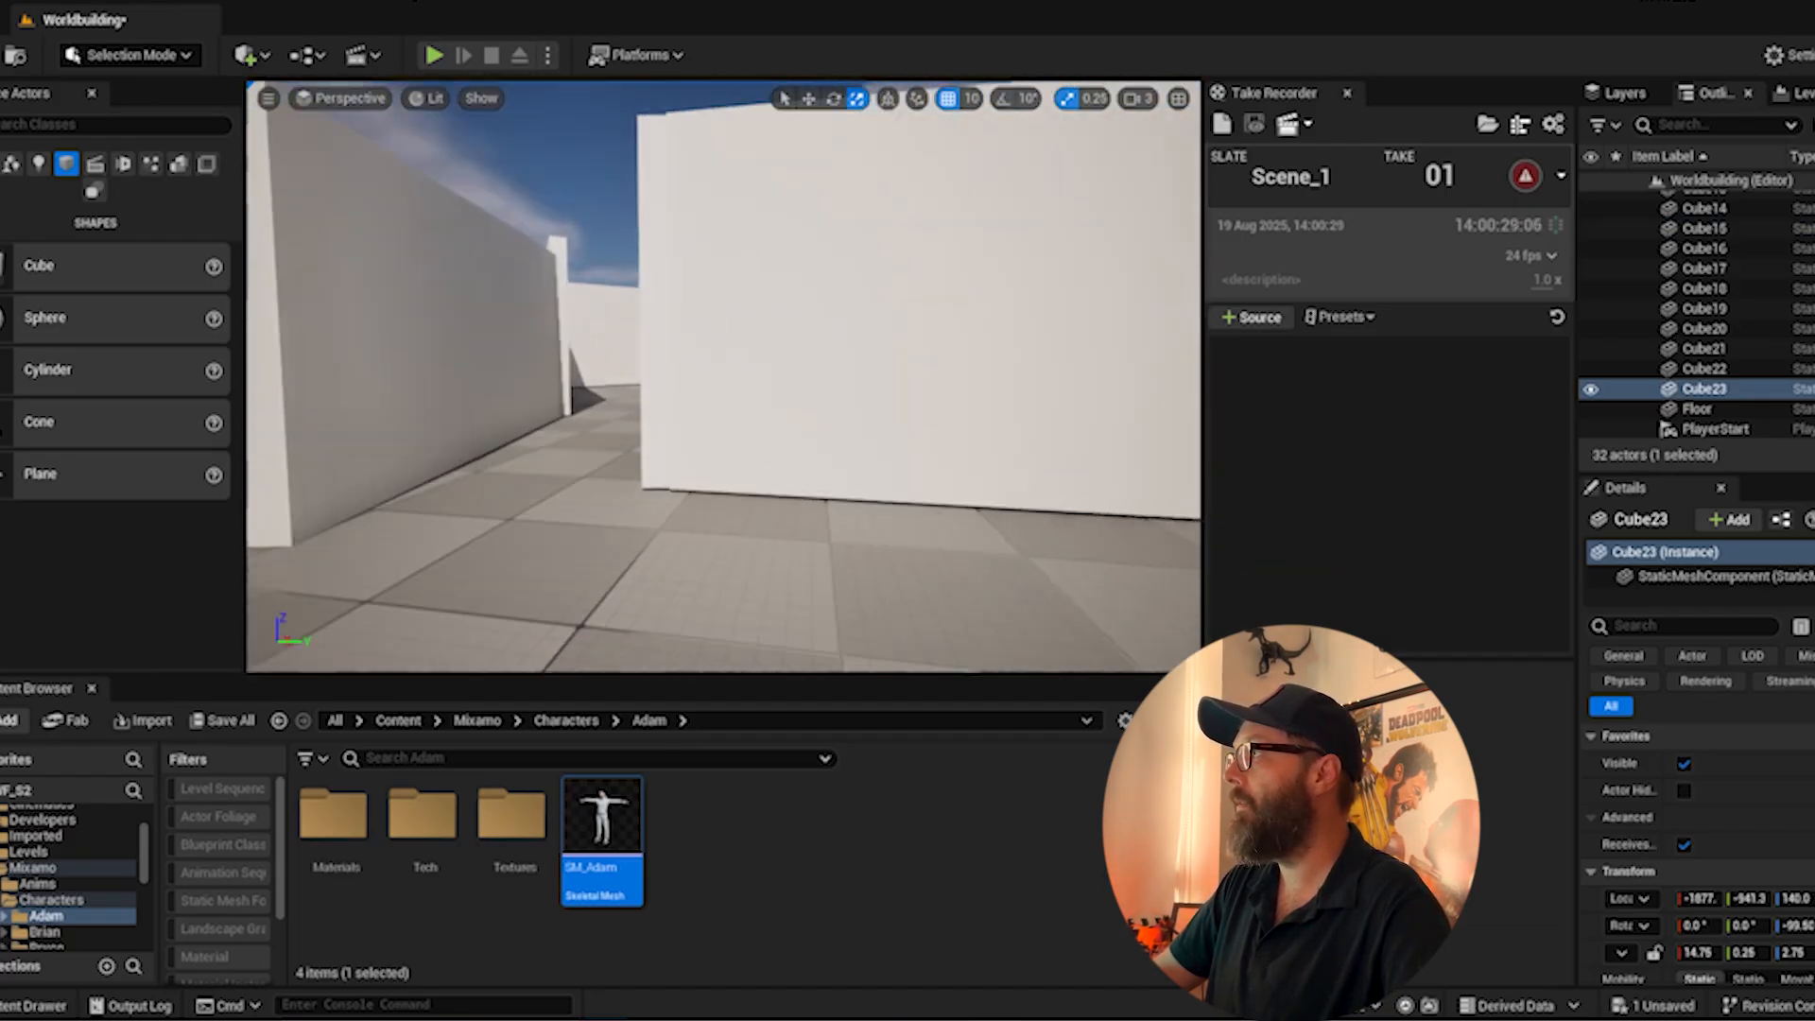
{"action": "key", "text": "s"}
{"action": "right_click_drag", "start_coordinate": [1021, 244], "coordinate": [742, 328]}
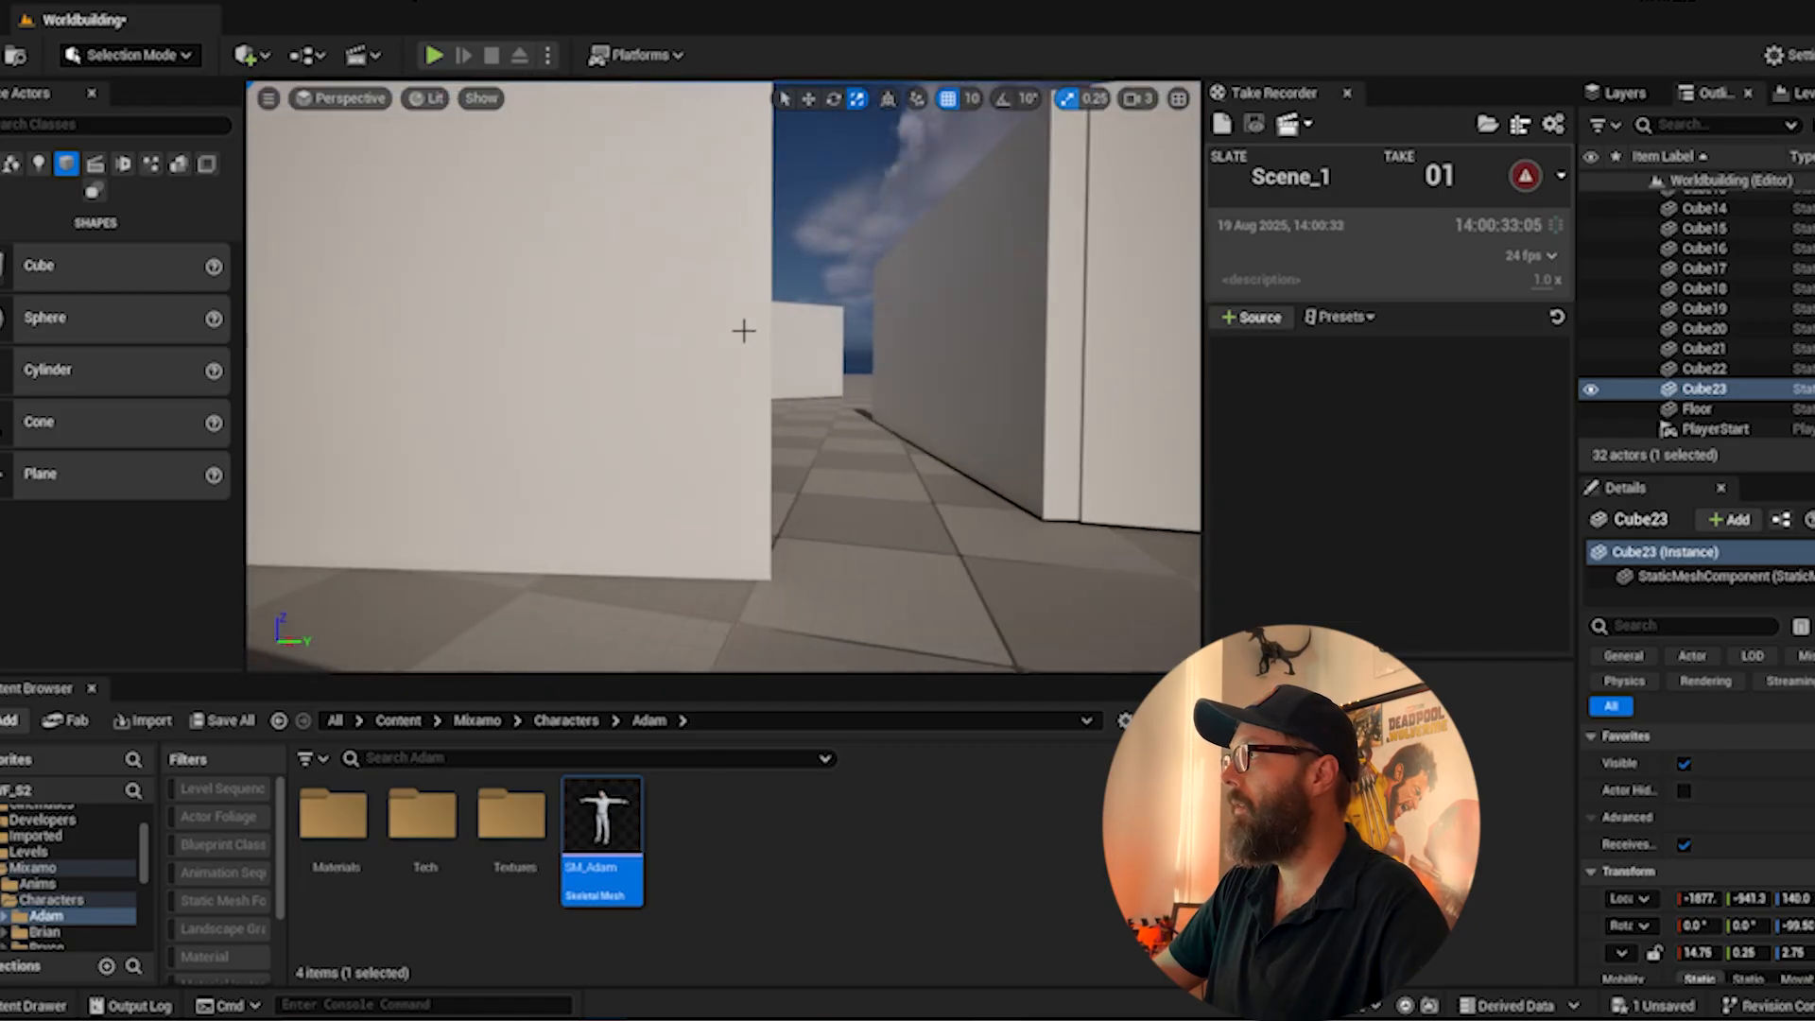
{"action": "left_click", "coordinate": [843, 361]}
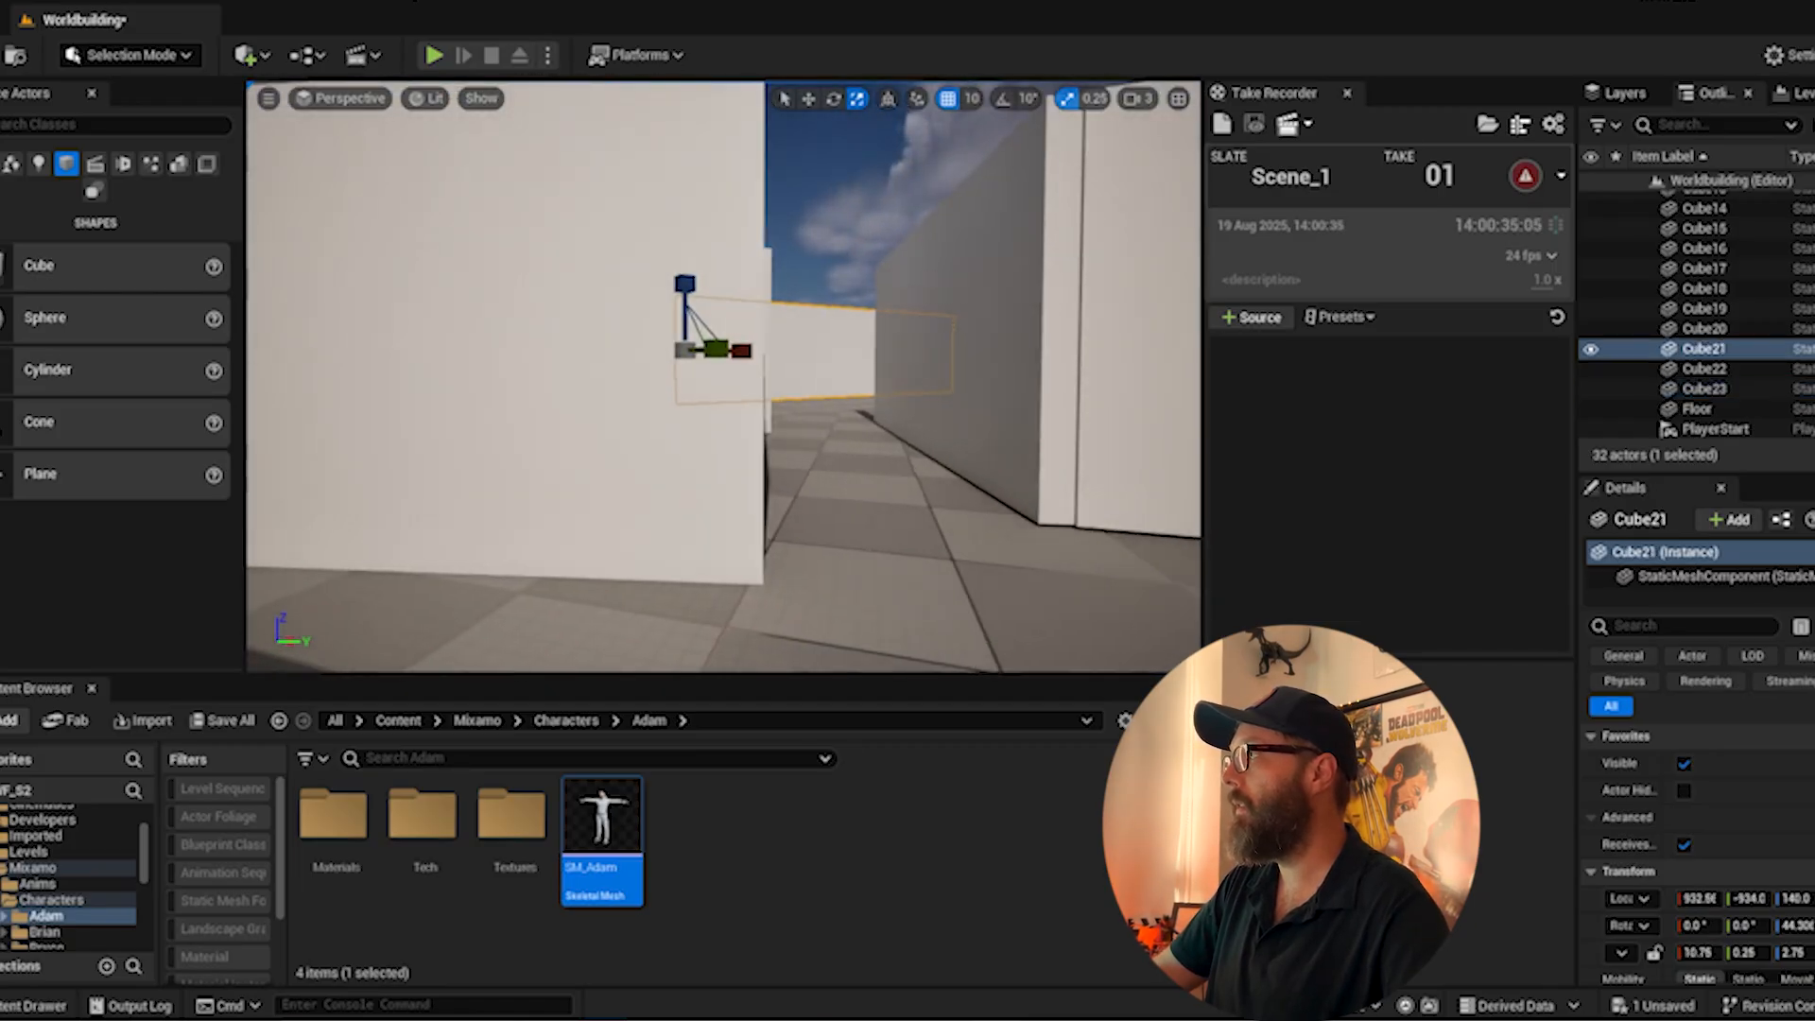
{"action": "right_click_drag", "start_coordinate": [699, 253], "coordinate": [673, 248]}
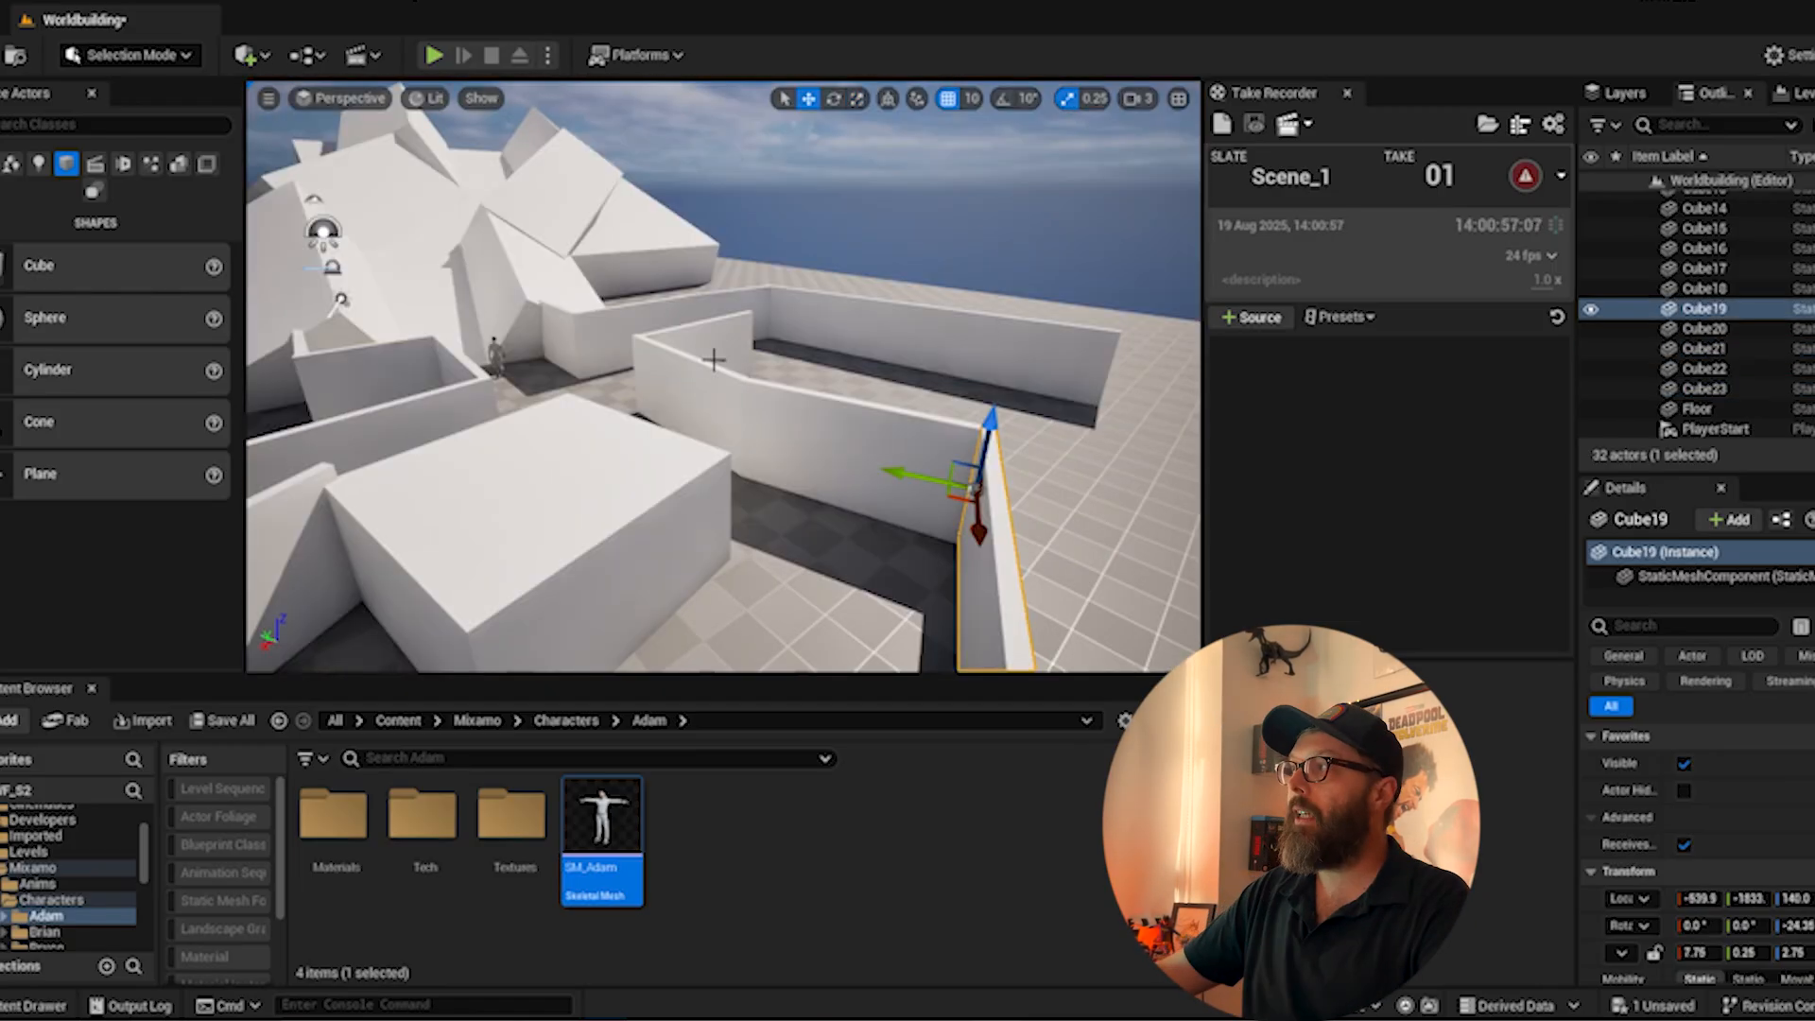
{"action": "left_click", "coordinate": [714, 359]}
{"action": "right_click_drag", "start_coordinate": [714, 359], "coordinate": [715, 276]}
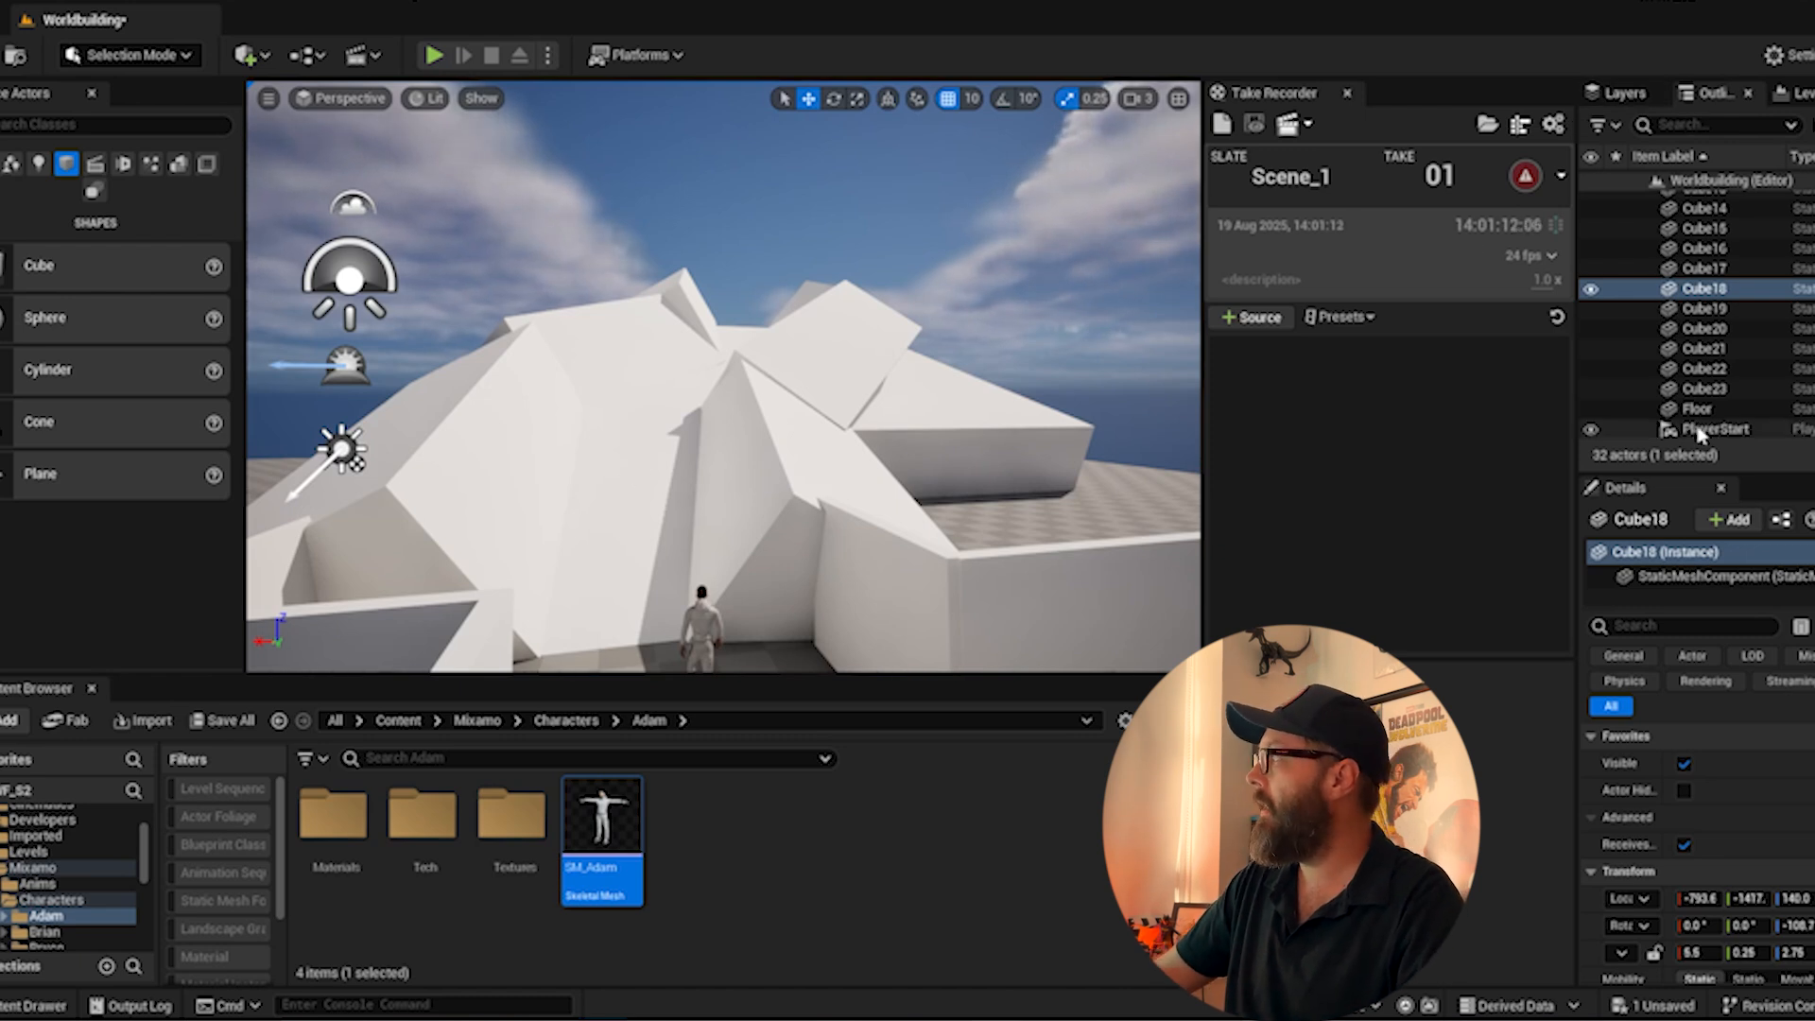
- Select all the cubes from Cube to Cube23 and move them into a new outliner folder named Level_Blocking
{"action": "left_click", "coordinate": [1721, 391]}
{"action": "scroll", "coordinate": [1699, 312], "scroll_direction": "up", "scroll_amount": 5}
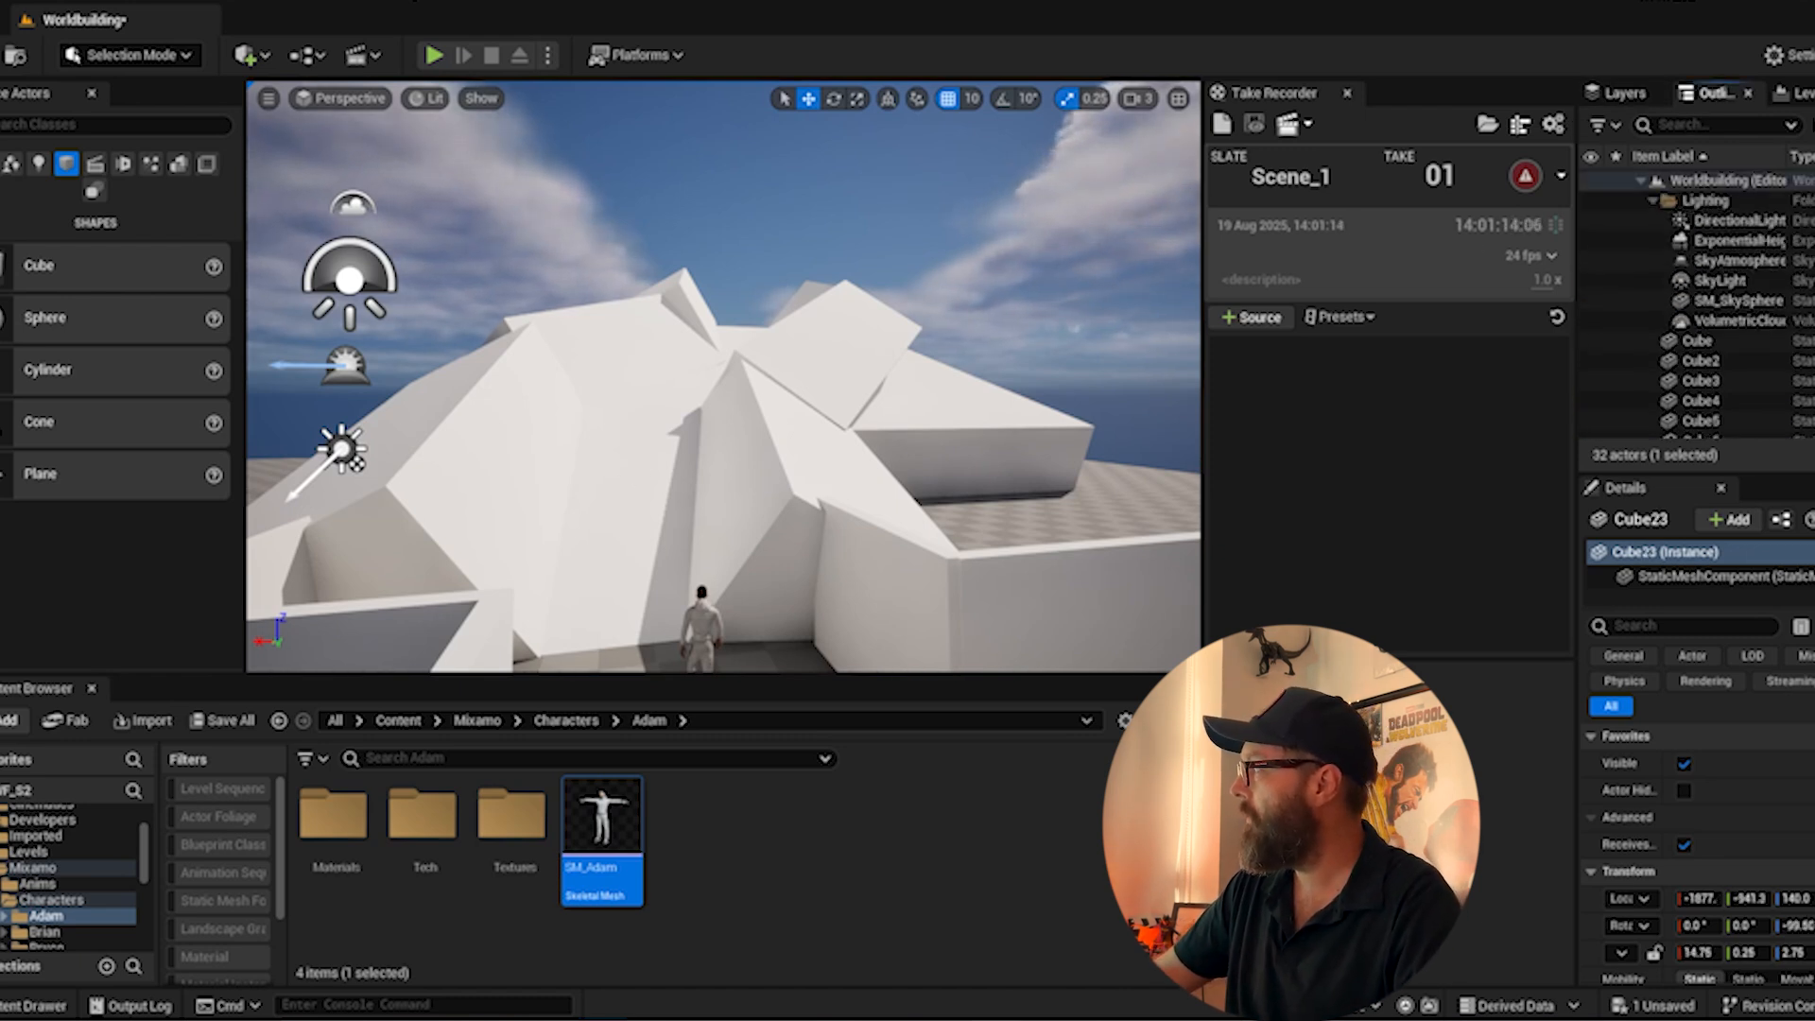
{"action": "left_click", "coordinate": [1699, 341], "text": "shift"}
{"action": "scroll", "coordinate": [1699, 312], "scroll_direction": "down", "scroll_amount": 5}
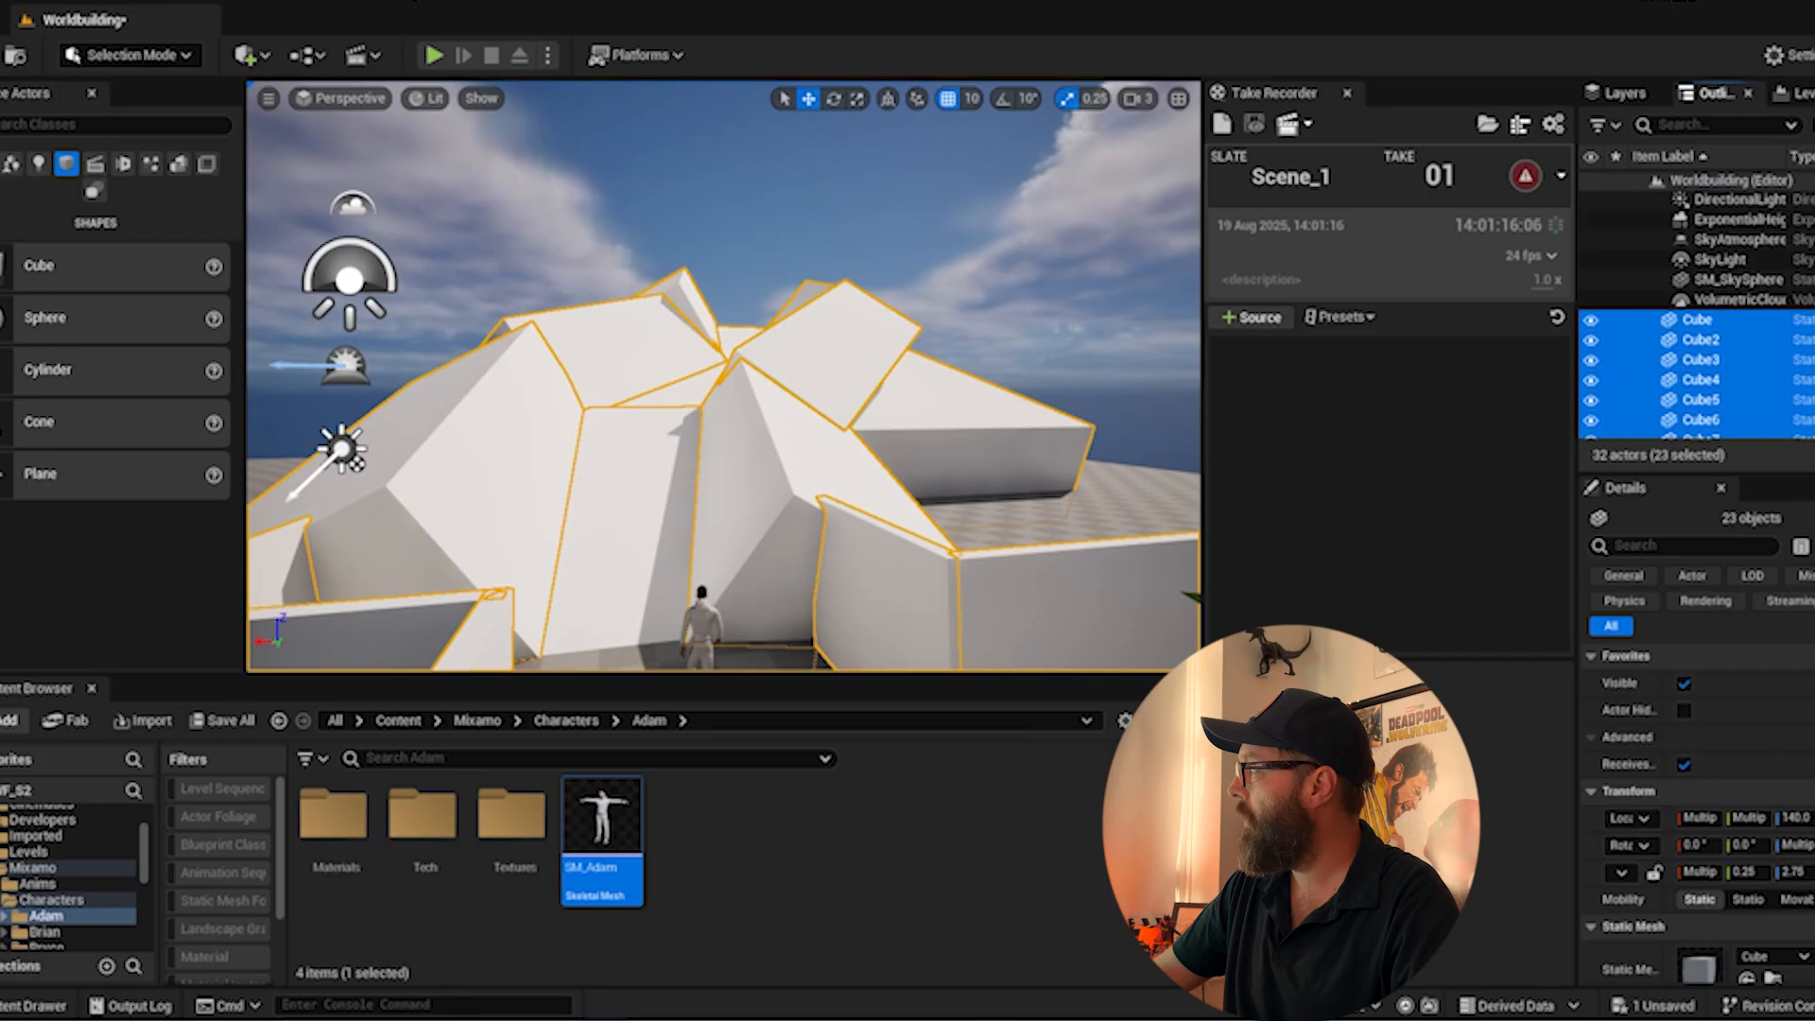
{"action": "scroll", "coordinate": [1699, 312], "scroll_direction": "up", "scroll_amount": 5}
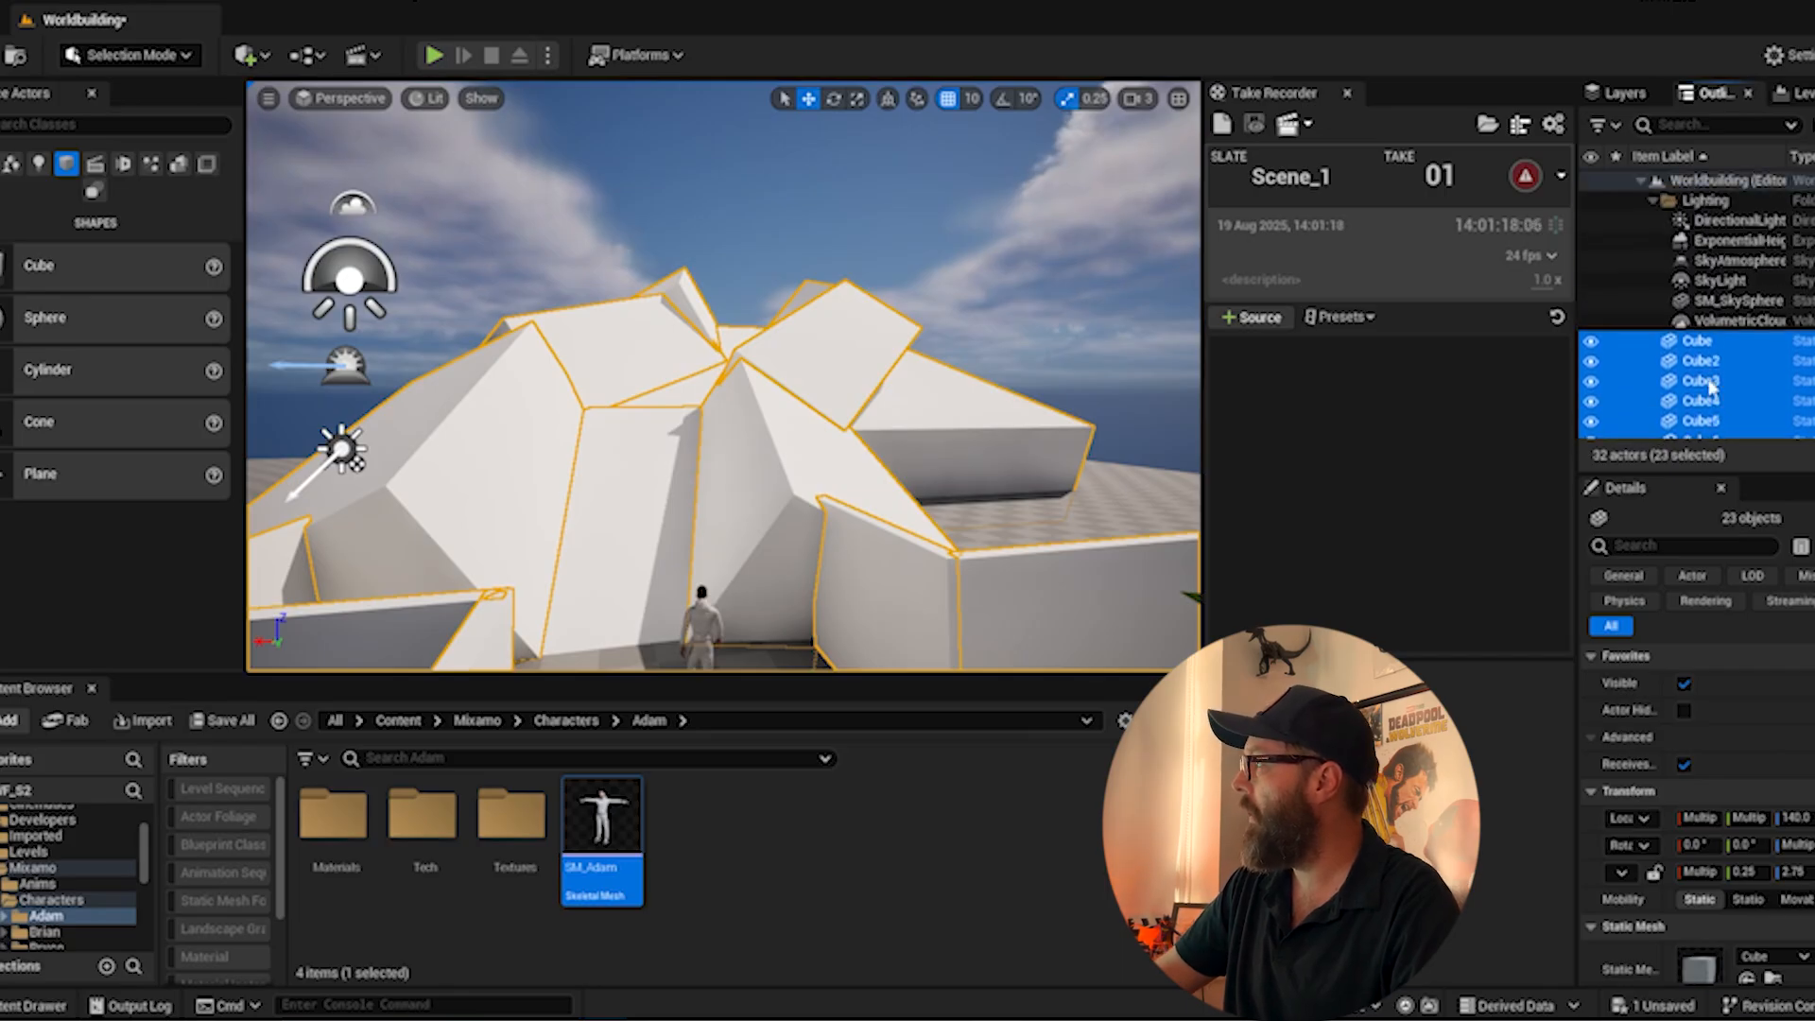
{"action": "right_click", "coordinate": [1711, 387]}
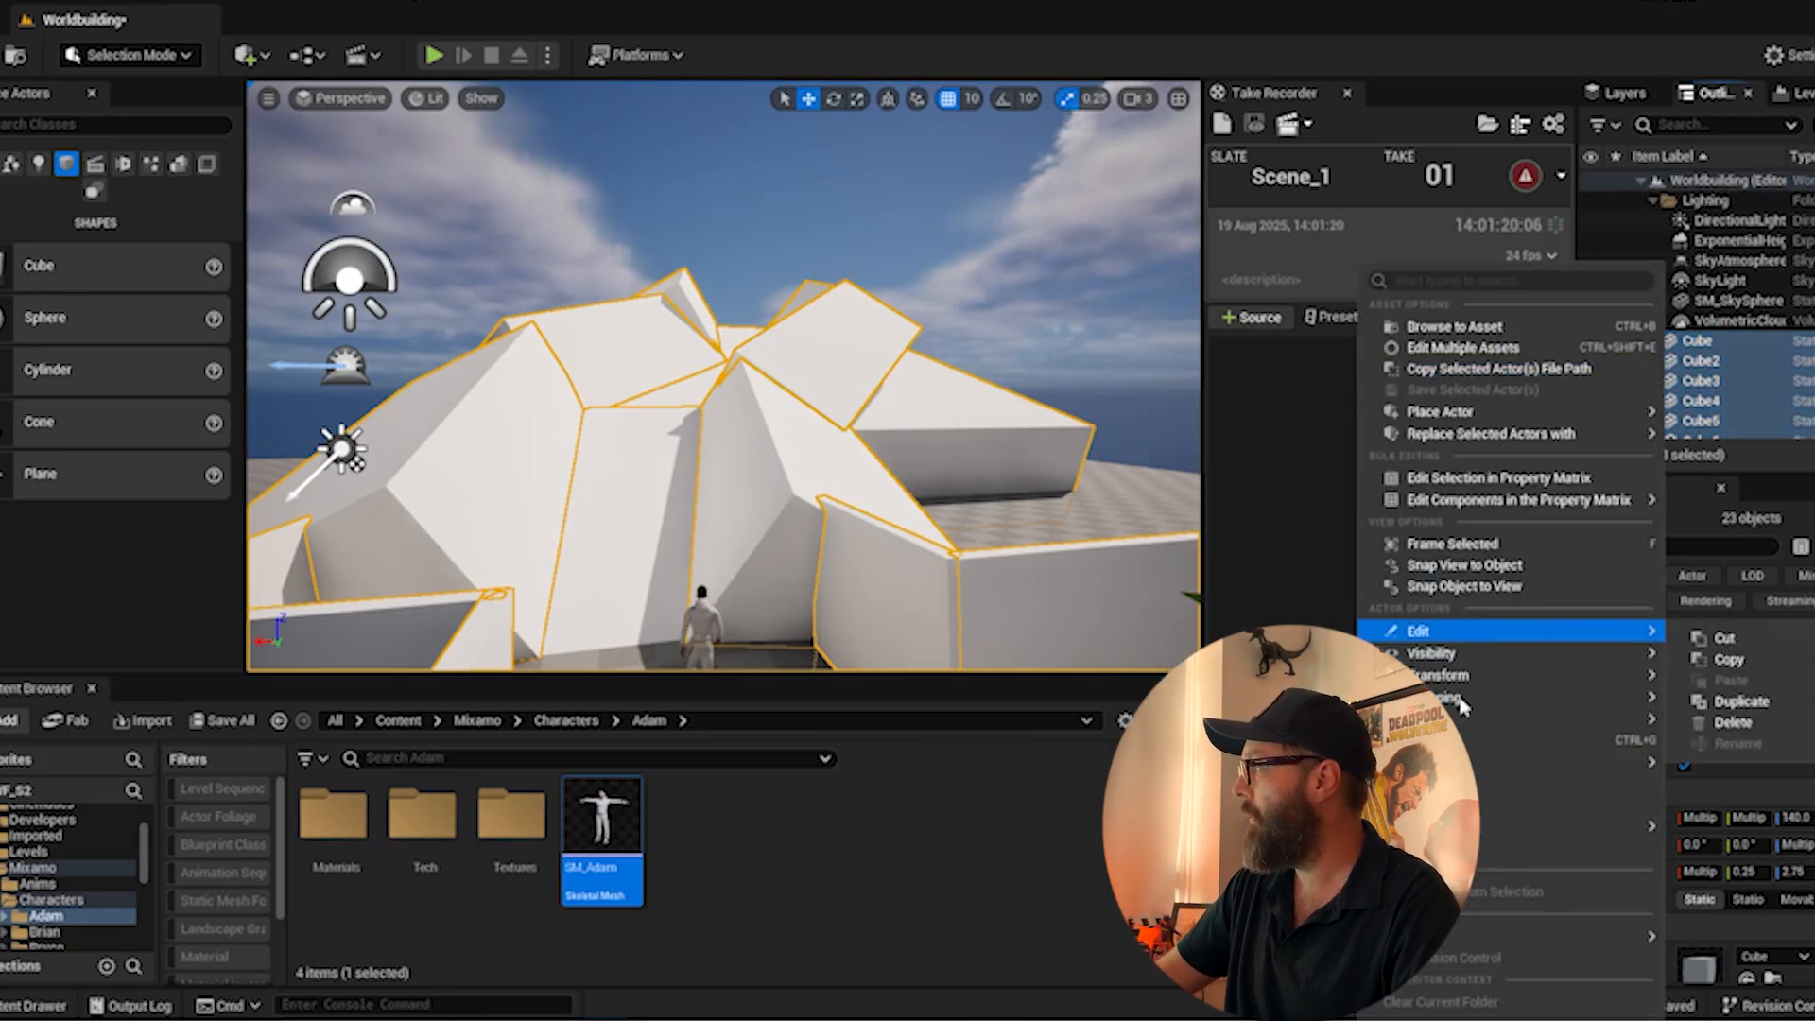
{"action": "mouse_move", "coordinate": [1458, 940]}
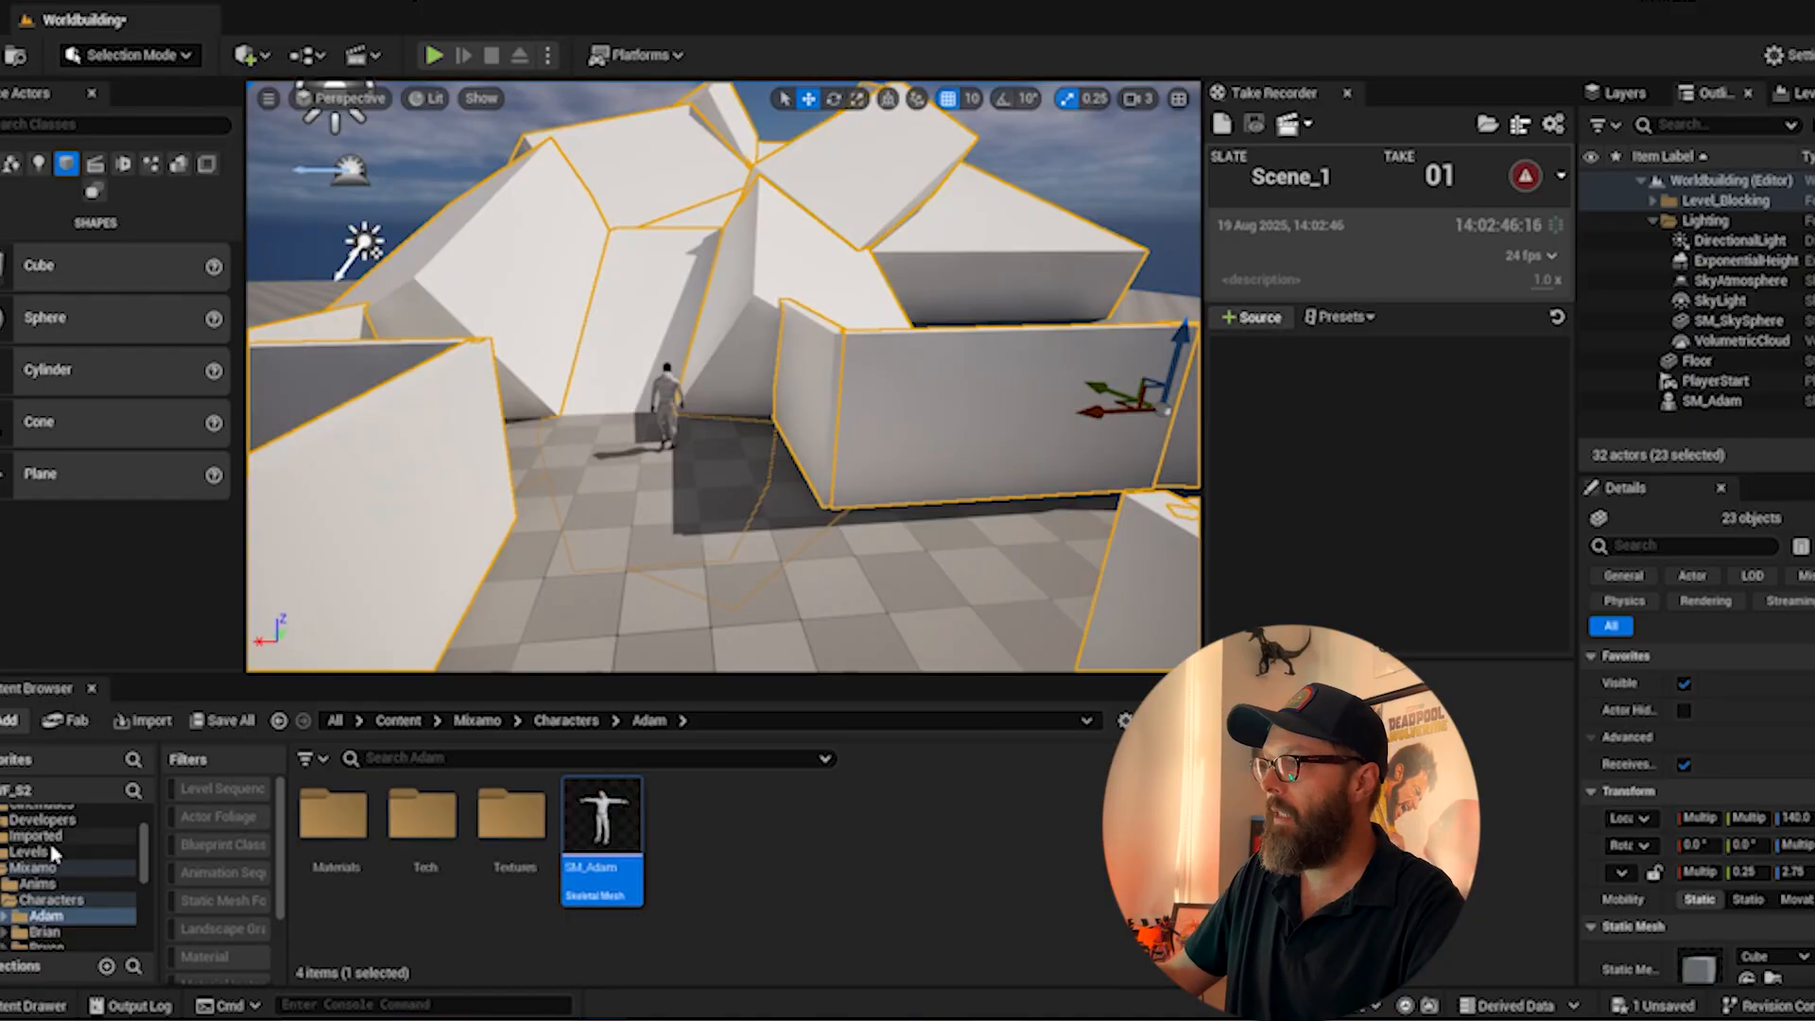
- Rename the Worldbuilding level in the S2_E08_Worldbuilding folder to ML_Worldbuilding
{"action": "left_click_drag", "start_coordinate": [143, 840], "coordinate": [153, 820]}
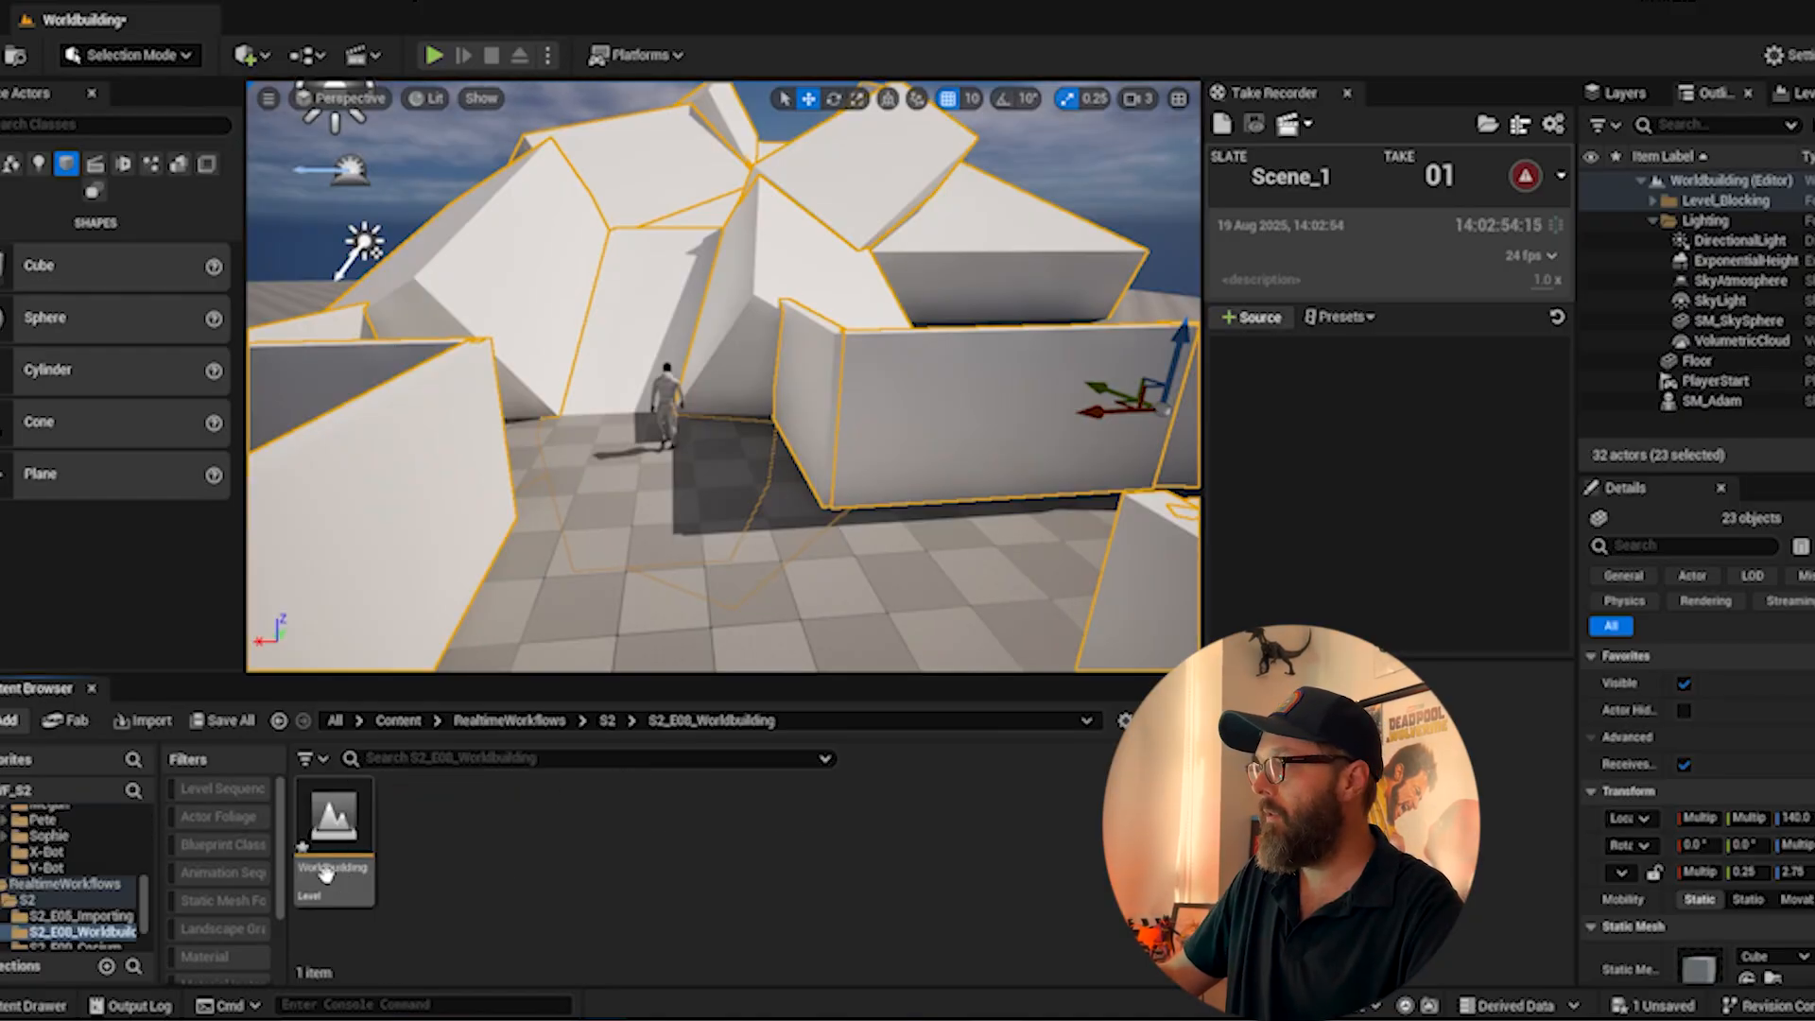
{"action": "left_click", "coordinate": [324, 874]}
{"action": "left_click", "coordinate": [331, 868]}
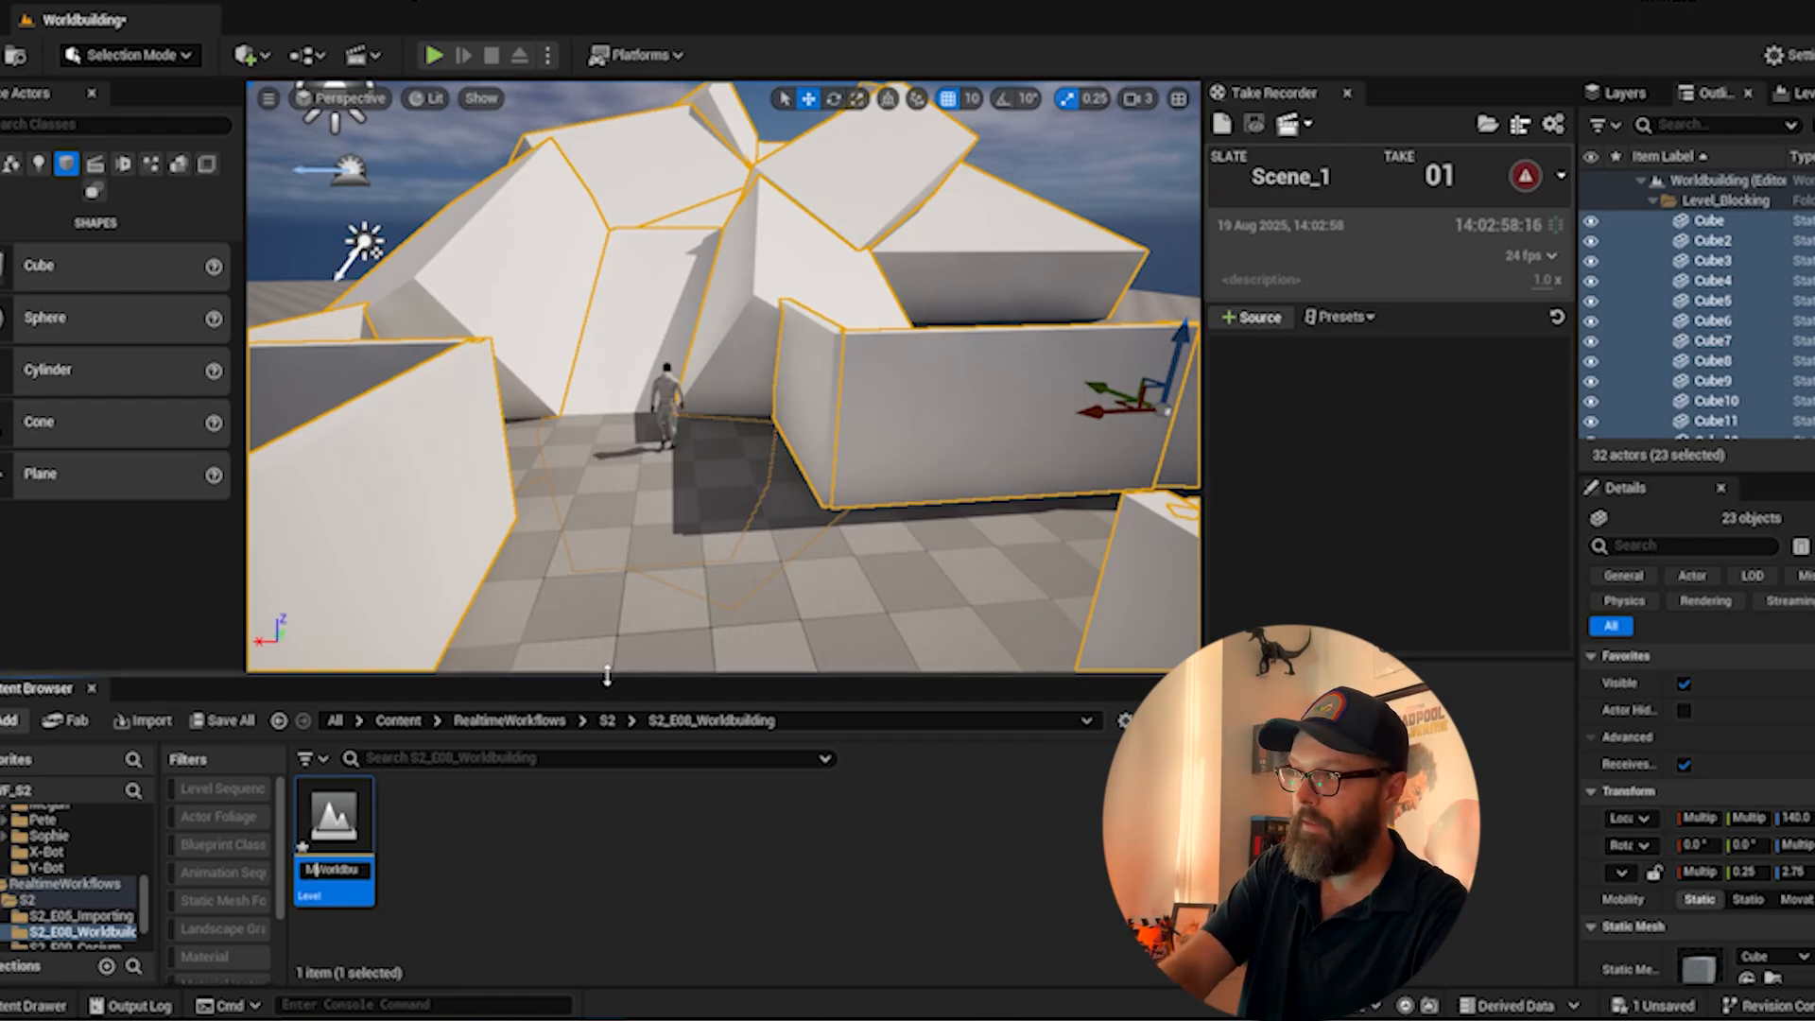
{"action": "type", "text": "ML_"}
- Create a level named SL_Blocking and add it under the persistent level as an Always Loaded sublevel
{"action": "right_click", "coordinate": [448, 856]}
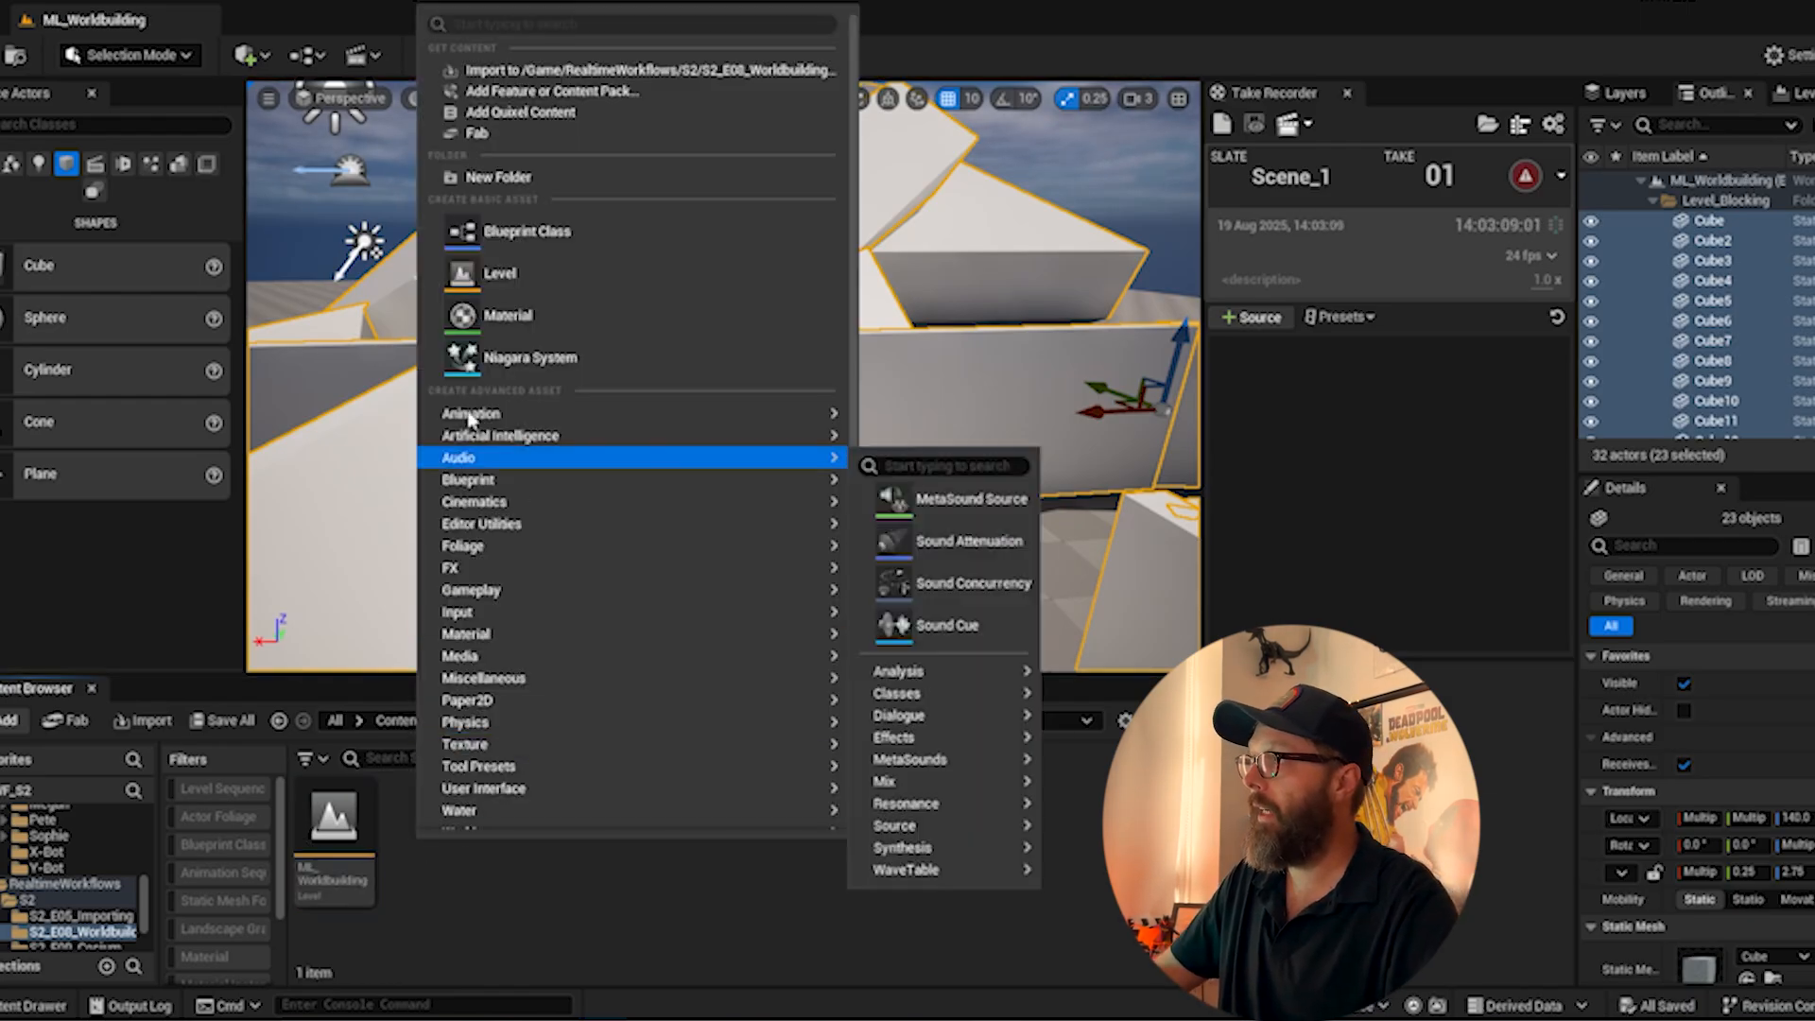
{"action": "left_click", "coordinate": [472, 272]}
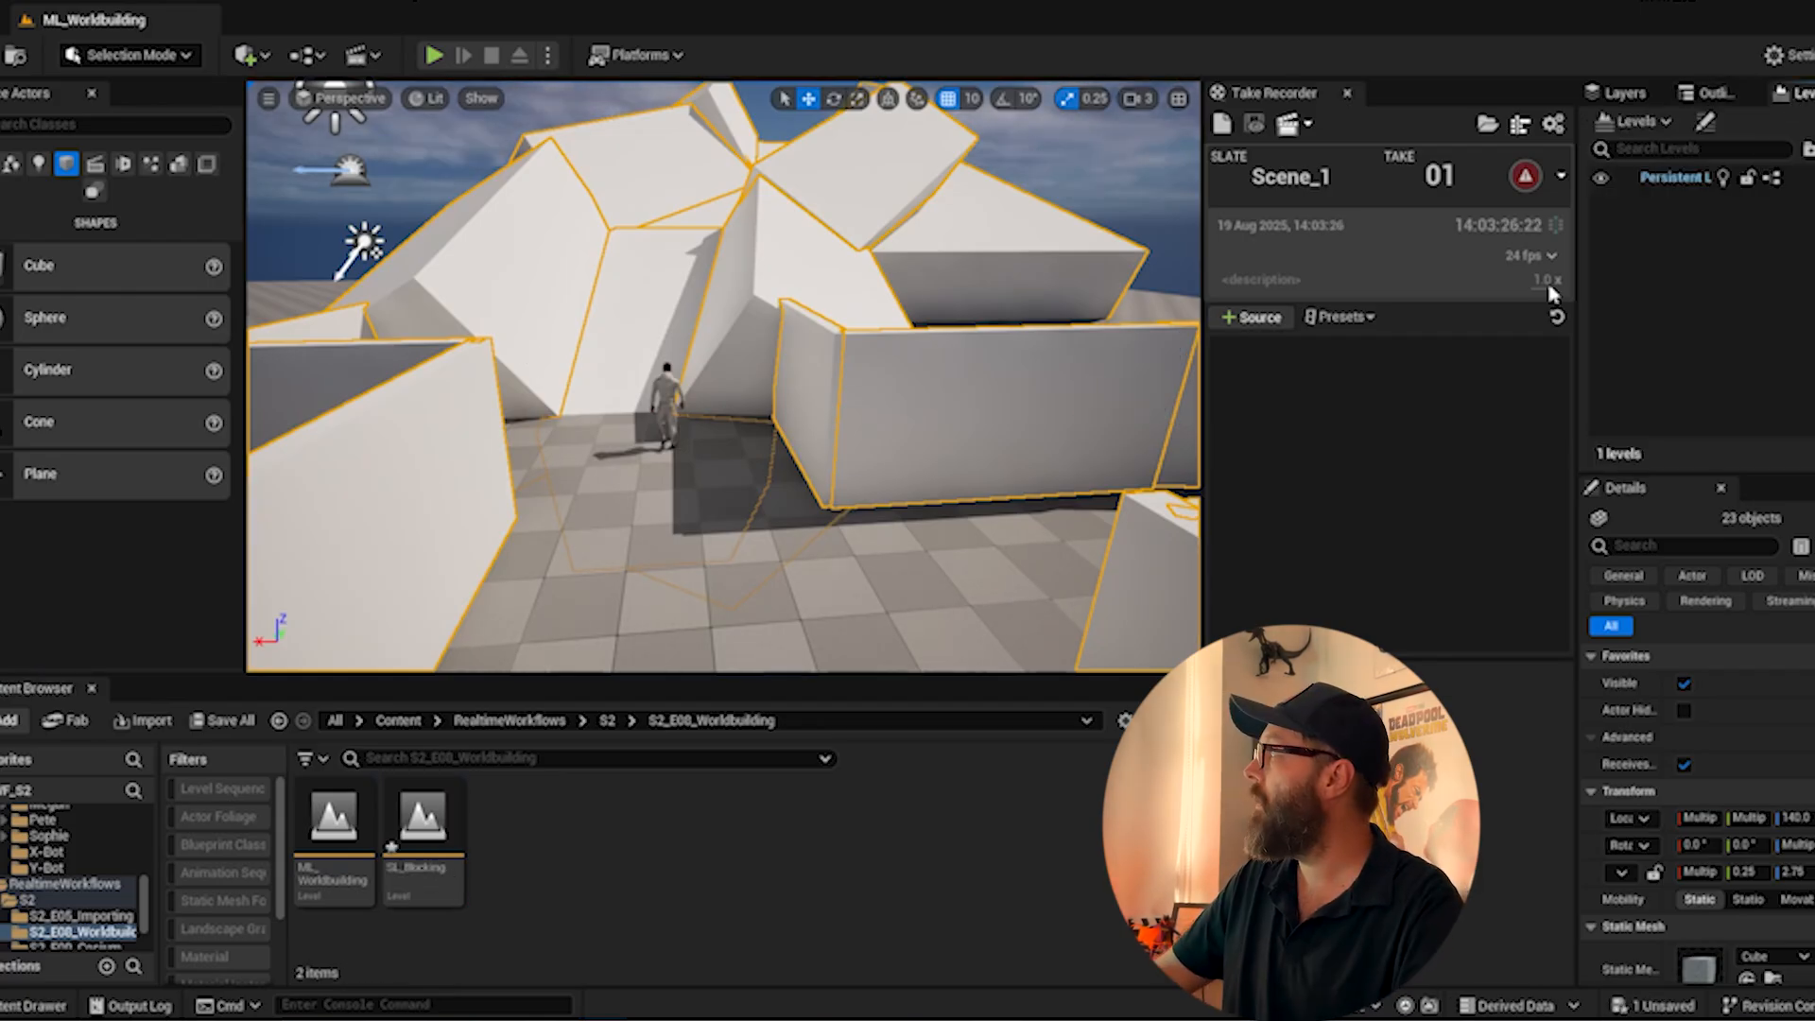
{"action": "left_click_drag", "start_coordinate": [423, 820], "coordinate": [1685, 218]}
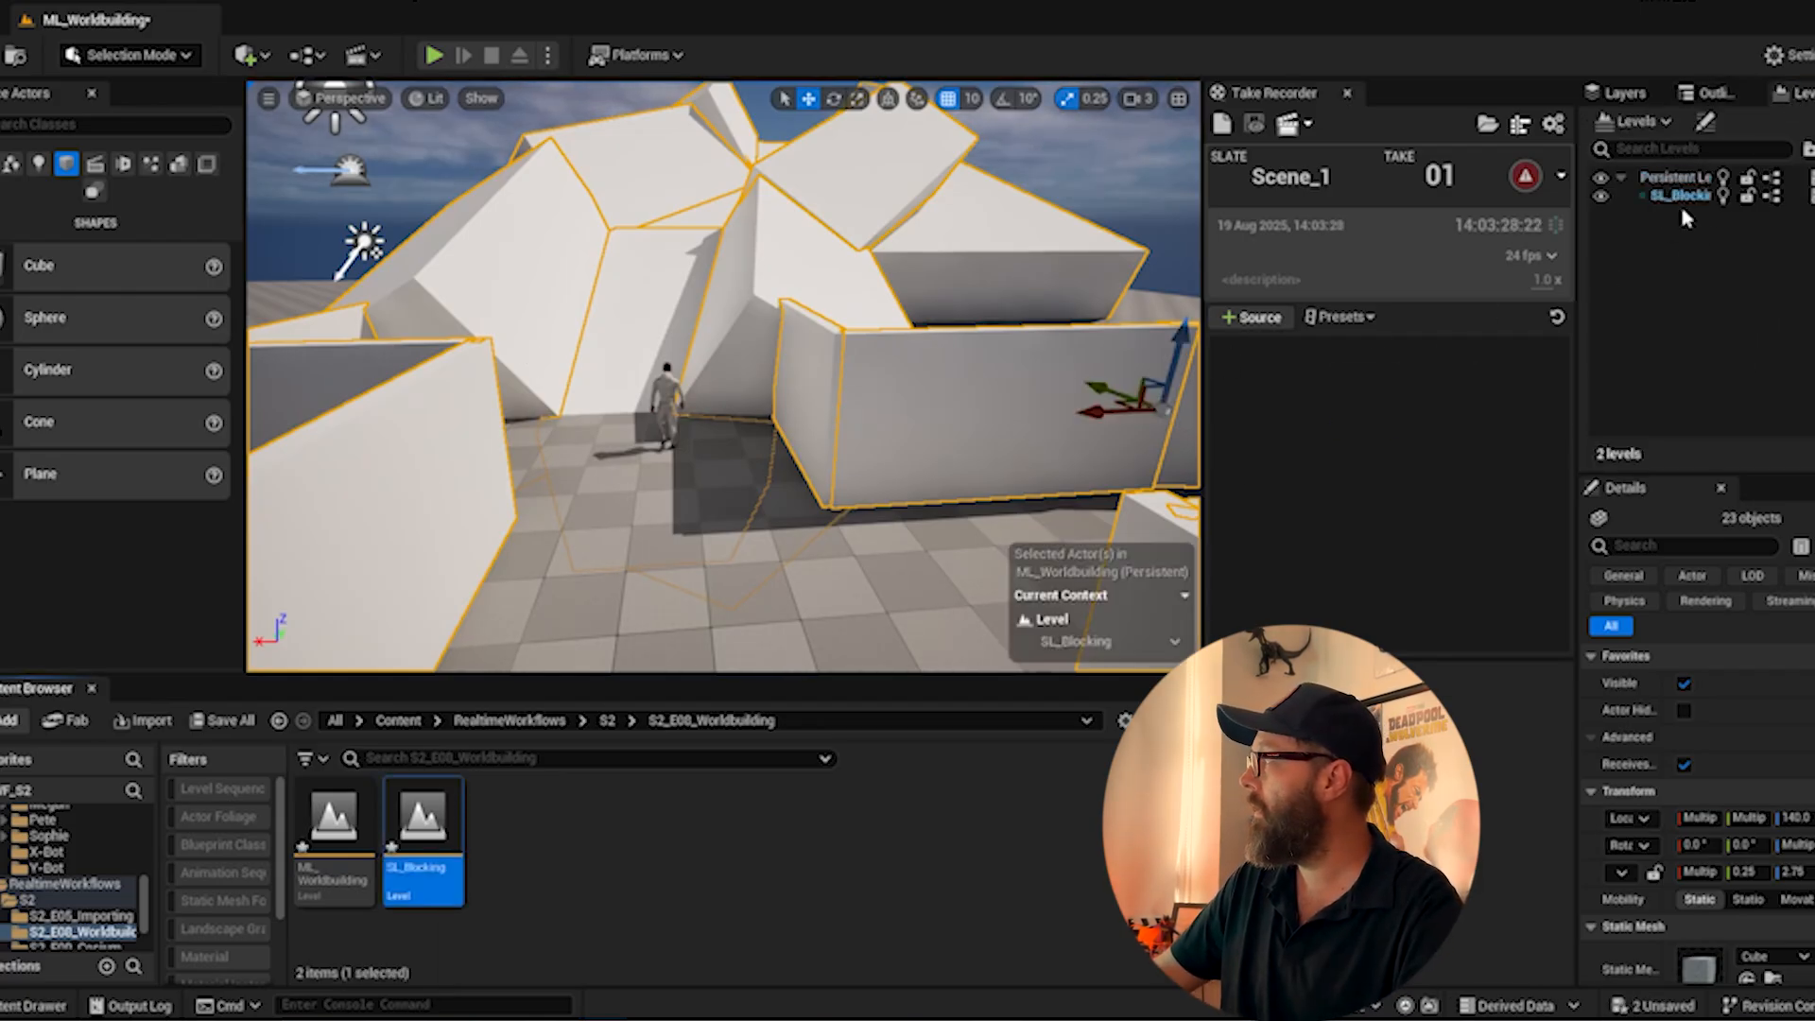
{"action": "right_click", "coordinate": [1661, 196]}
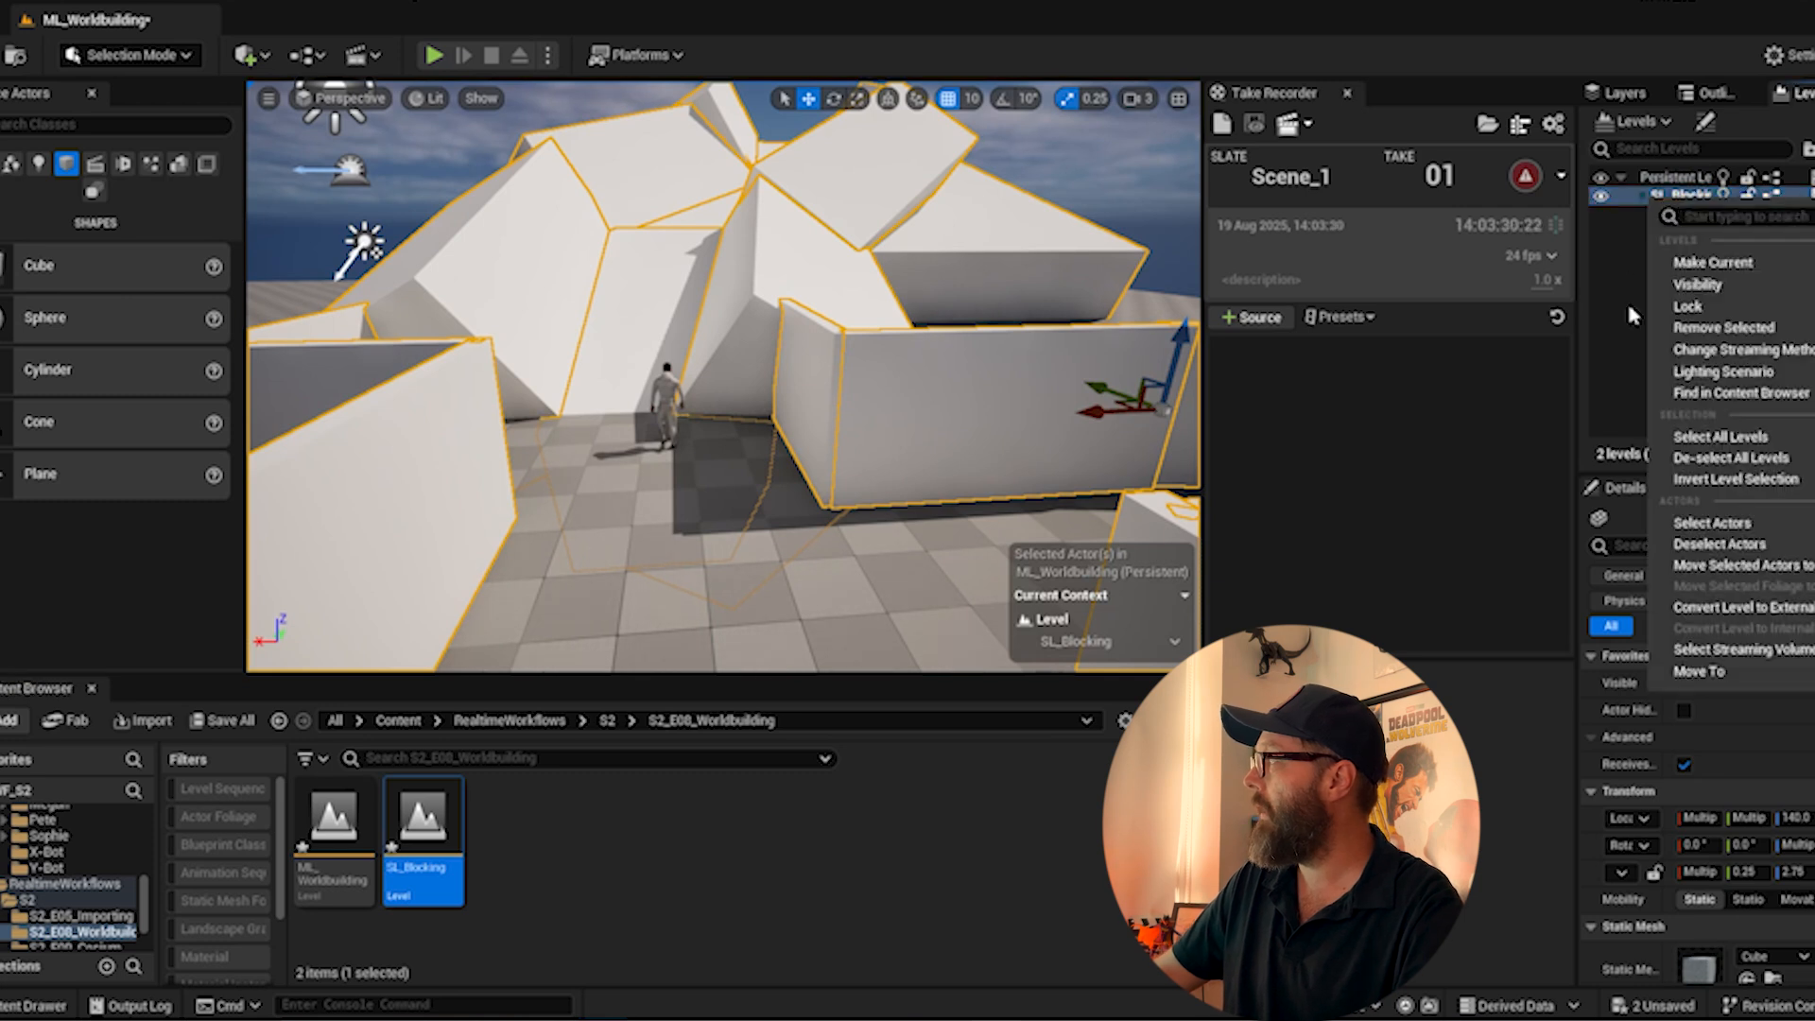
{"action": "mouse_move", "coordinate": [1678, 349]}
{"action": "left_click", "coordinate": [1597, 378]}
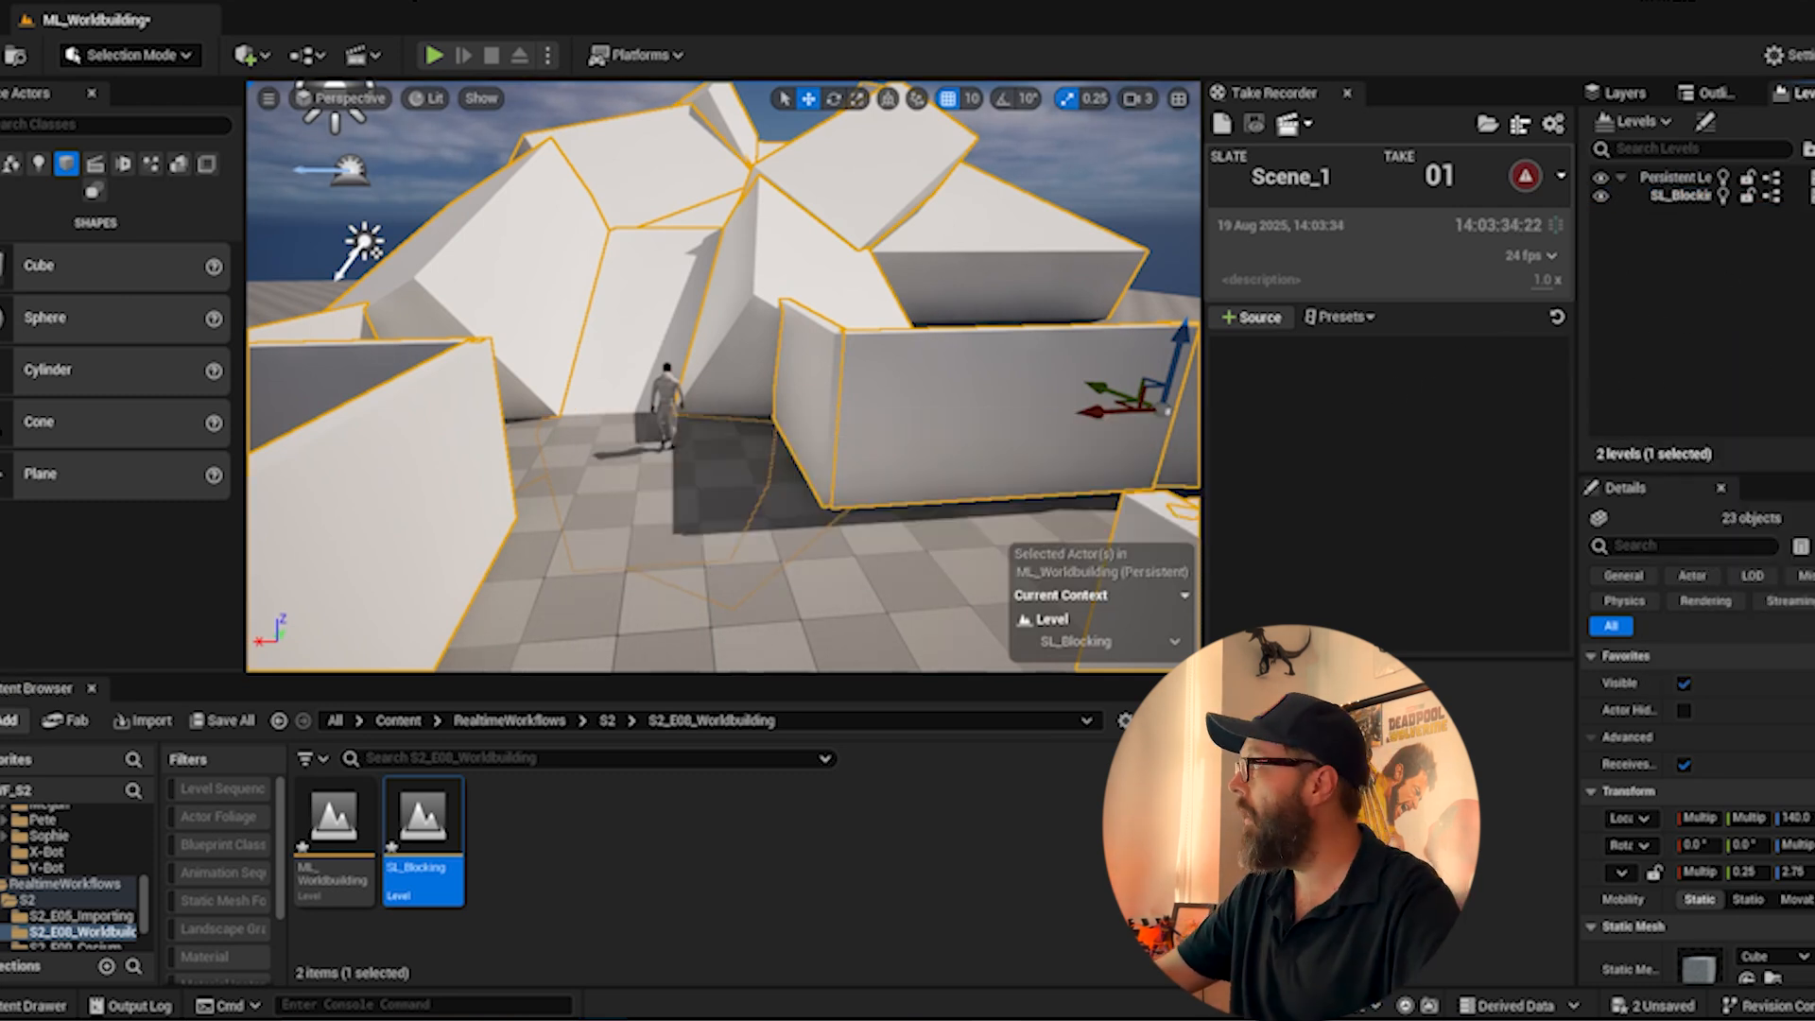
- Move the selected cubes into the SL_Blocking sublevel, and hide and reshow that level to check its contents
{"action": "left_click", "coordinate": [1713, 92]}
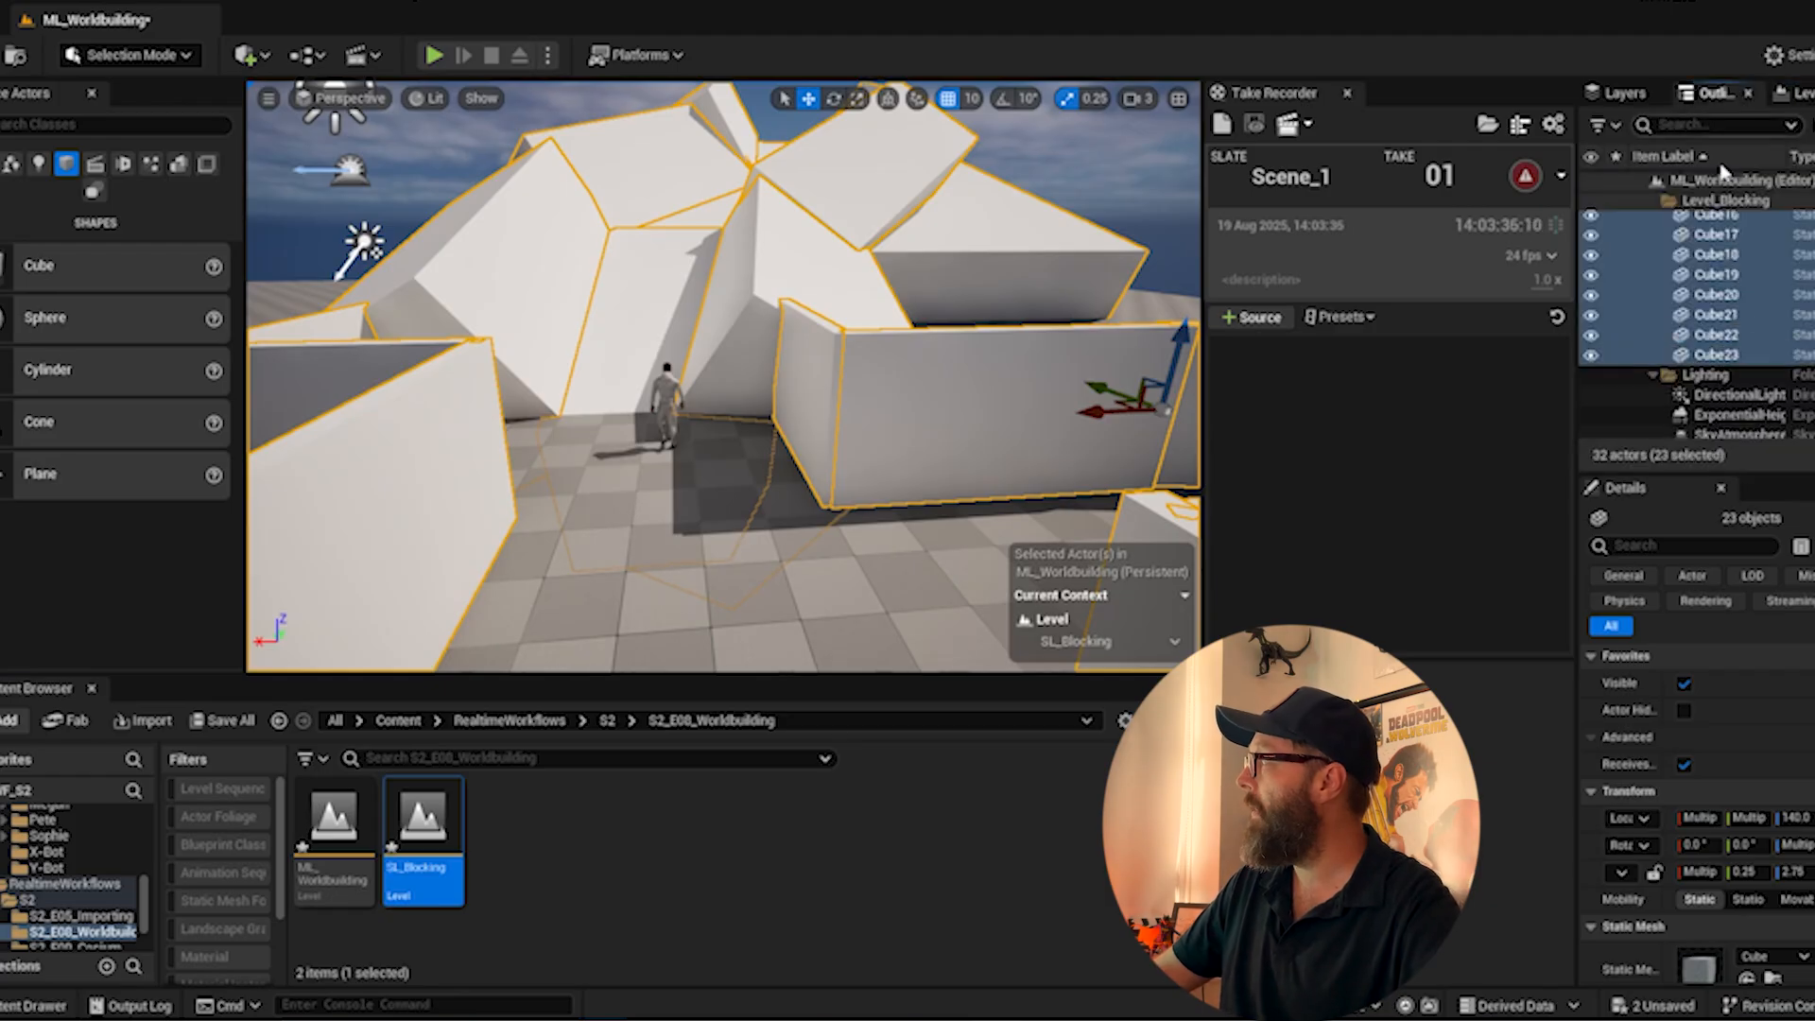
{"action": "right_click", "coordinate": [1699, 255]}
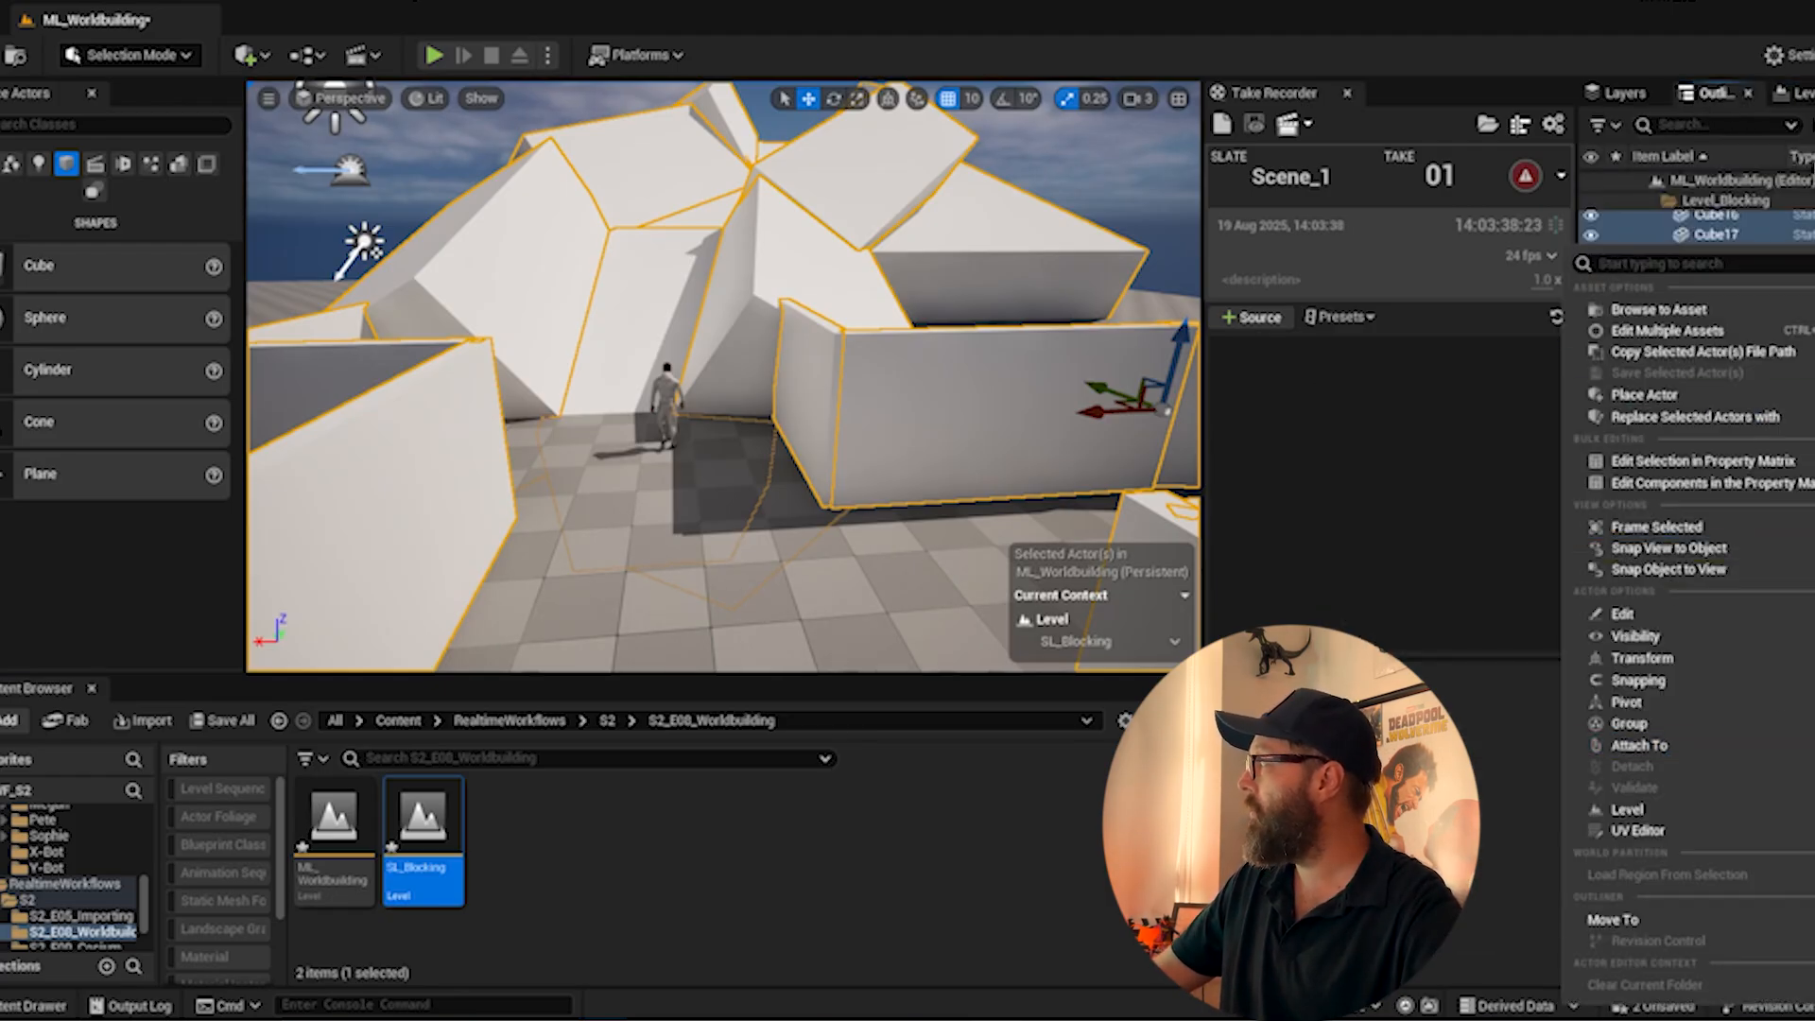
{"action": "left_click", "coordinate": [1799, 92]}
{"action": "left_click", "coordinate": [1664, 196]}
{"action": "right_click", "coordinate": [1656, 197]}
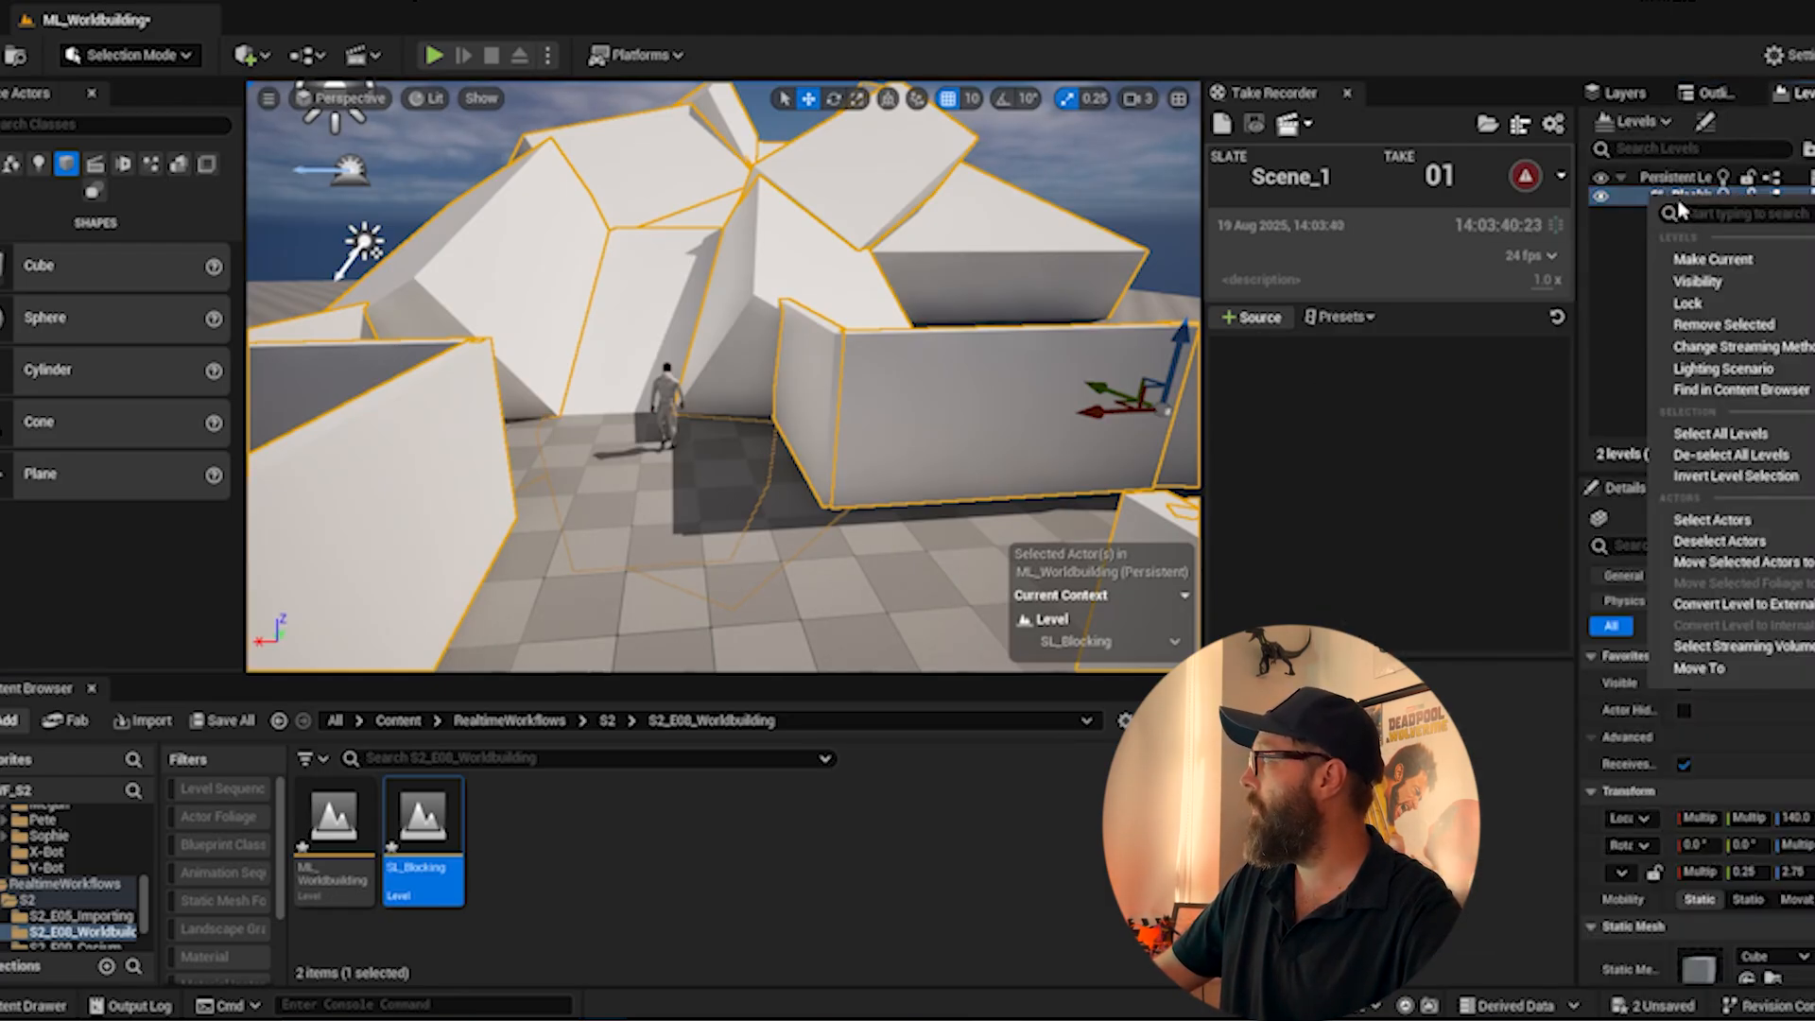
{"action": "left_click", "coordinate": [1758, 561]}
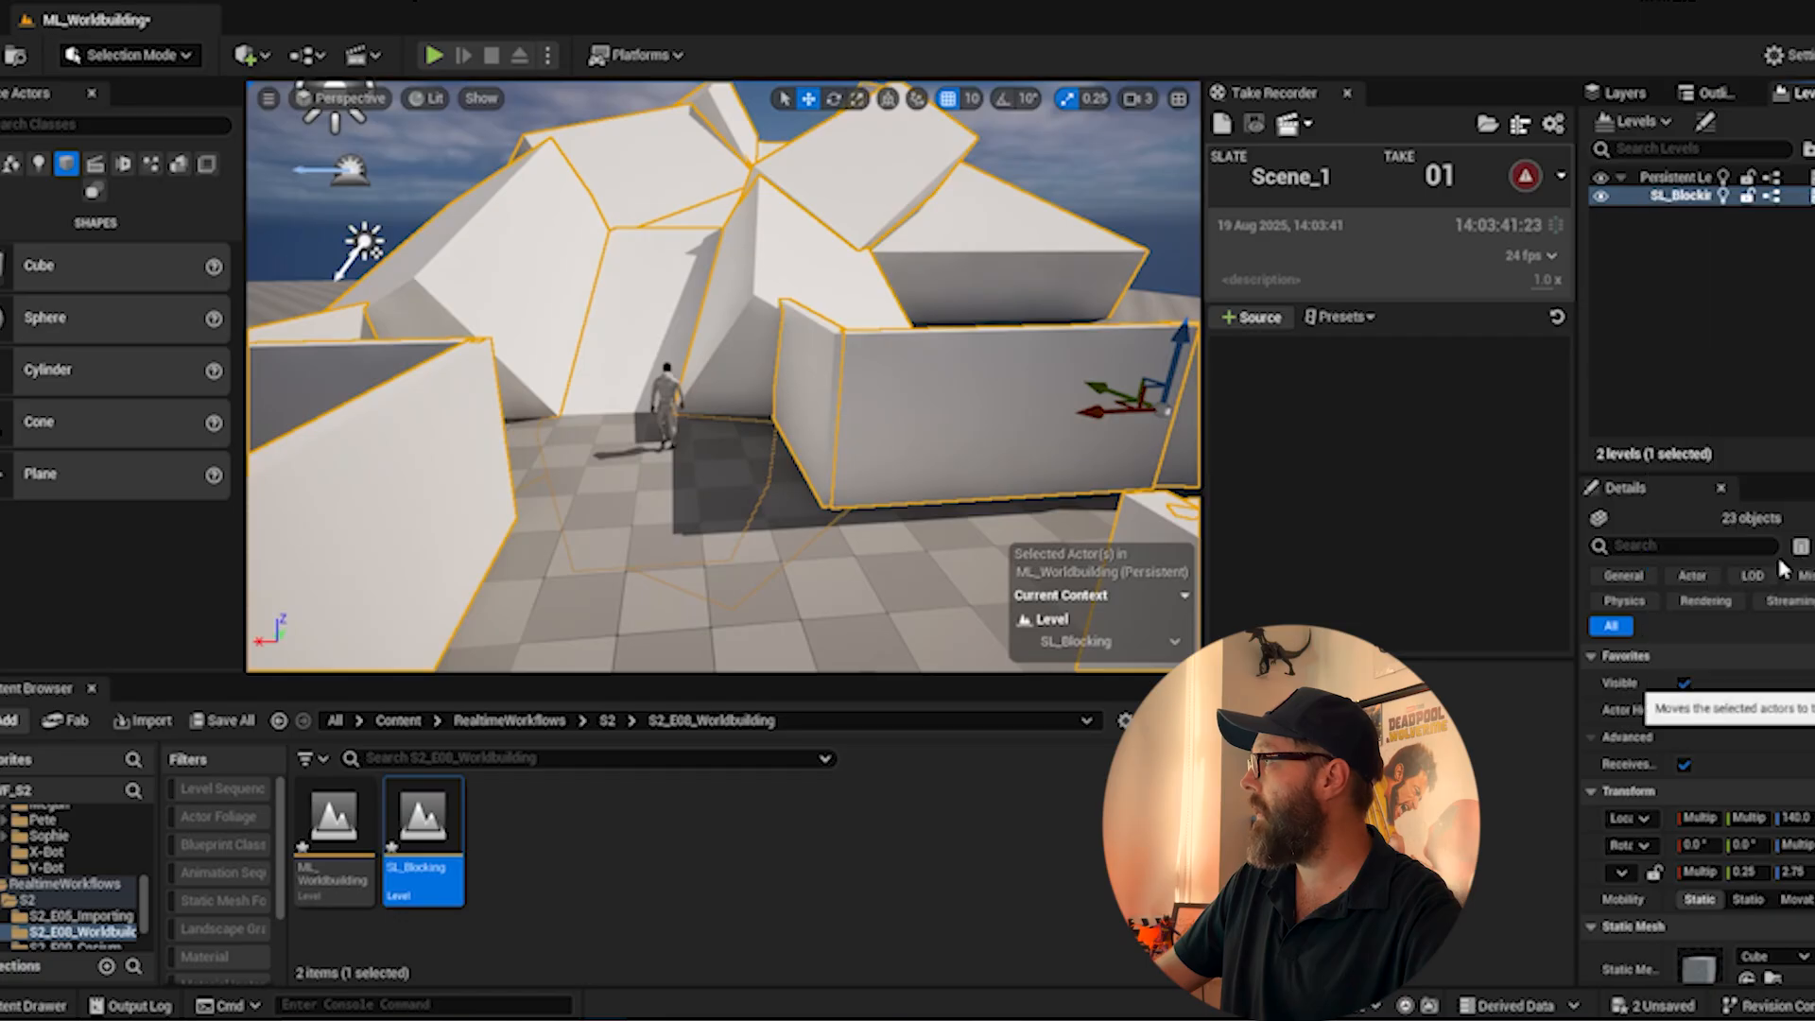
{"action": "left_click", "coordinate": [1601, 195]}
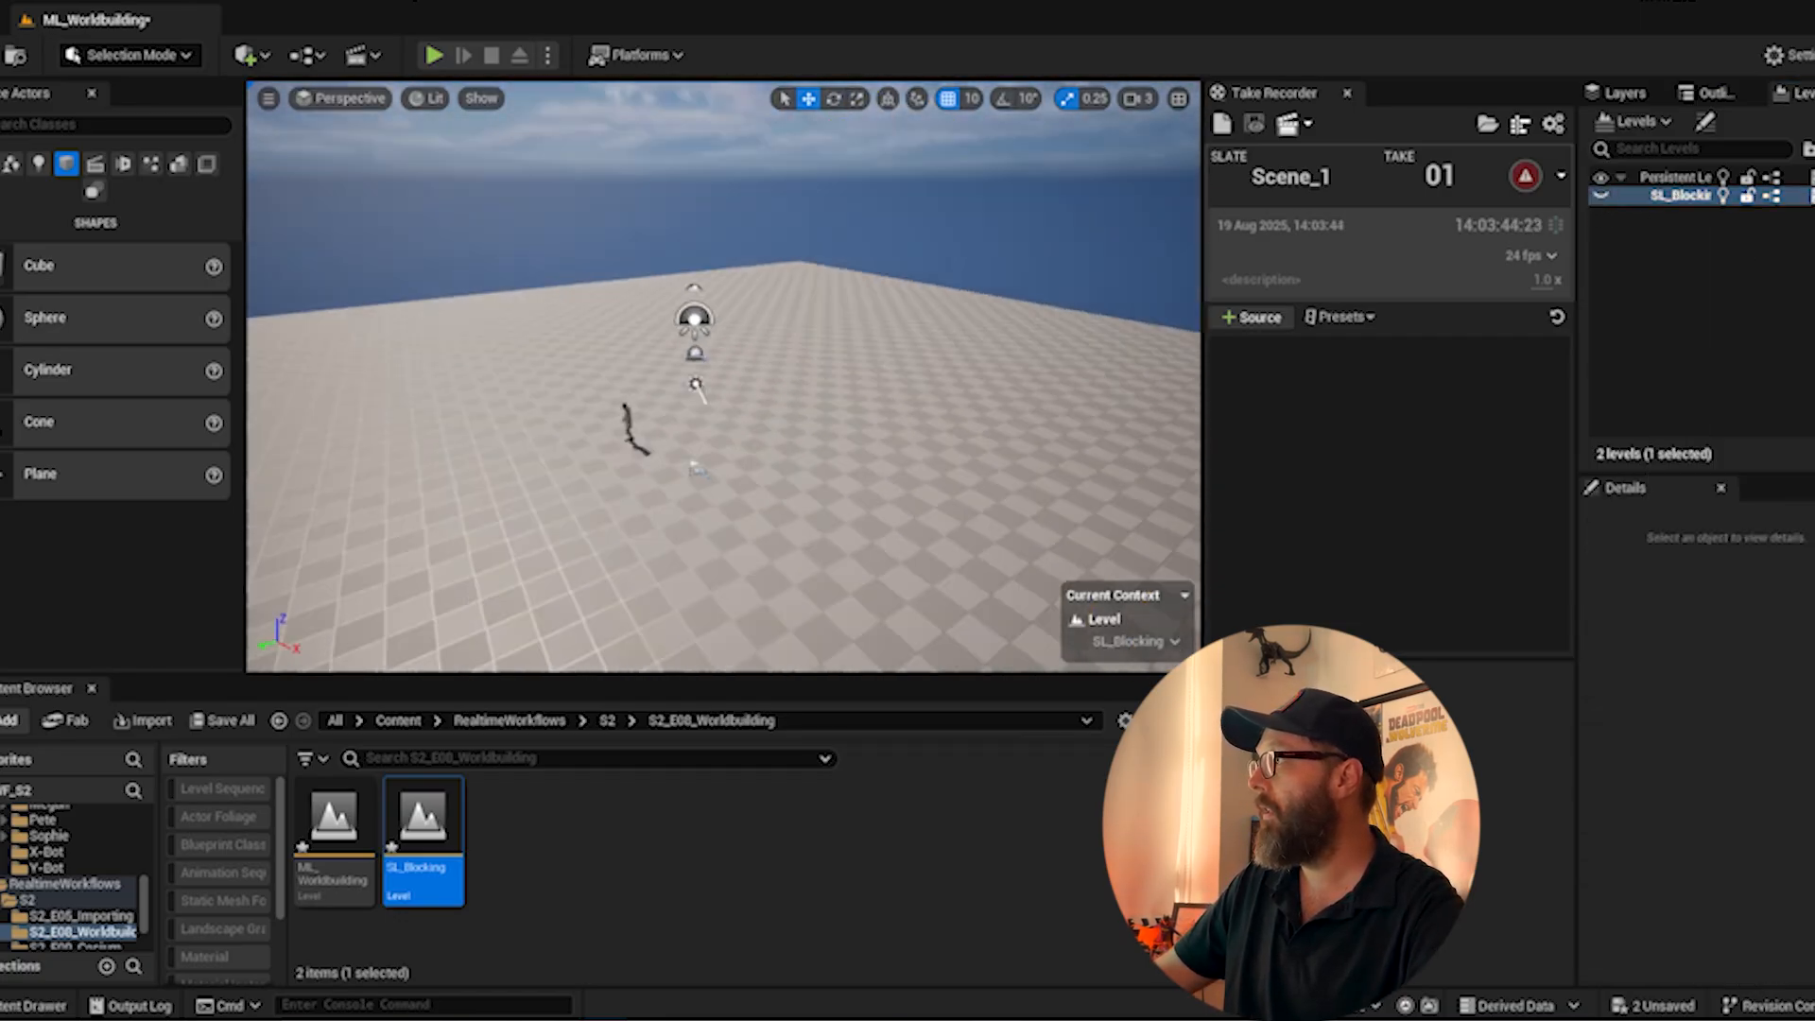
{"action": "left_click", "coordinate": [1600, 196]}
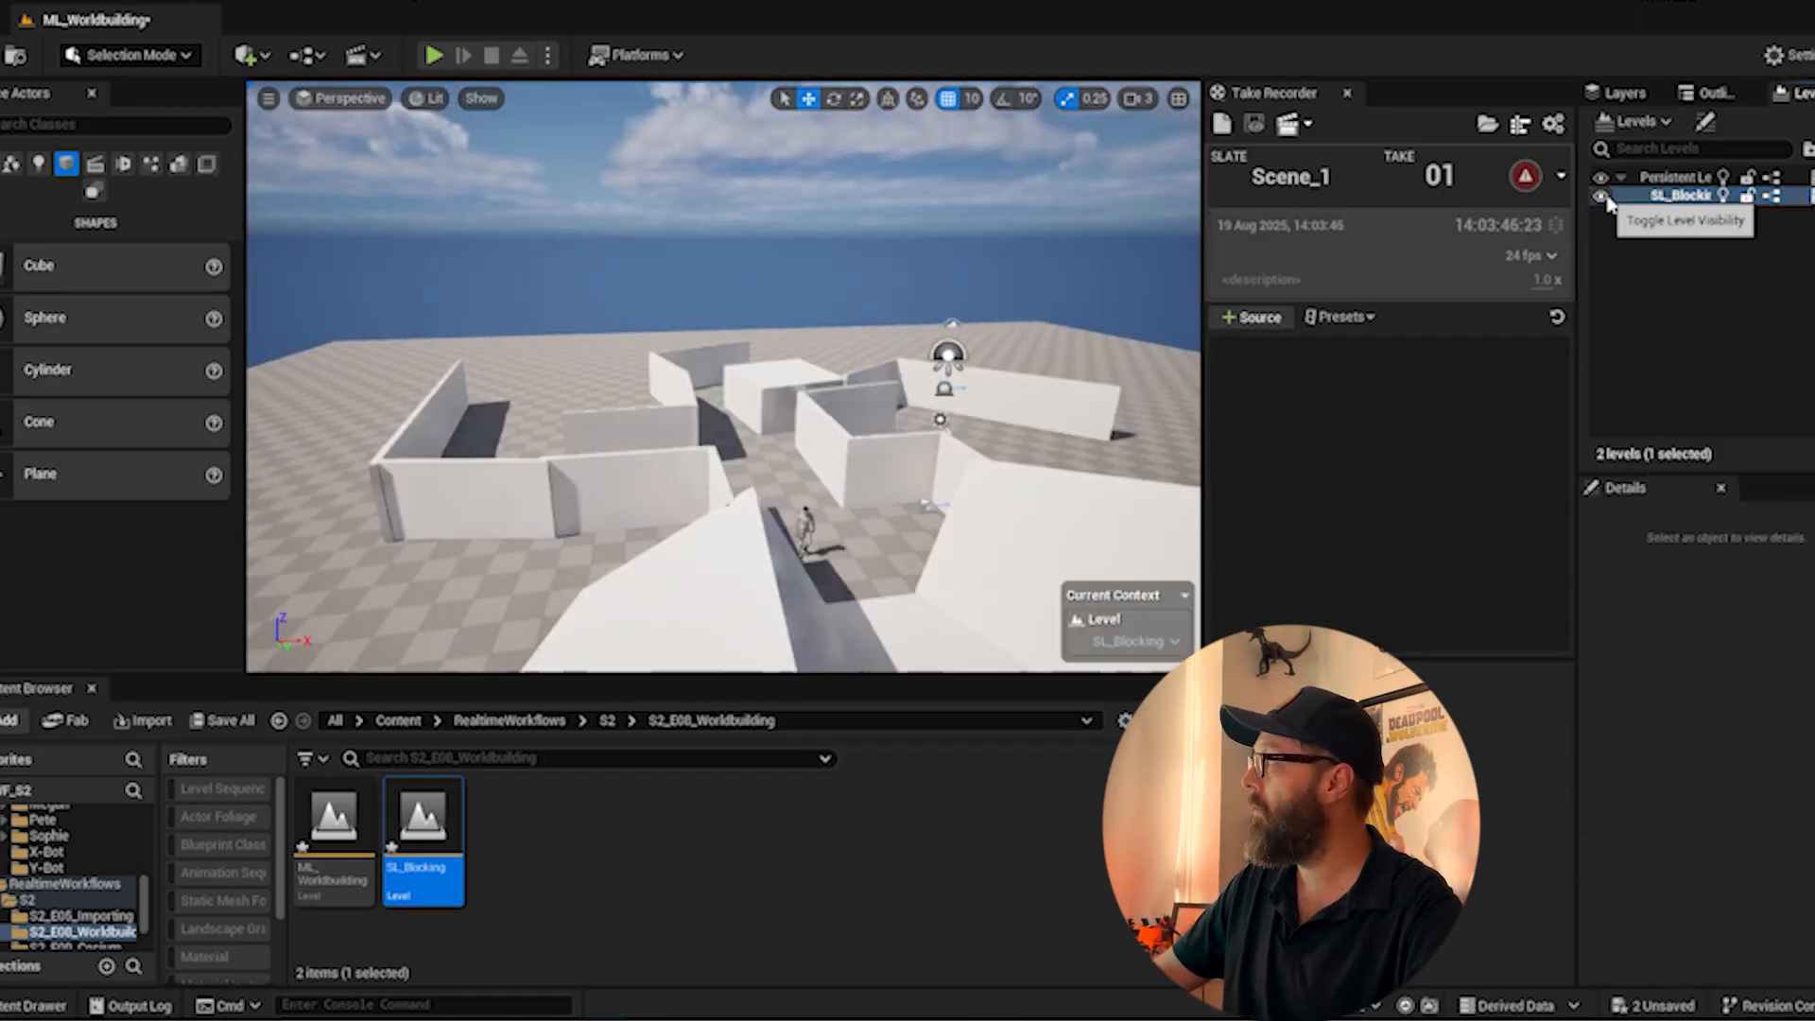
{"action": "left_click_drag", "start_coordinate": [753, 284], "coordinate": [1049, 308], "text": "alt"}
- Create a level named SL_Geometry and add it under the persistent level as an Always Loaded sublevel
{"action": "left_click", "coordinate": [541, 849]}
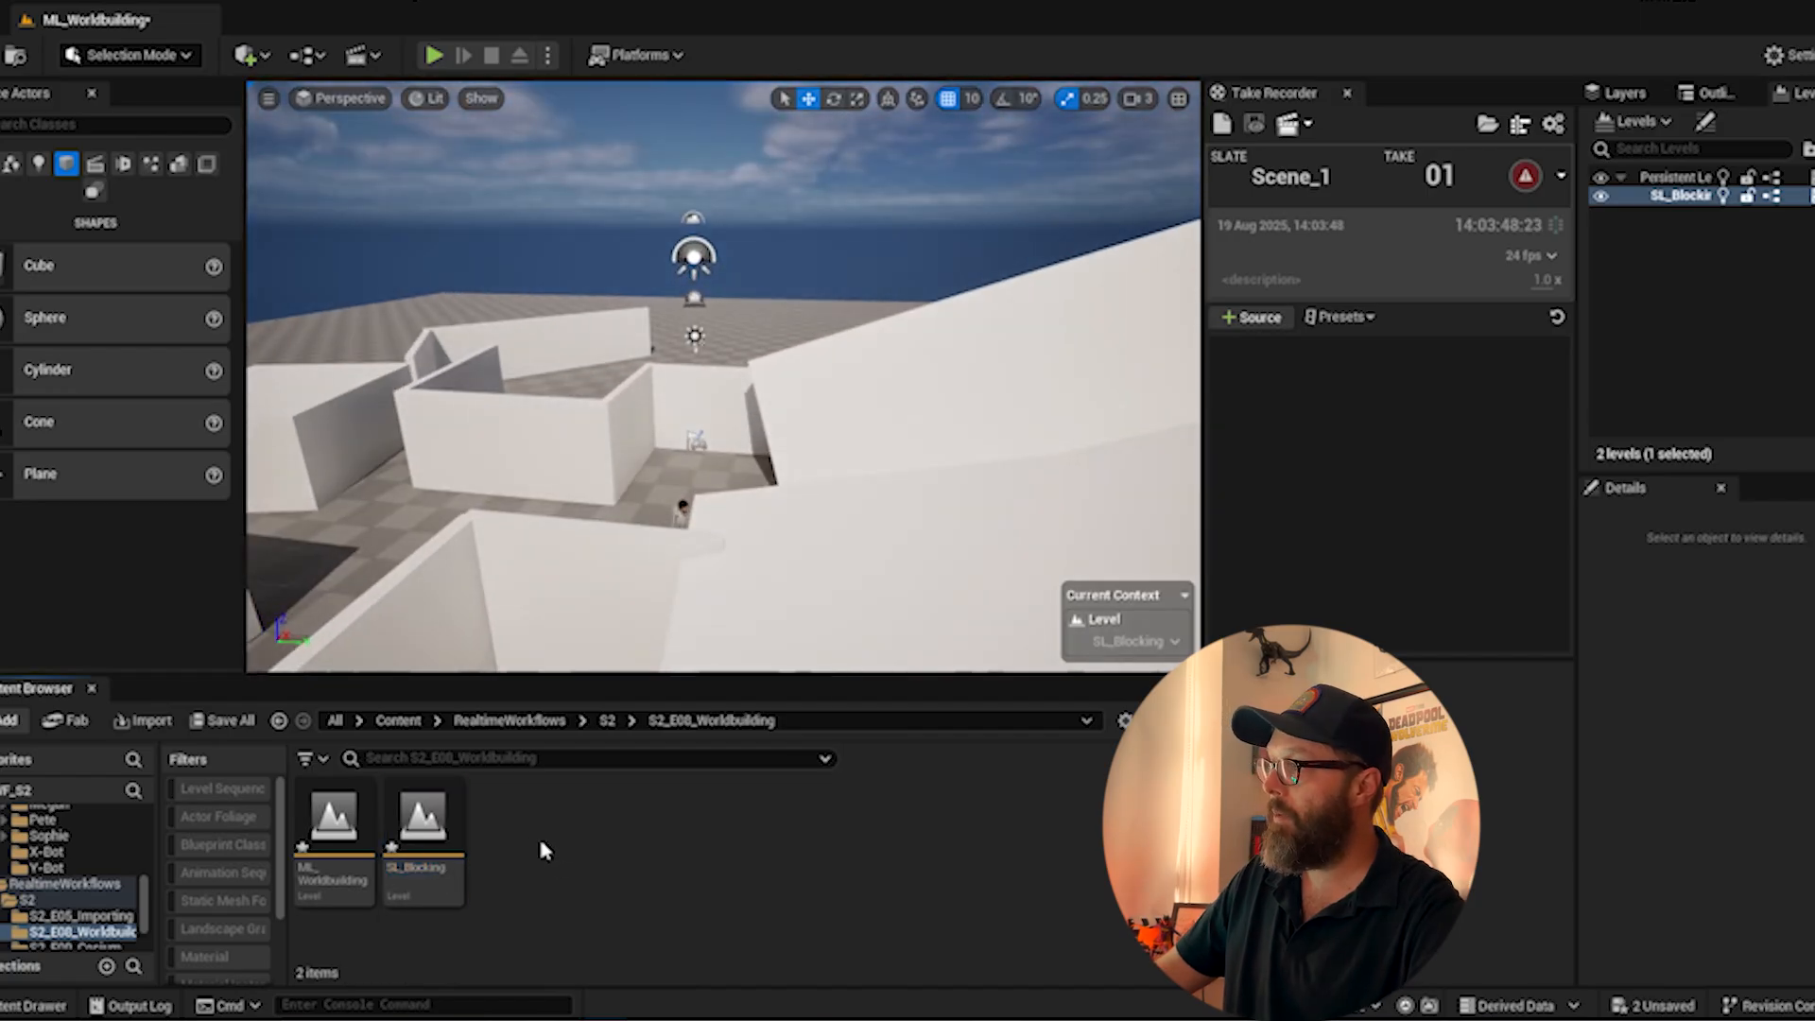
{"action": "right_click", "coordinate": [545, 846]}
{"action": "left_click", "coordinate": [680, 268]}
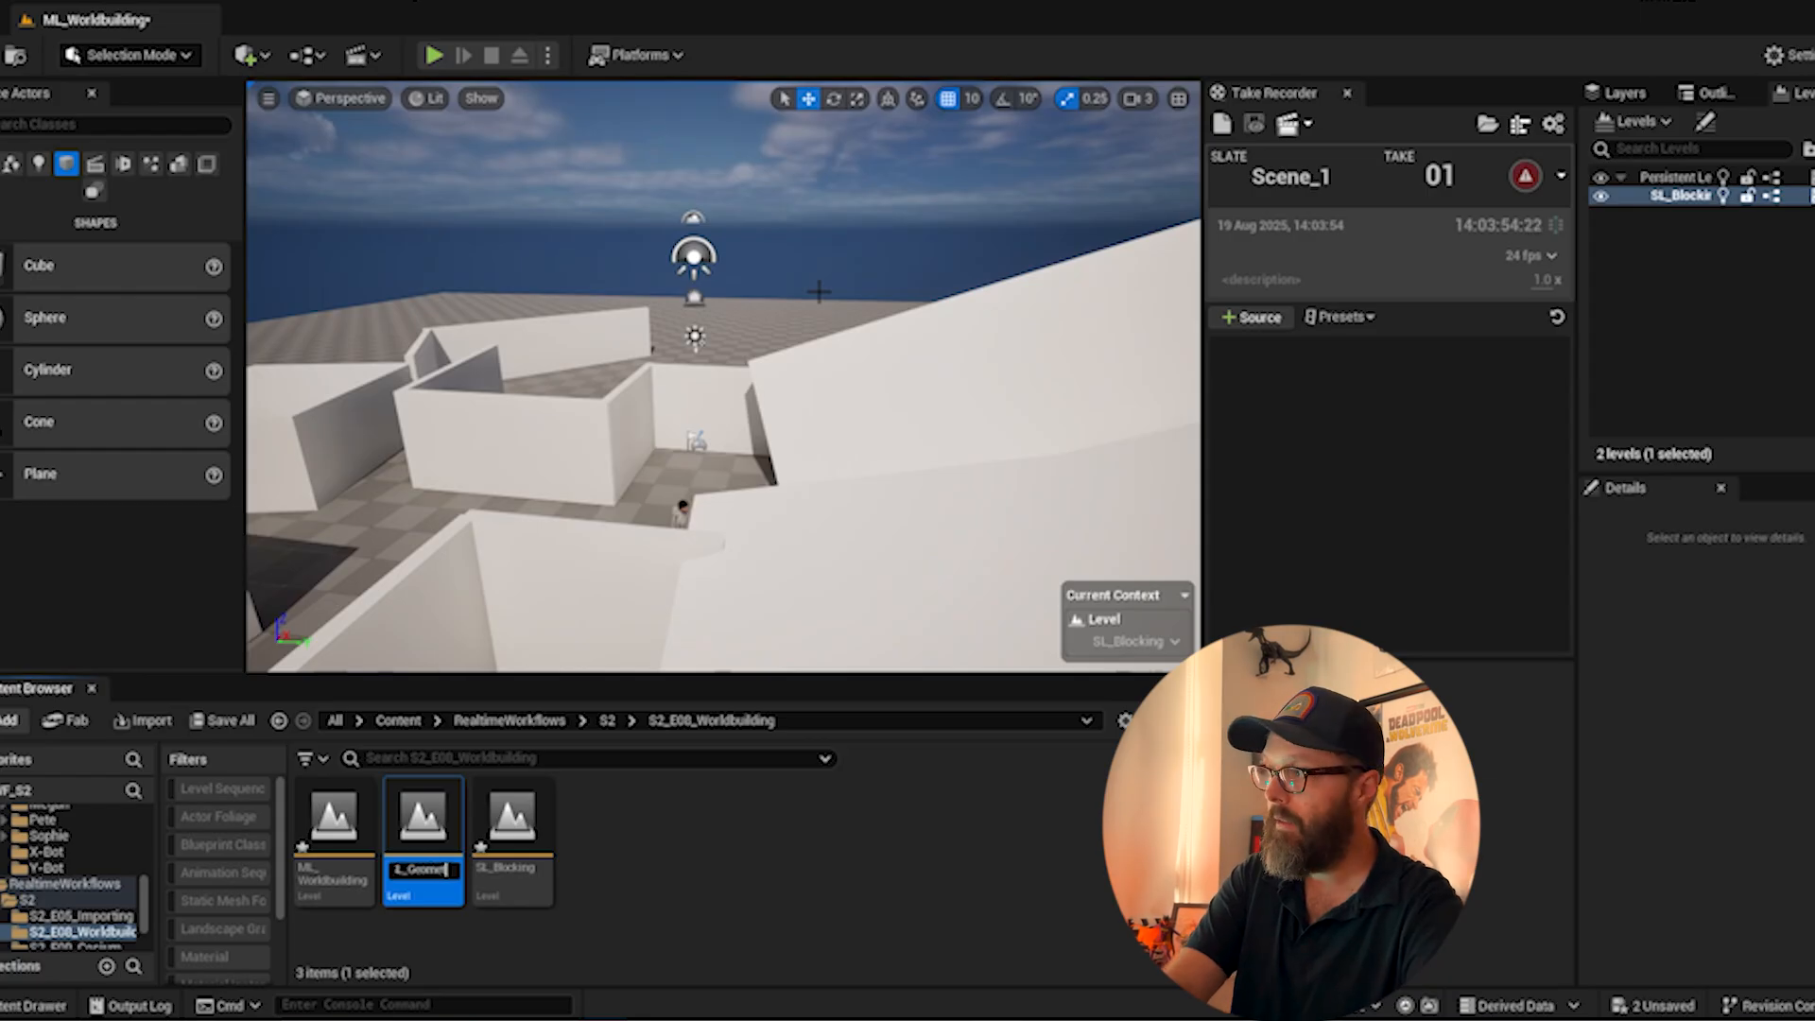
{"action": "key", "text": "Return"}
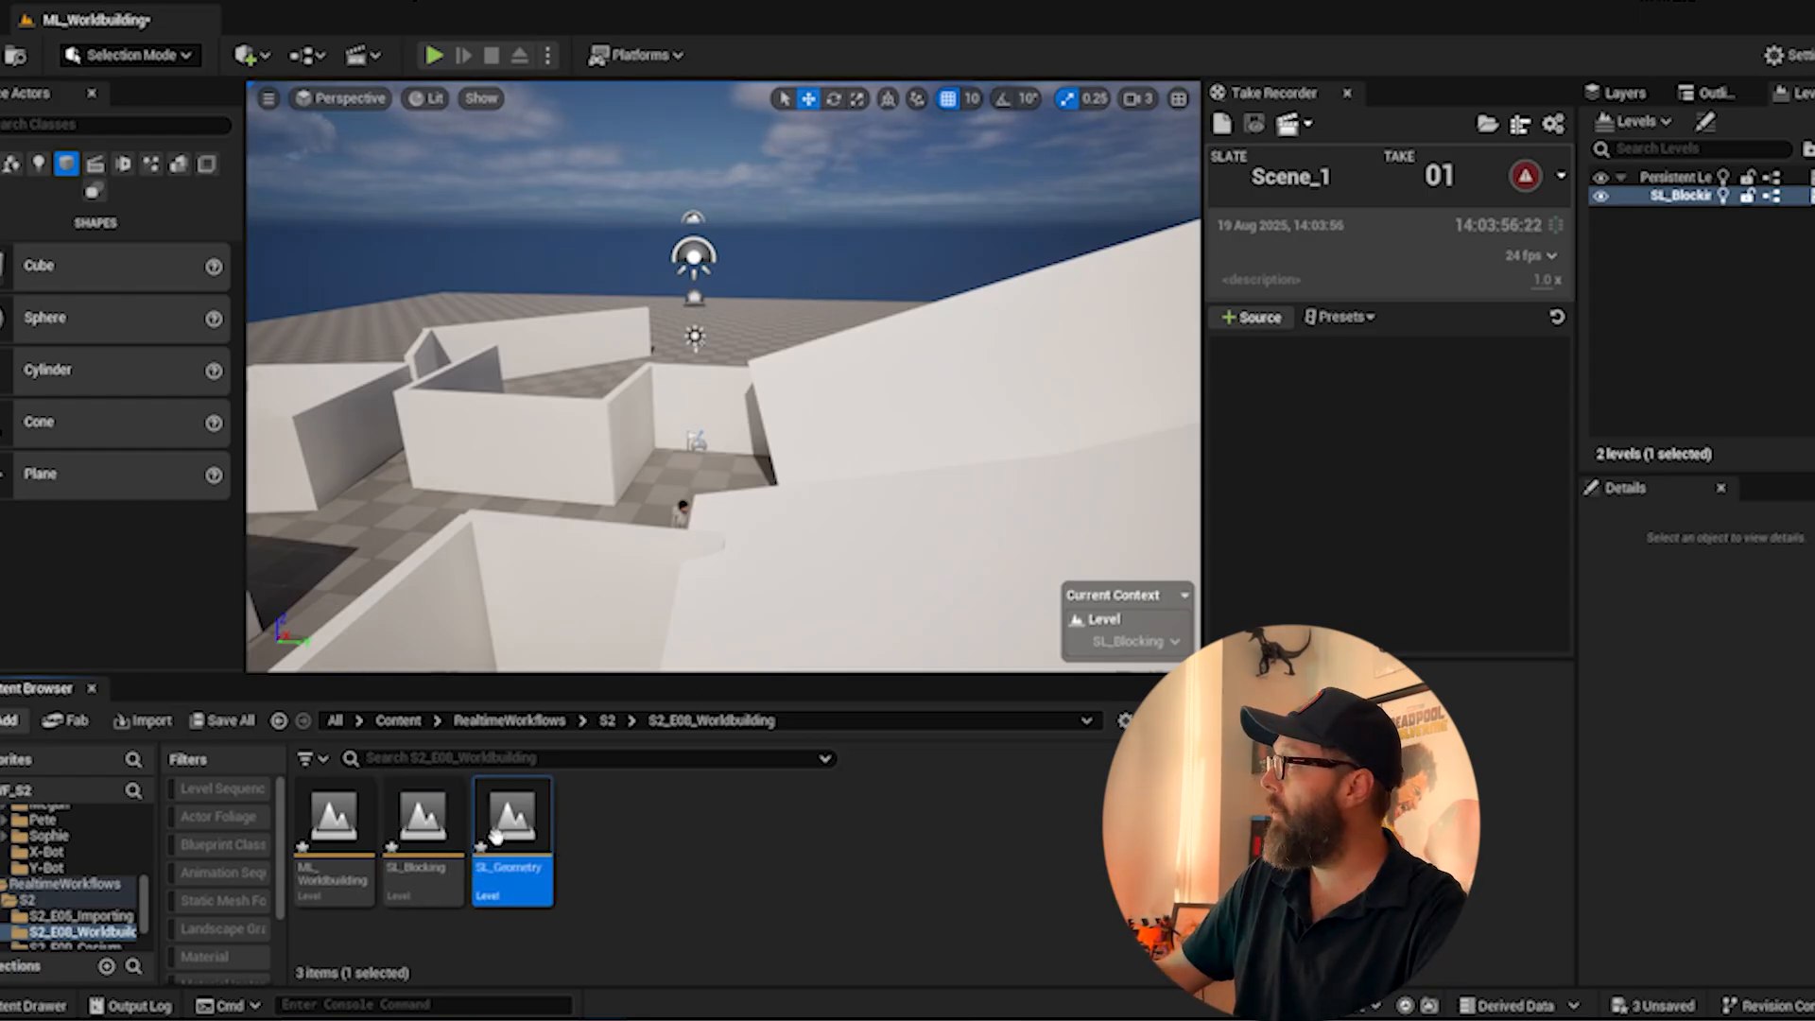
{"action": "left_click_drag", "start_coordinate": [496, 832], "coordinate": [1687, 208]}
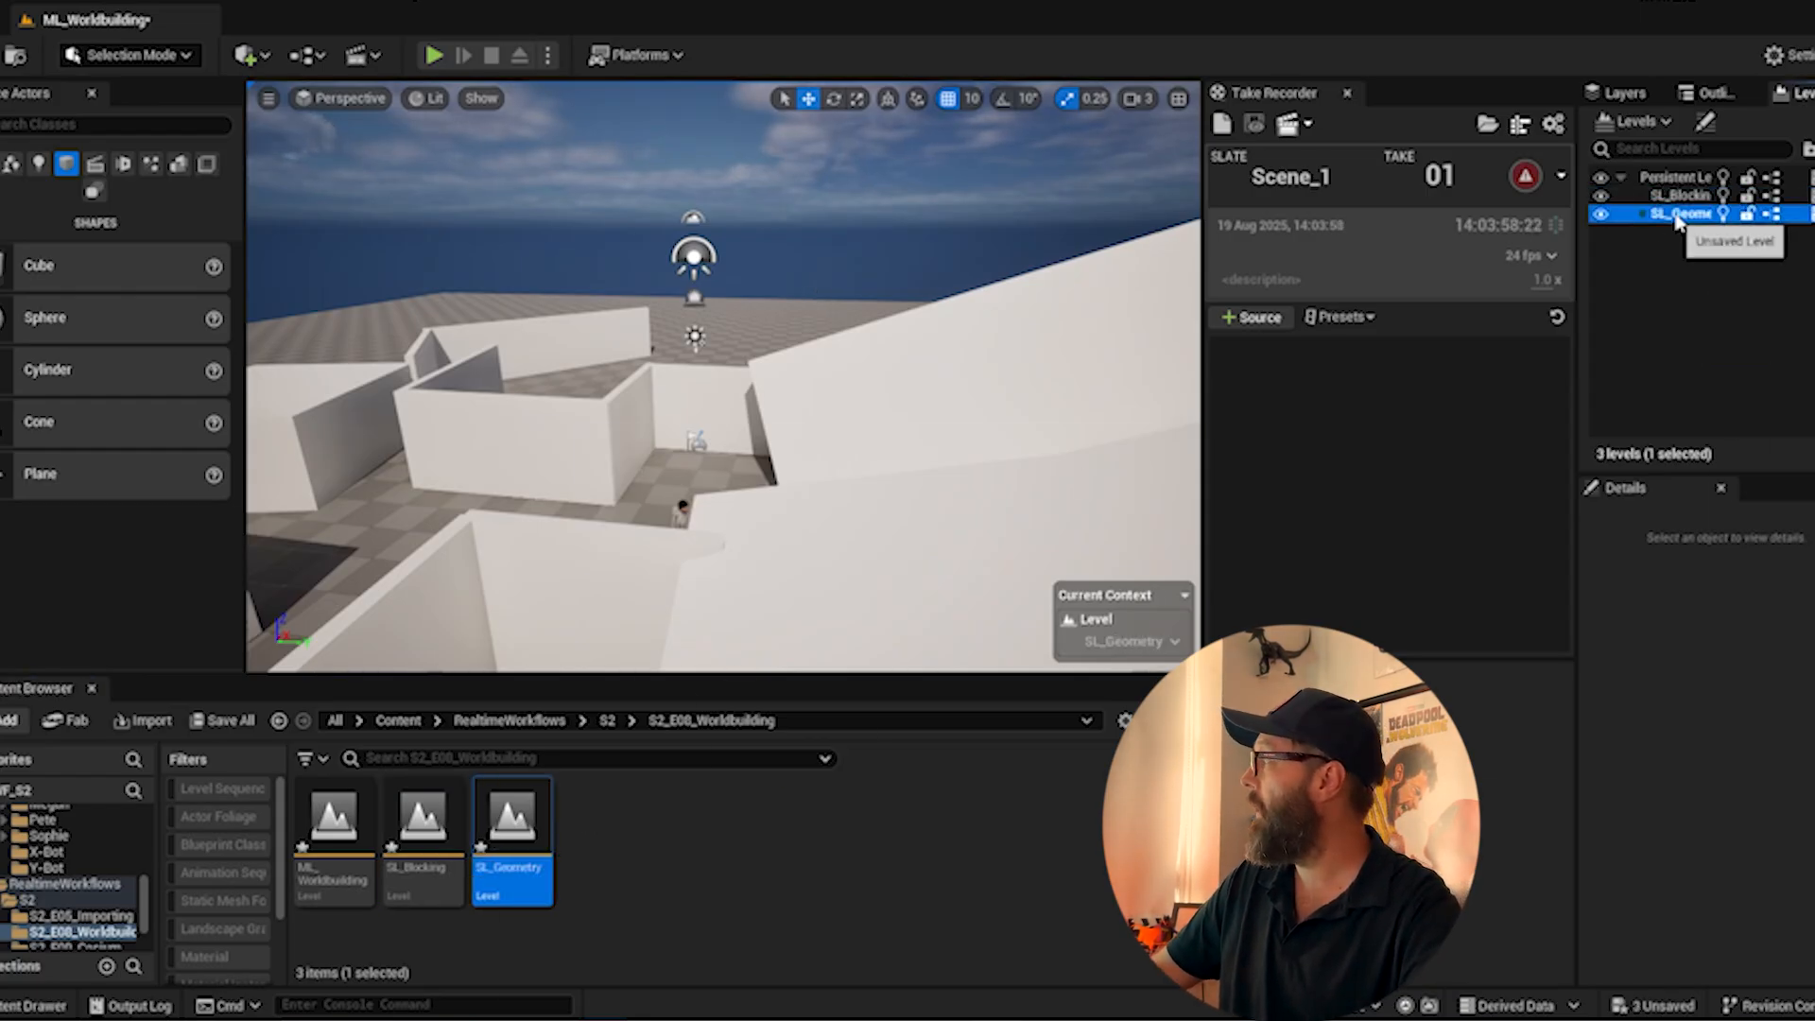
{"action": "right_click", "coordinate": [1667, 218]}
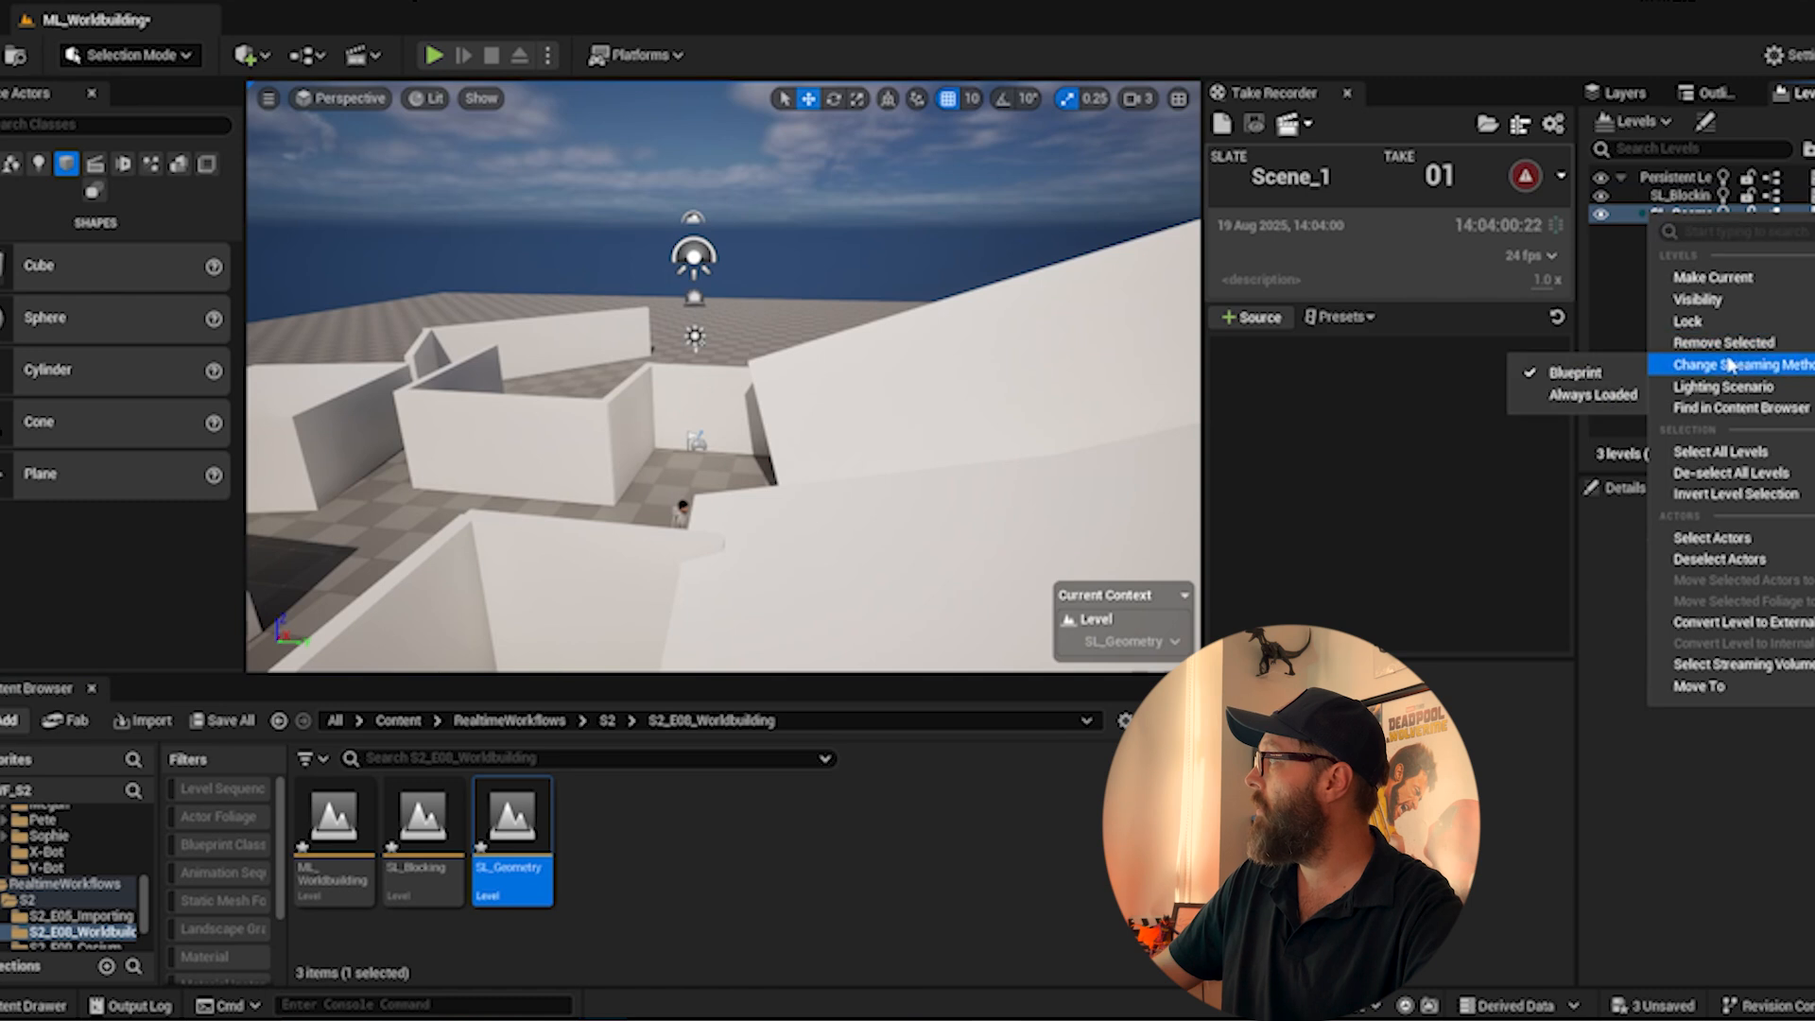
{"action": "left_click", "coordinate": [1592, 394]}
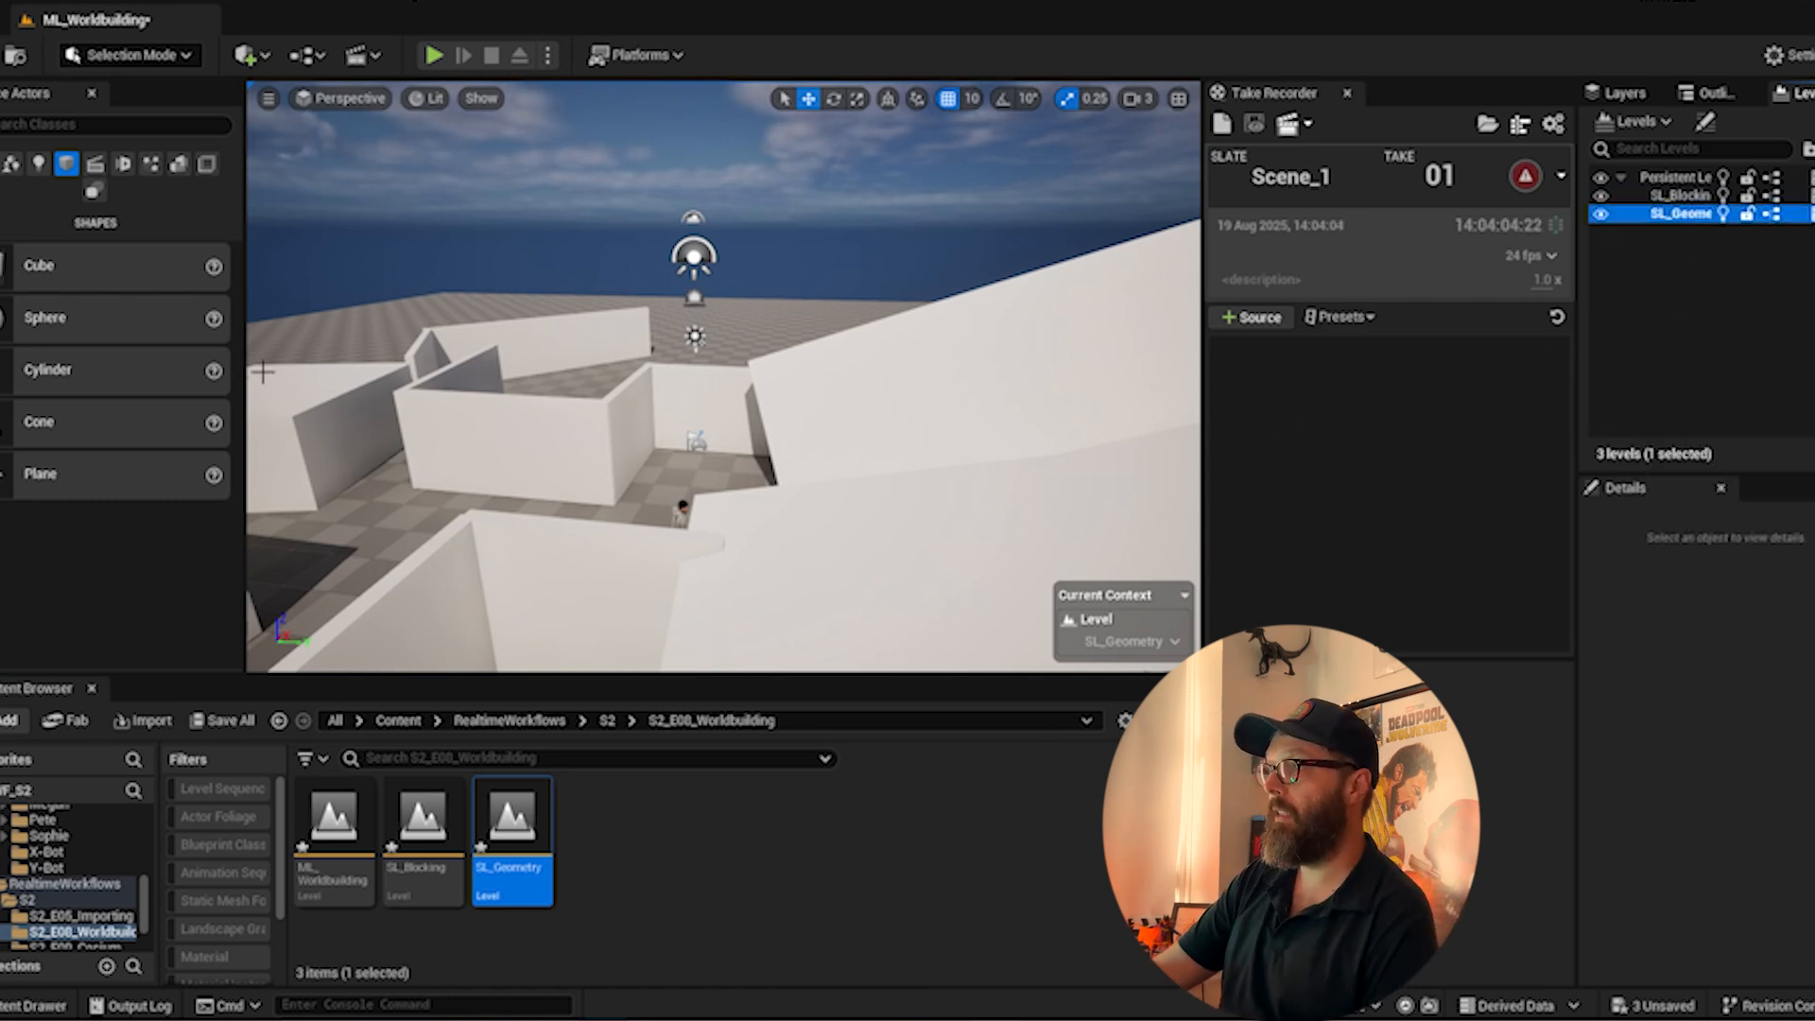
- Place the sm_BigRock_01_01 static mesh from the CaveRiver folder on the floor between the blocking walls
{"action": "scroll", "coordinate": [146, 898], "scroll_direction": "up", "scroll_amount": 10}
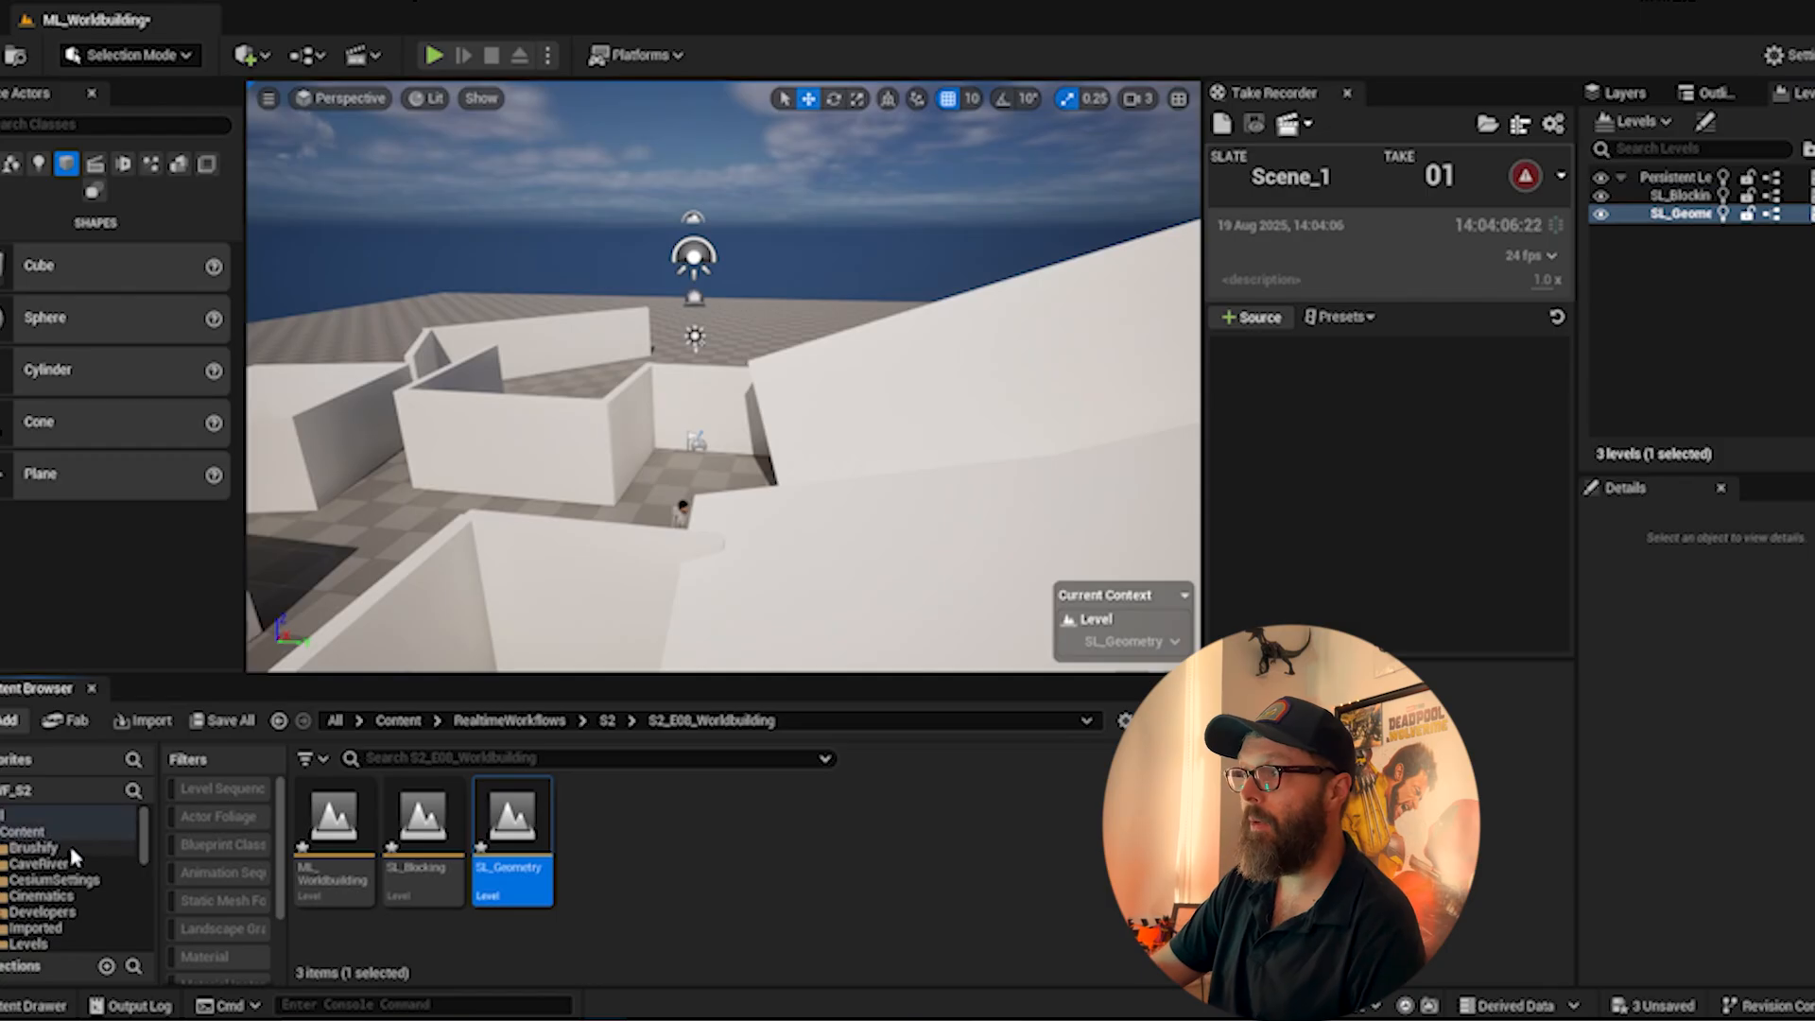
{"action": "left_click", "coordinate": [48, 863]}
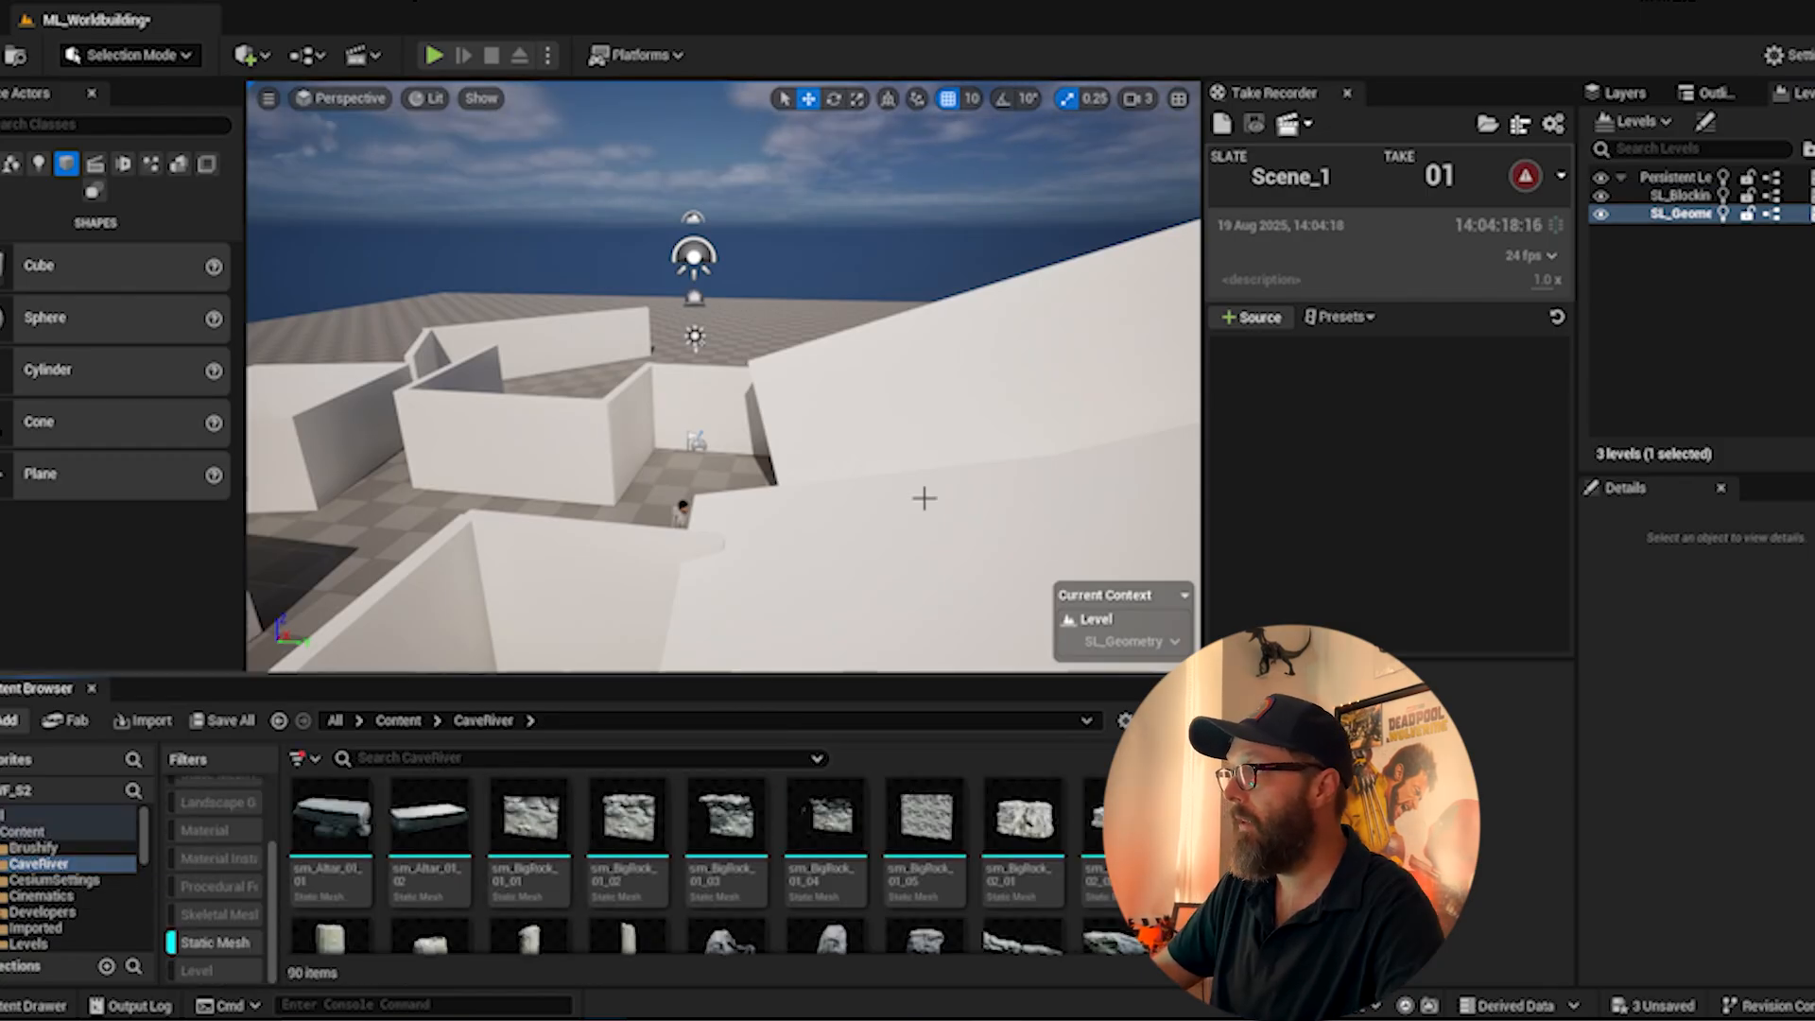
{"action": "middle_click_drag", "start_coordinate": [796, 367], "coordinate": [605, 378]}
{"action": "left_click_drag", "start_coordinate": [598, 308], "coordinate": [867, 409], "text": "alt"}
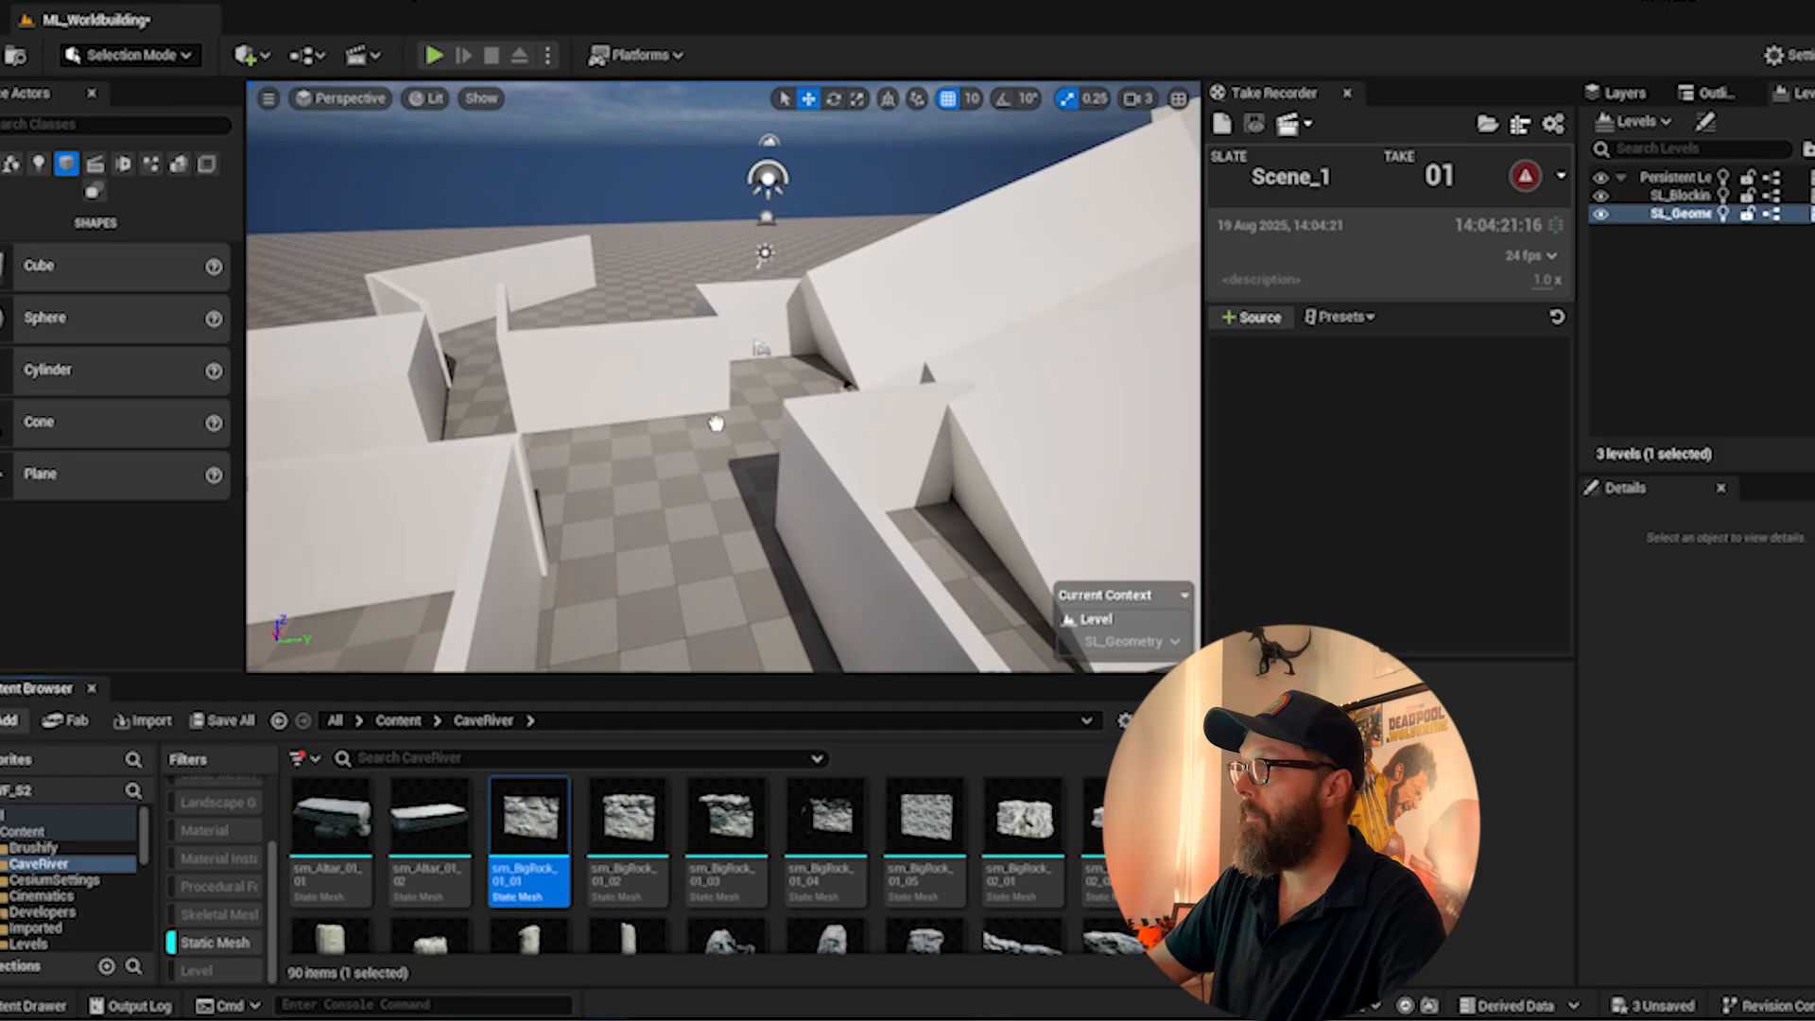
{"action": "left_click_drag", "start_coordinate": [716, 423], "coordinate": [662, 569]}
{"action": "right_click_drag", "start_coordinate": [760, 484], "coordinate": [751, 480]}
- Try to rotate the placed rock about its vertical axis, and undo the rotation
{"action": "key", "text": "e"}
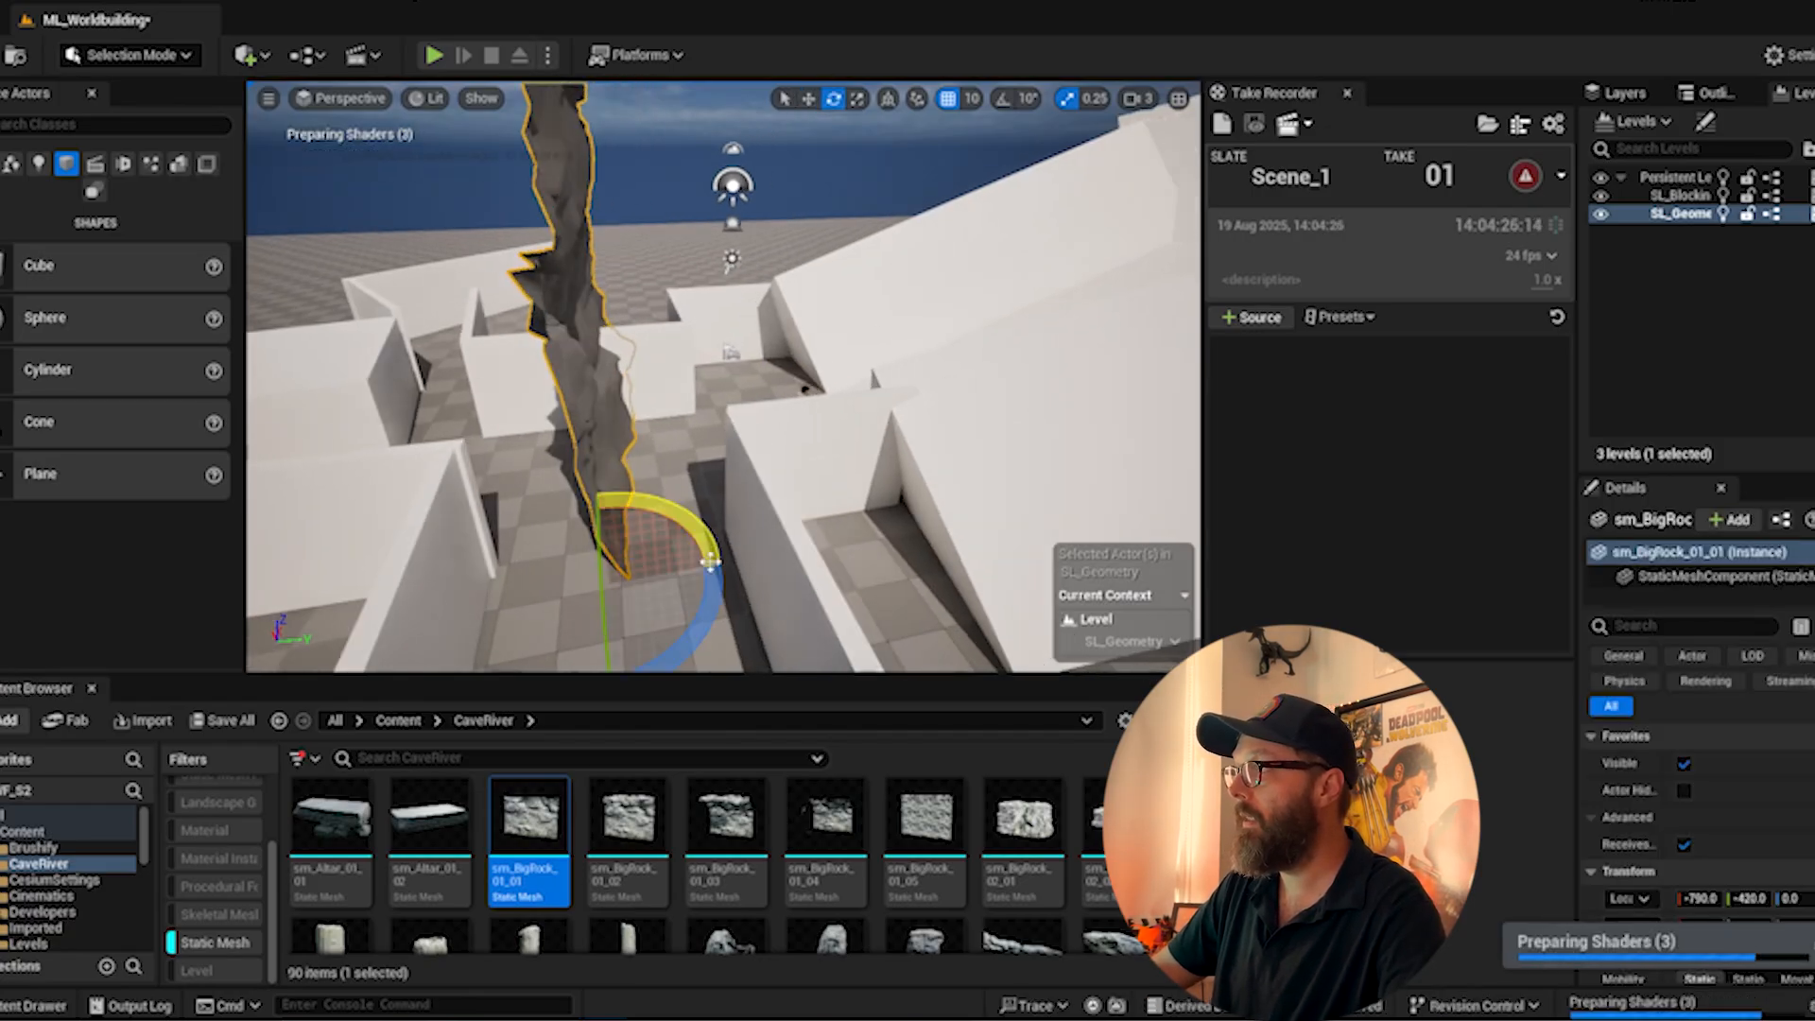
{"action": "left_click_drag", "start_coordinate": [710, 561], "coordinate": [751, 579]}
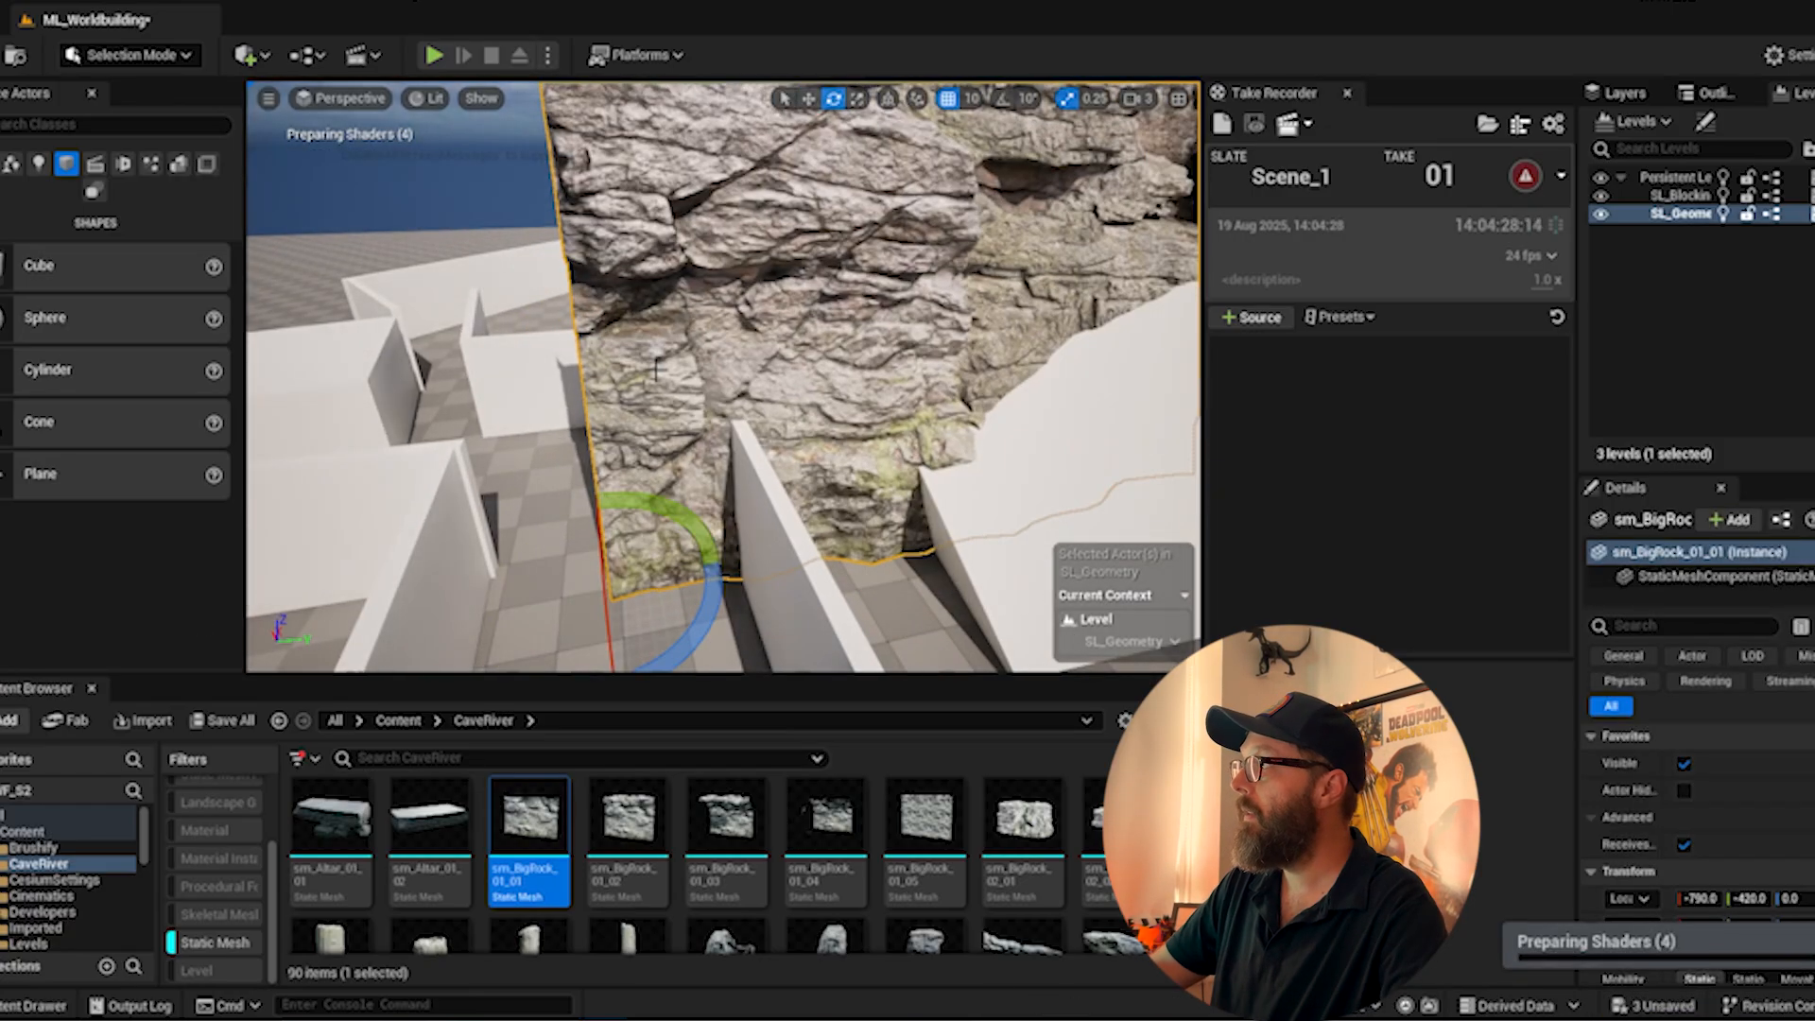
{"action": "key", "text": "ctrl+z"}
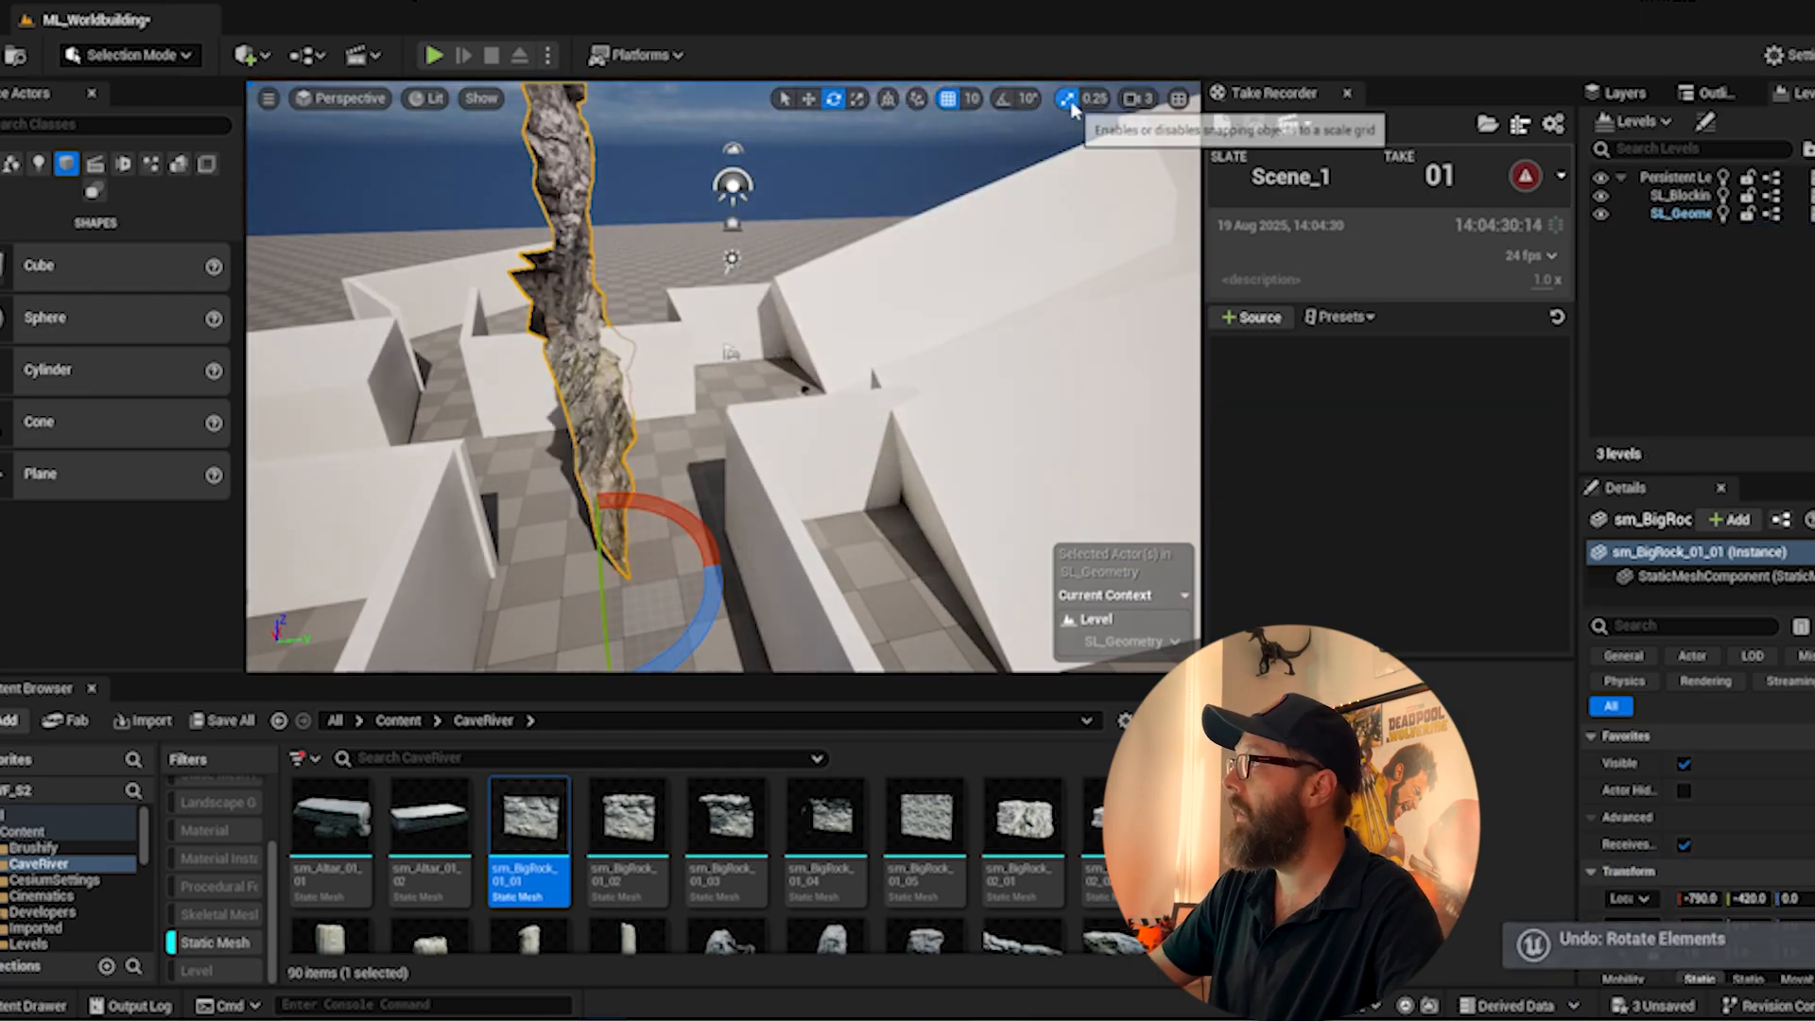
- Rotate the placed sm_BigRock_01_01 by 90° about its vertical axis with 10° rotation snapping, and scale it down to 0.25
{"action": "left_click", "coordinate": [1003, 98]}
{"action": "left_click_drag", "start_coordinate": [634, 586], "coordinate": [329, 624]}
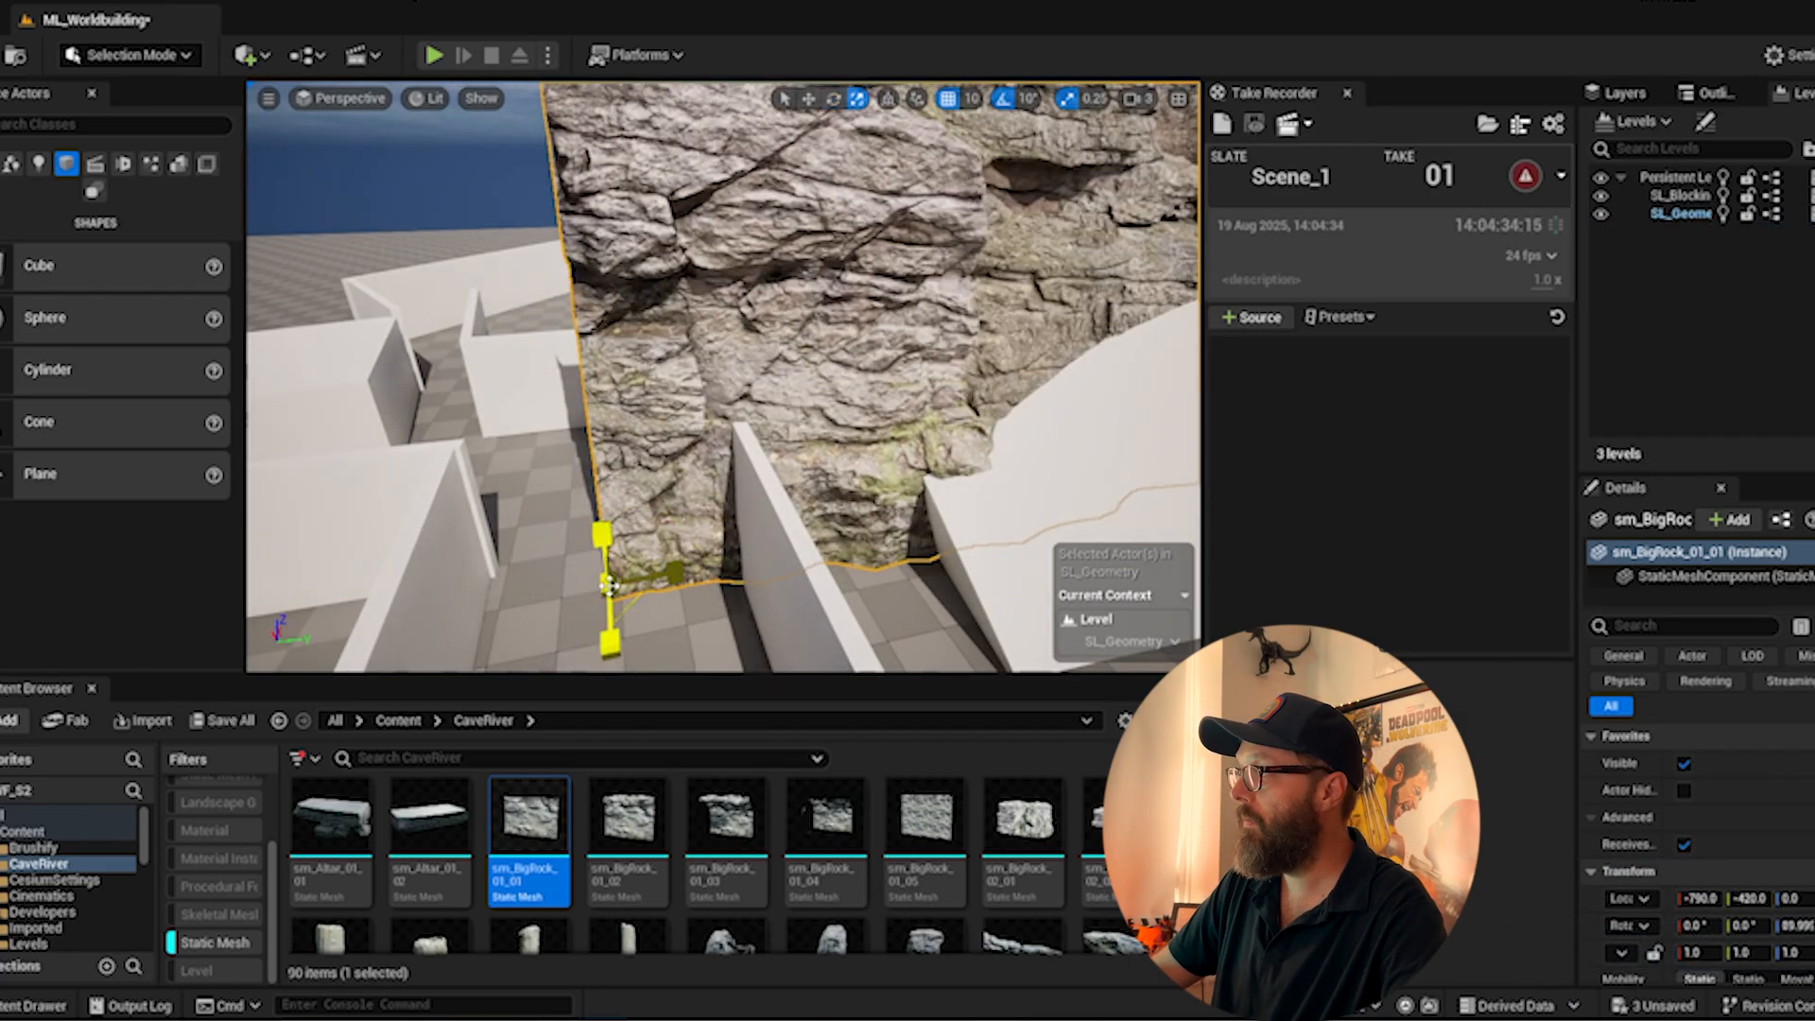
{"action": "left_click_drag", "start_coordinate": [610, 587], "coordinate": [534, 614]}
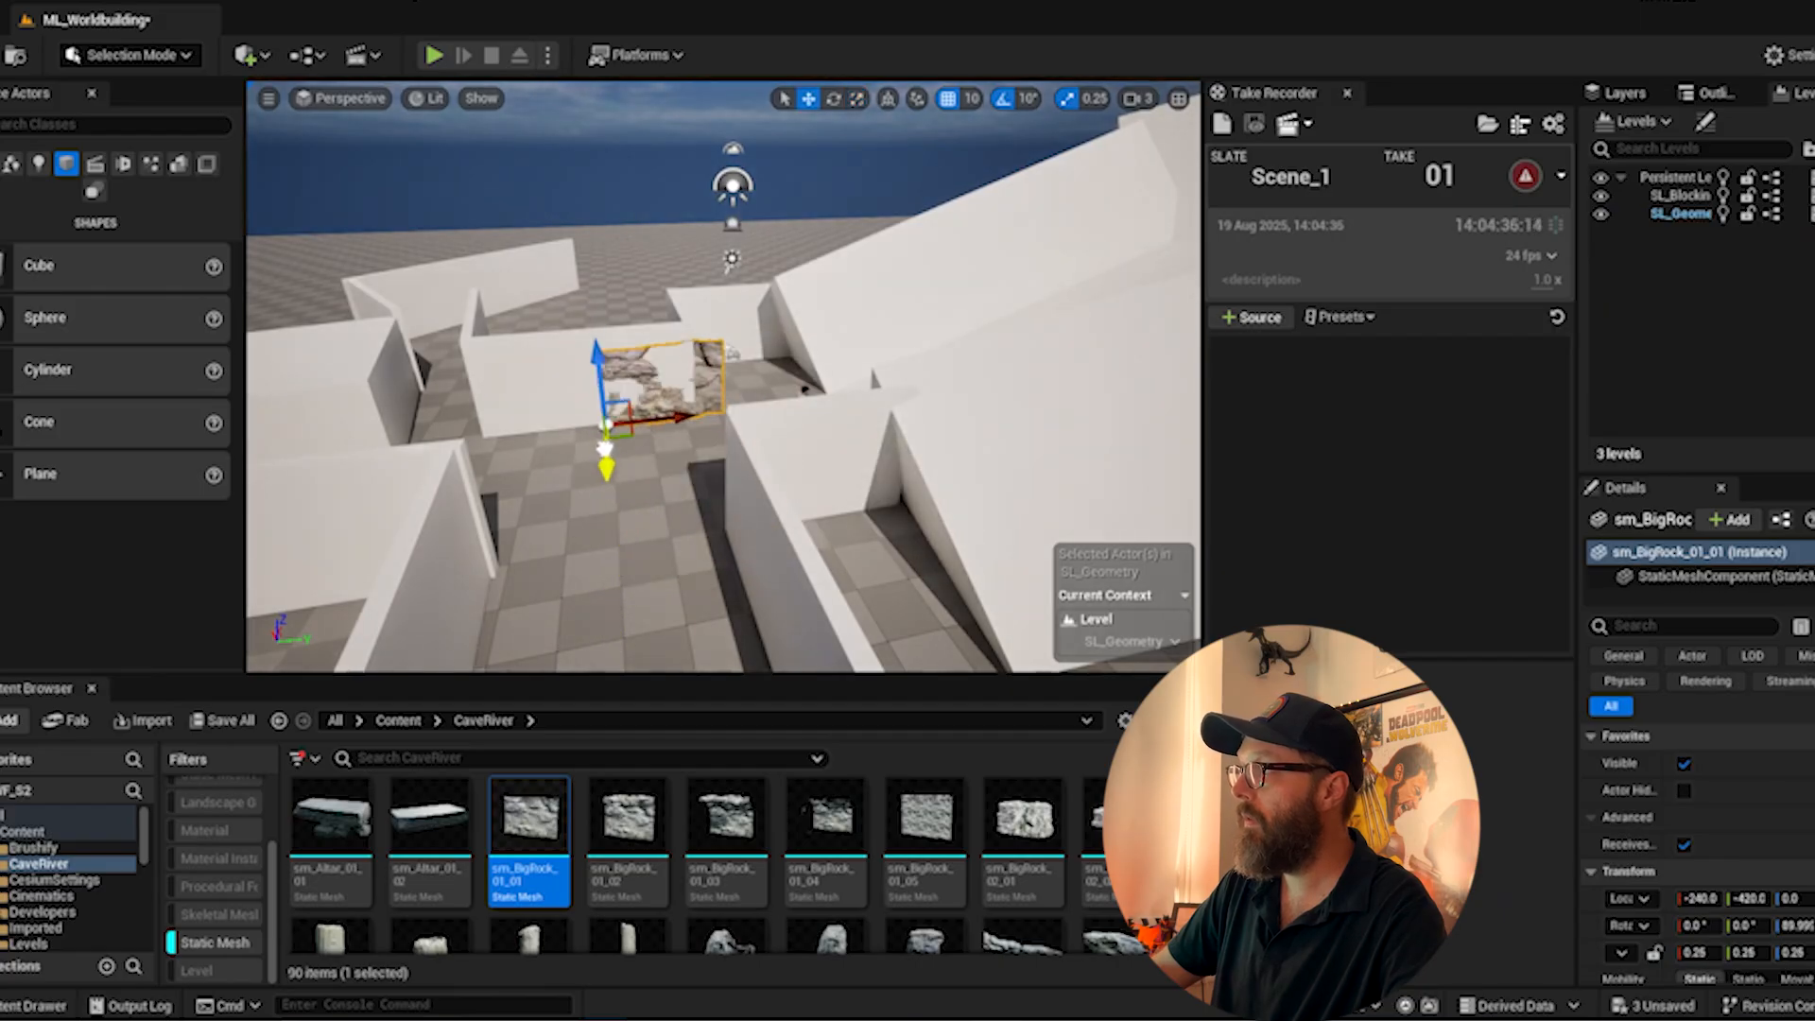
- Fit the scaled rock against the nearby blocking wall, at about X -230, Y -720, with a scale of about 0.32
{"action": "left_click_drag", "start_coordinate": [667, 417], "coordinate": [554, 419]}
{"action": "mouse_move", "coordinate": [325, 346]}
{"action": "right_mouse_down"}
{"action": "mouse_move", "coordinate": [265, 340]}
{"action": "mouse_move", "coordinate": [325, 346]}
{"action": "right_mouse_up"}
{"action": "right_click_drag", "start_coordinate": [667, 233], "coordinate": [633, 521]}
{"action": "right_click_drag", "start_coordinate": [727, 455], "coordinate": [654, 511]}
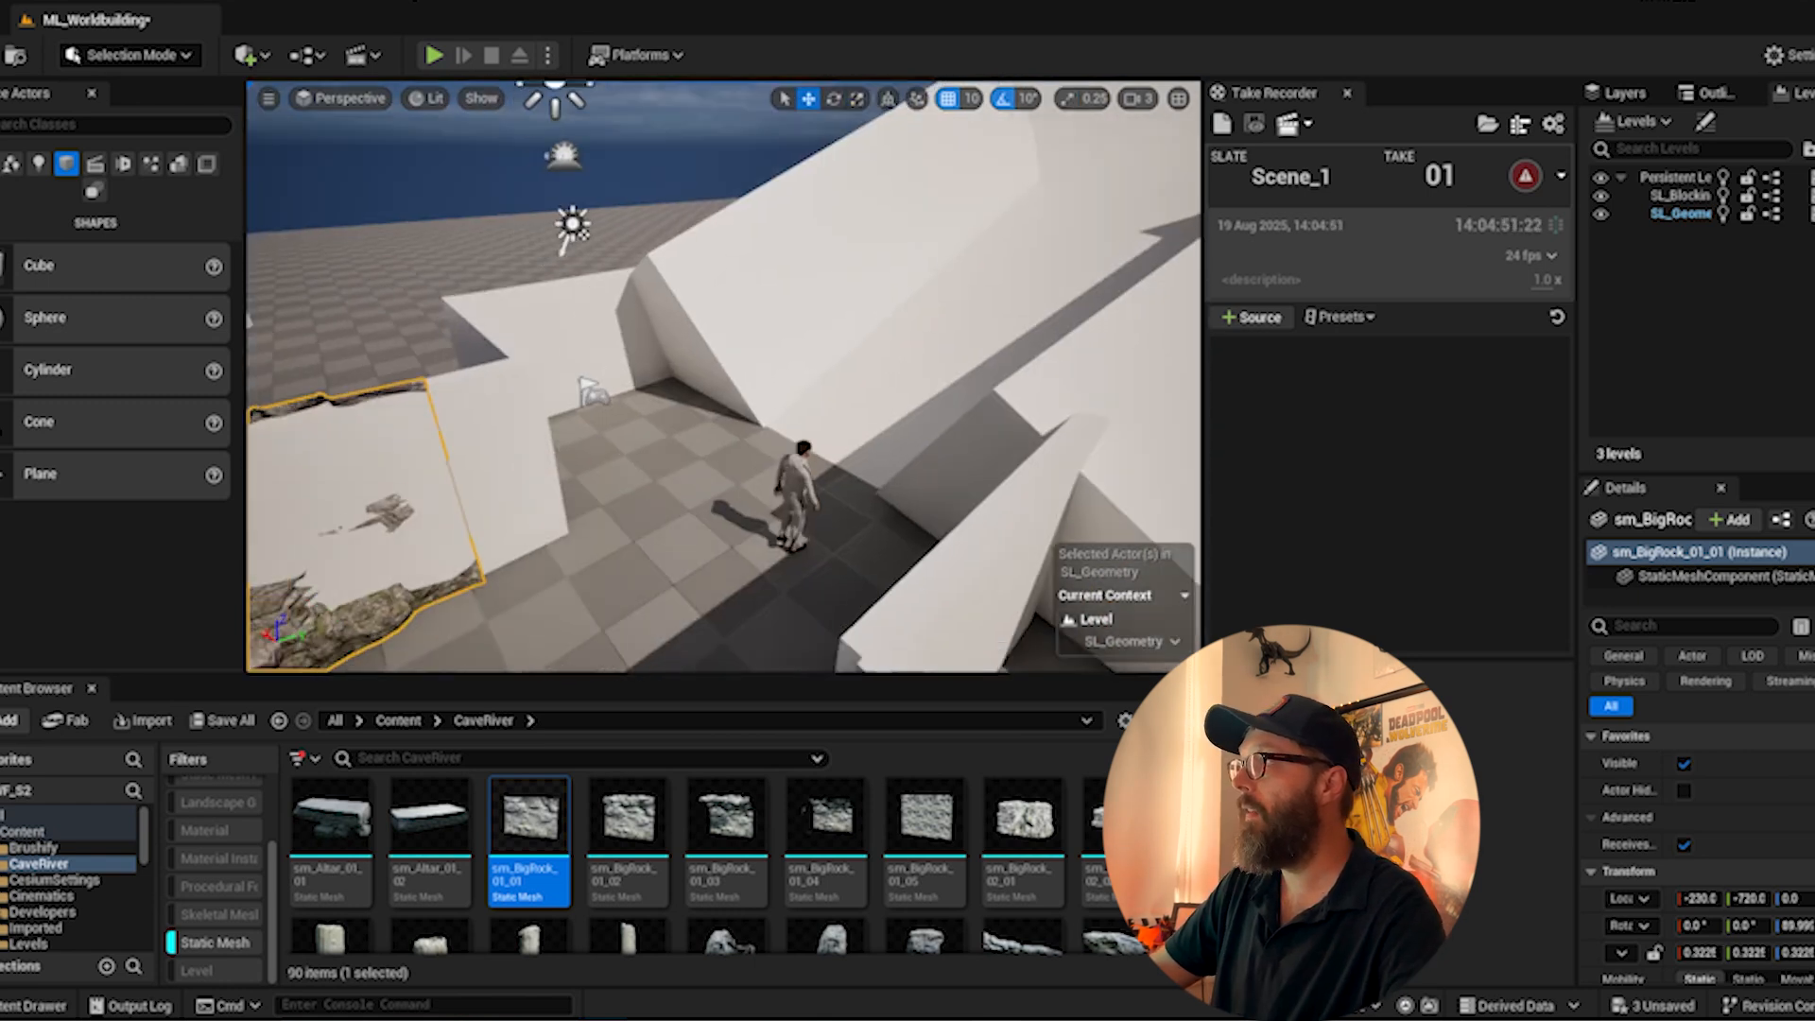
- Hide the SL_Blocking sublevel to inspect the rock mesh on its own, and show the sublevel again
{"action": "right_click_drag", "start_coordinate": [756, 359], "coordinate": [661, 406]}
{"action": "left_click", "coordinate": [1597, 196]}
{"action": "right_click_drag", "start_coordinate": [889, 379], "coordinate": [945, 373]}
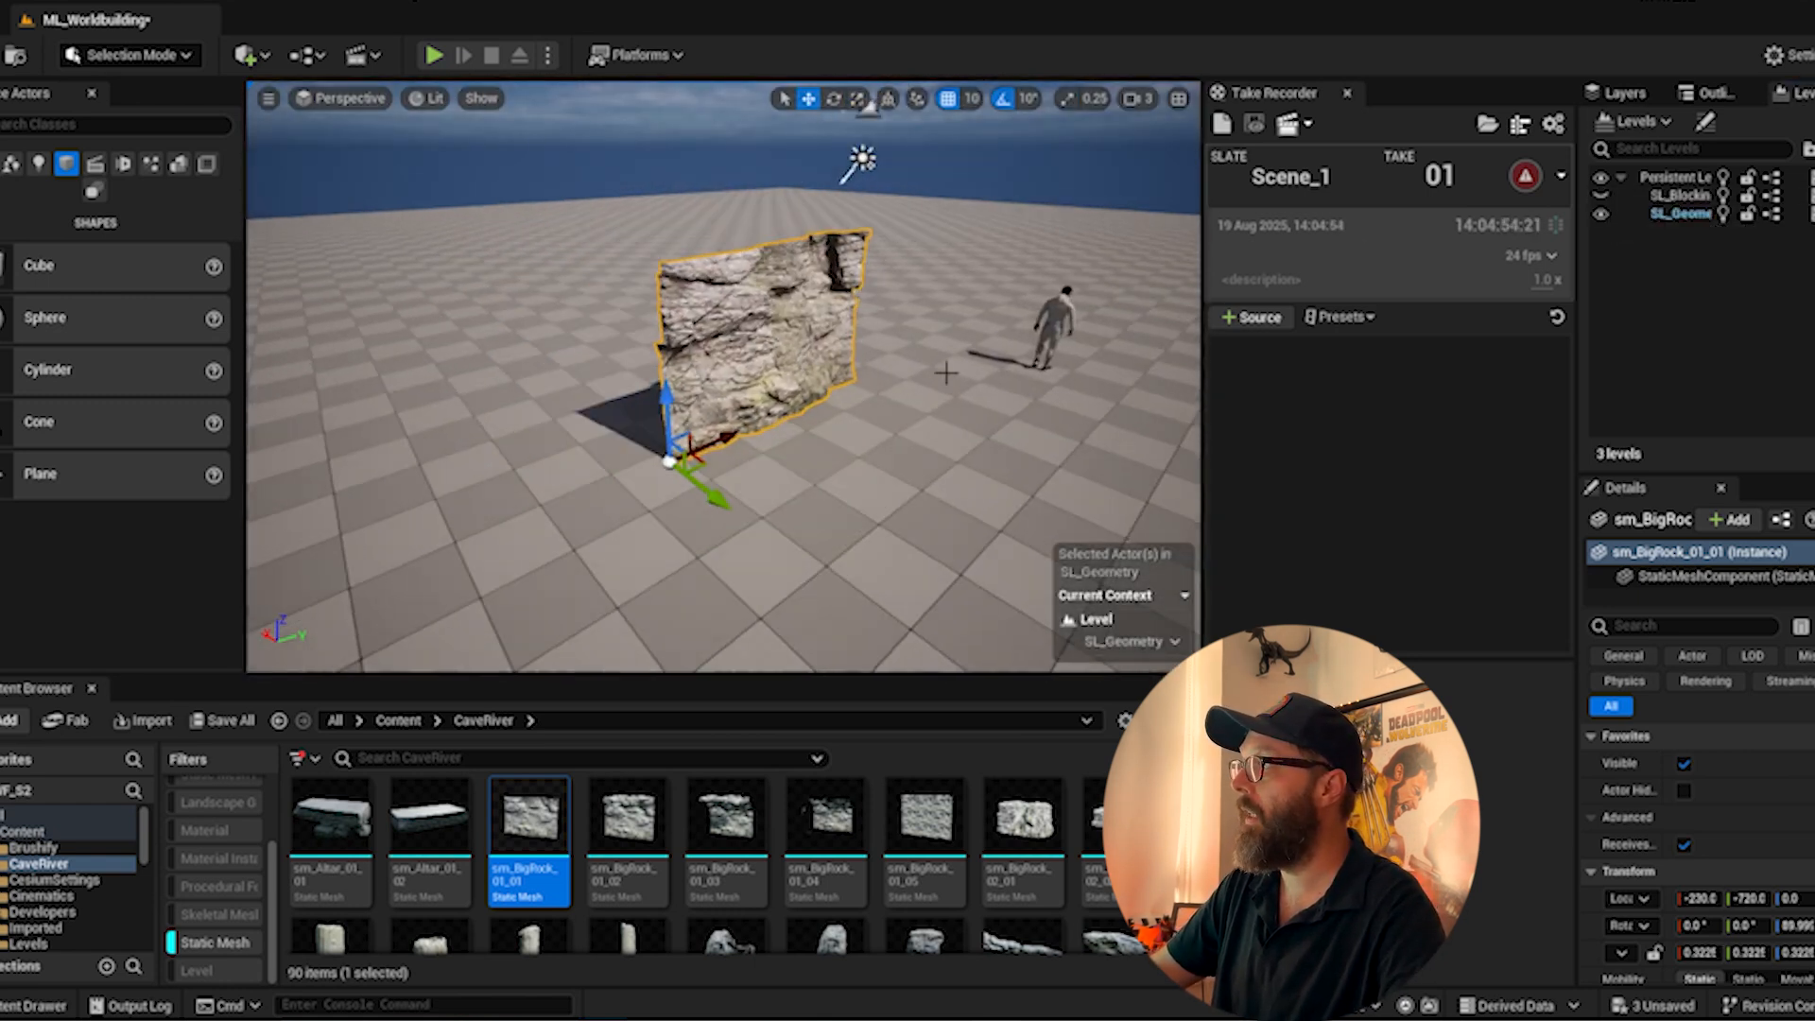
{"action": "left_click_drag", "start_coordinate": [939, 219], "coordinate": [652, 174], "text": "alt"}
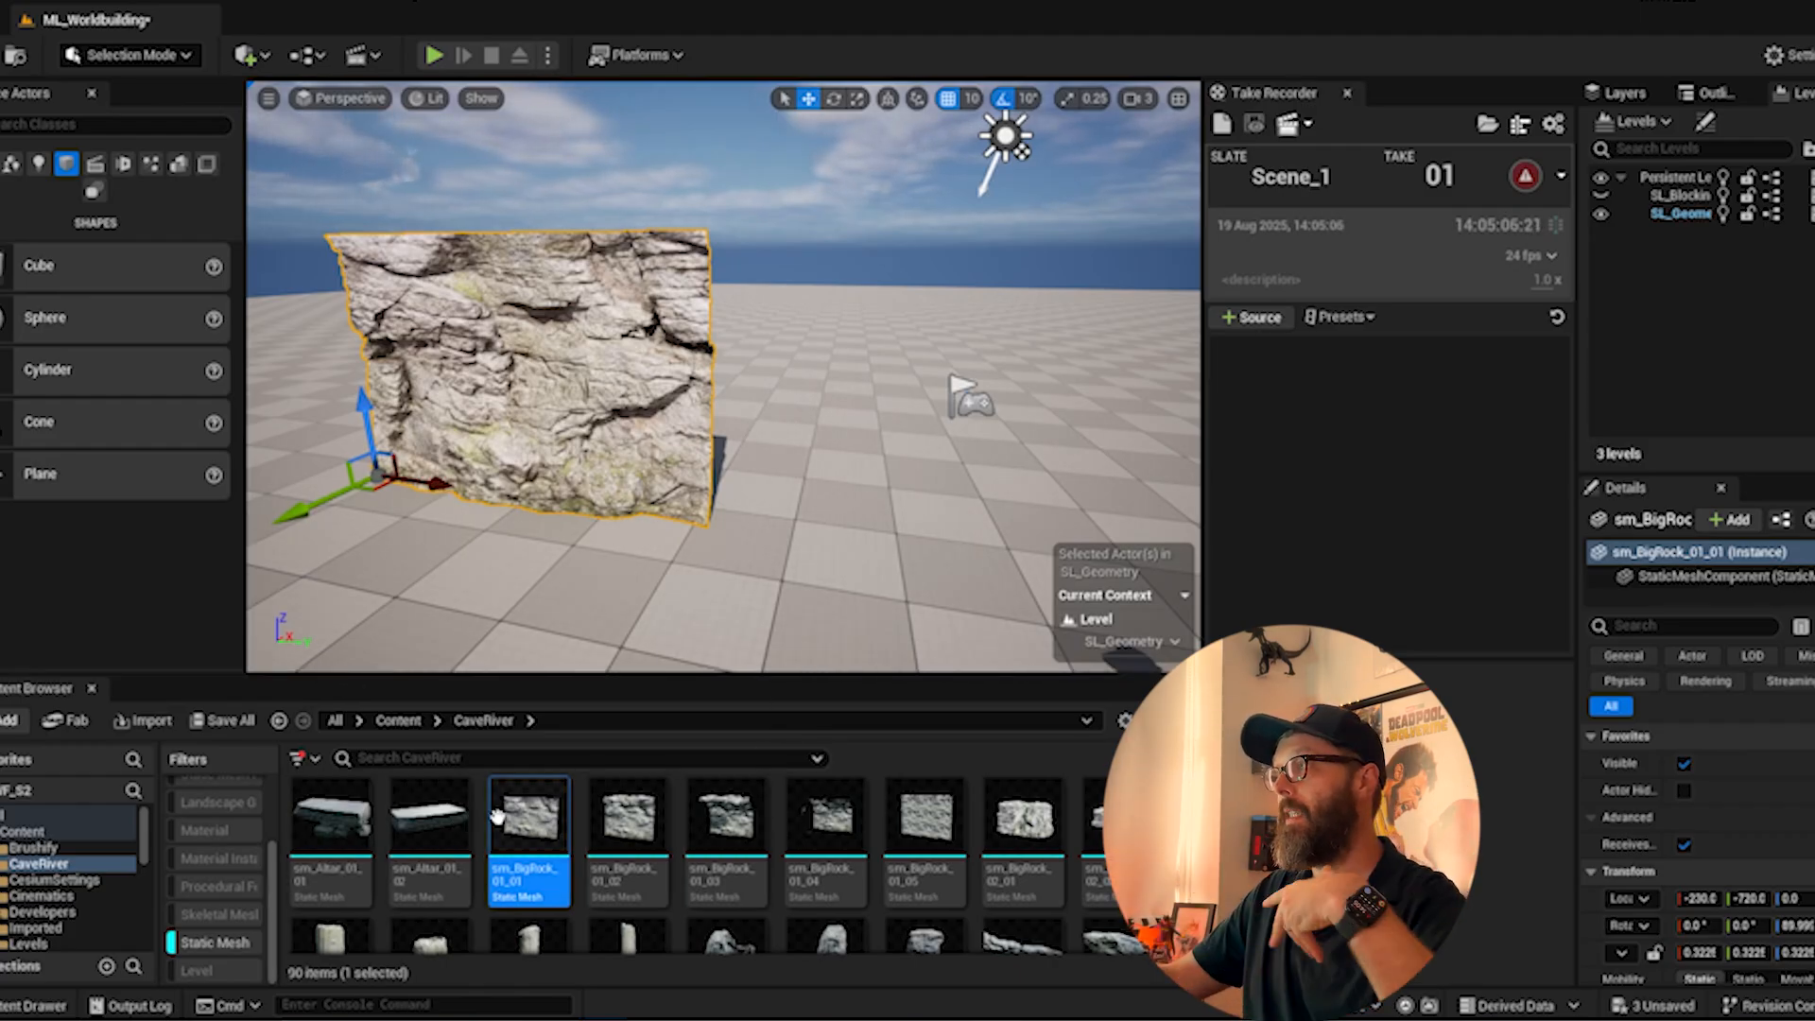
{"action": "left_click", "coordinate": [1600, 195]}
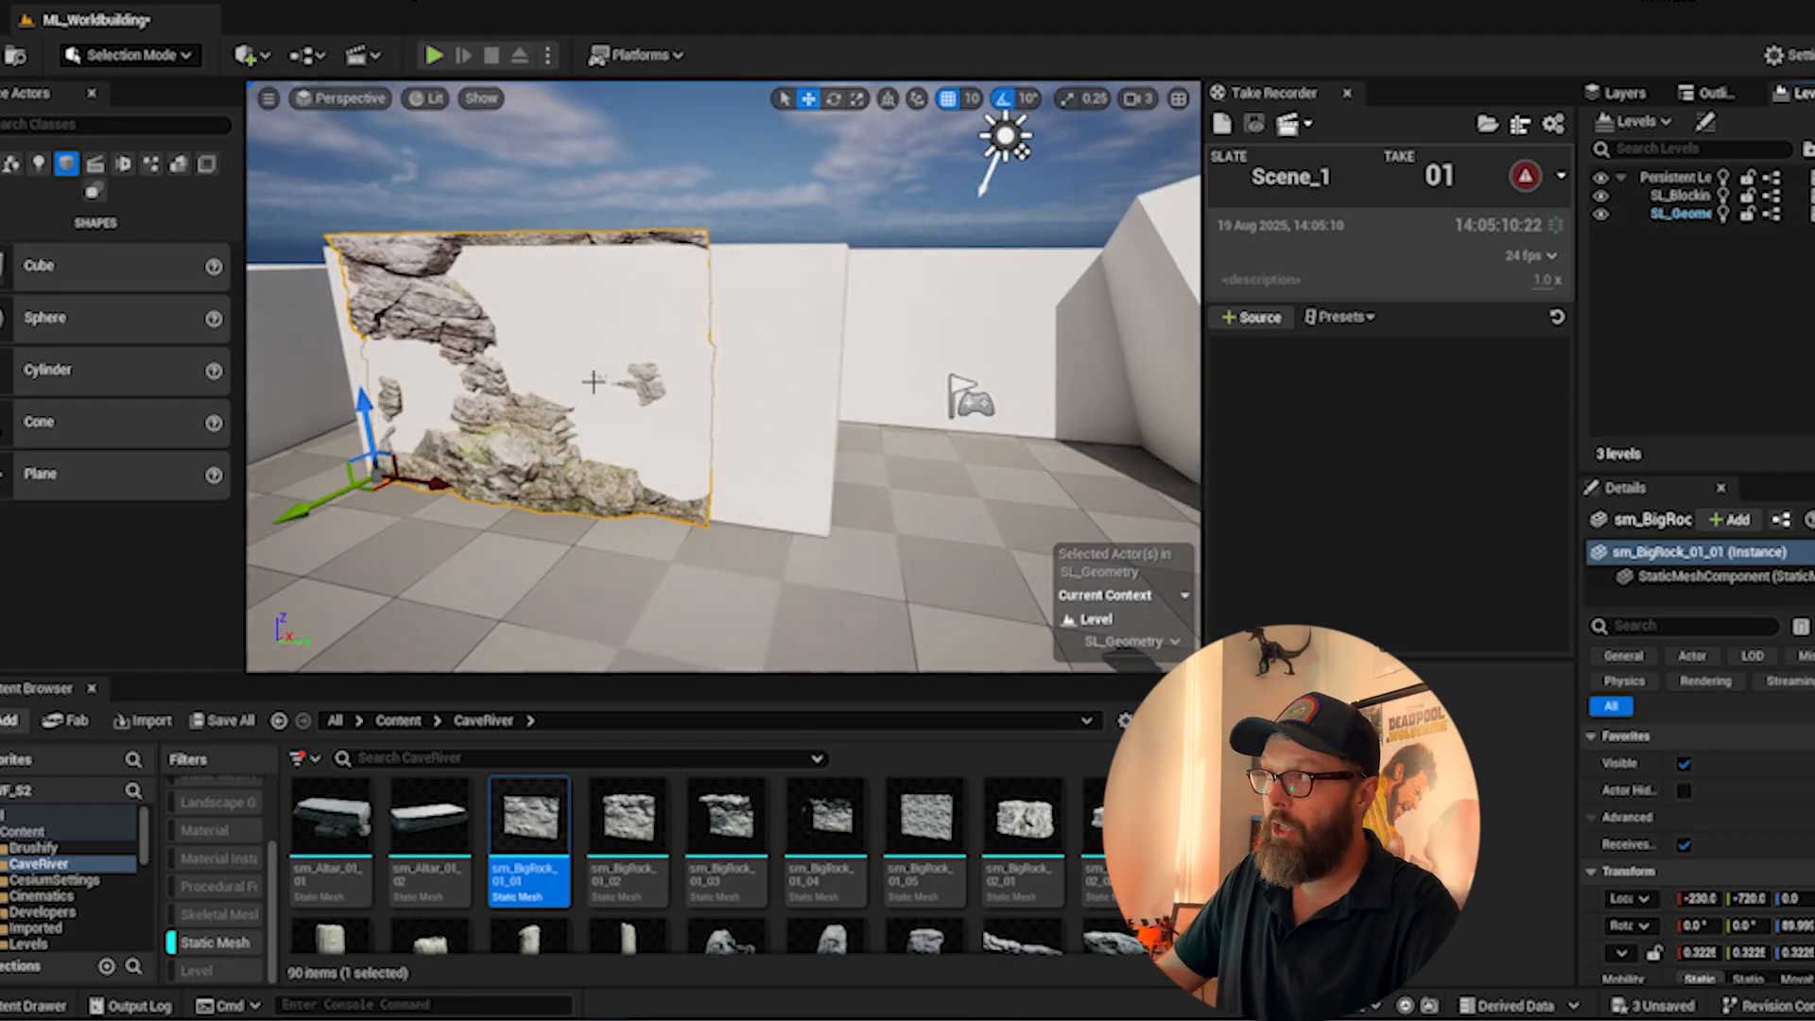
- Reposition the sm_Cliff_01_01 mesh among the blocking walls
{"action": "right_click_drag", "start_coordinate": [614, 321], "coordinate": [602, 337]}
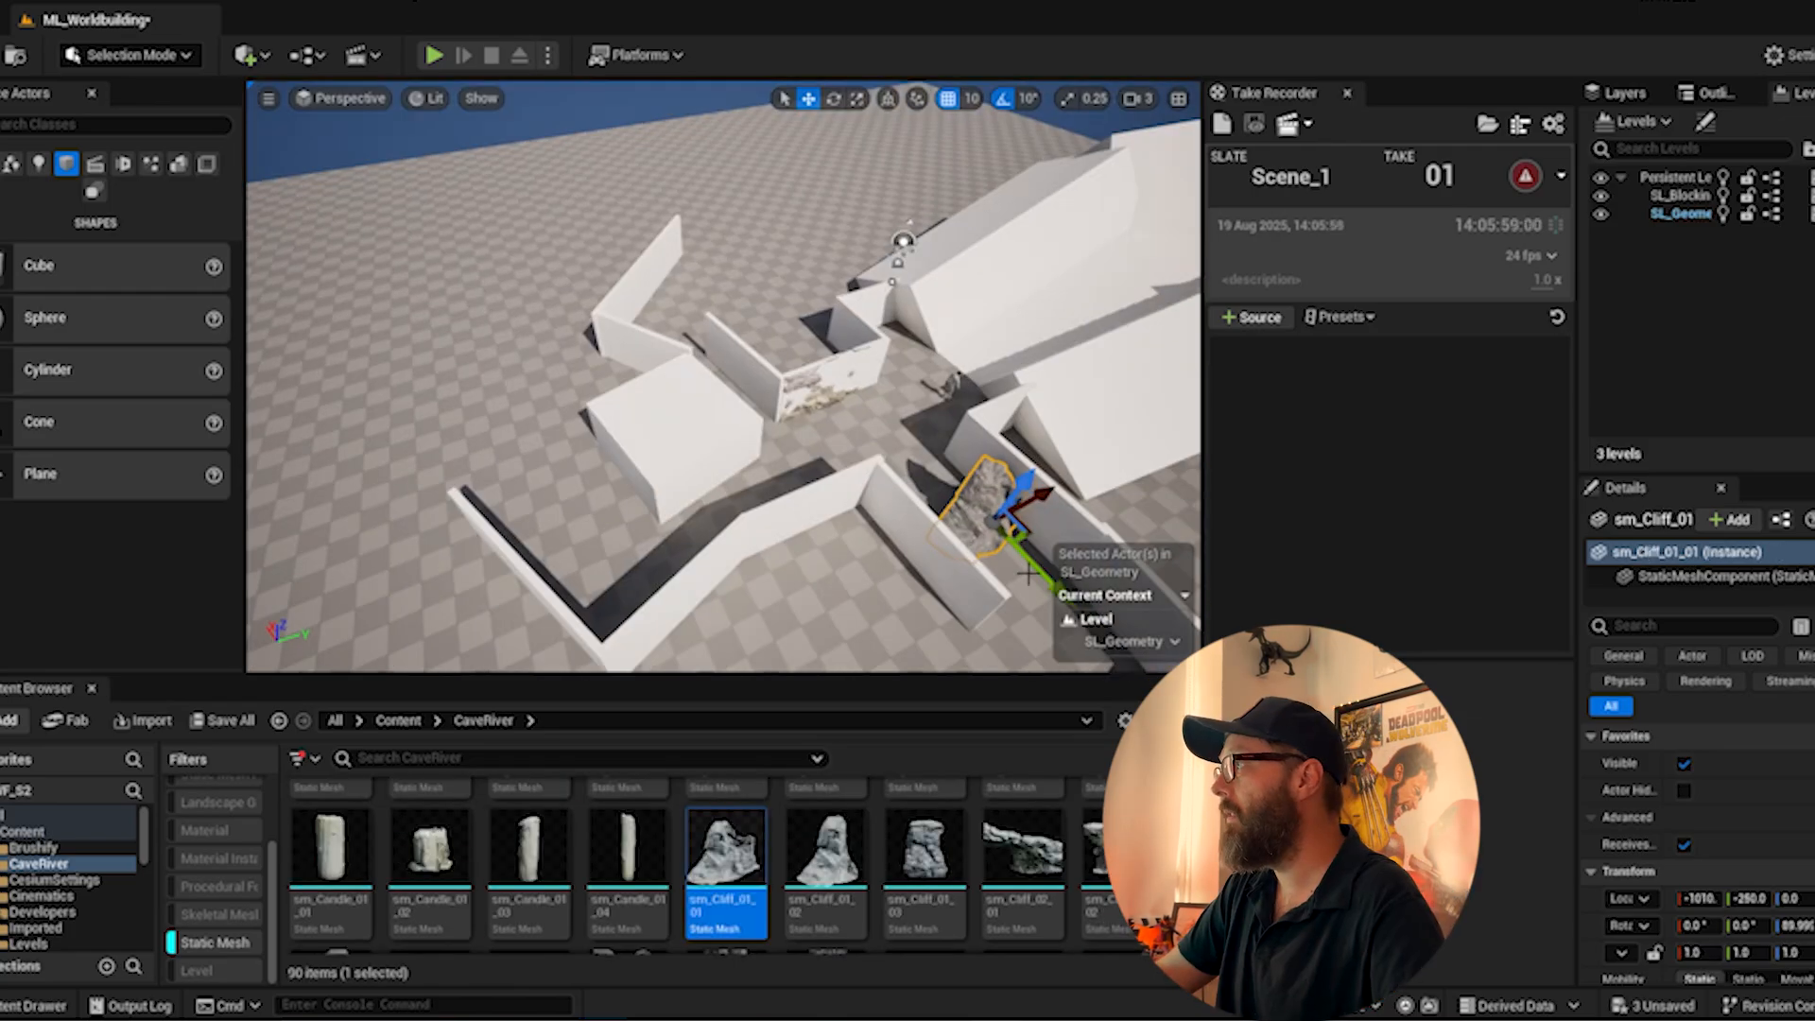
{"action": "left_click_drag", "start_coordinate": [971, 520], "coordinate": [938, 313]}
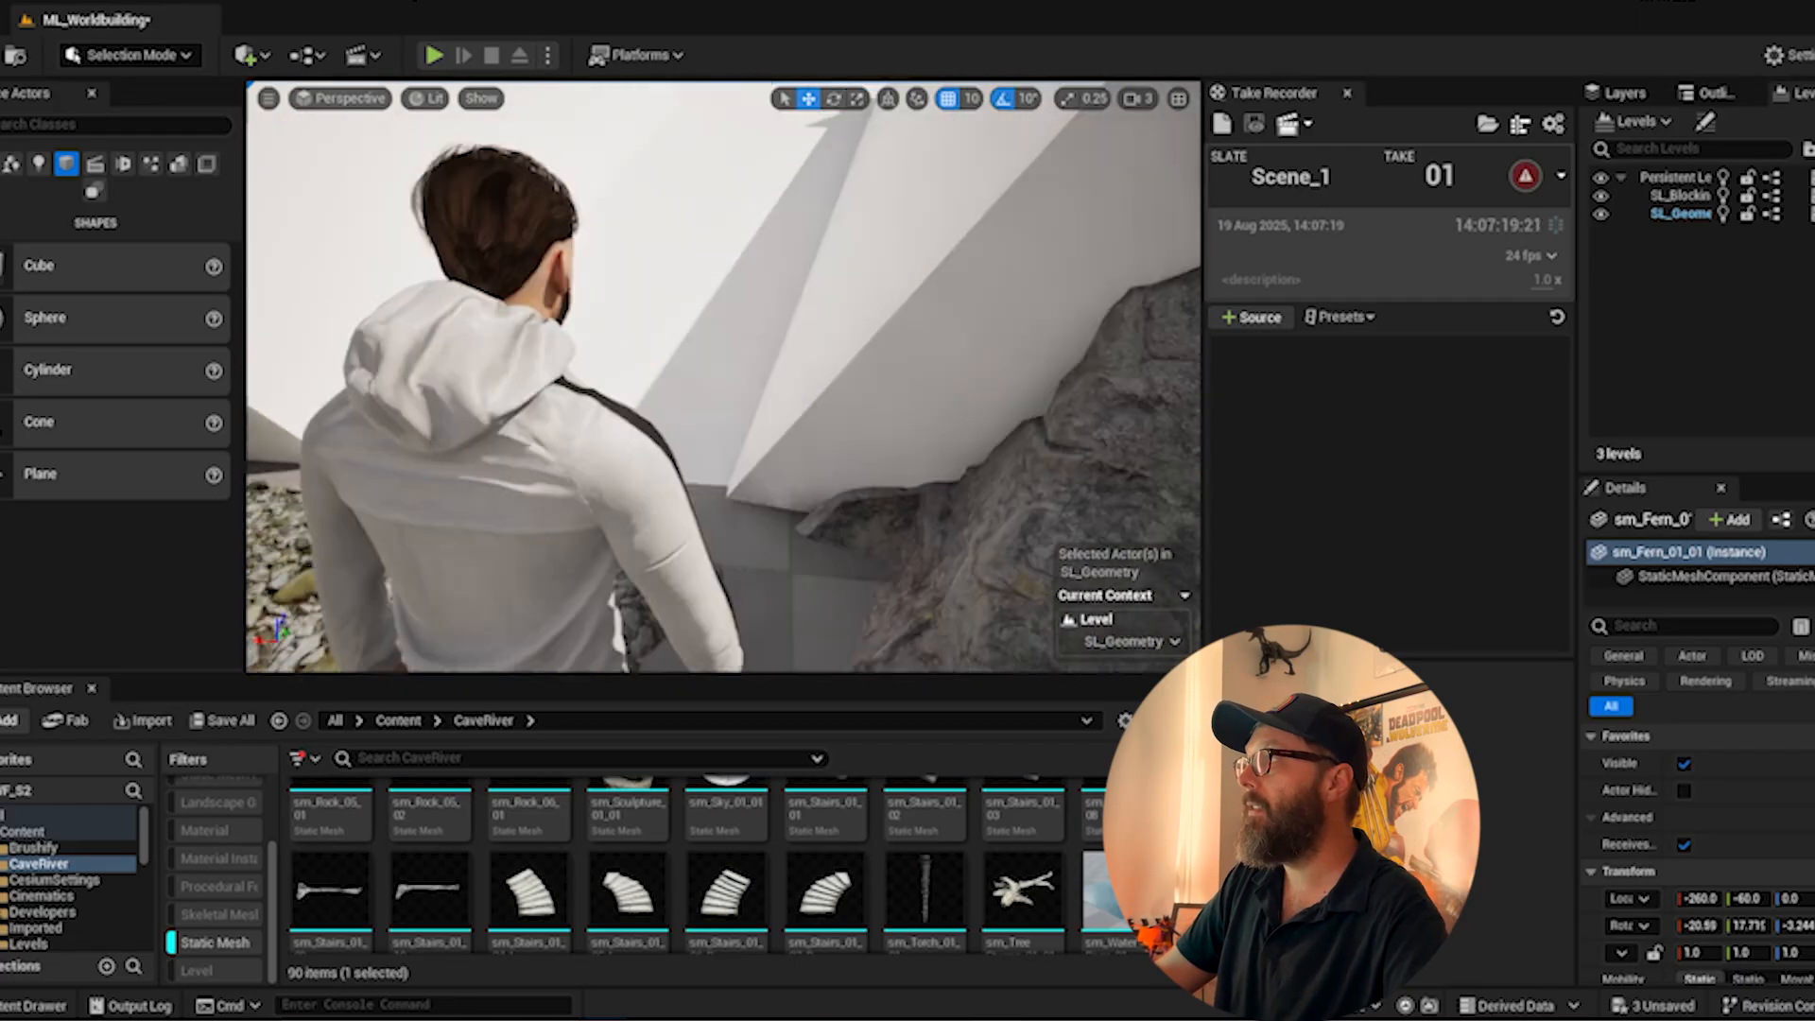
- Examine the dressed blockout around the mannequin, the large tilted cubes and the surrounding floor from several viewpoints
{"action": "key", "text": "s"}
{"action": "right_click_drag", "start_coordinate": [1039, 477], "coordinate": [991, 464]}
{"action": "left_click", "coordinate": [1061, 288]}
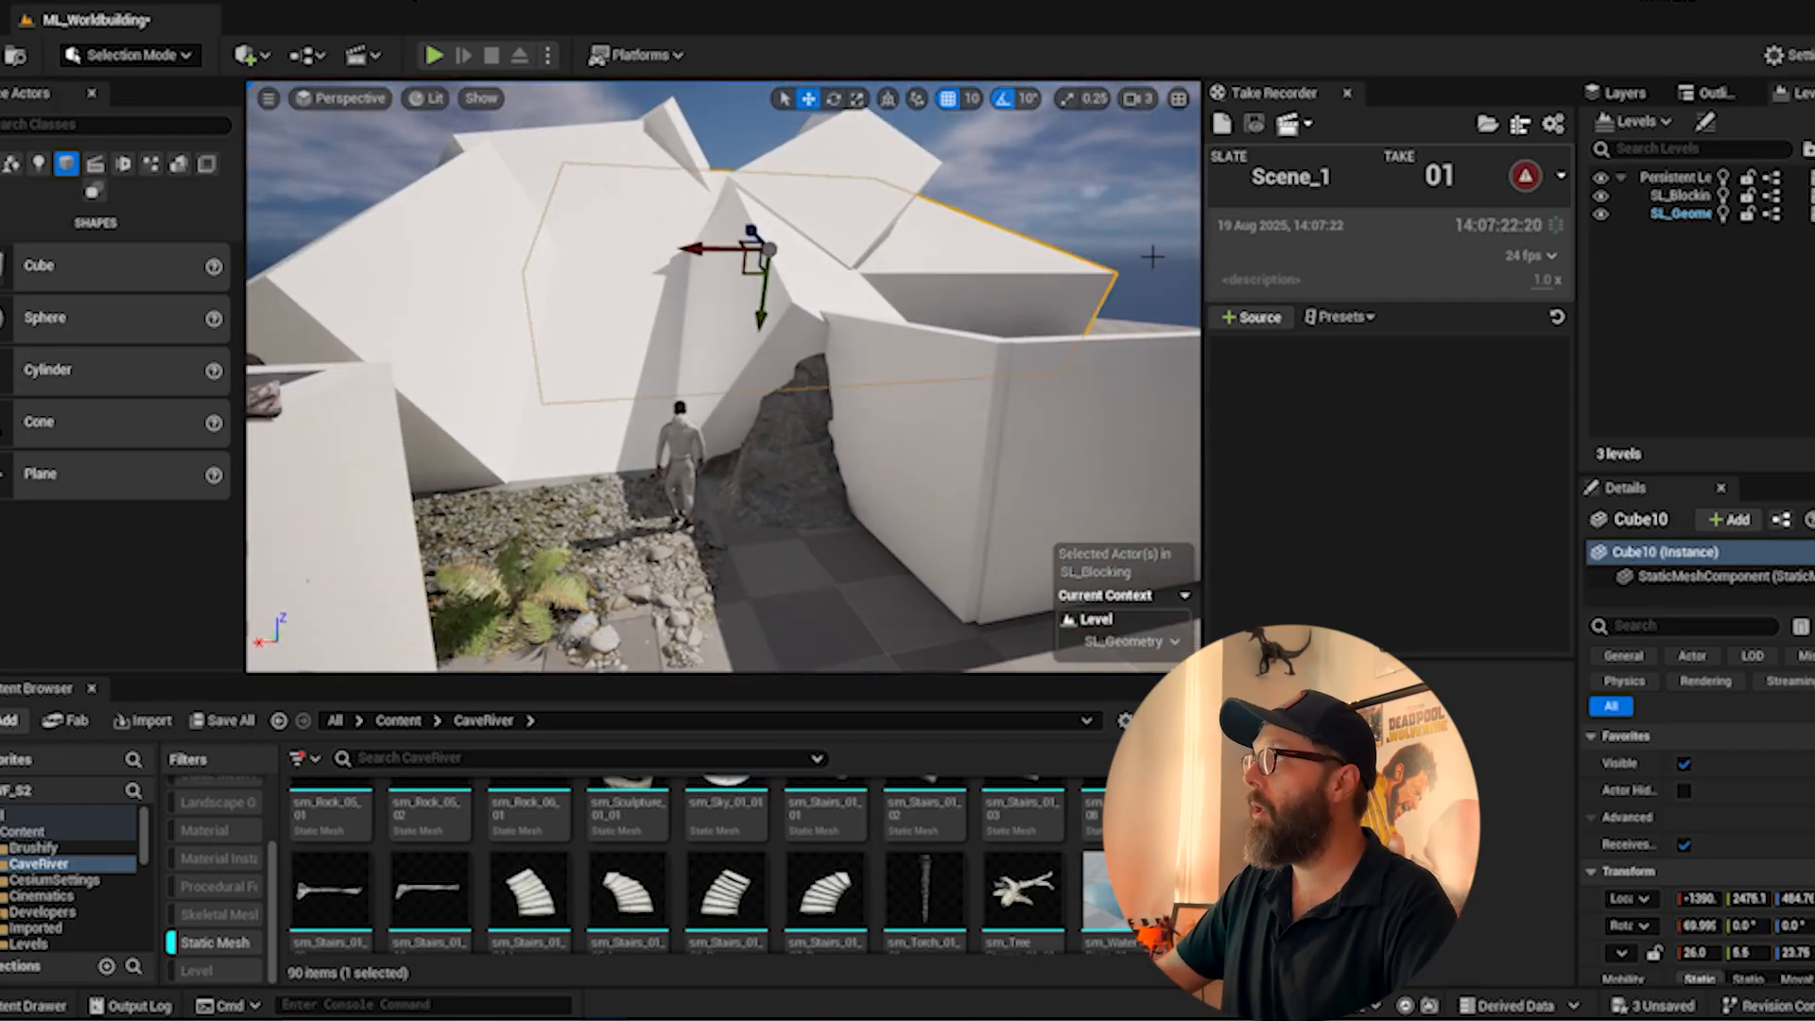
{"action": "left_click", "coordinate": [1152, 256]}
{"action": "right_click_drag", "start_coordinate": [1099, 401], "coordinate": [1087, 406]}
{"action": "key", "text": "q"}
{"action": "right_click_drag", "start_coordinate": [723, 376], "coordinate": [618, 291]}
{"action": "key", "text": "w"}
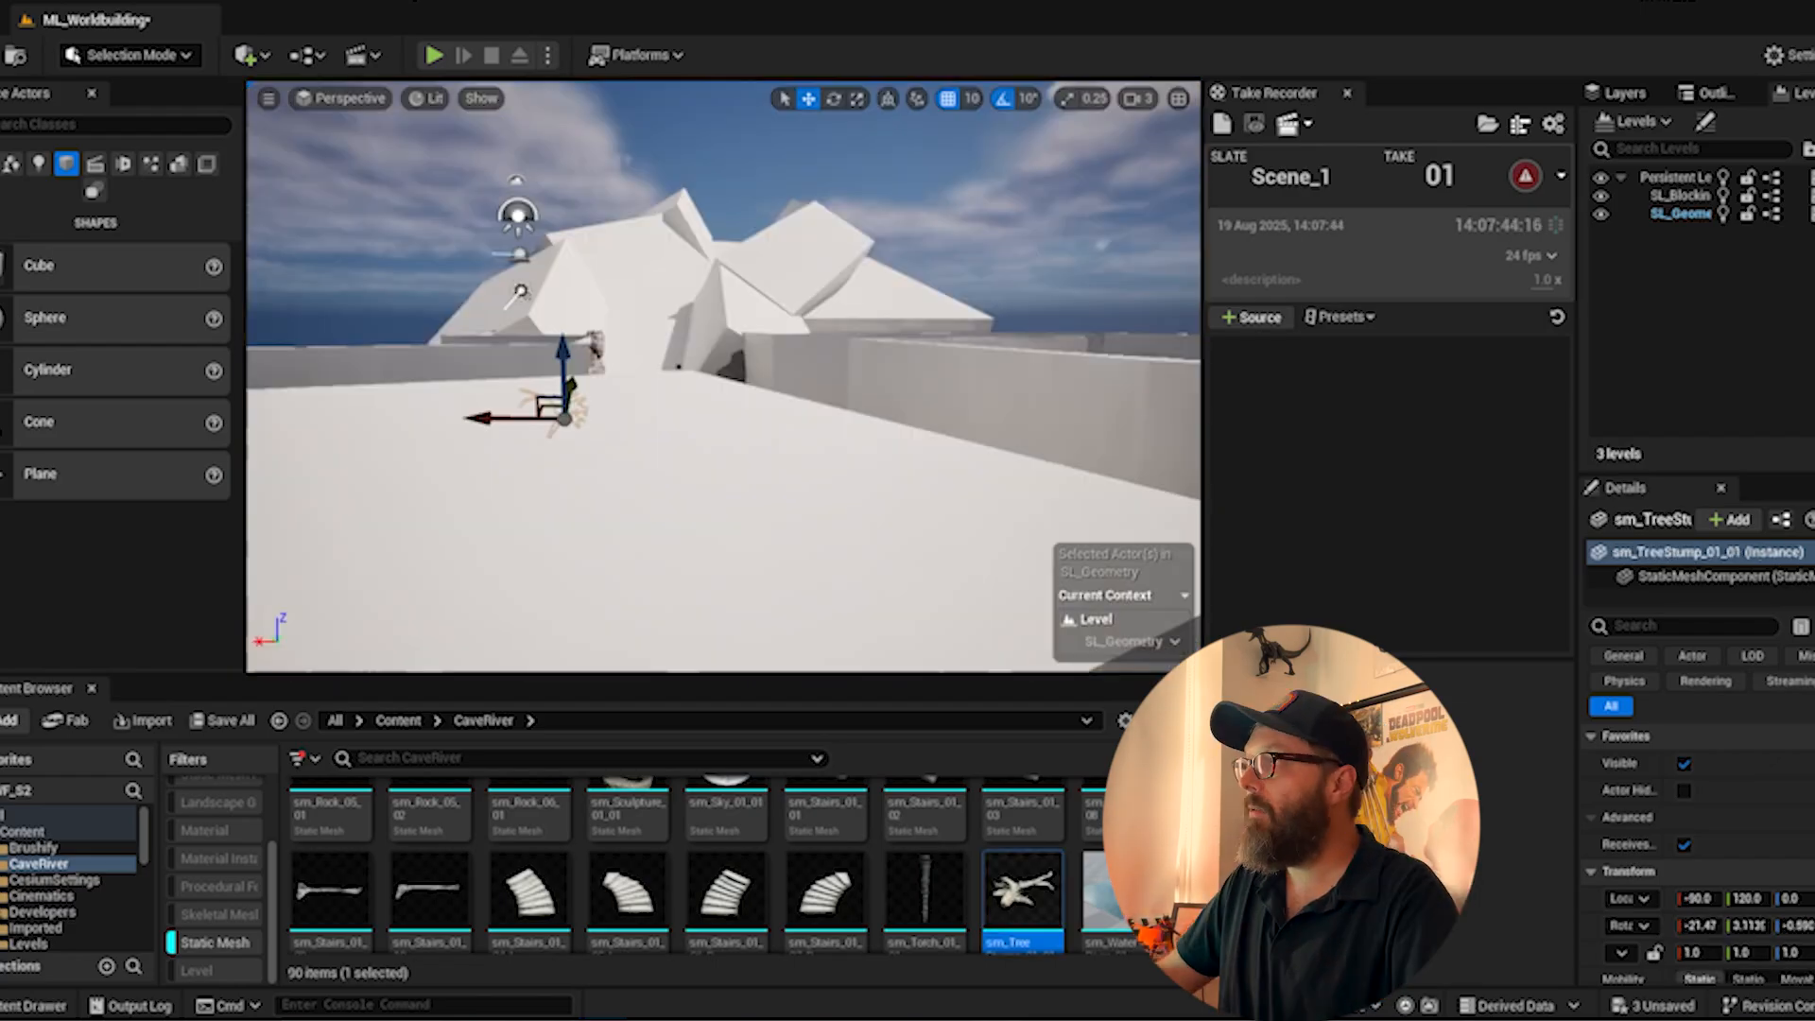
{"action": "right_click_drag", "start_coordinate": [654, 262], "coordinate": [654, 263]}
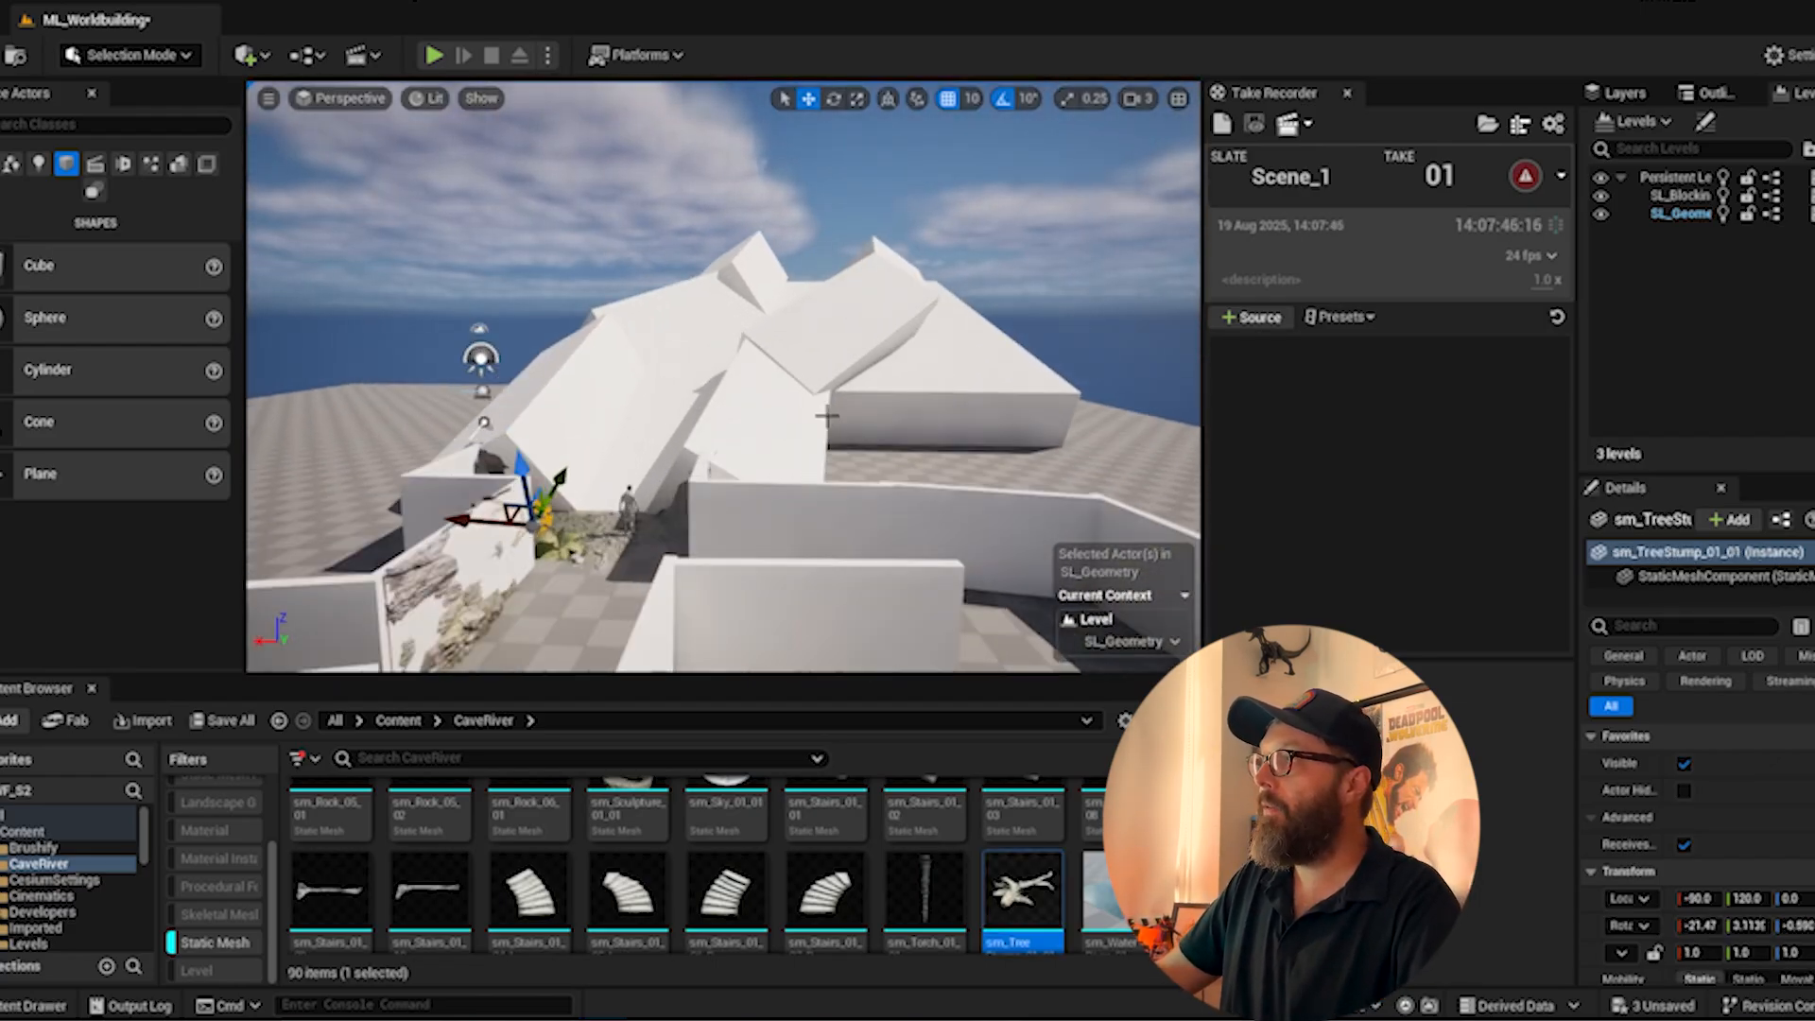
{"action": "right_click_drag", "start_coordinate": [826, 413], "coordinate": [680, 532]}
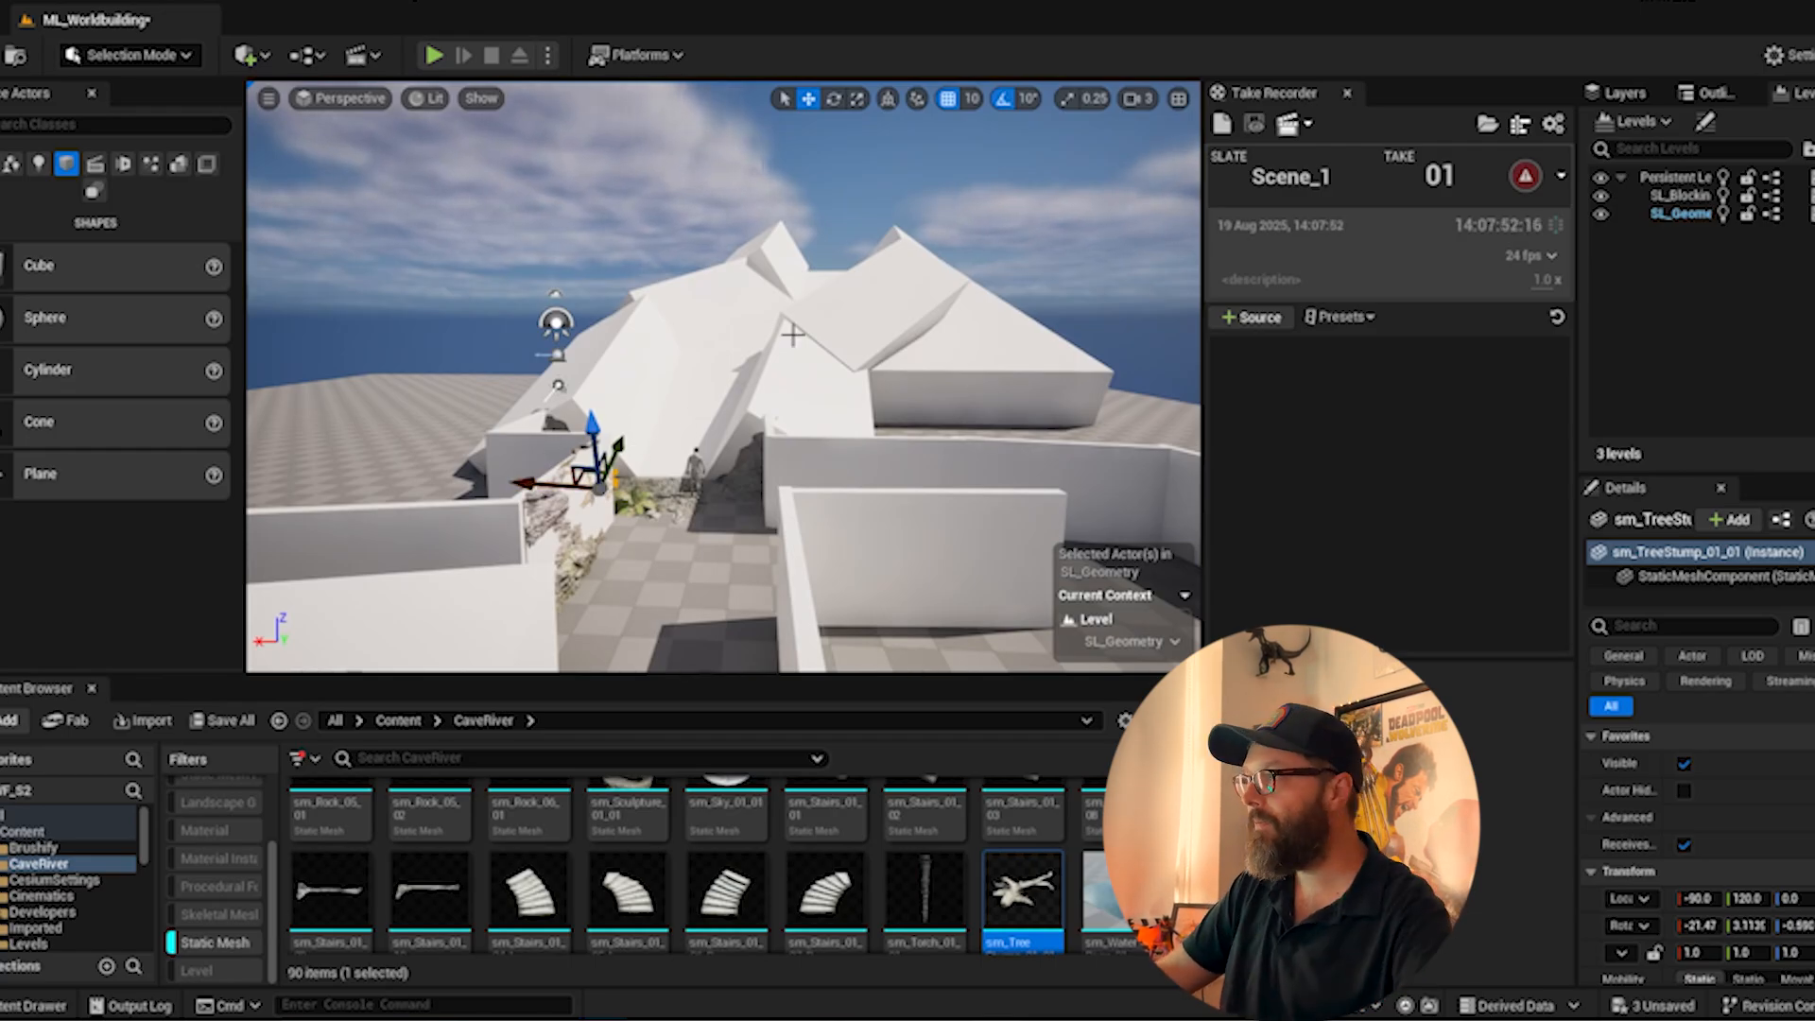
{"action": "right_click_drag", "start_coordinate": [793, 335], "coordinate": [793, 335]}
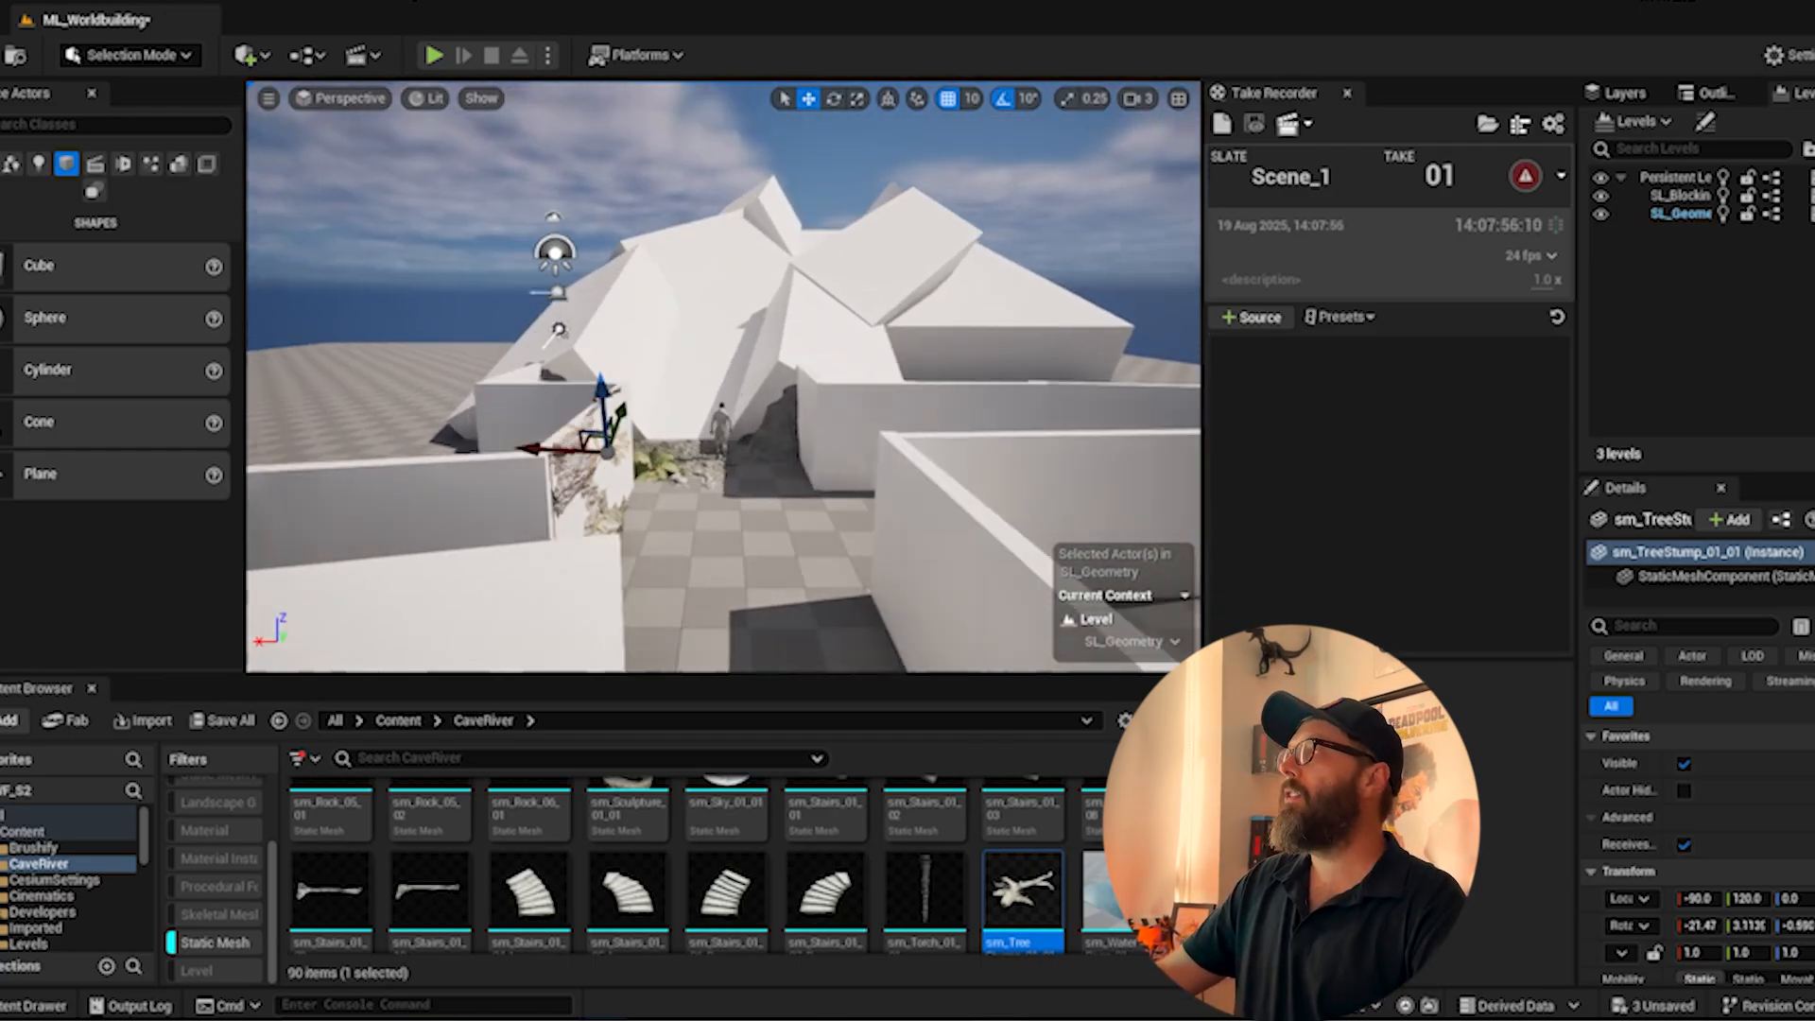
{"action": "right_click_drag", "start_coordinate": [793, 335], "coordinate": [951, 498]}
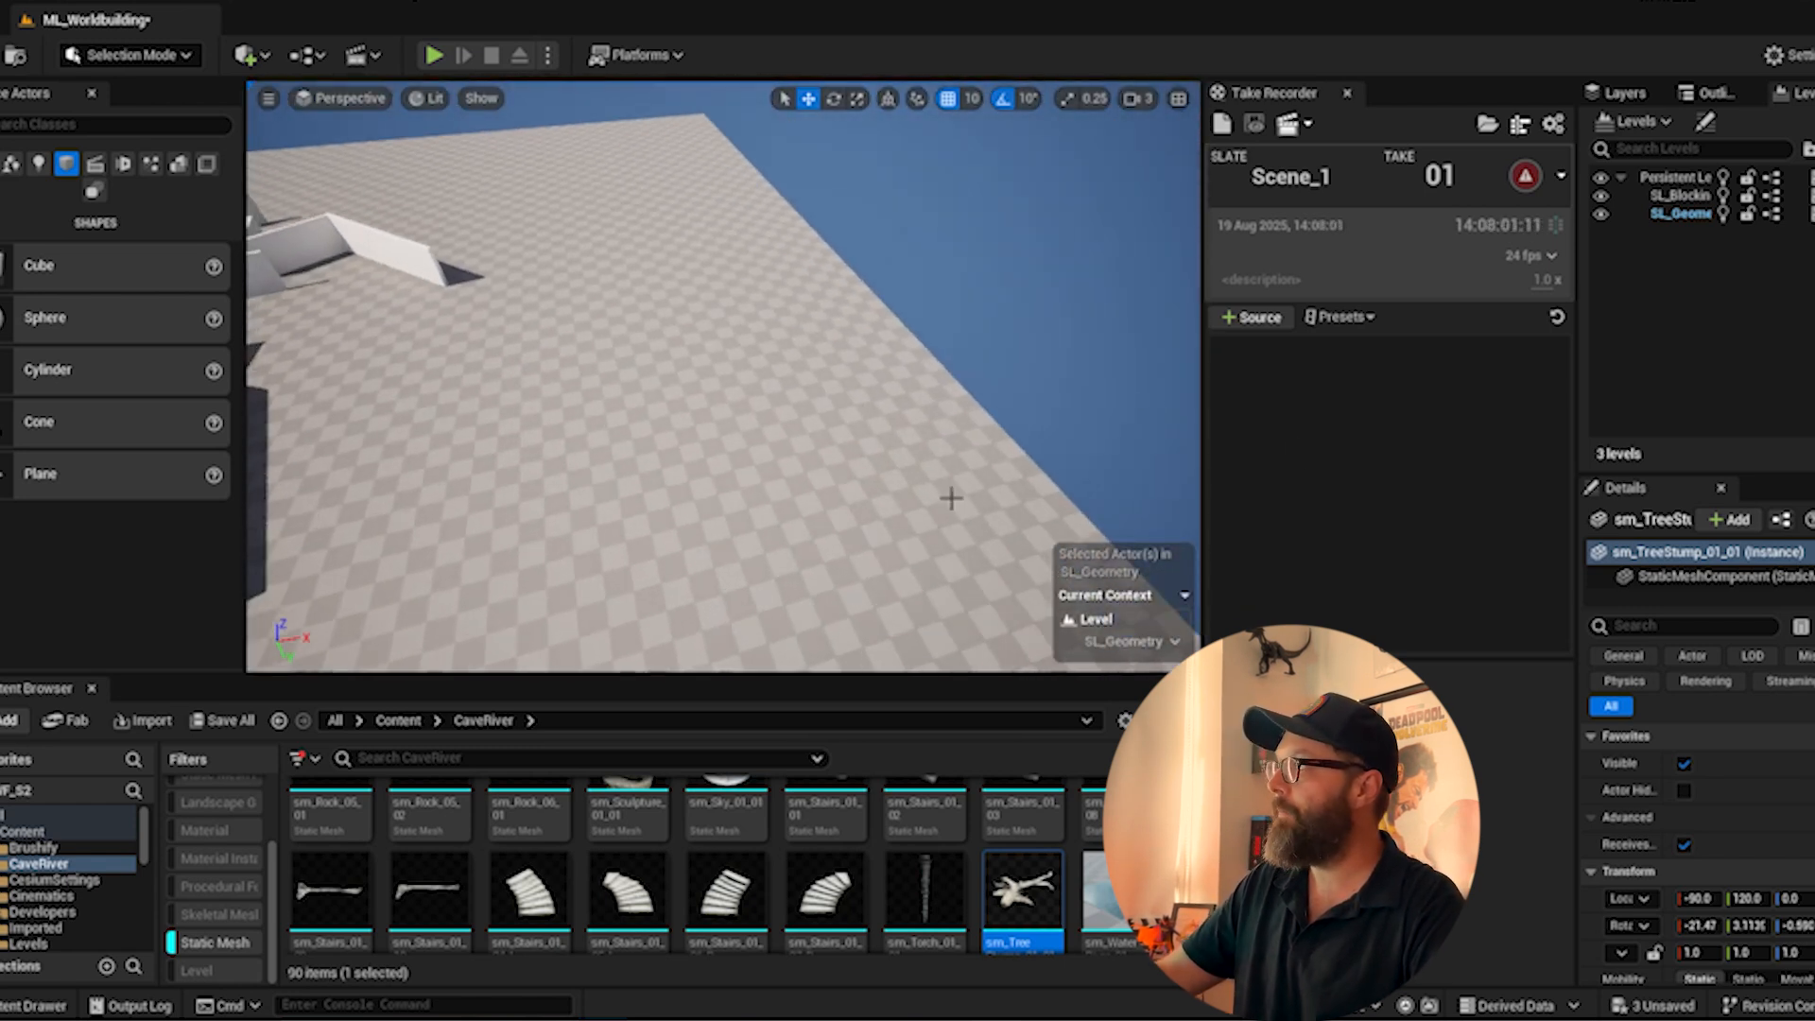
- Switch the level editor from Selection Mode to Modeling Mode
{"action": "left_click", "coordinate": [132, 8]}
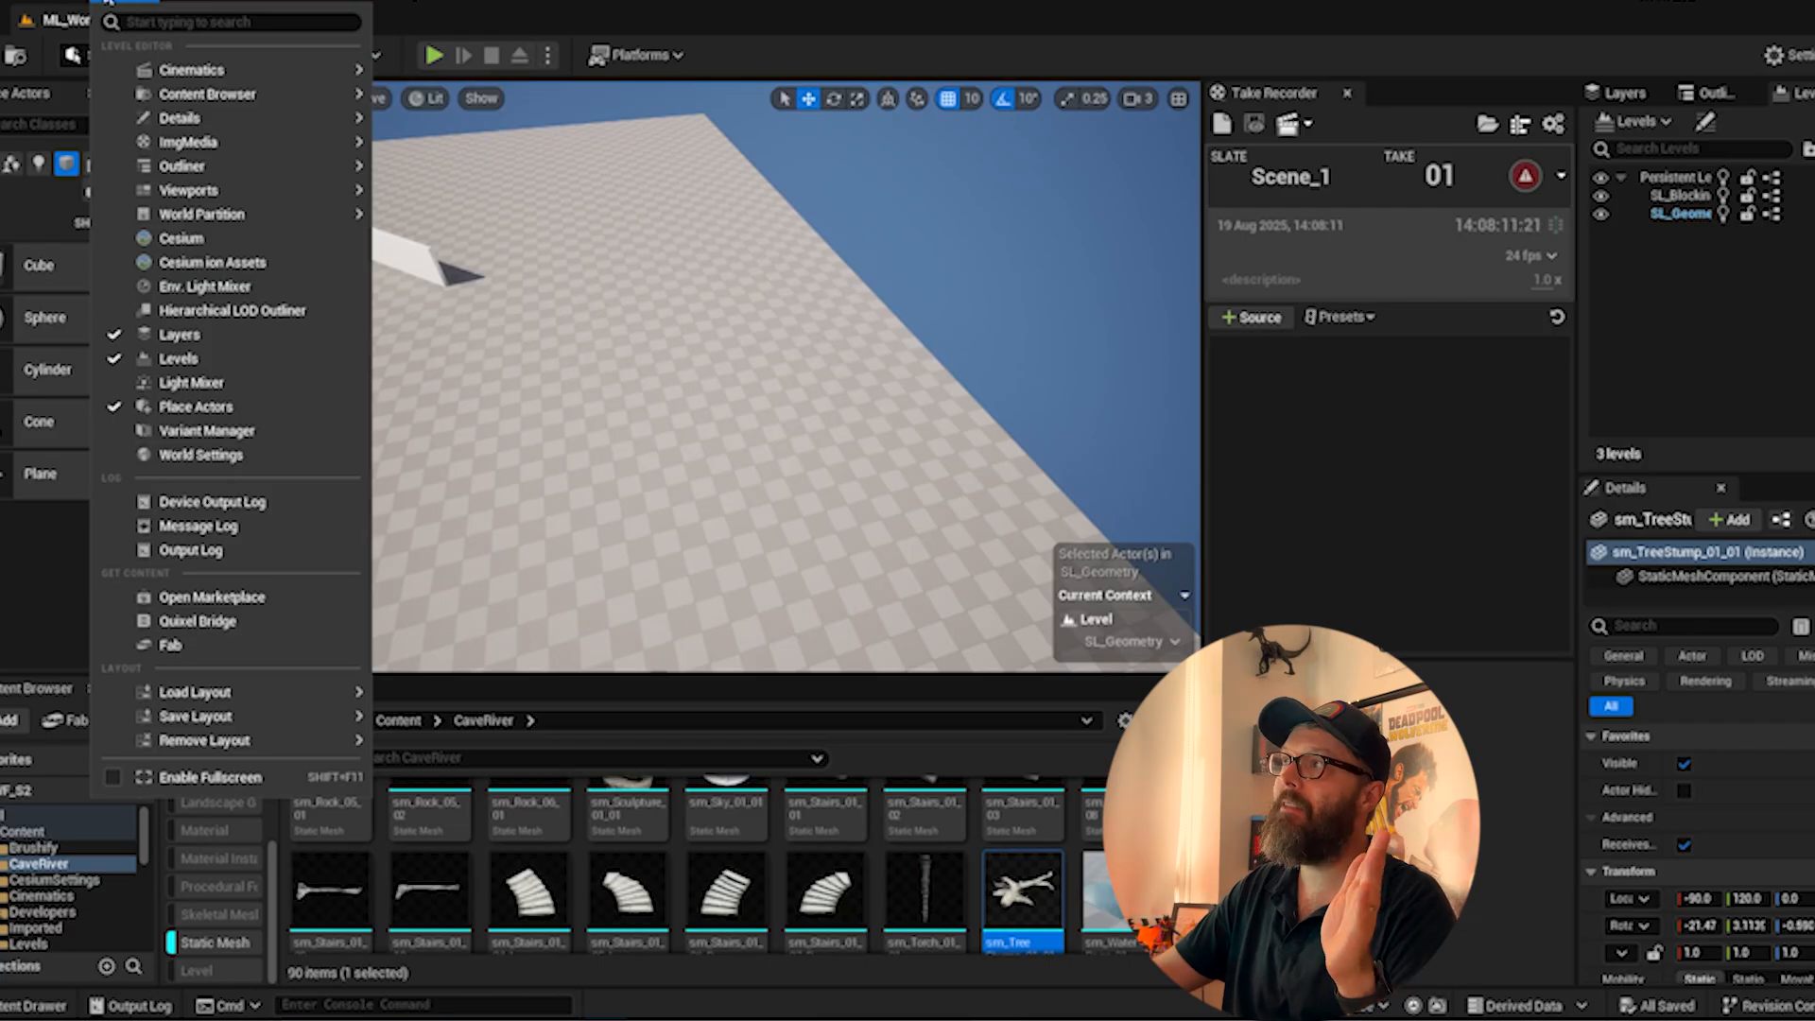
{"action": "left_click", "coordinate": [107, 1]}
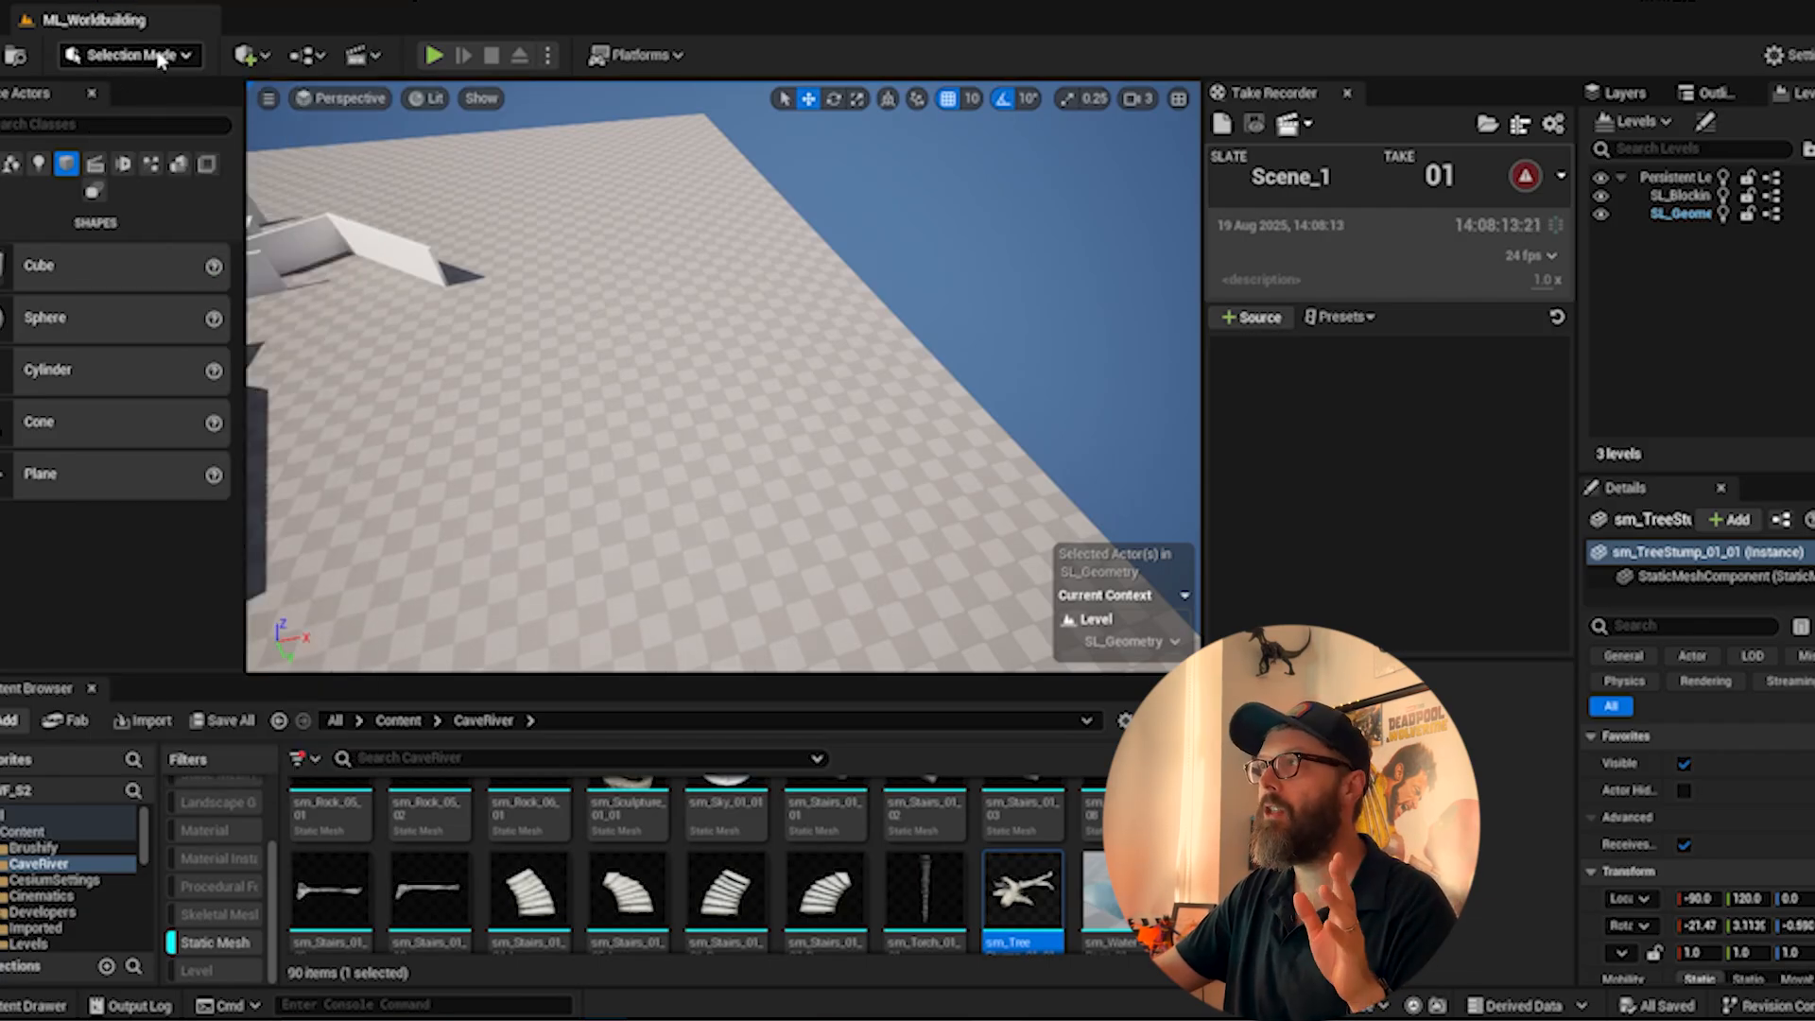
{"action": "left_click", "coordinate": [161, 56]}
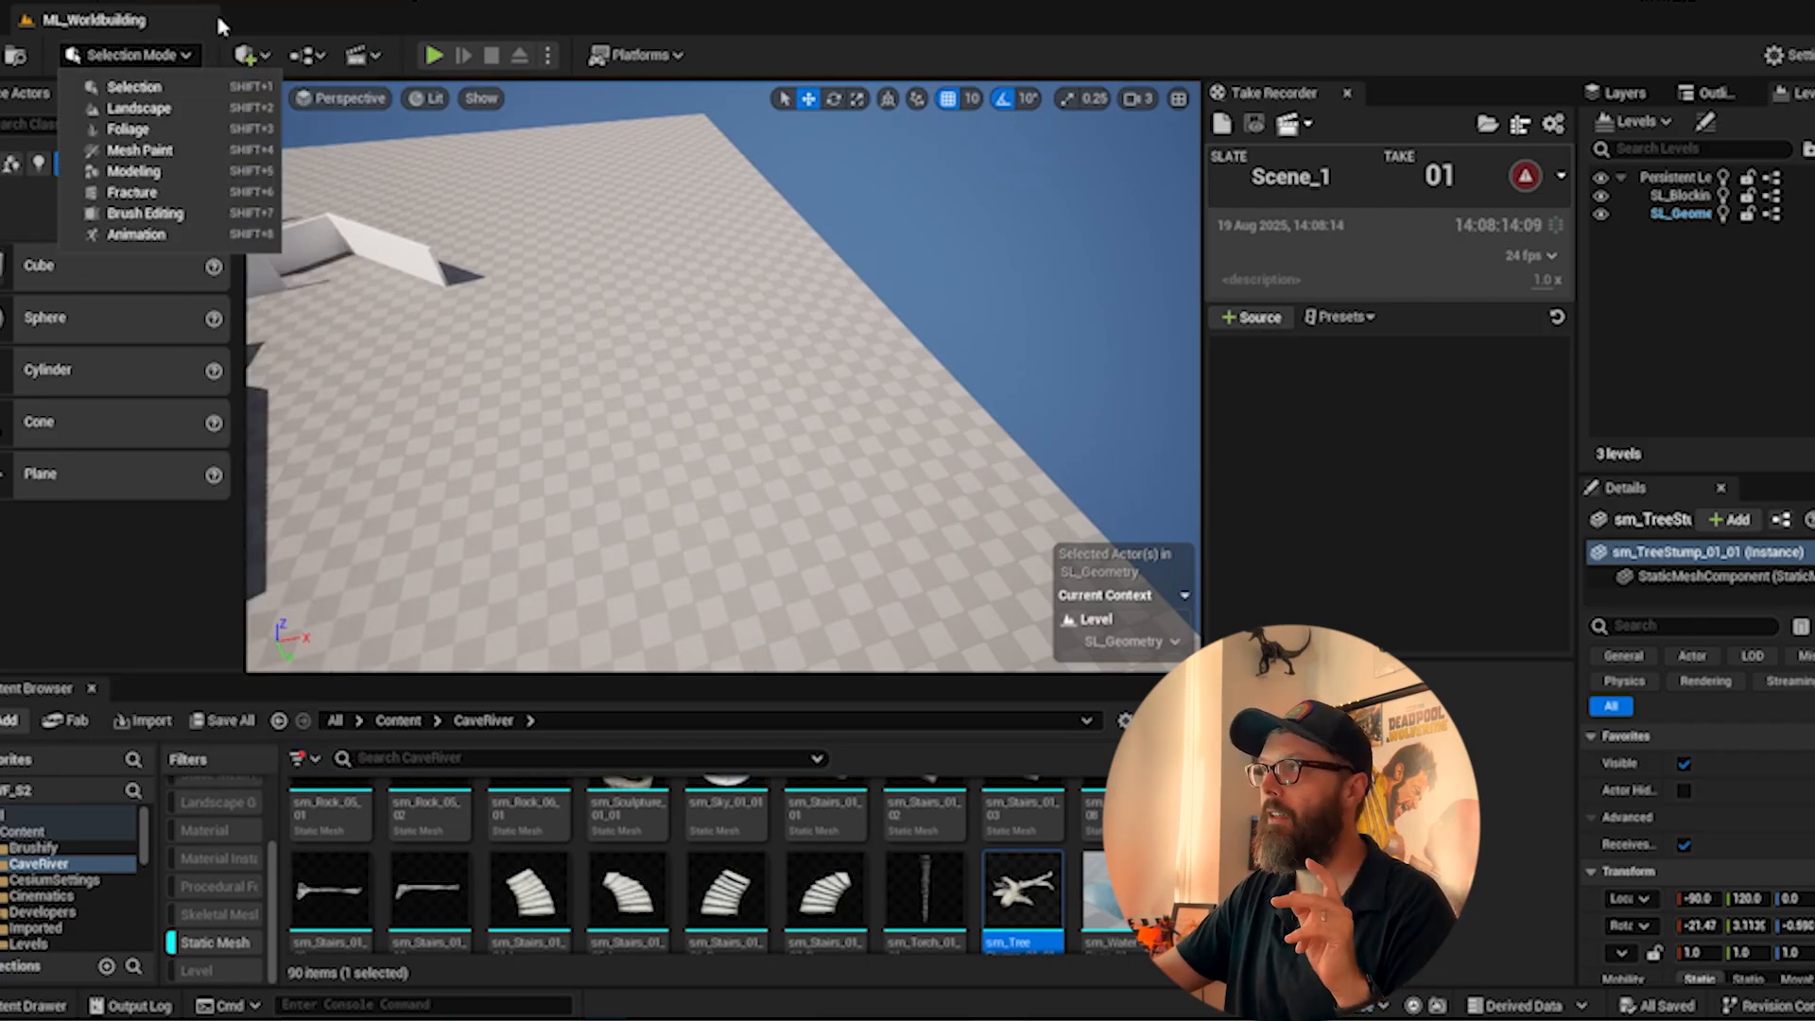
{"action": "left_click", "coordinate": [140, 171]}
{"action": "left_click", "coordinate": [206, 196]}
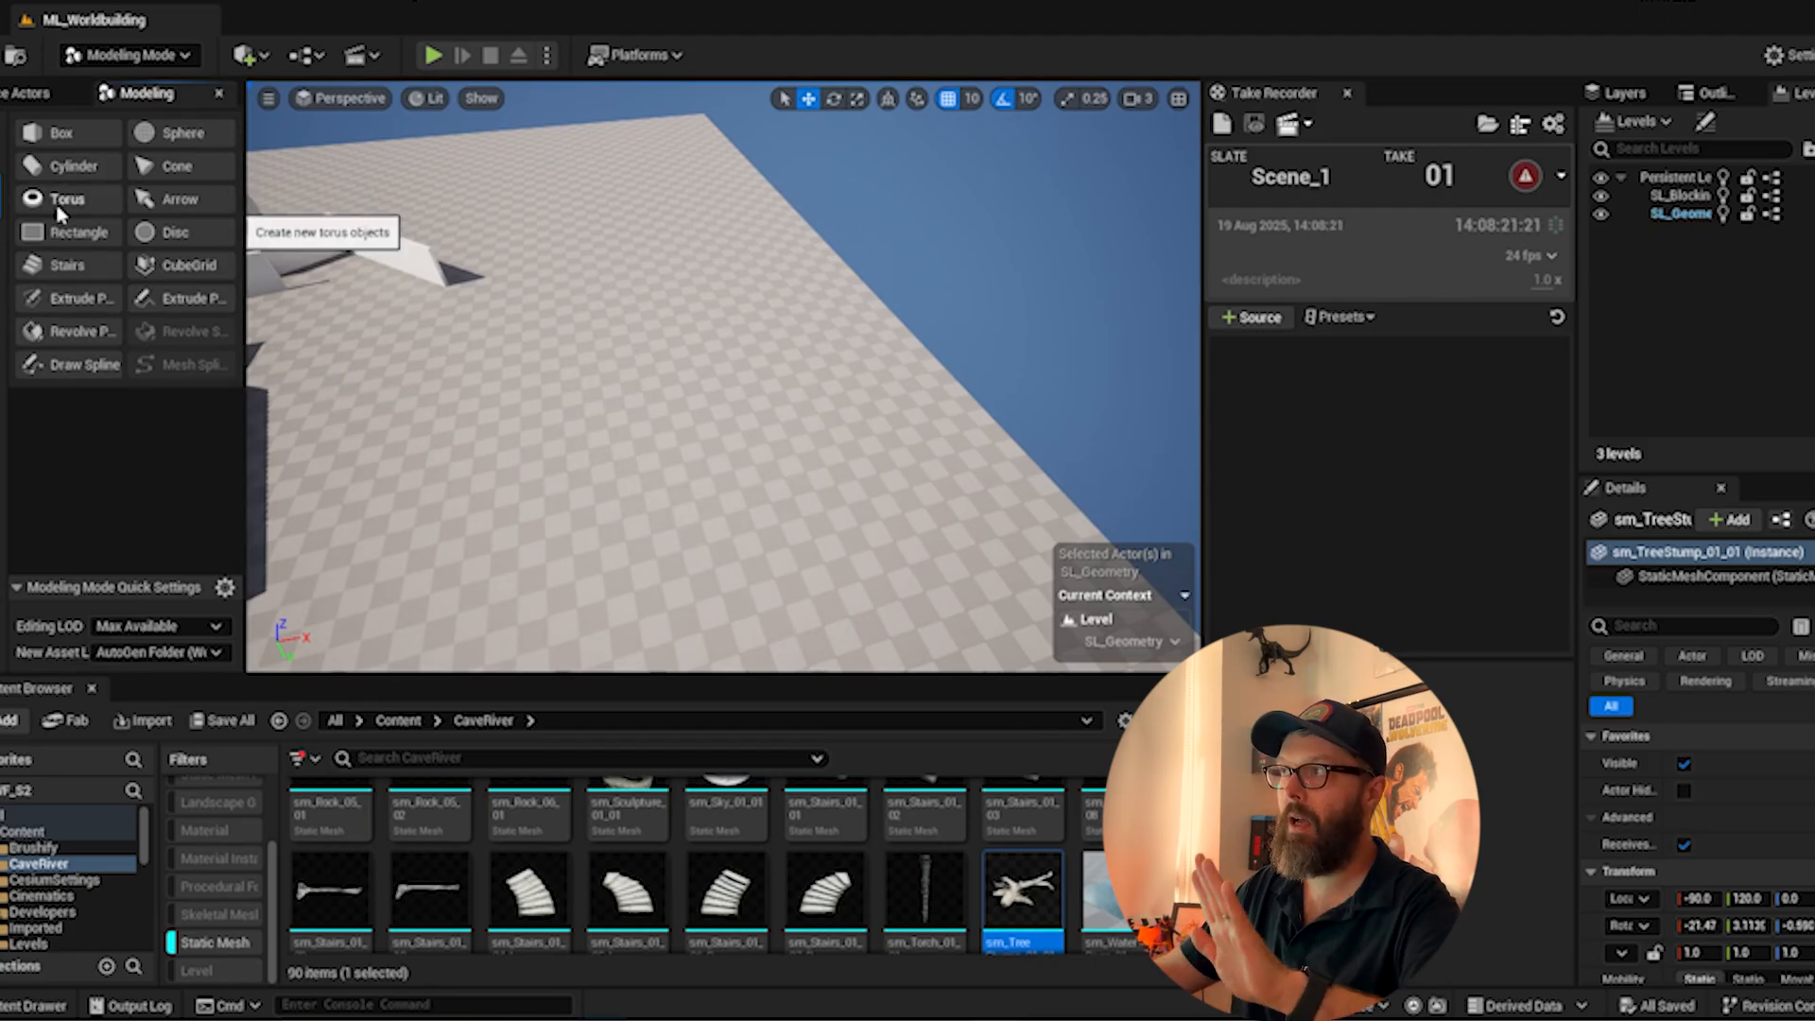
- Start the CubeGrid tool and pull a long strip of cells 100 units wide beside the floor's edge up into a beam
{"action": "middle_click_drag", "start_coordinate": [701, 376], "coordinate": [553, 338]}
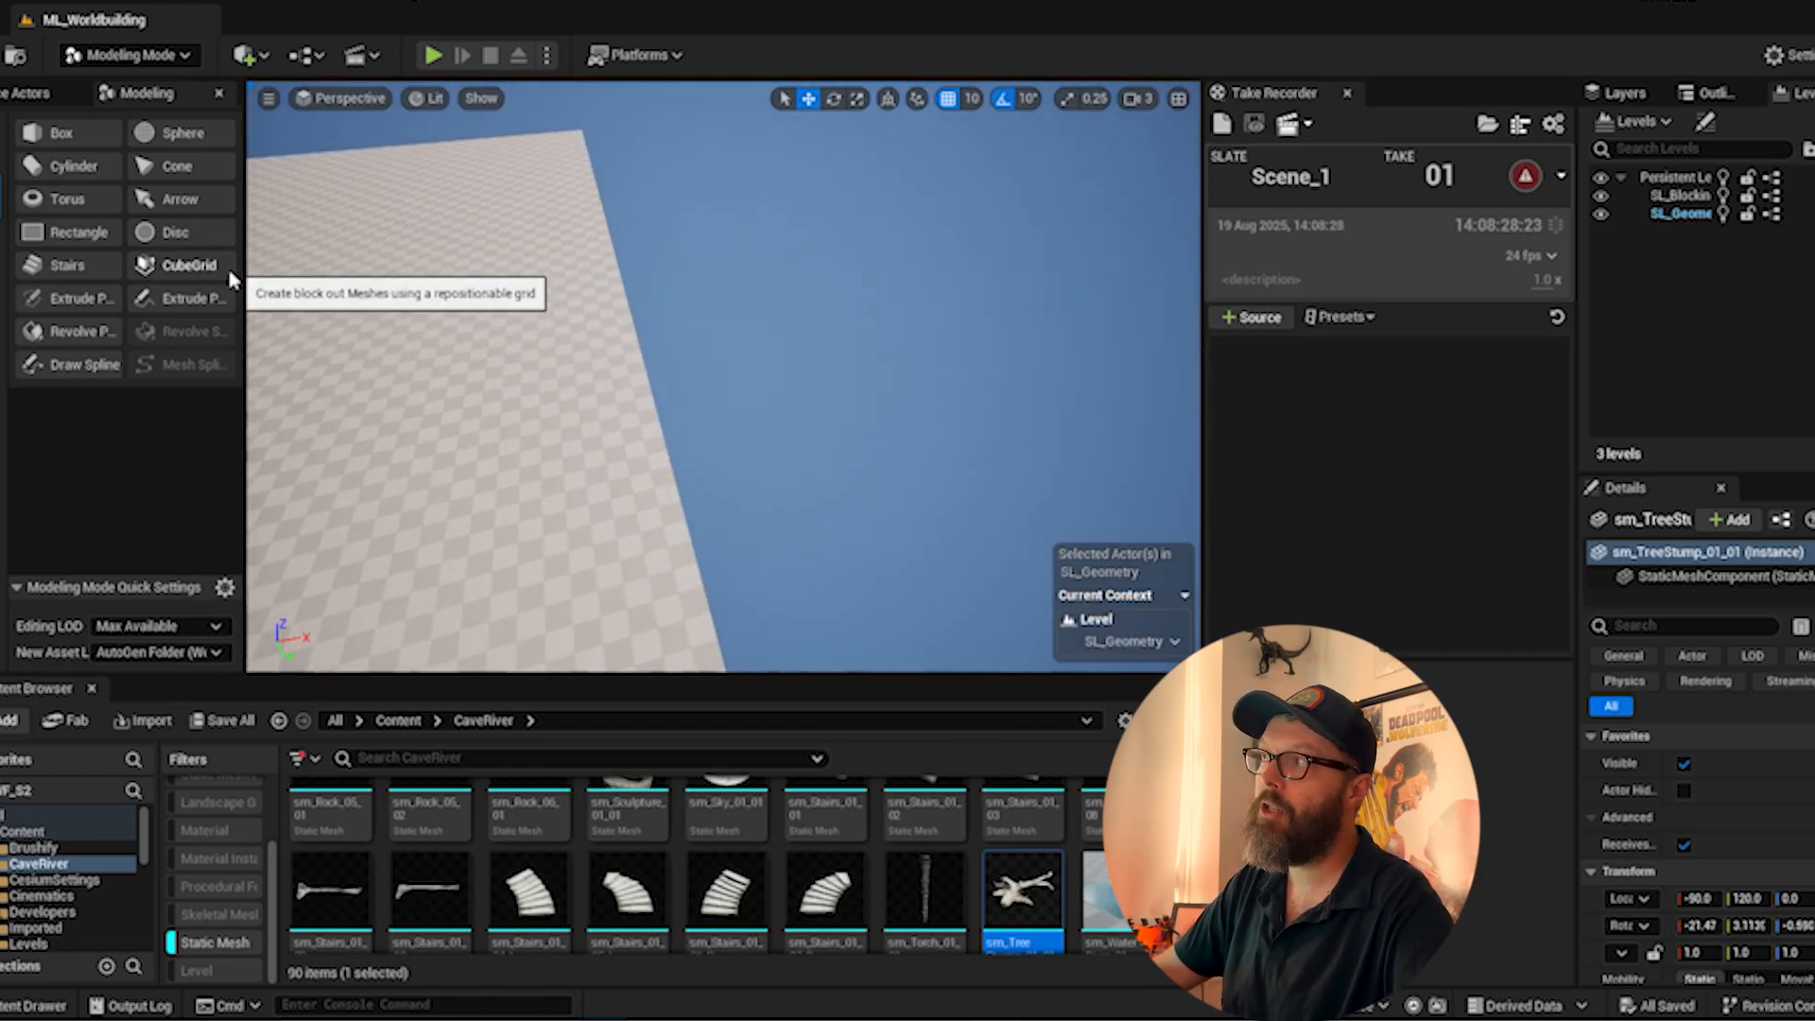
{"action": "left_click", "coordinate": [179, 265]}
{"action": "middle_click_drag", "start_coordinate": [517, 383], "coordinate": [794, 423]}
{"action": "right_click_drag", "start_coordinate": [794, 424], "coordinate": [898, 350]}
{"action": "right_click_drag", "start_coordinate": [529, 365], "coordinate": [644, 449]}
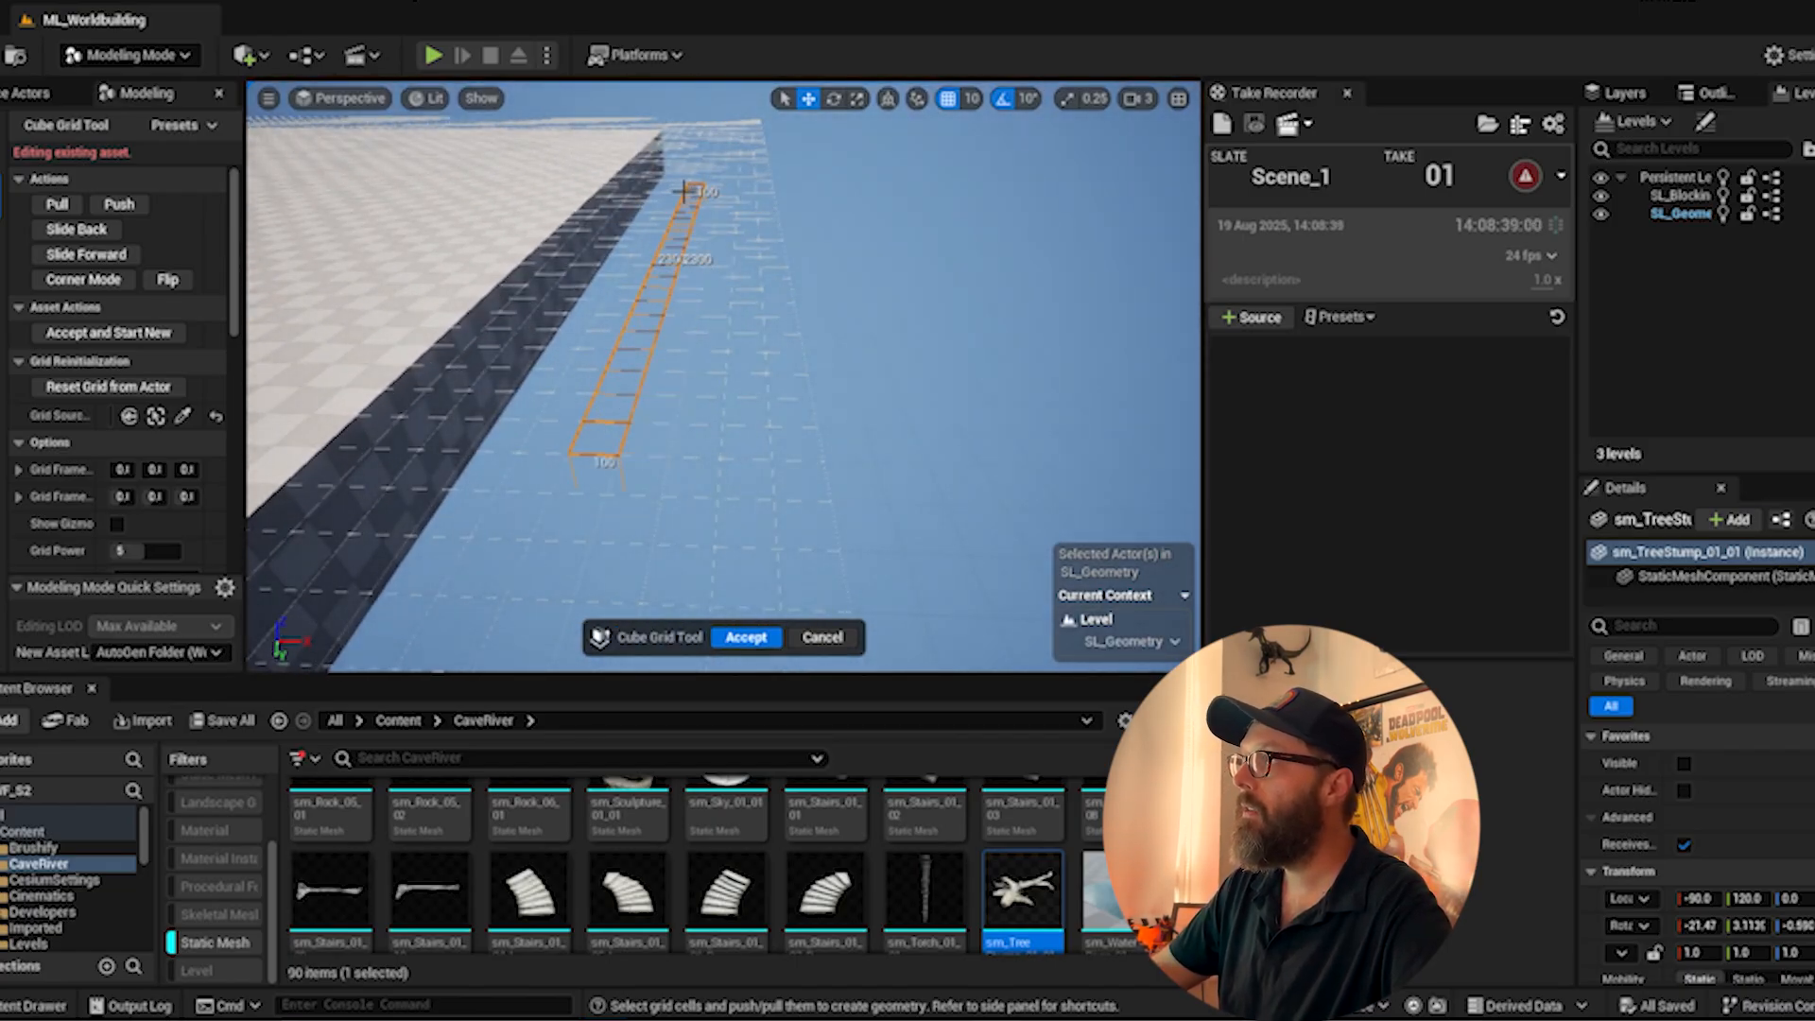
{"action": "left_click", "coordinate": [63, 203]}
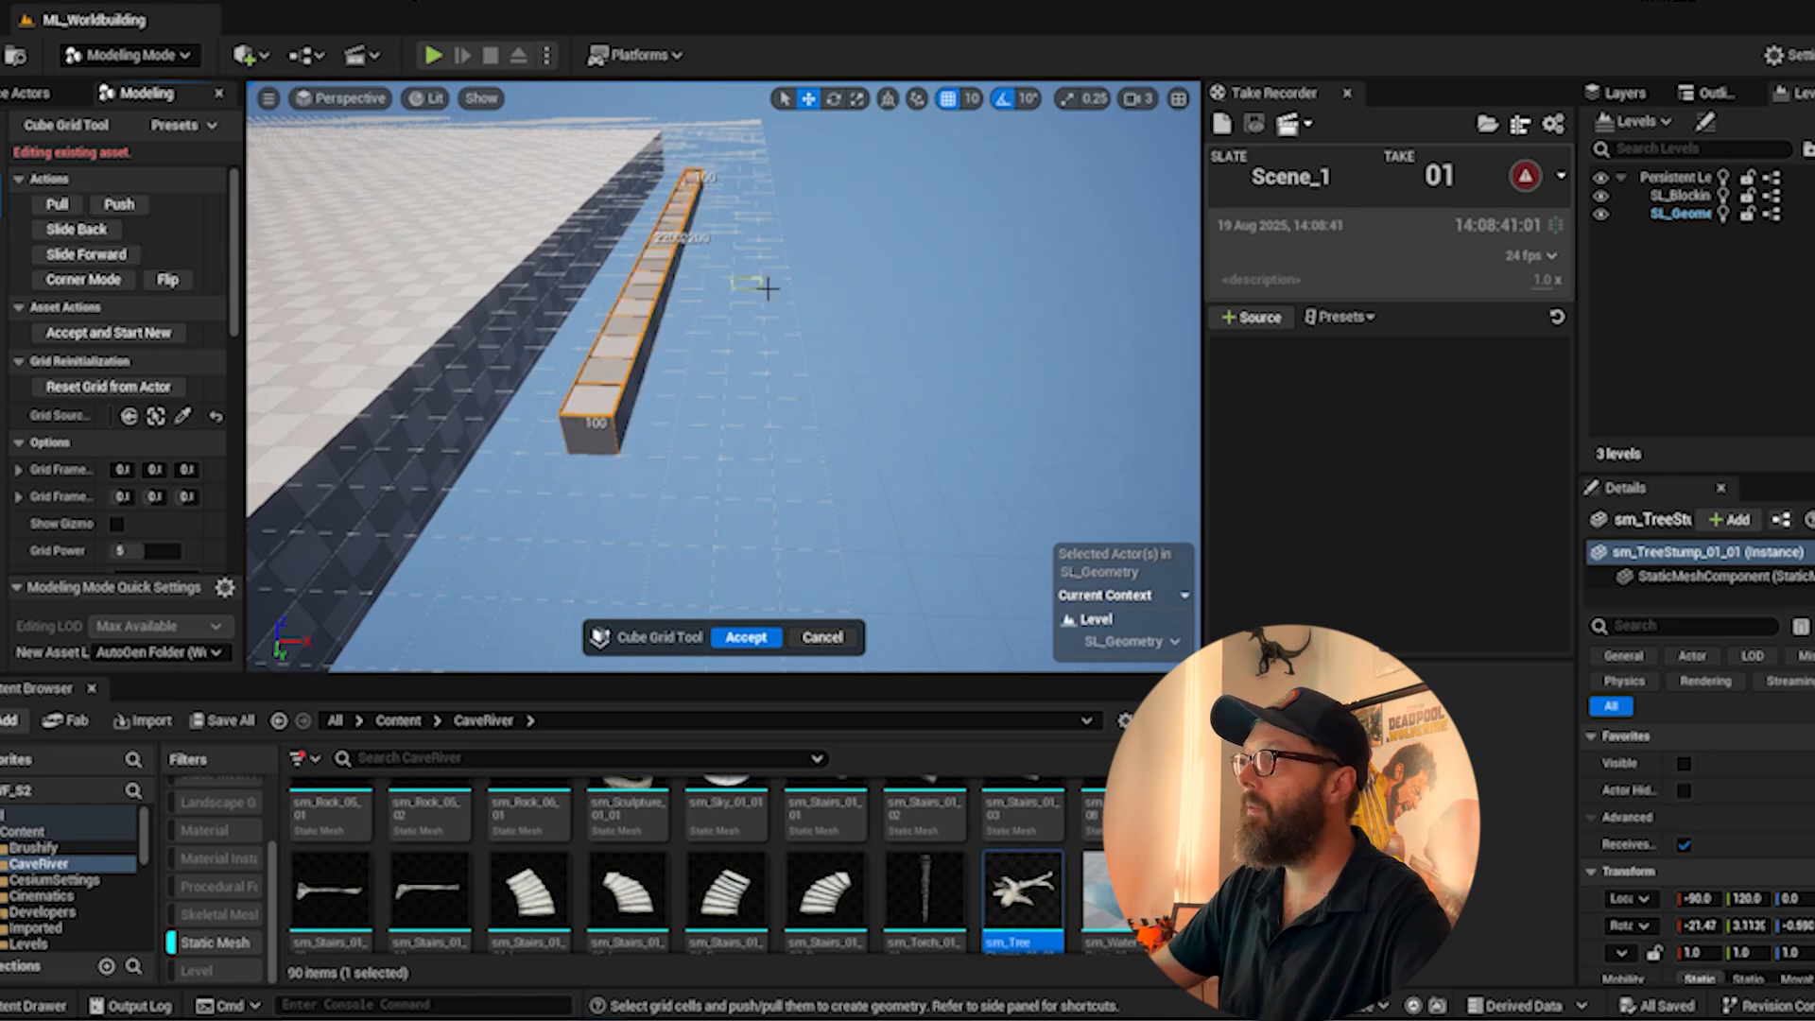
- Pull a 1000 by 200 unit cell area beside the beam up into a block, trying a push on it as well
{"action": "right_click_drag", "start_coordinate": [765, 284], "coordinate": [586, 248]}
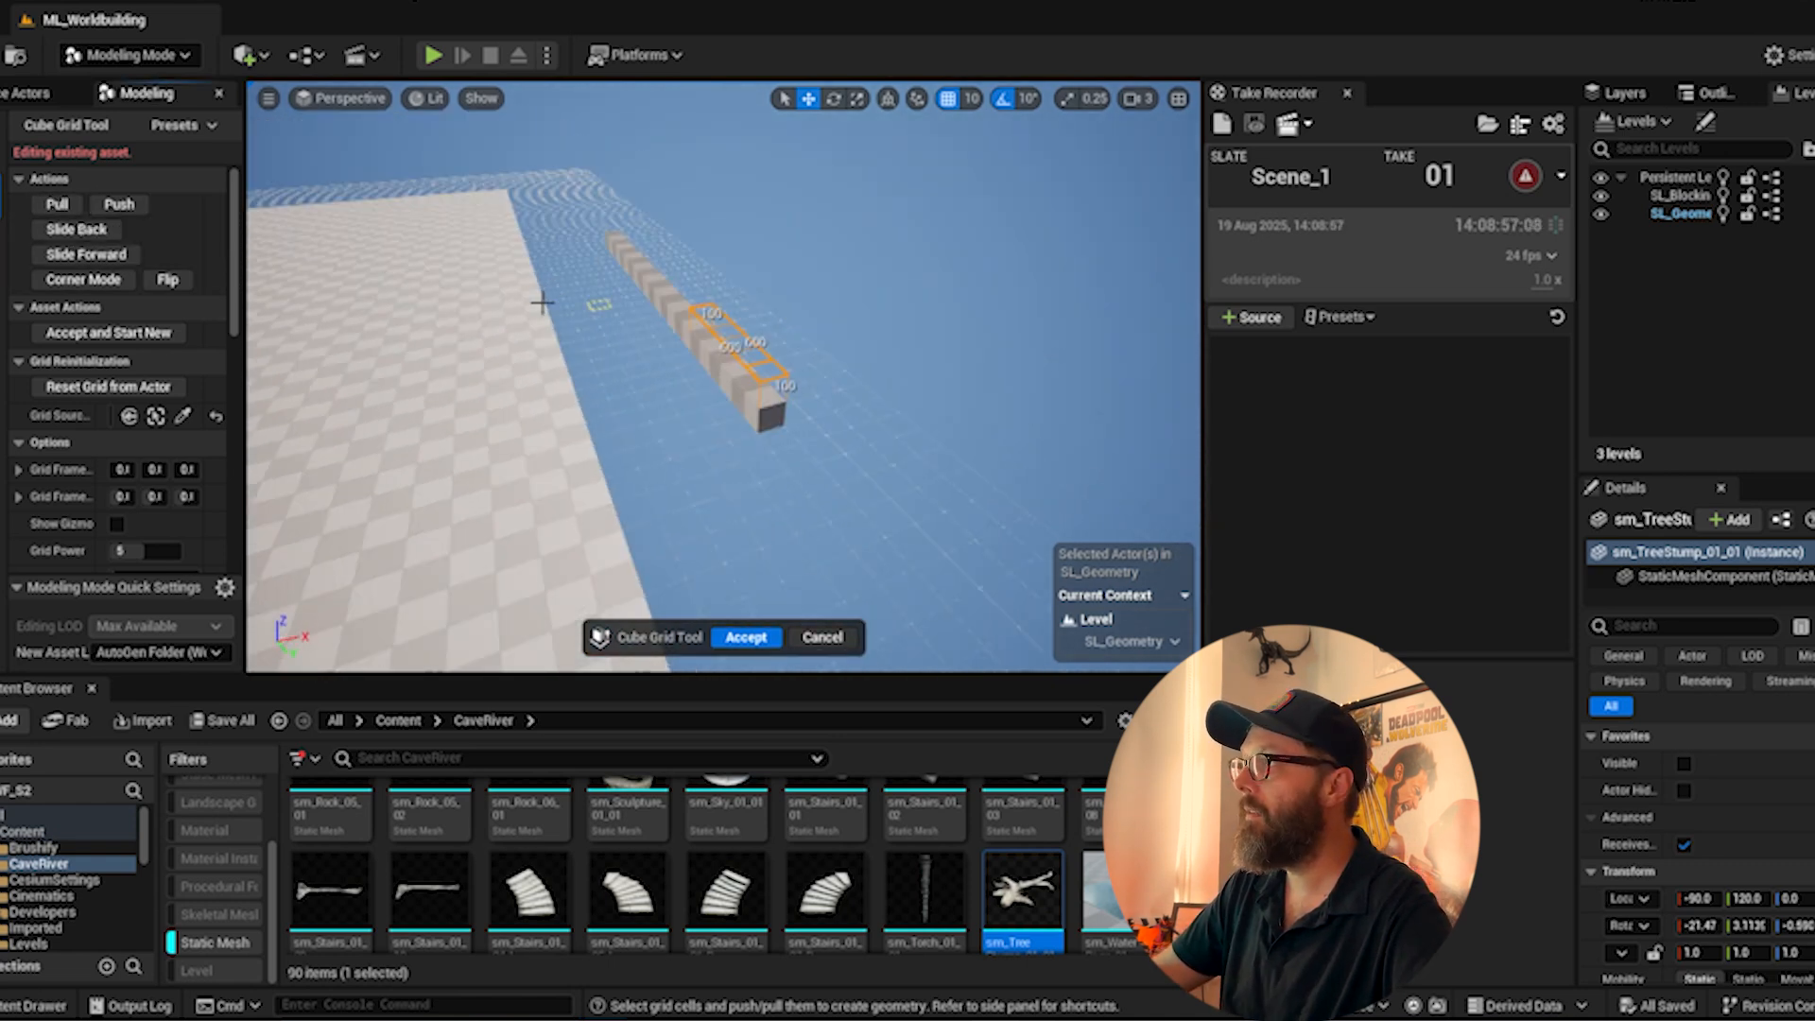
{"action": "right_click_drag", "start_coordinate": [513, 295], "coordinate": [589, 376]}
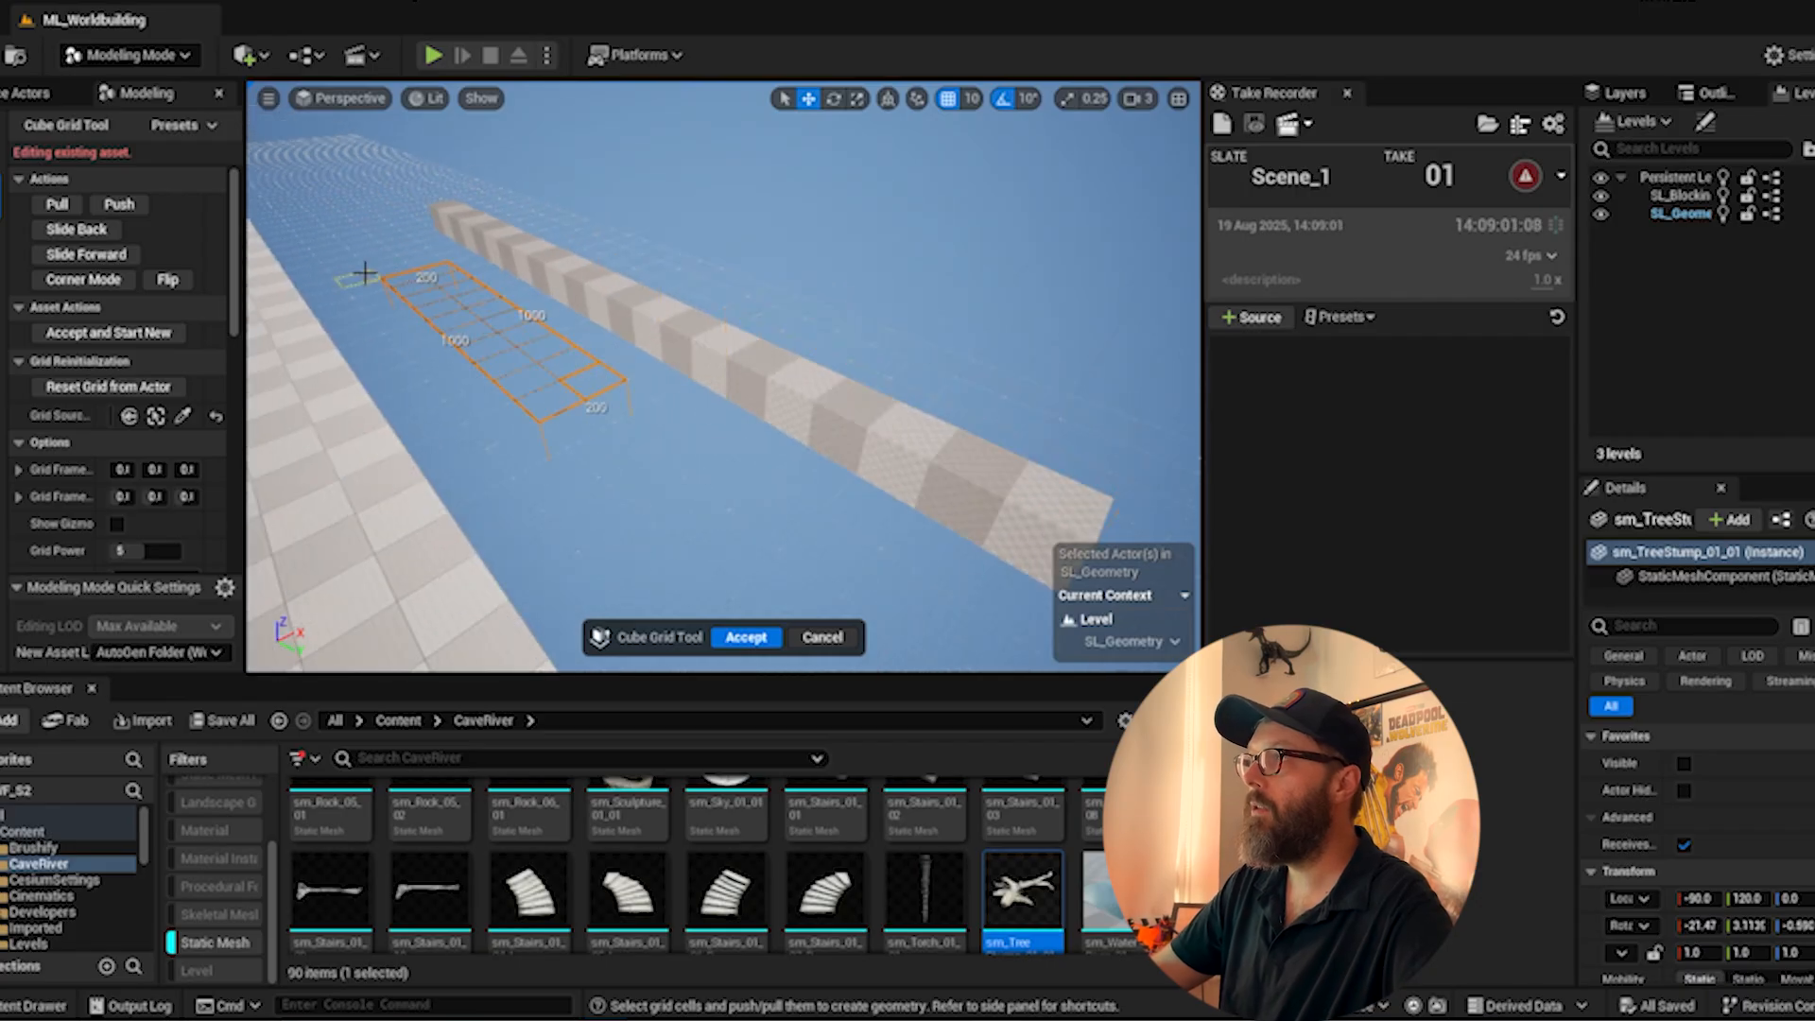
{"action": "left_click", "coordinate": [57, 205]}
{"action": "left_click", "coordinate": [58, 204]}
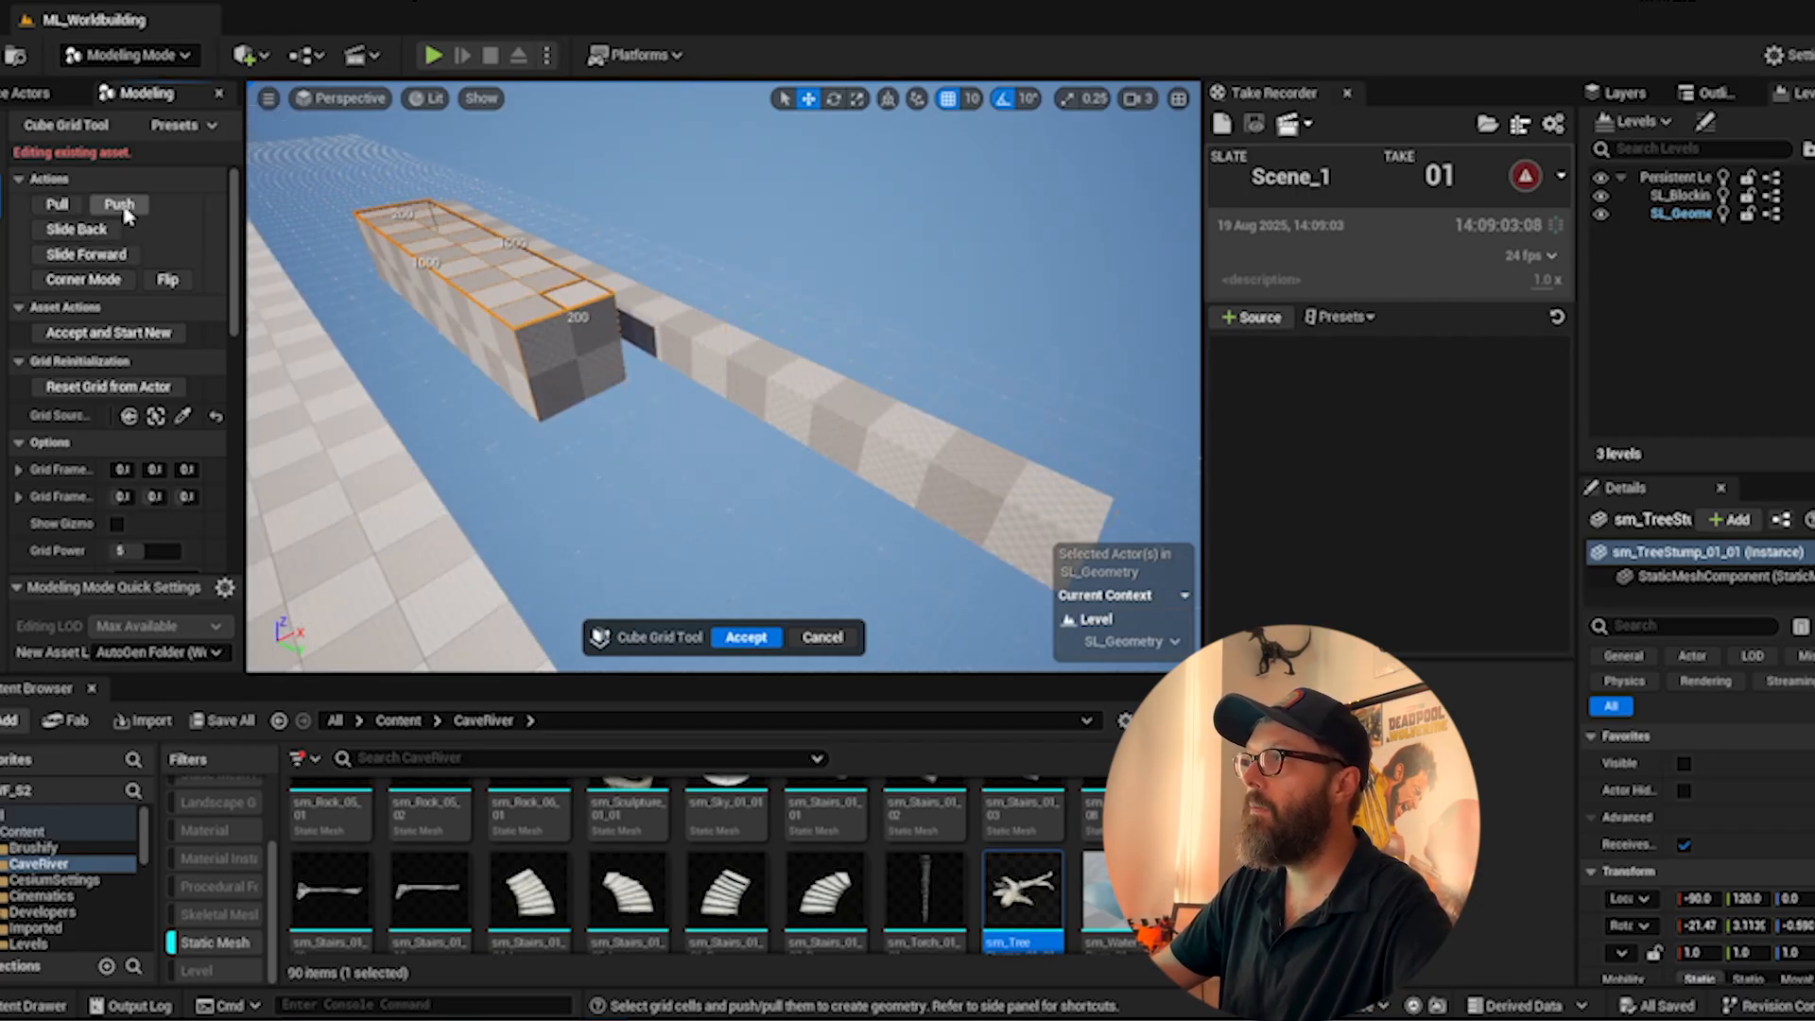
{"action": "left_click", "coordinate": [119, 208]}
{"action": "left_click", "coordinate": [57, 205]}
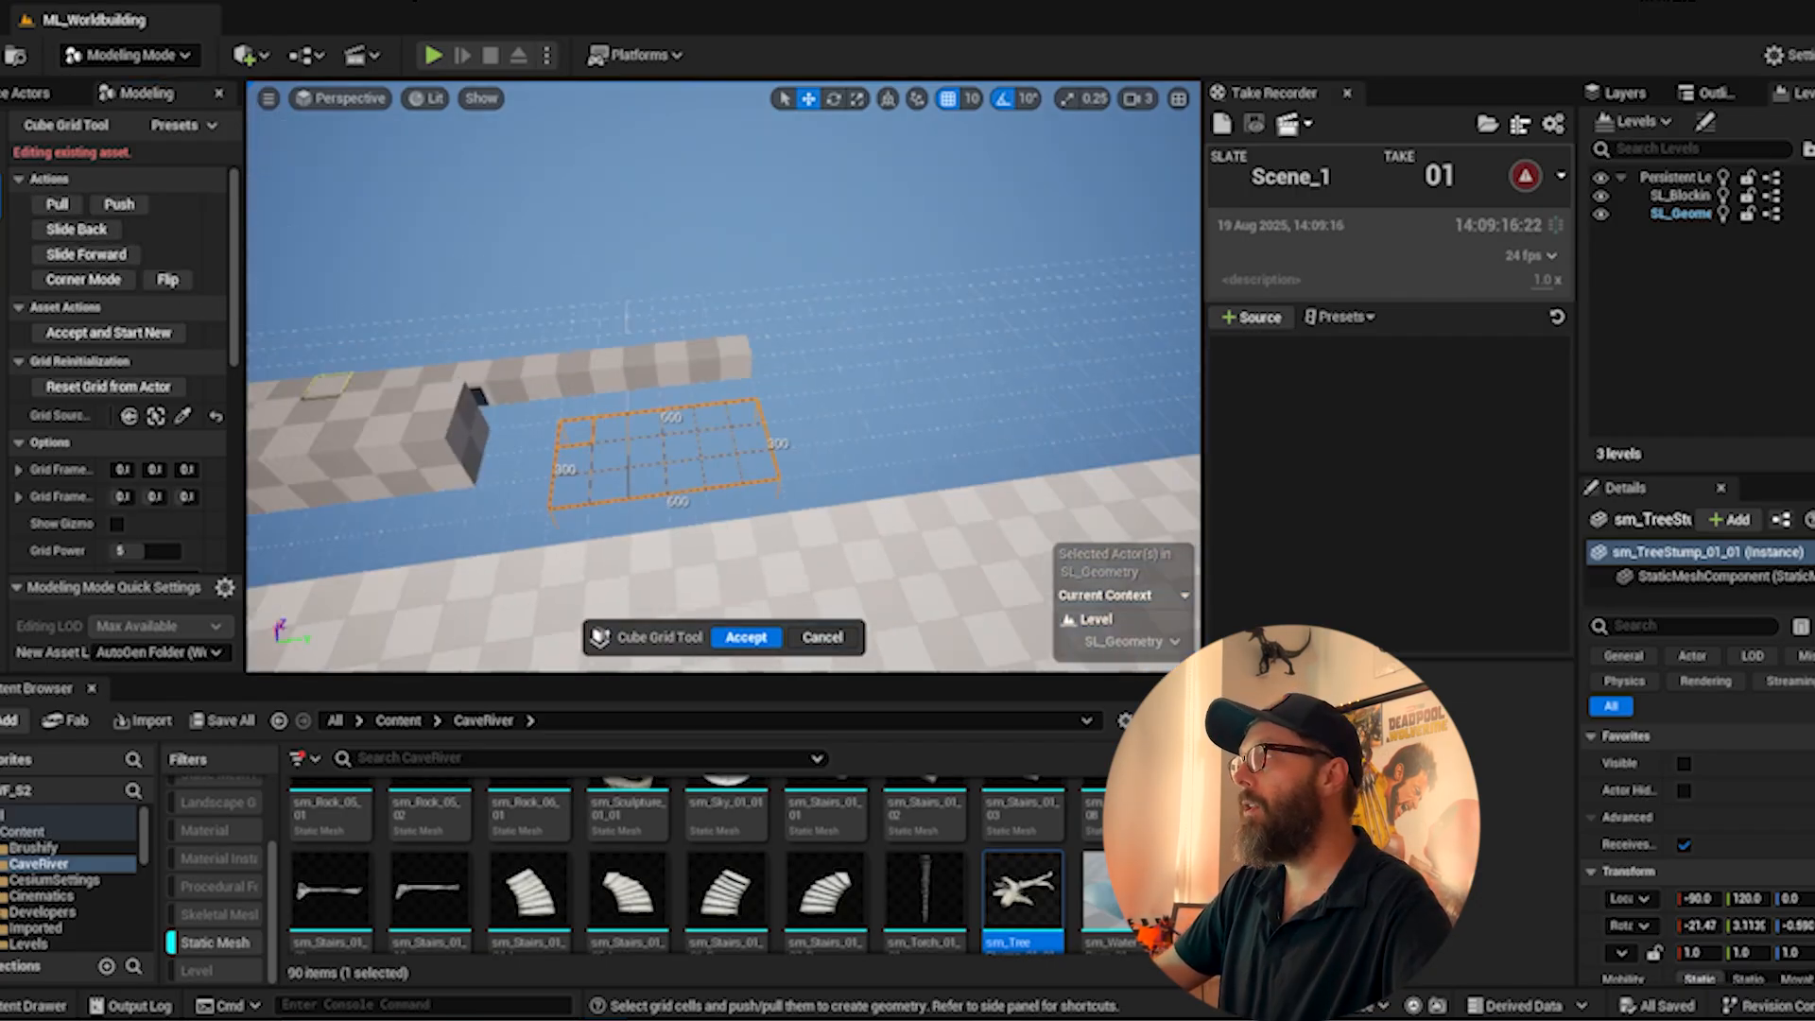
- Pull a separate 1000 by 200 unit cell area up into a tall wall and push a 200-unit-high notch into its end
{"action": "left_click_drag", "start_coordinate": [817, 303], "coordinate": [707, 339]}
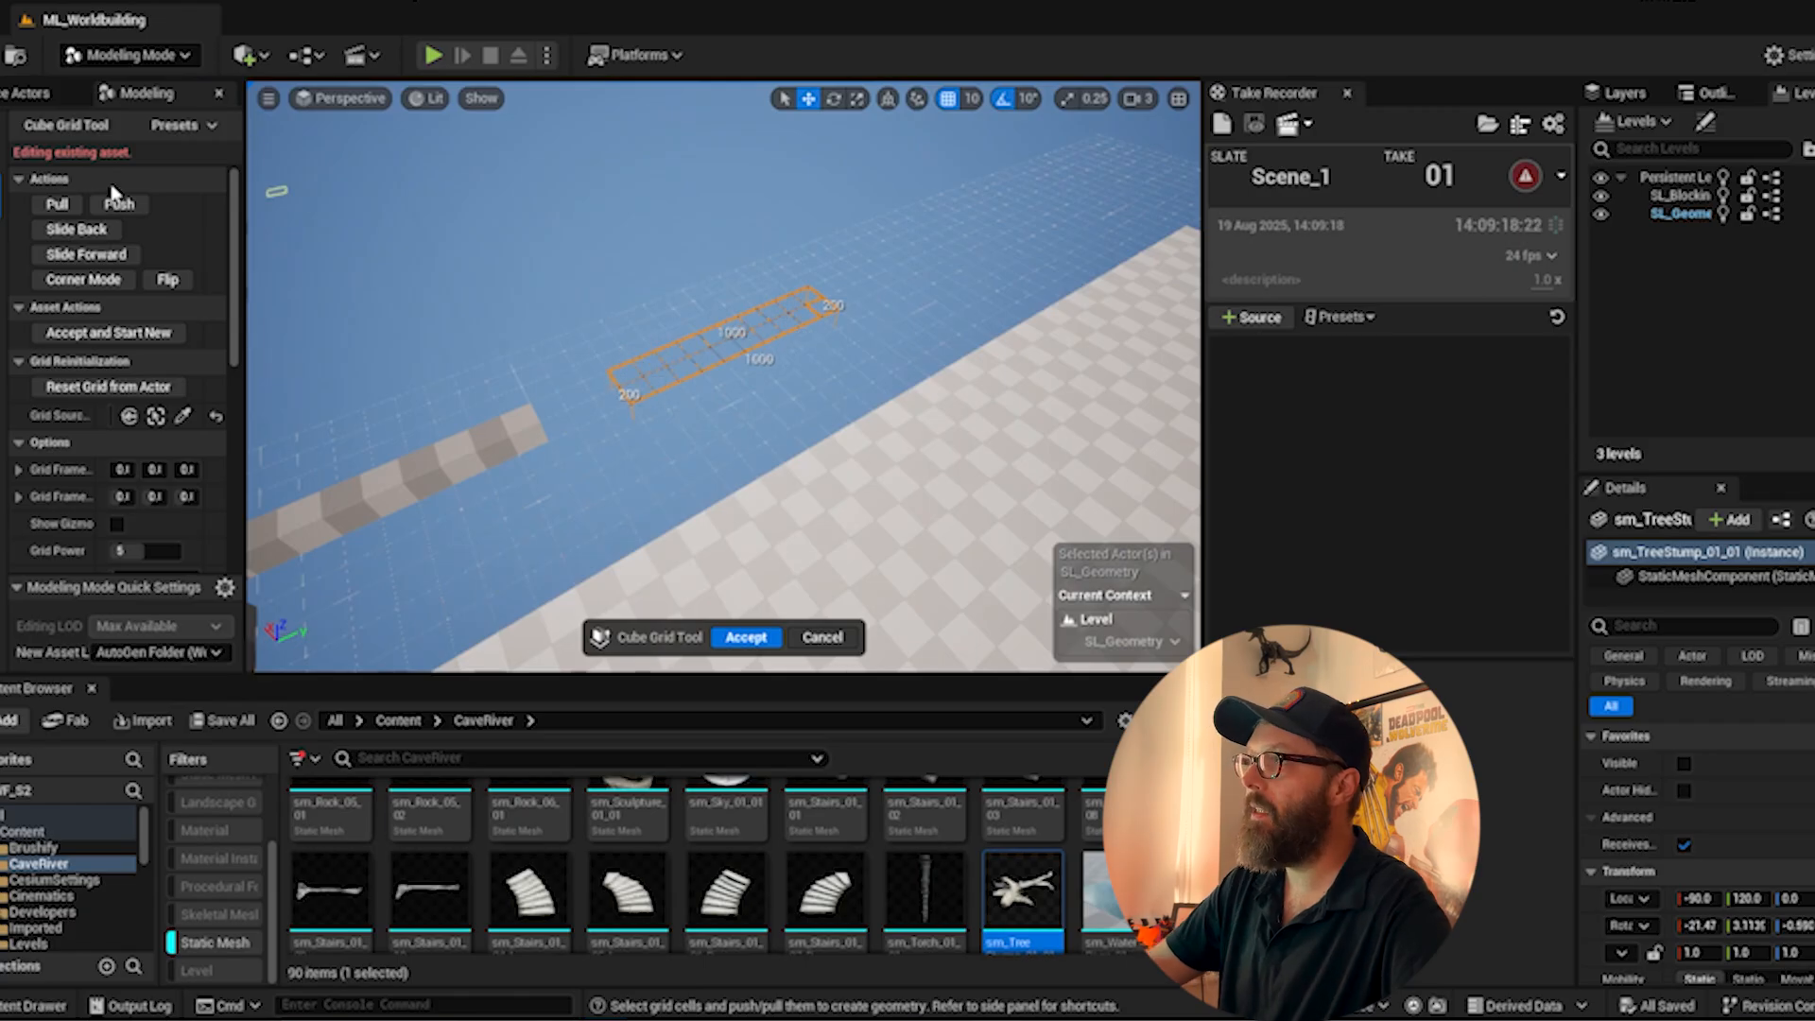
{"action": "left_click", "coordinate": [57, 204]}
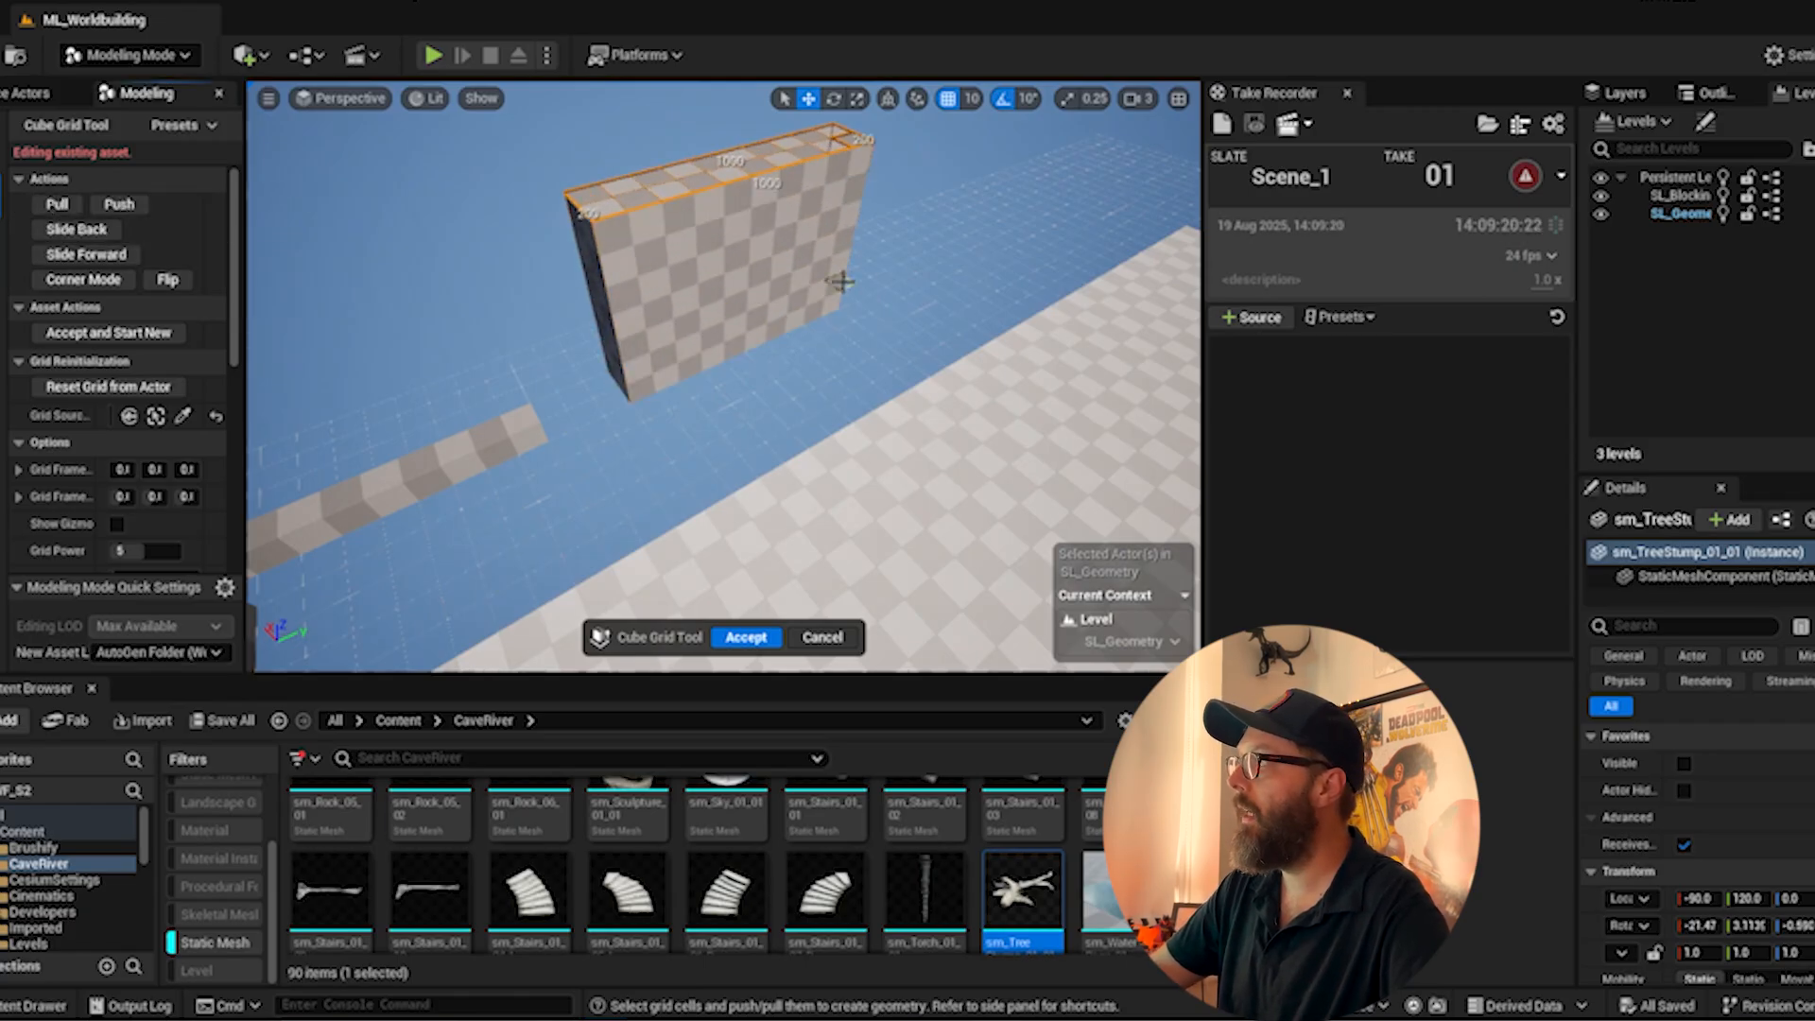
{"action": "right_click_drag", "start_coordinate": [1032, 255], "coordinate": [728, 314]}
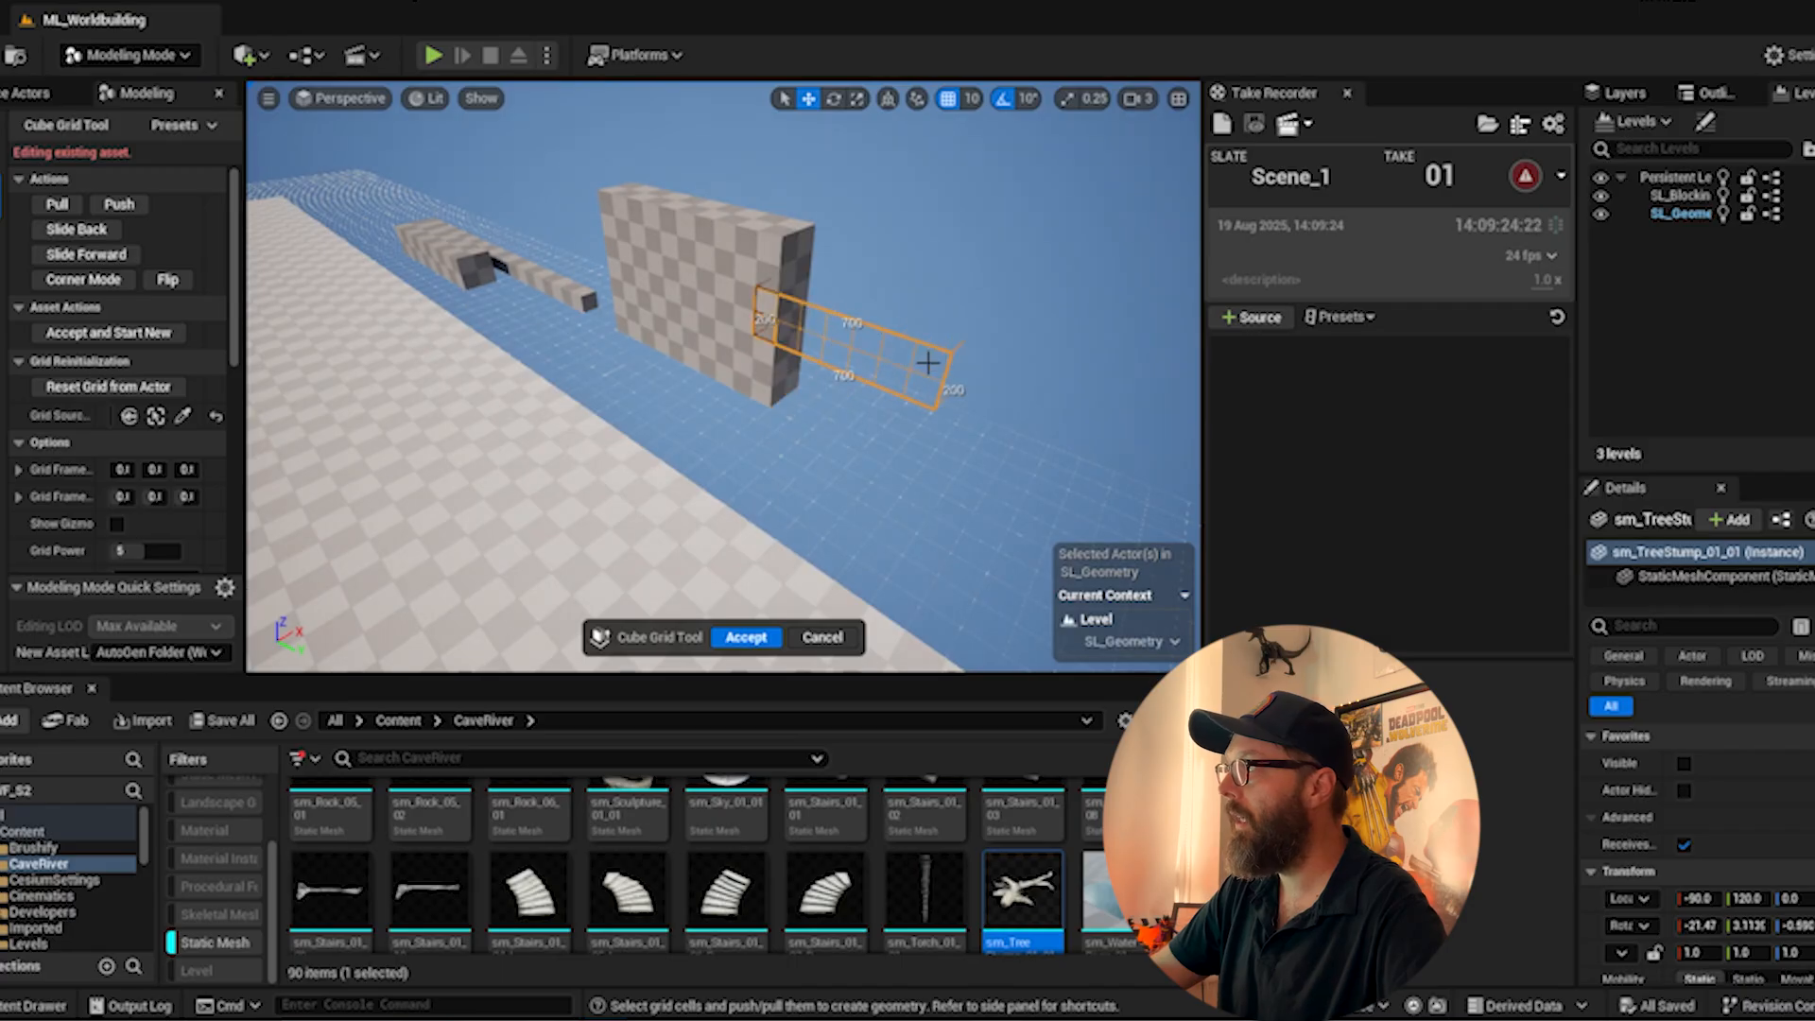
{"action": "left_click_drag", "start_coordinate": [927, 363], "coordinate": [1068, 326], "text": "alt"}
{"action": "left_click", "coordinate": [119, 204]}
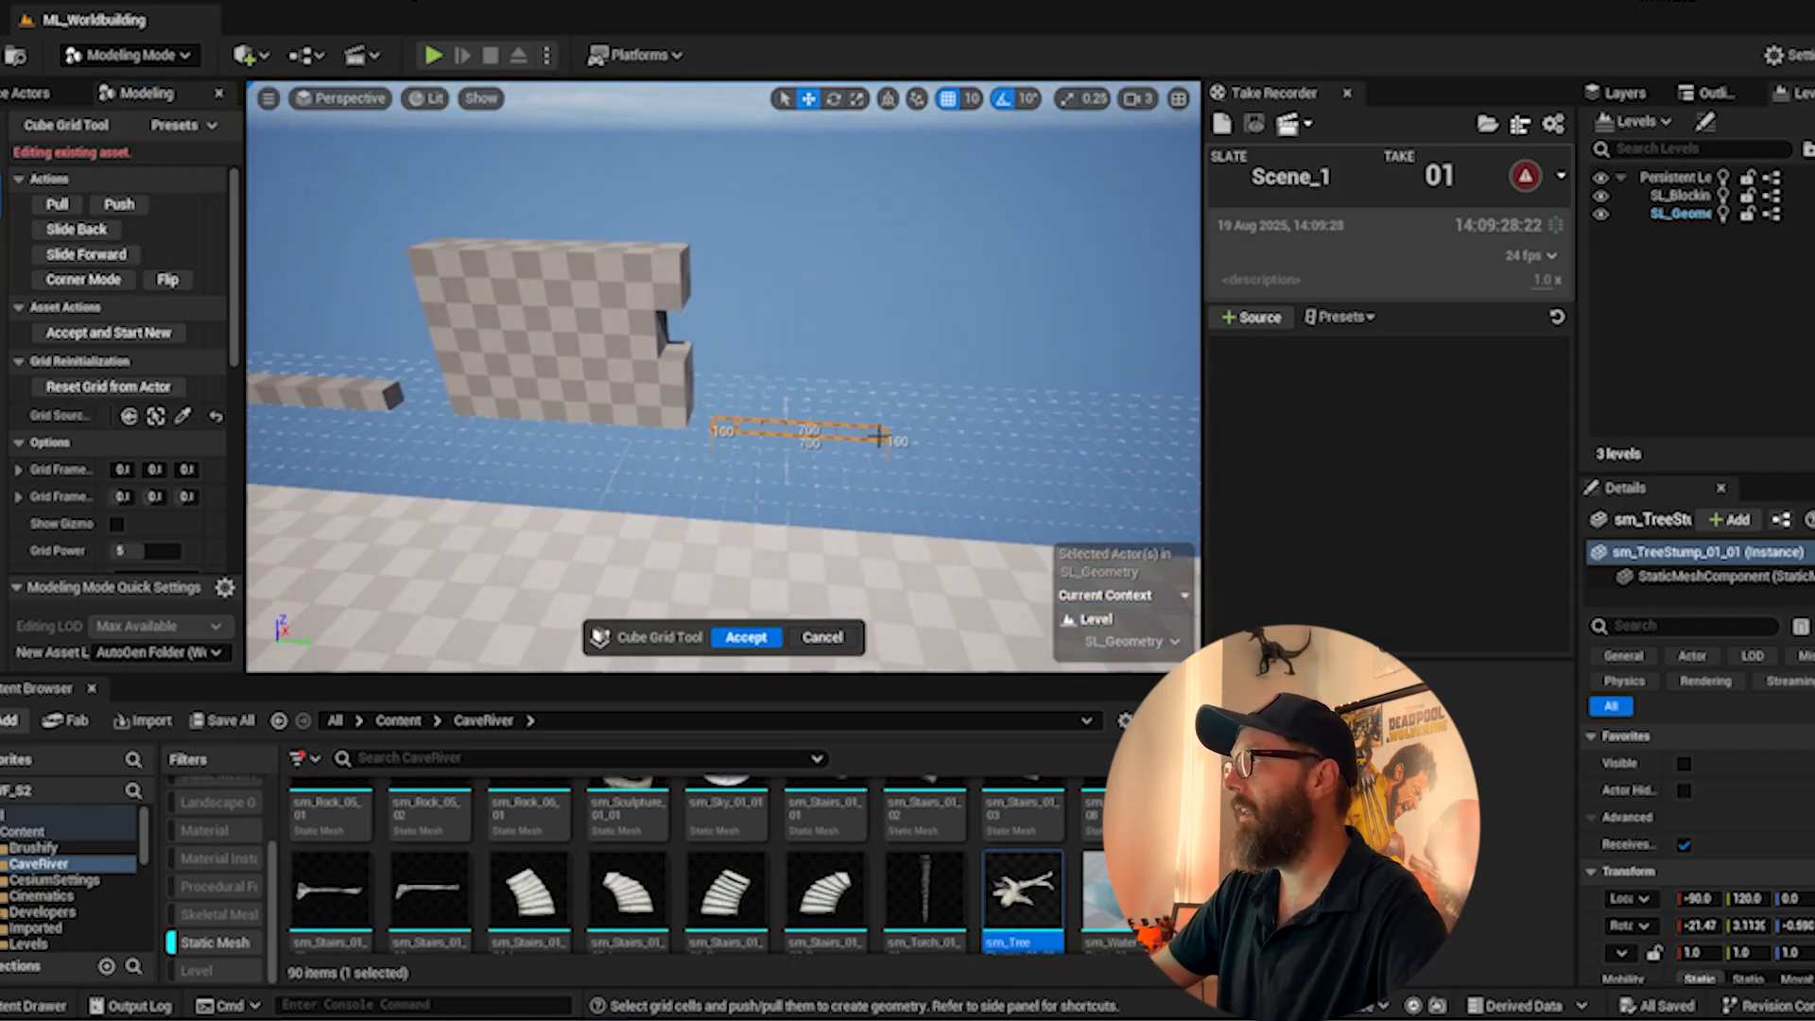
- Pull a 700 by 100 unit cell area next to the notched wall up into a second wall
{"action": "left_click", "coordinate": [57, 204]}
{"action": "left_click", "coordinate": [56, 204]}
{"action": "left_click", "coordinate": [57, 205]}
{"action": "left_click", "coordinate": [57, 204]}
{"action": "left_click", "coordinate": [57, 204]}
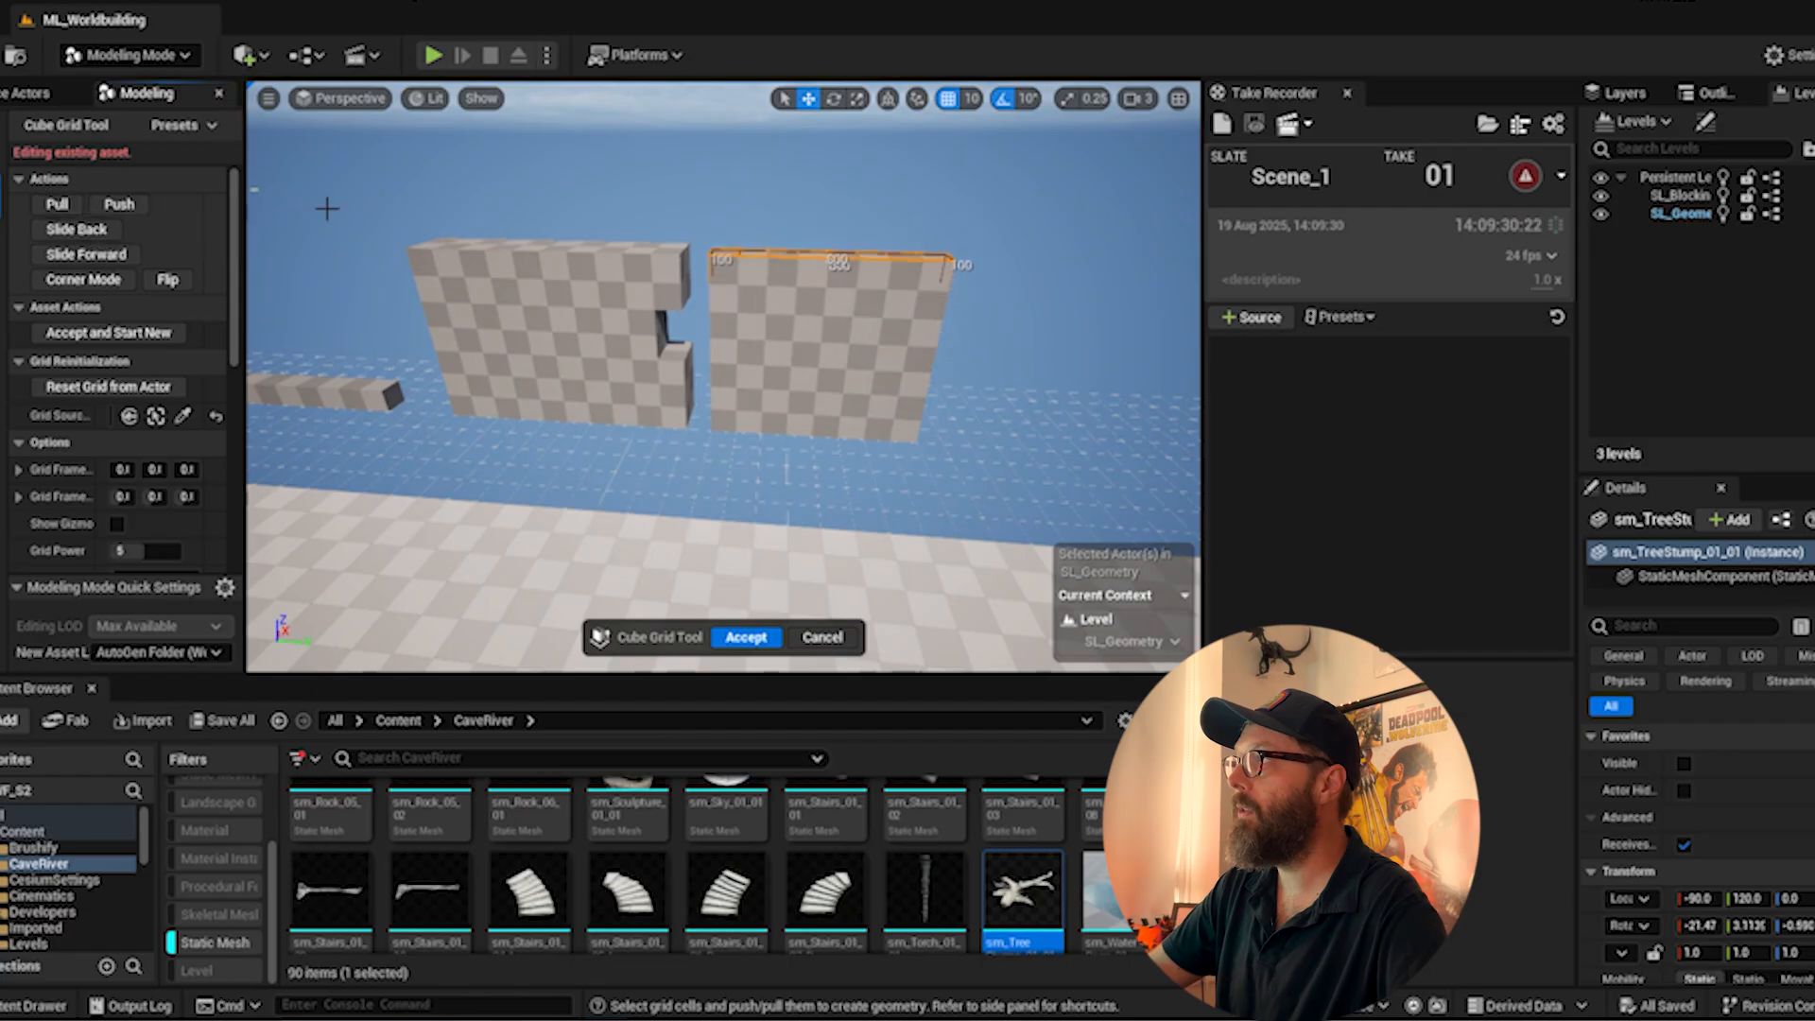
{"action": "left_click", "coordinate": [57, 204]}
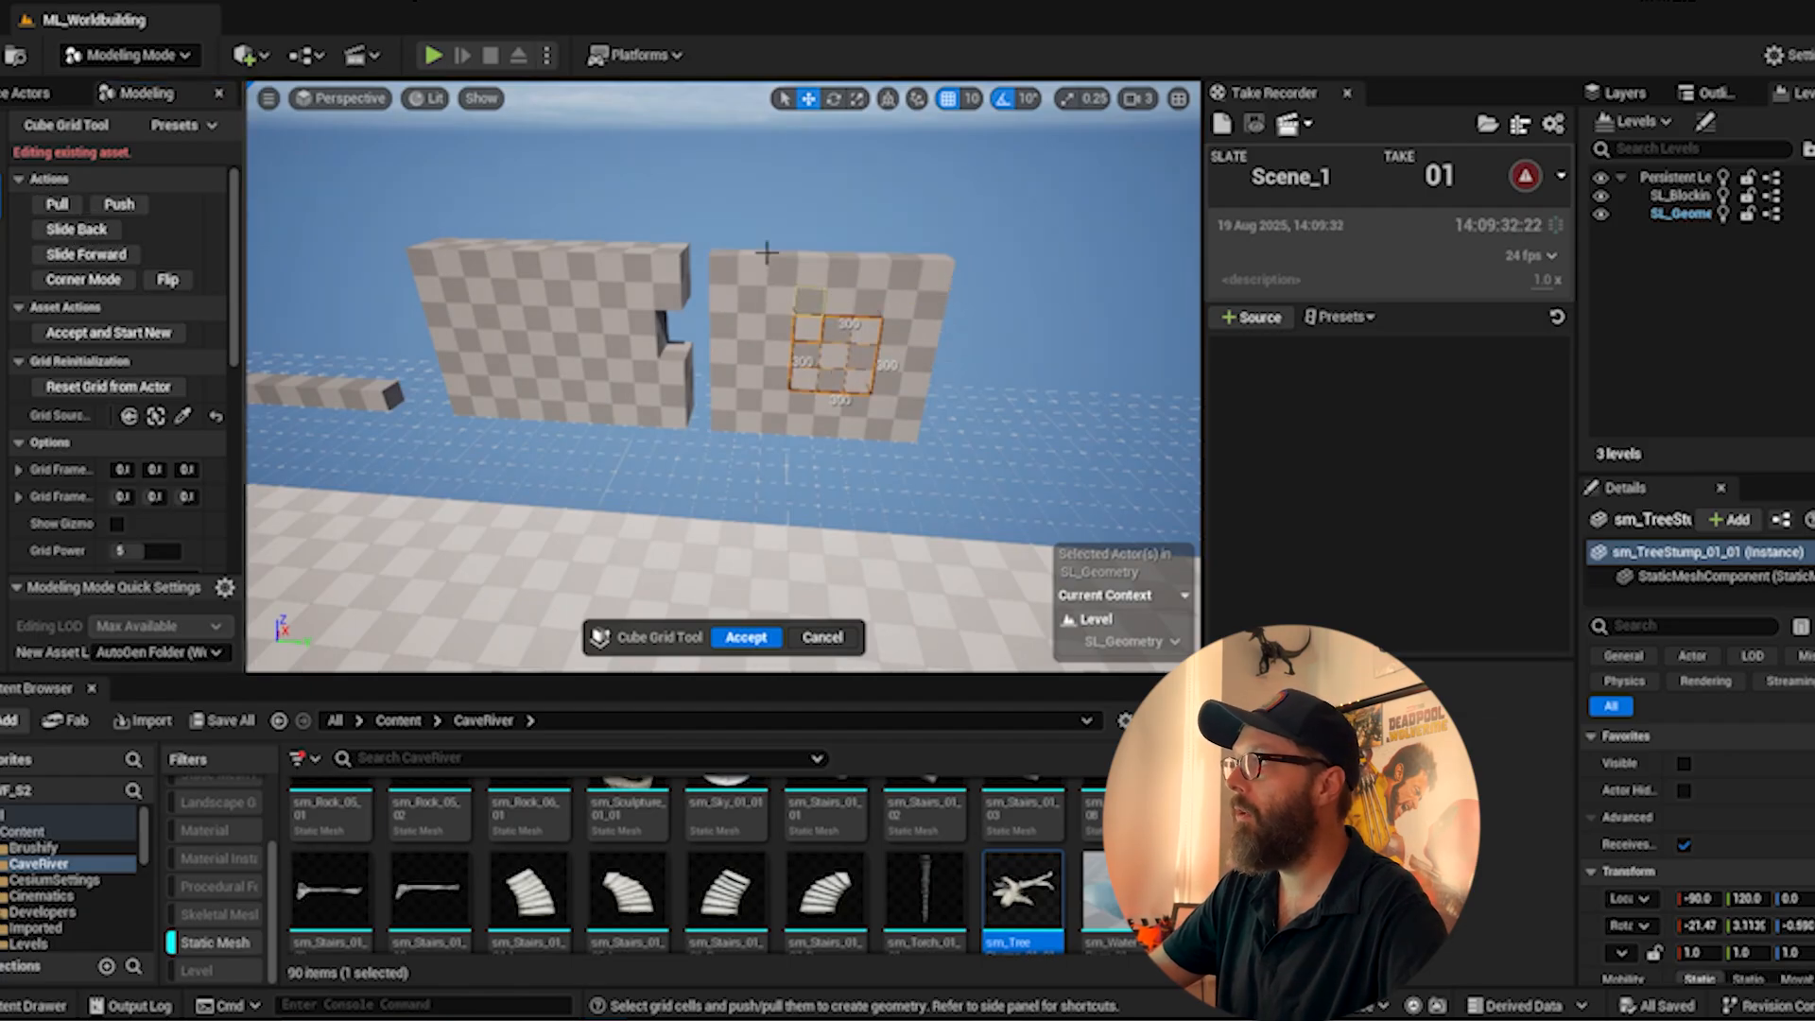
- Push a 300 by 300 unit opening through the face of the second wall
{"action": "left_click", "coordinate": [119, 204]}
{"action": "left_click_drag", "start_coordinate": [636, 264], "coordinate": [831, 248], "text": "alt"}
{"action": "scroll", "coordinate": [962, 411], "scroll_direction": "down", "scroll_amount": 3}
{"action": "left_click_drag", "start_coordinate": [962, 411], "coordinate": [628, 453], "text": "alt"}
- Select a cell area of about 3200 by 3000 units away from the existing floor and pull it up into a flat slab
{"action": "scroll", "coordinate": [627, 453], "scroll_direction": "down", "scroll_amount": 4}
{"action": "middle_click_drag", "start_coordinate": [729, 515], "coordinate": [791, 492]}
{"action": "left_click", "coordinate": [790, 492]}
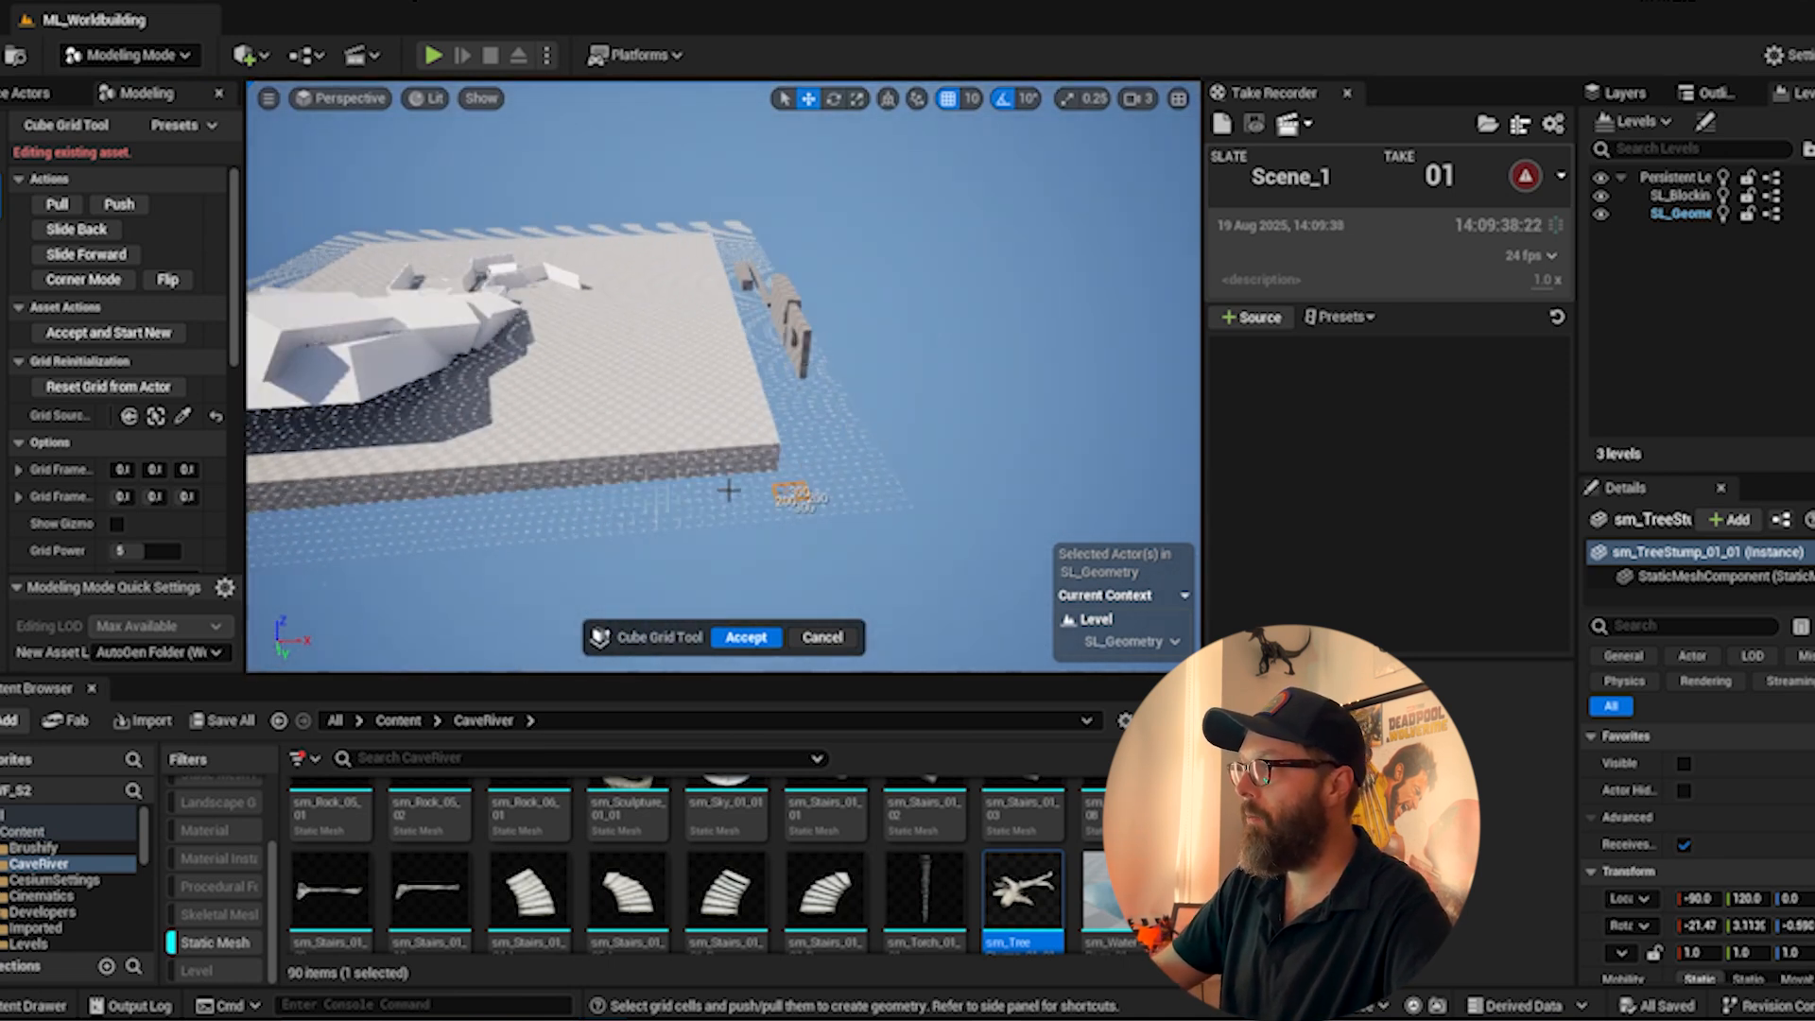
{"action": "right_click_drag", "start_coordinate": [682, 529], "coordinate": [851, 557]}
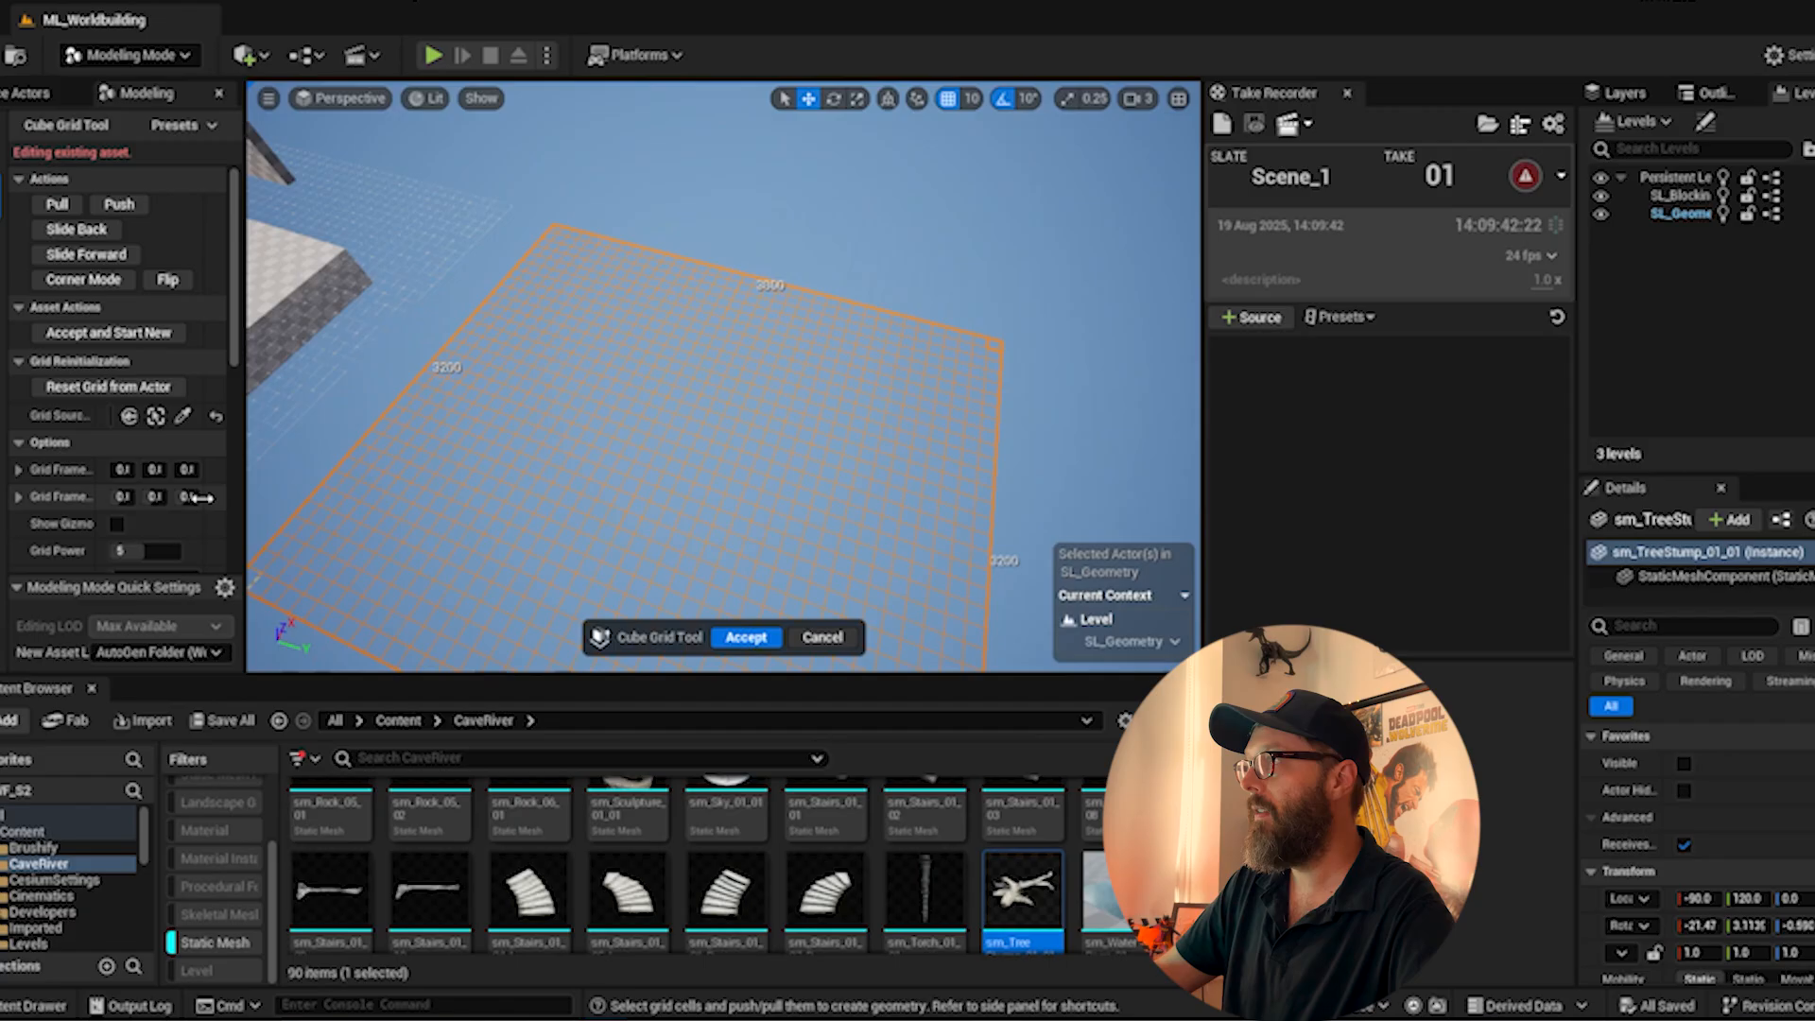
{"action": "left_click", "coordinate": [73, 208]}
{"action": "left_click_drag", "start_coordinate": [709, 514], "coordinate": [643, 322], "text": "alt"}
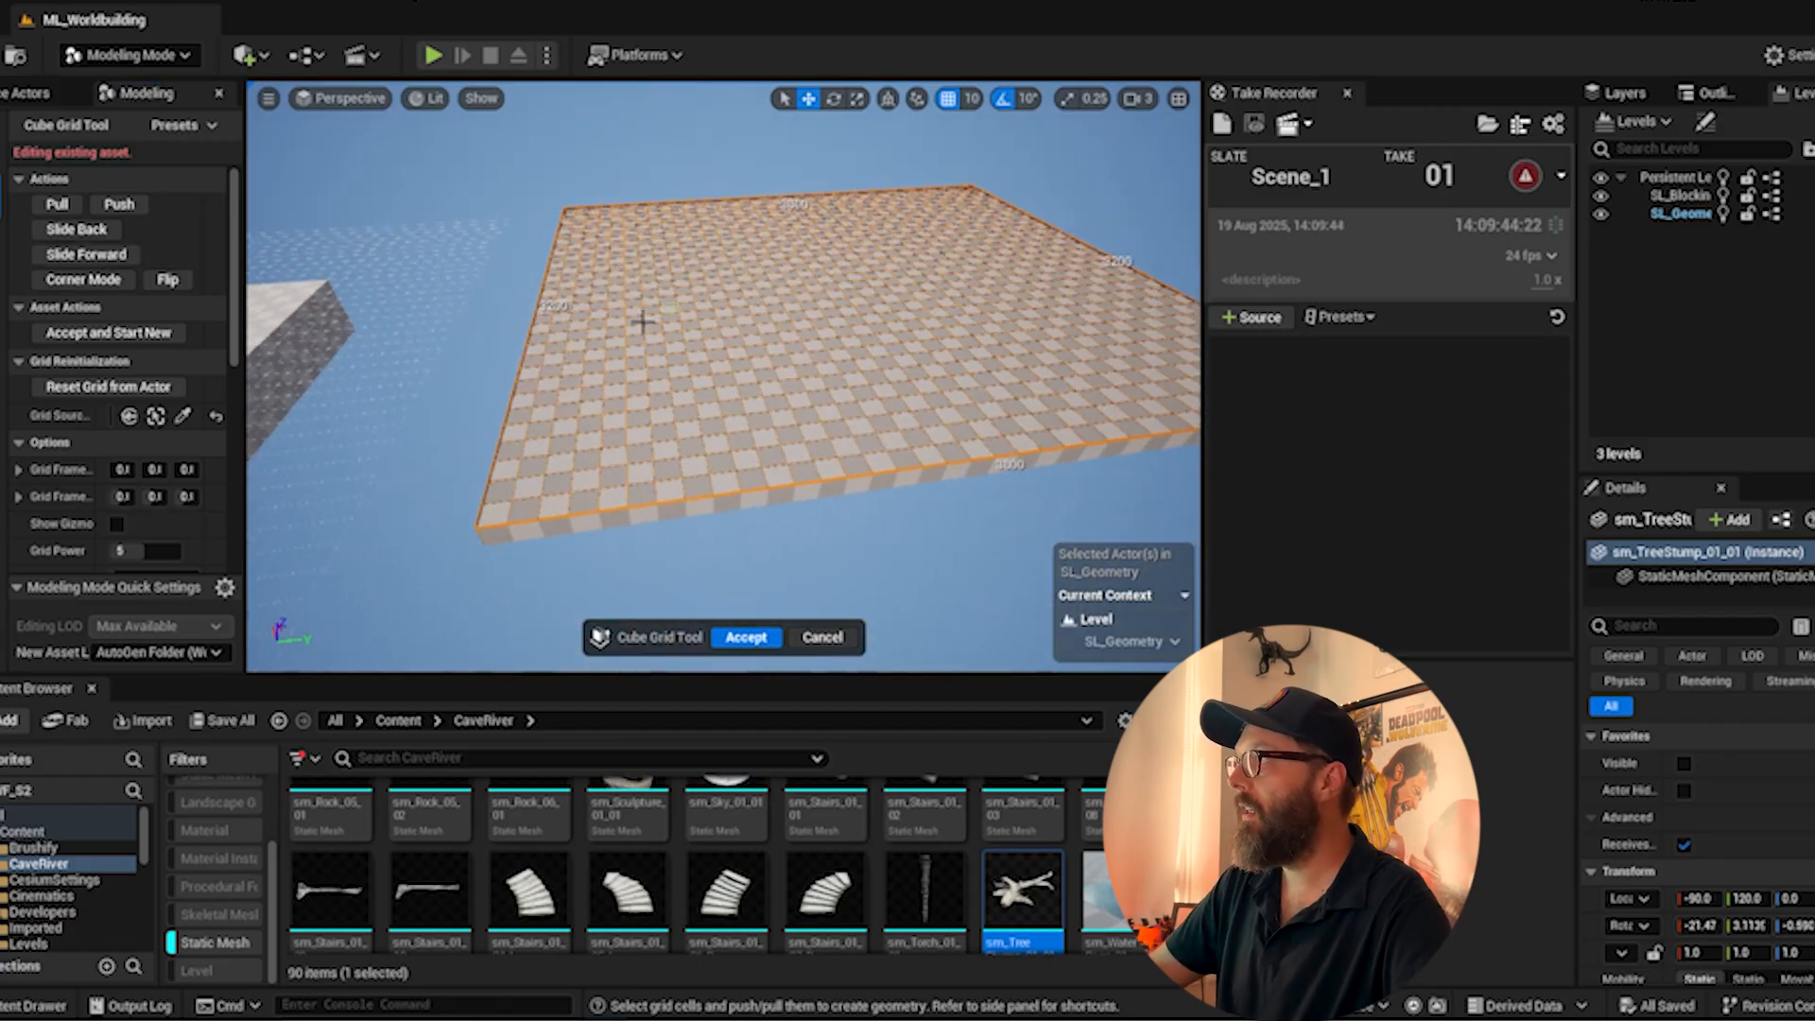
- Select a narrow cell strip on the slab, 2000 by 100 units, and pull it up into a wall
{"action": "left_click_drag", "start_coordinate": [590, 434], "coordinate": [597, 311]}
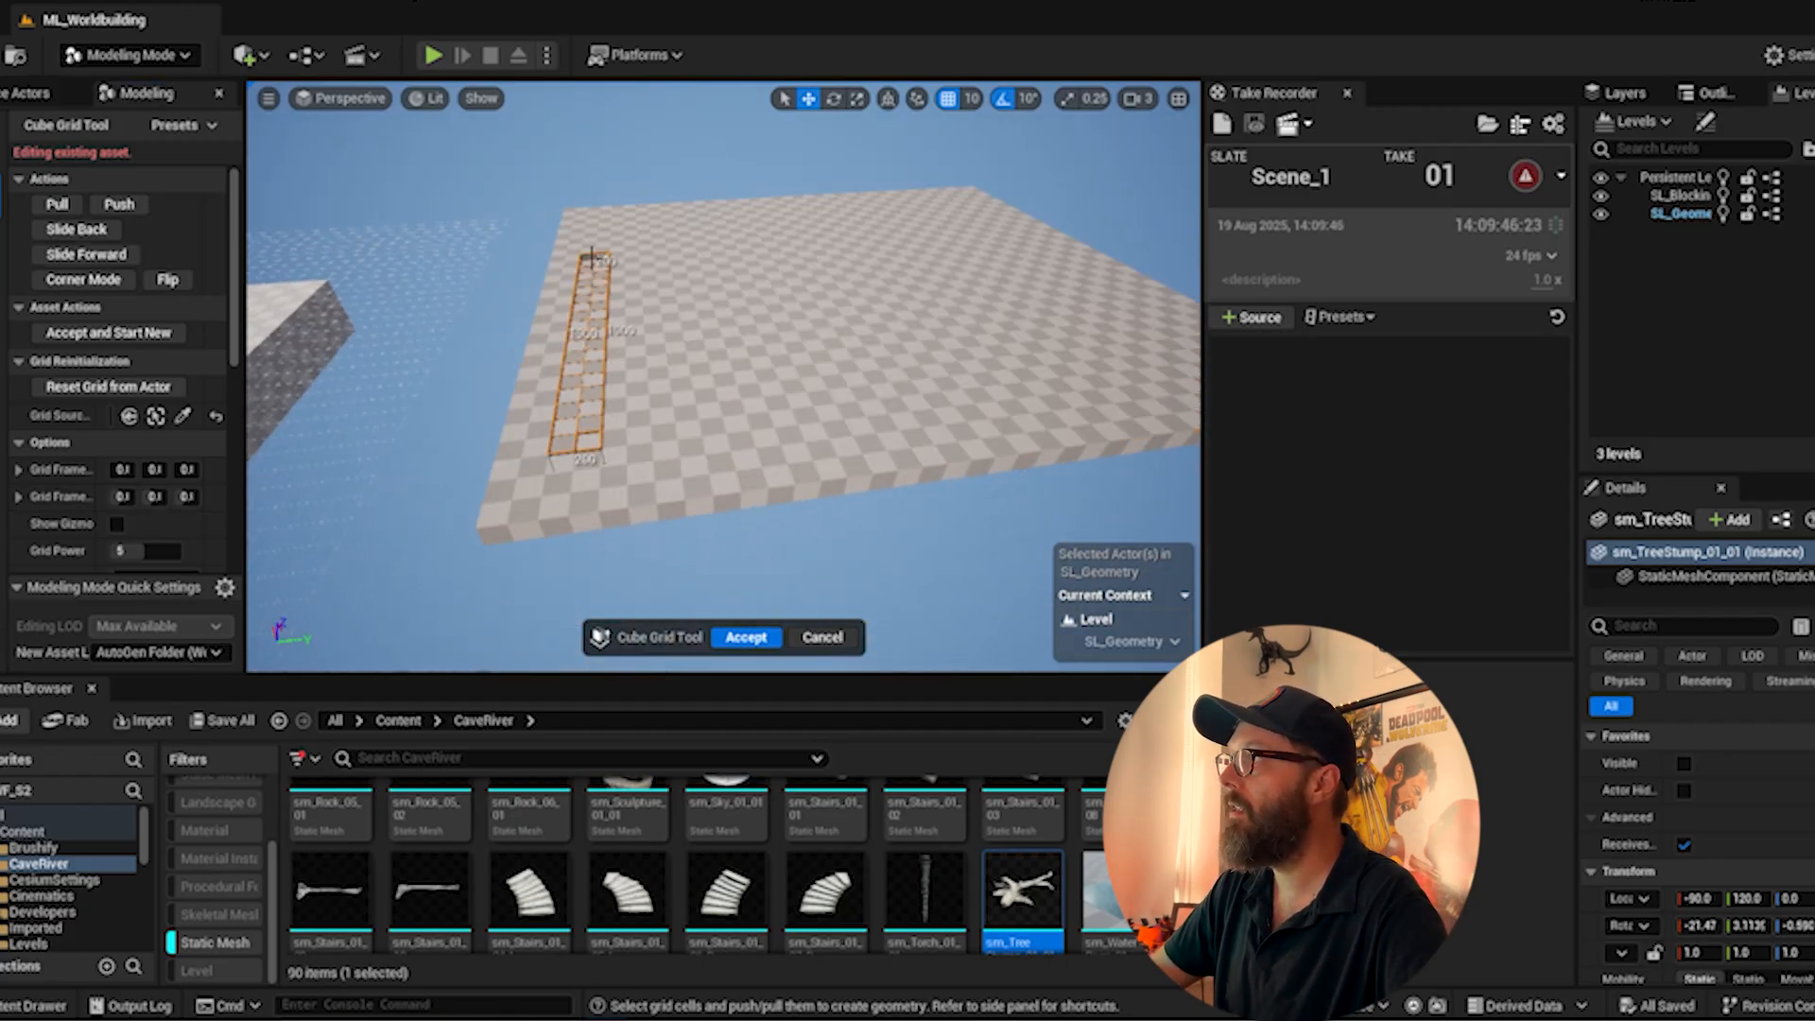
{"action": "right_click_drag", "start_coordinate": [732, 180], "coordinate": [712, 292]}
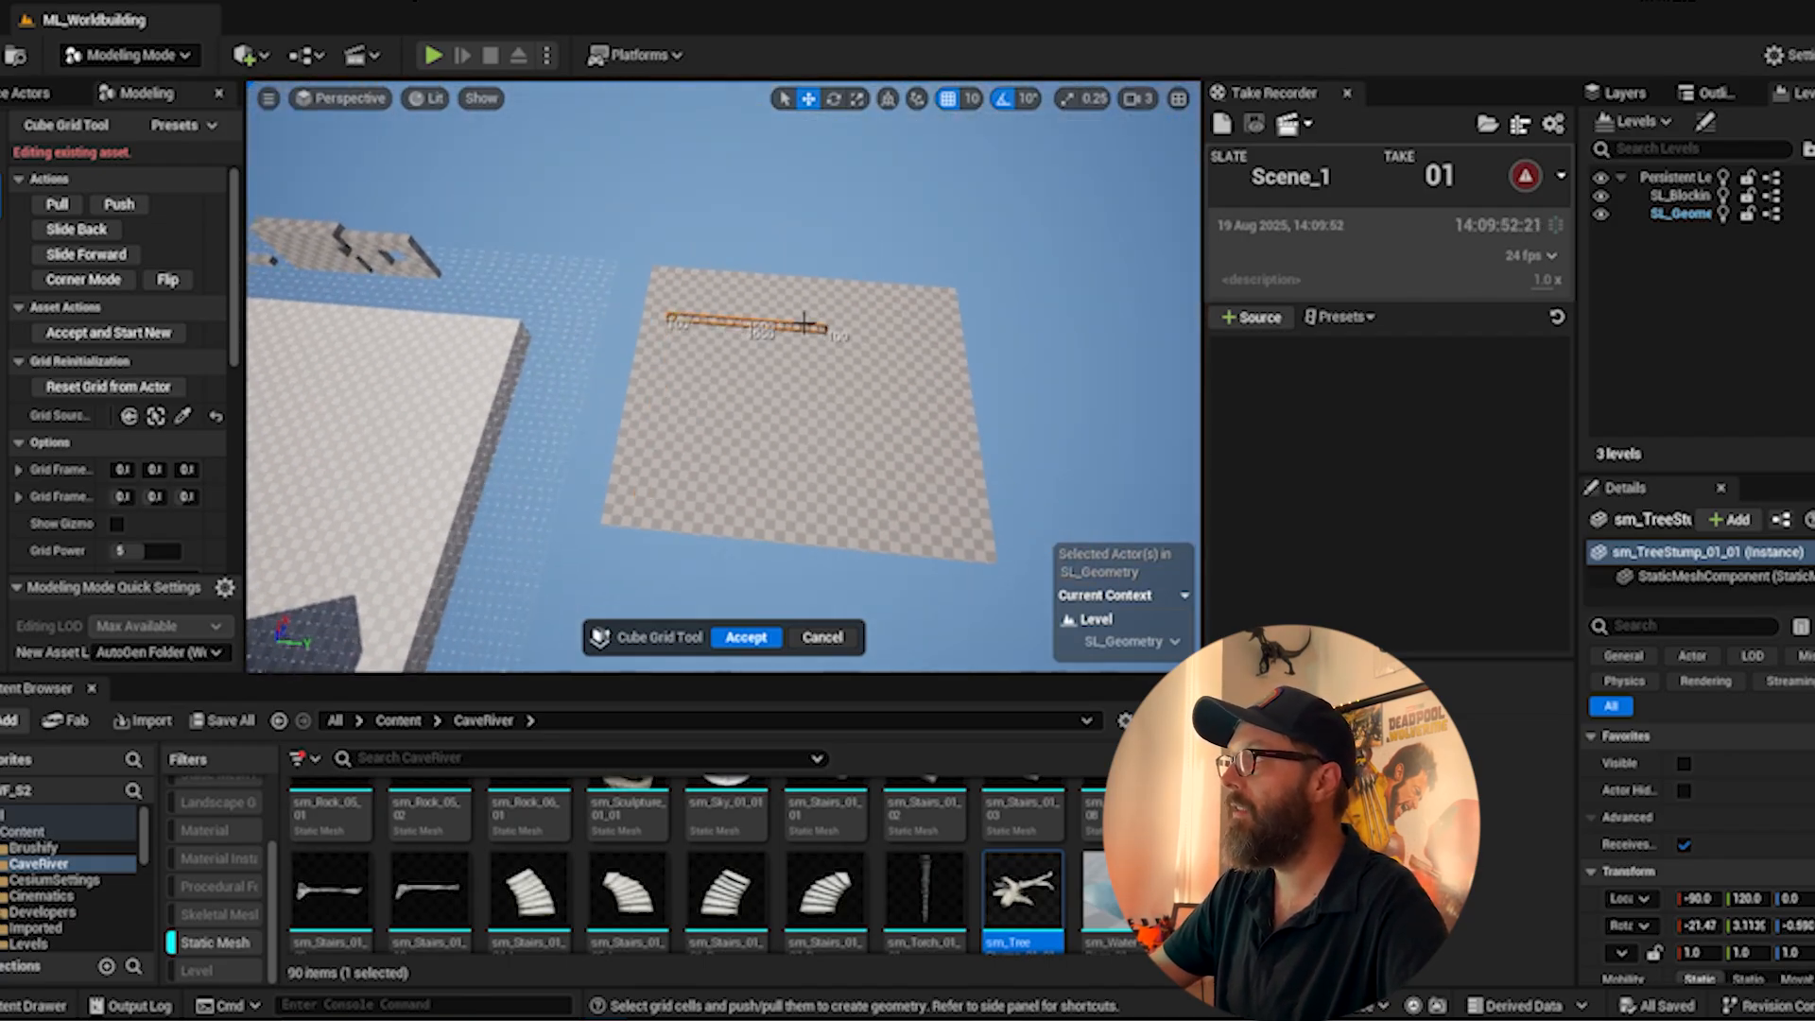
{"action": "left_click", "coordinate": [57, 204]}
{"action": "left_click", "coordinate": [57, 204]}
{"action": "left_click", "coordinate": [57, 204]}
{"action": "left_click", "coordinate": [57, 205]}
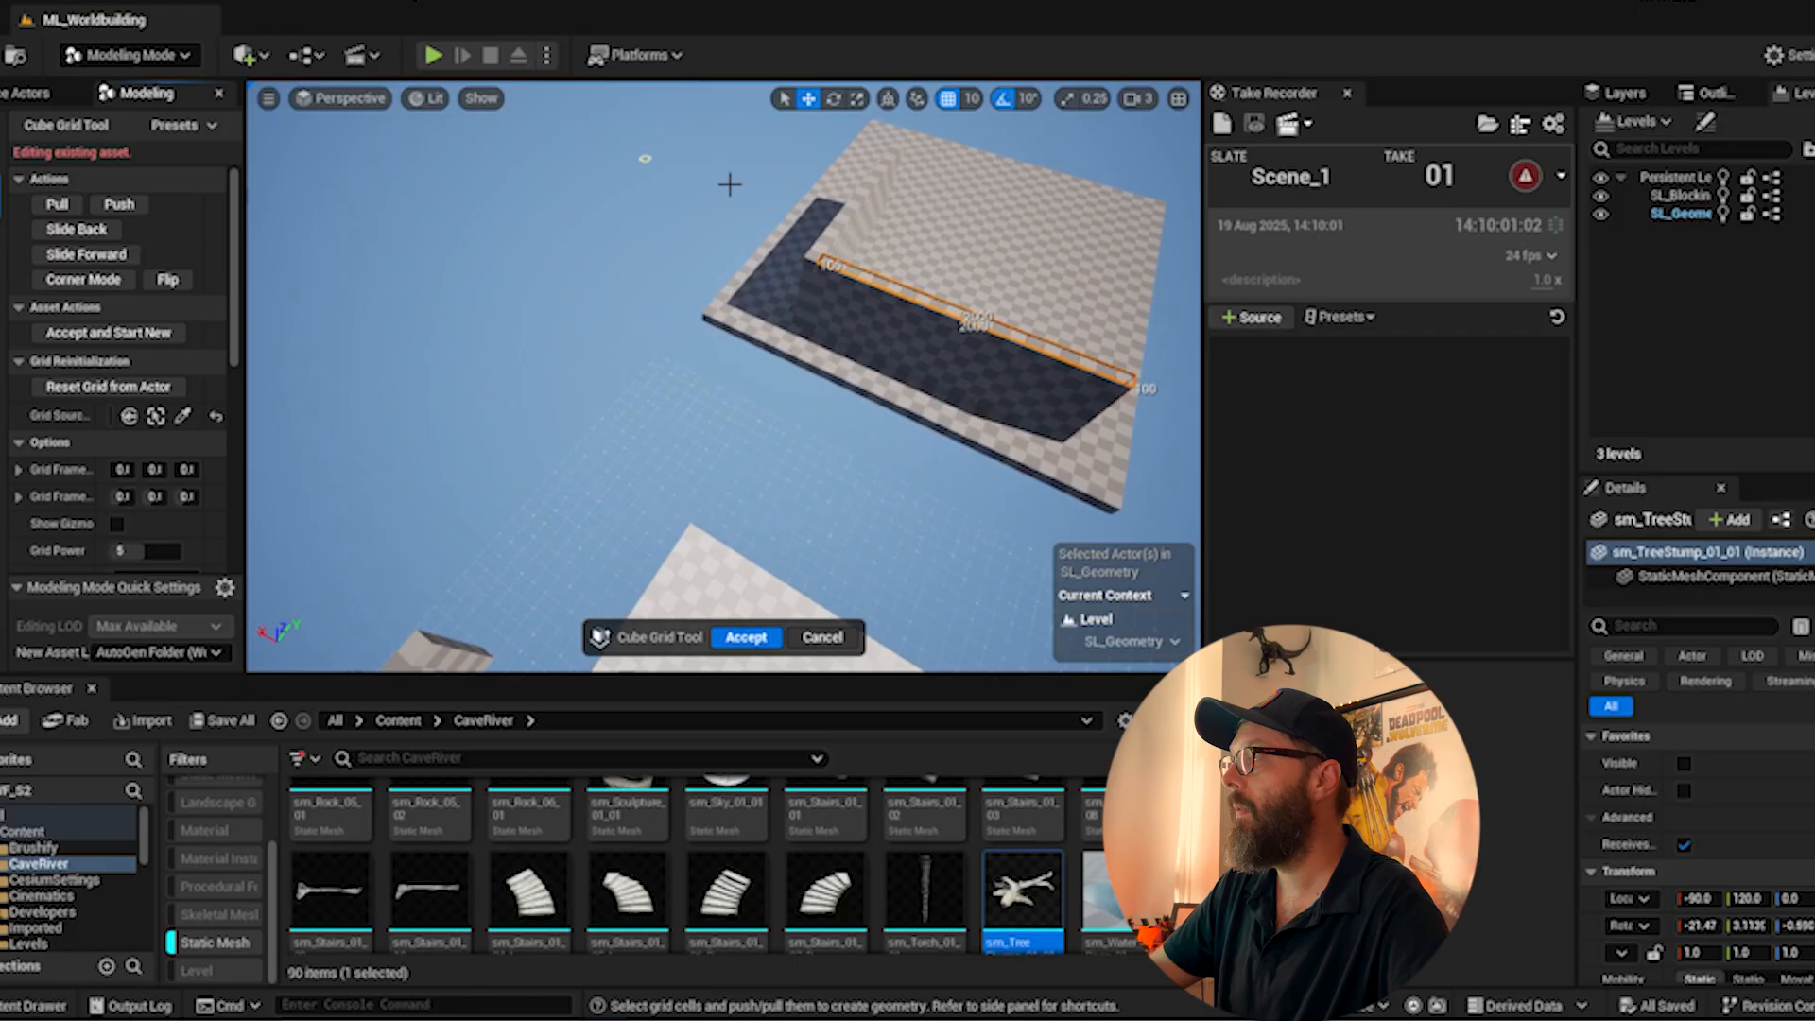
- Select a cell strip about 1100 units long on the slab floor and pull it up into another wall
{"action": "right_click_drag", "start_coordinate": [839, 301], "coordinate": [696, 423]}
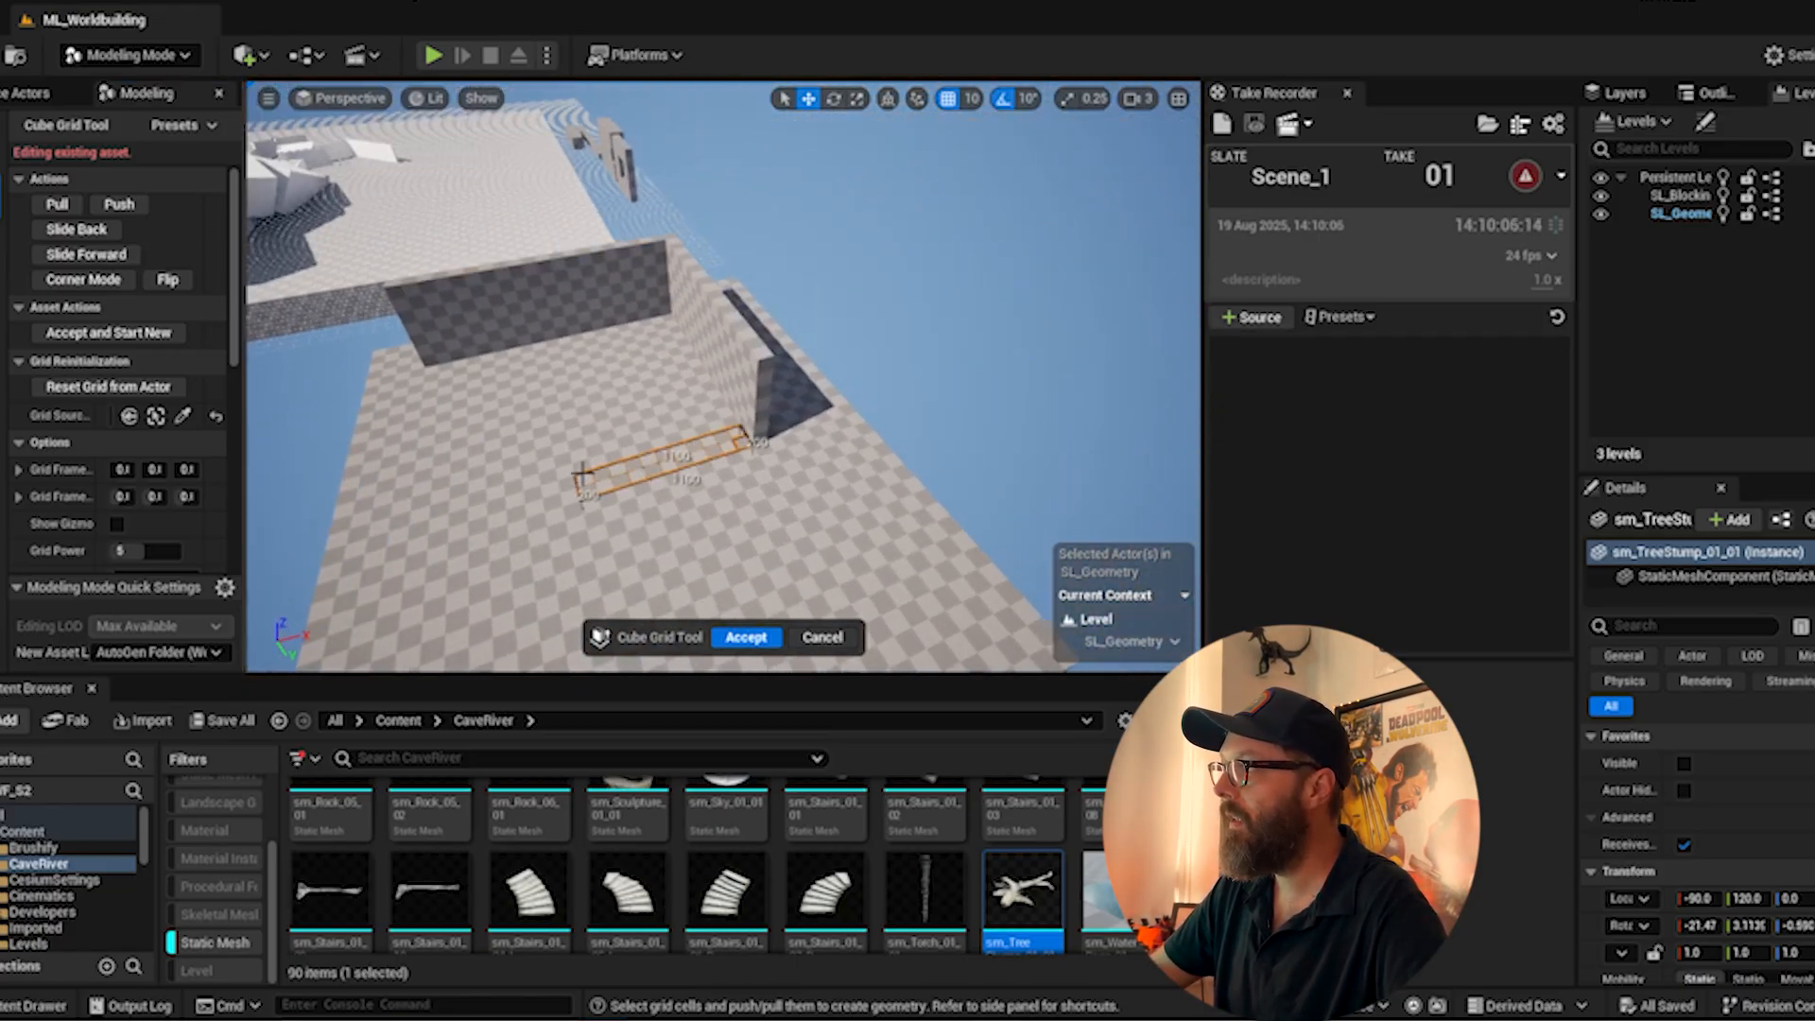
{"action": "left_click", "coordinate": [57, 204]}
{"action": "left_click", "coordinate": [57, 204]}
{"action": "left_click", "coordinate": [56, 205]}
- Push window openings through the shorter inner wall and the long side wall of the room
{"action": "mouse_move", "coordinate": [619, 407]}
{"action": "right_mouse_down"}
{"action": "mouse_move", "coordinate": [652, 326]}
{"action": "mouse_move", "coordinate": [718, 316]}
{"action": "mouse_move", "coordinate": [624, 317]}
{"action": "mouse_move", "coordinate": [746, 312]}
{"action": "right_mouse_up"}
{"action": "left_click", "coordinate": [123, 205]}
{"action": "left_click_drag", "start_coordinate": [788, 265], "coordinate": [792, 291]}
{"action": "left_click", "coordinate": [124, 206]}
- Push two 200 by 200 unit window openings, spaced apart, through the room's end wall
{"action": "left_click_drag", "start_coordinate": [693, 243], "coordinate": [826, 200], "text": "alt"}
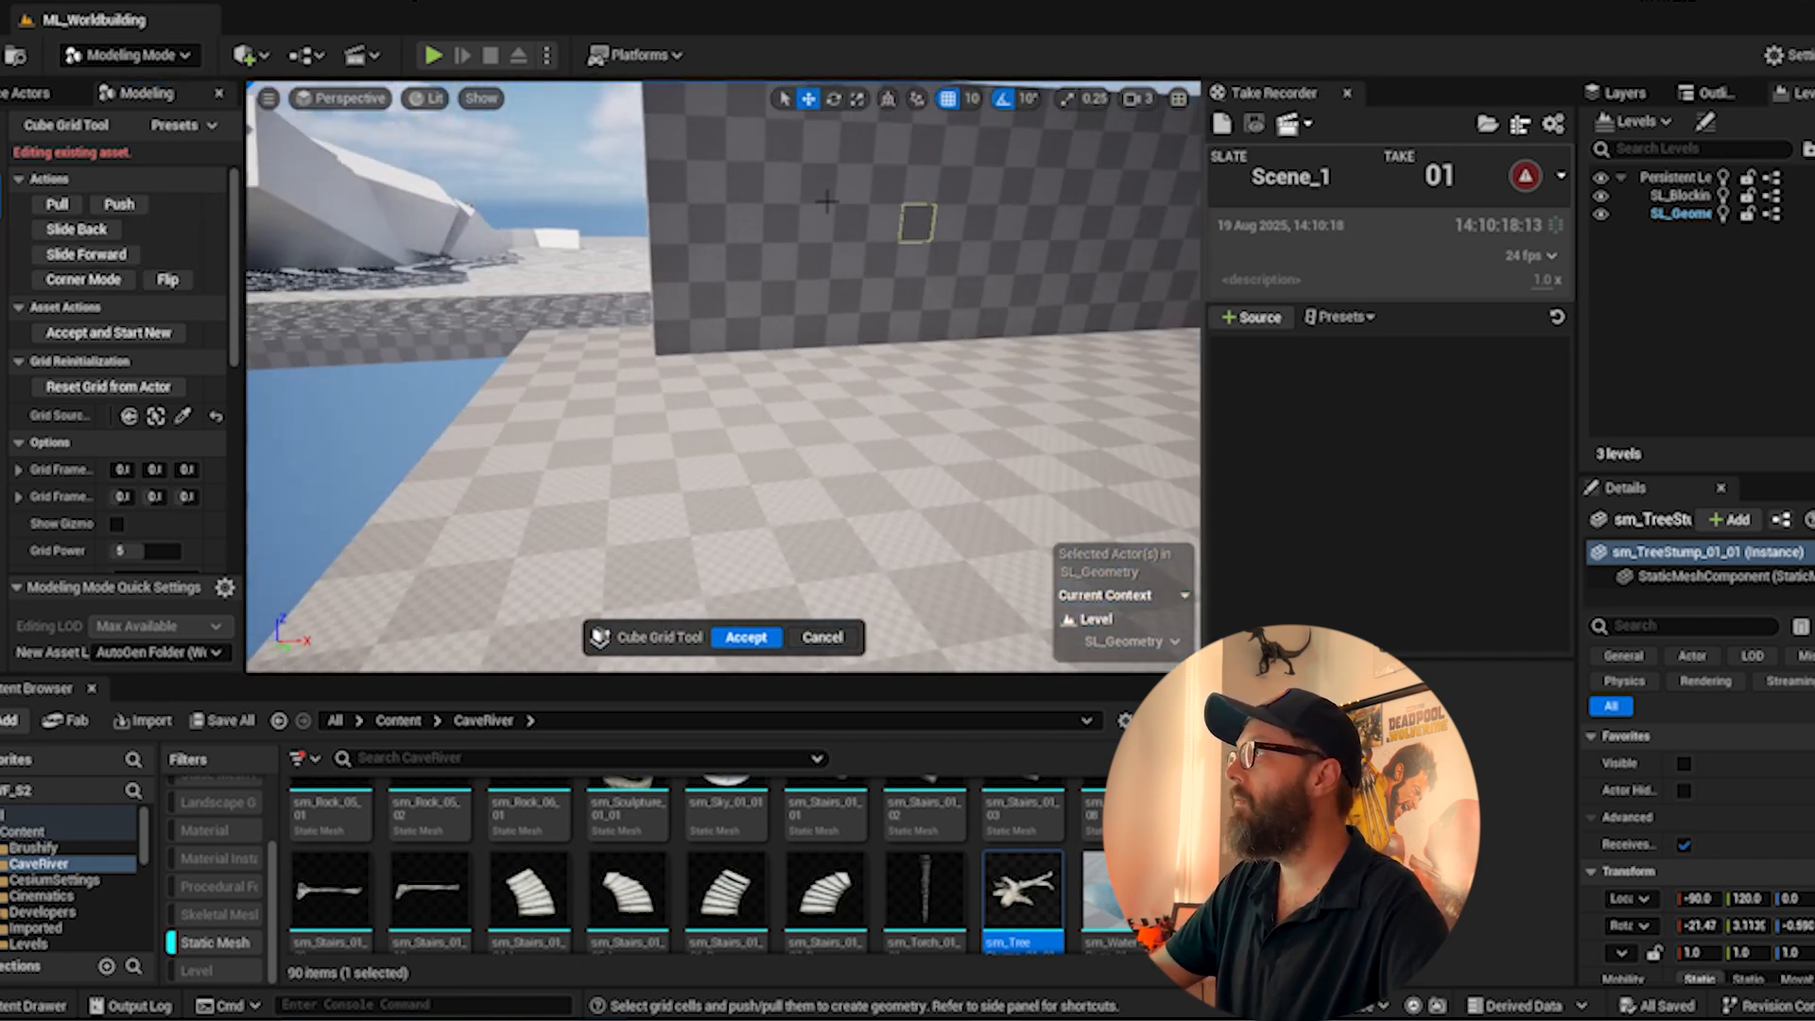
{"action": "left_click", "coordinate": [119, 204]}
{"action": "left_click_drag", "start_coordinate": [931, 222], "coordinate": [1022, 187], "text": "alt"}
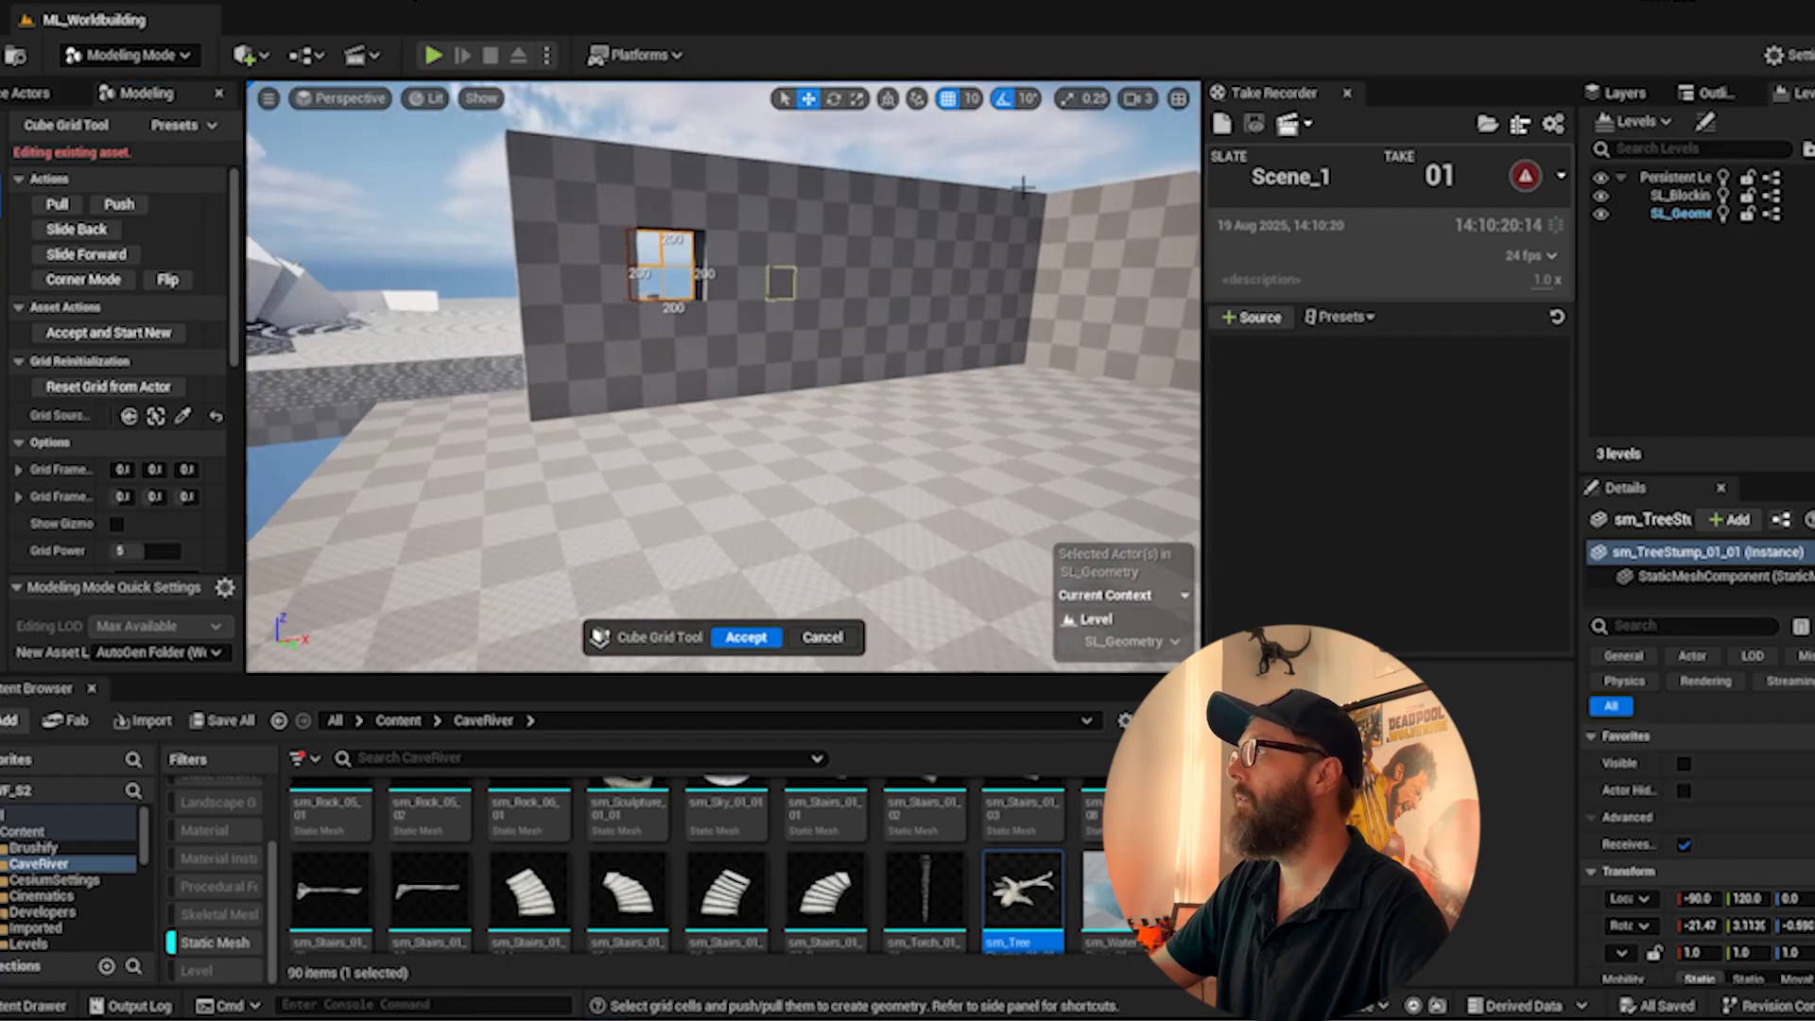
{"action": "left_click", "coordinate": [135, 205]}
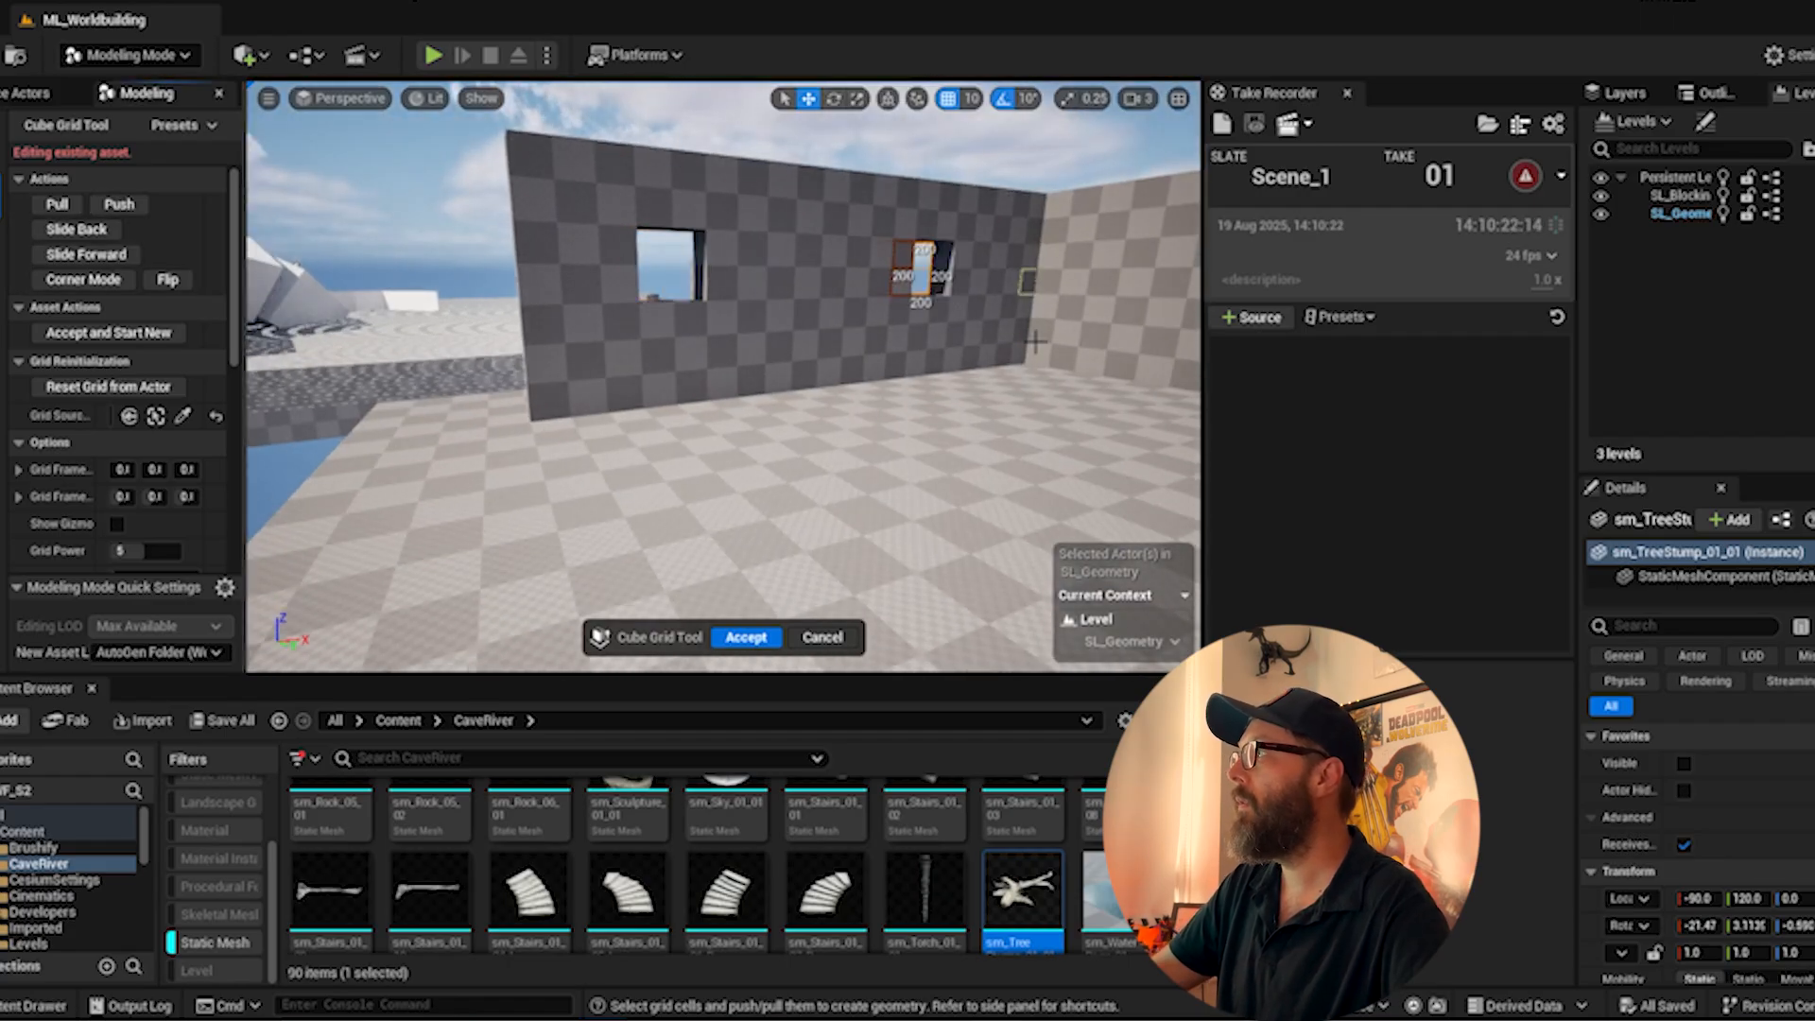
- Select a long 100-unit-wide cell strip along the room's open side and pull it up into a wall
{"action": "right_click_drag", "start_coordinate": [796, 312], "coordinate": [656, 329]}
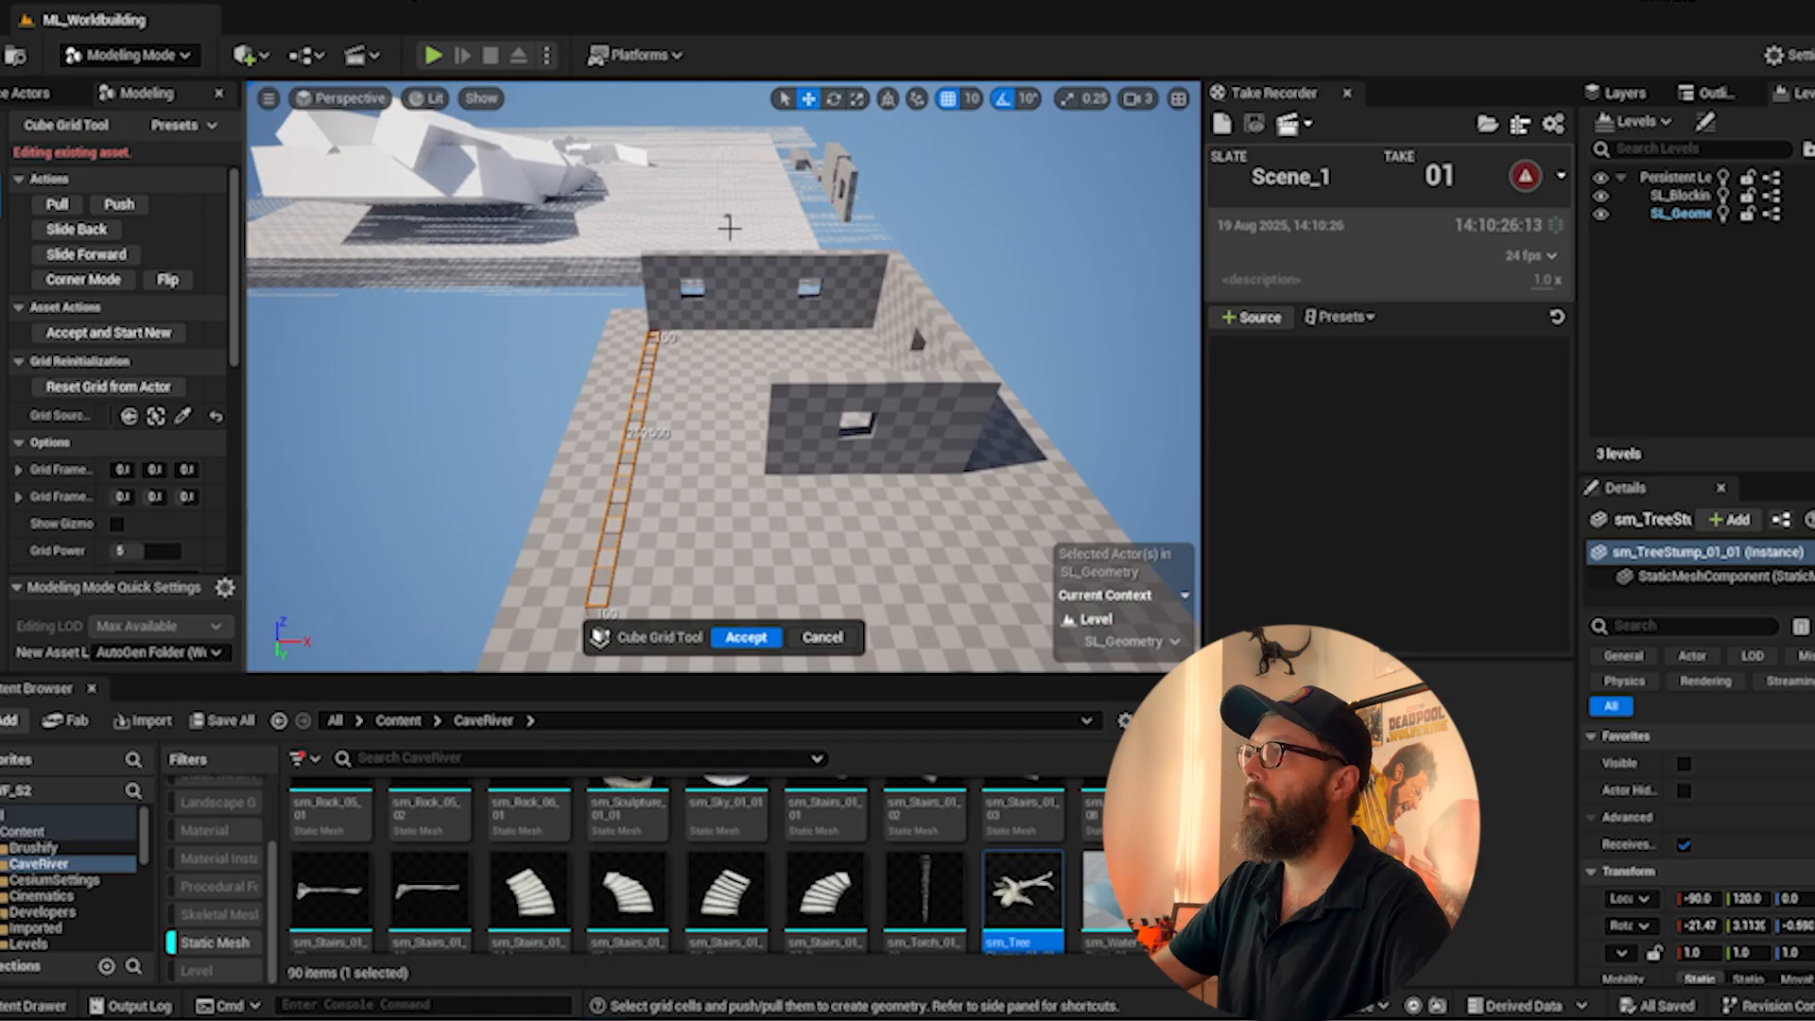
{"action": "left_click_drag", "start_coordinate": [730, 227], "coordinate": [1065, 466], "text": "alt"}
{"action": "right_click_drag", "start_coordinate": [847, 328], "coordinate": [595, 202]}
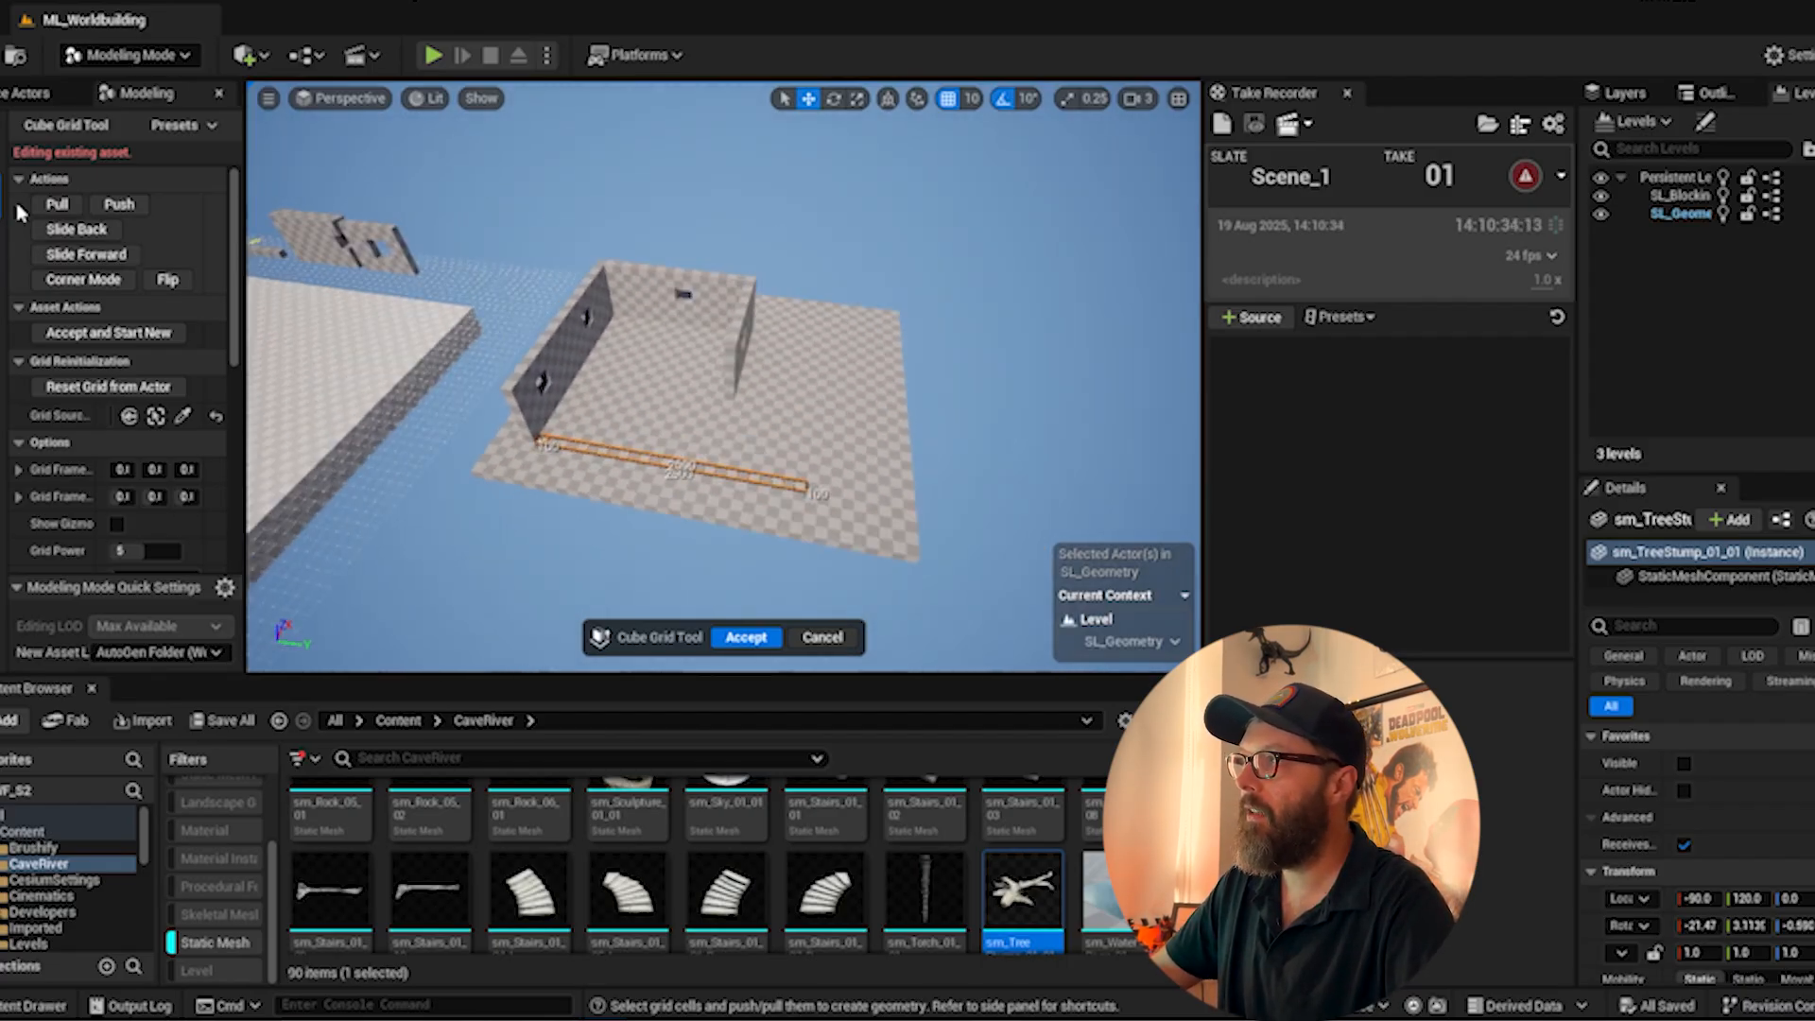
{"action": "left_click", "coordinate": [56, 204]}
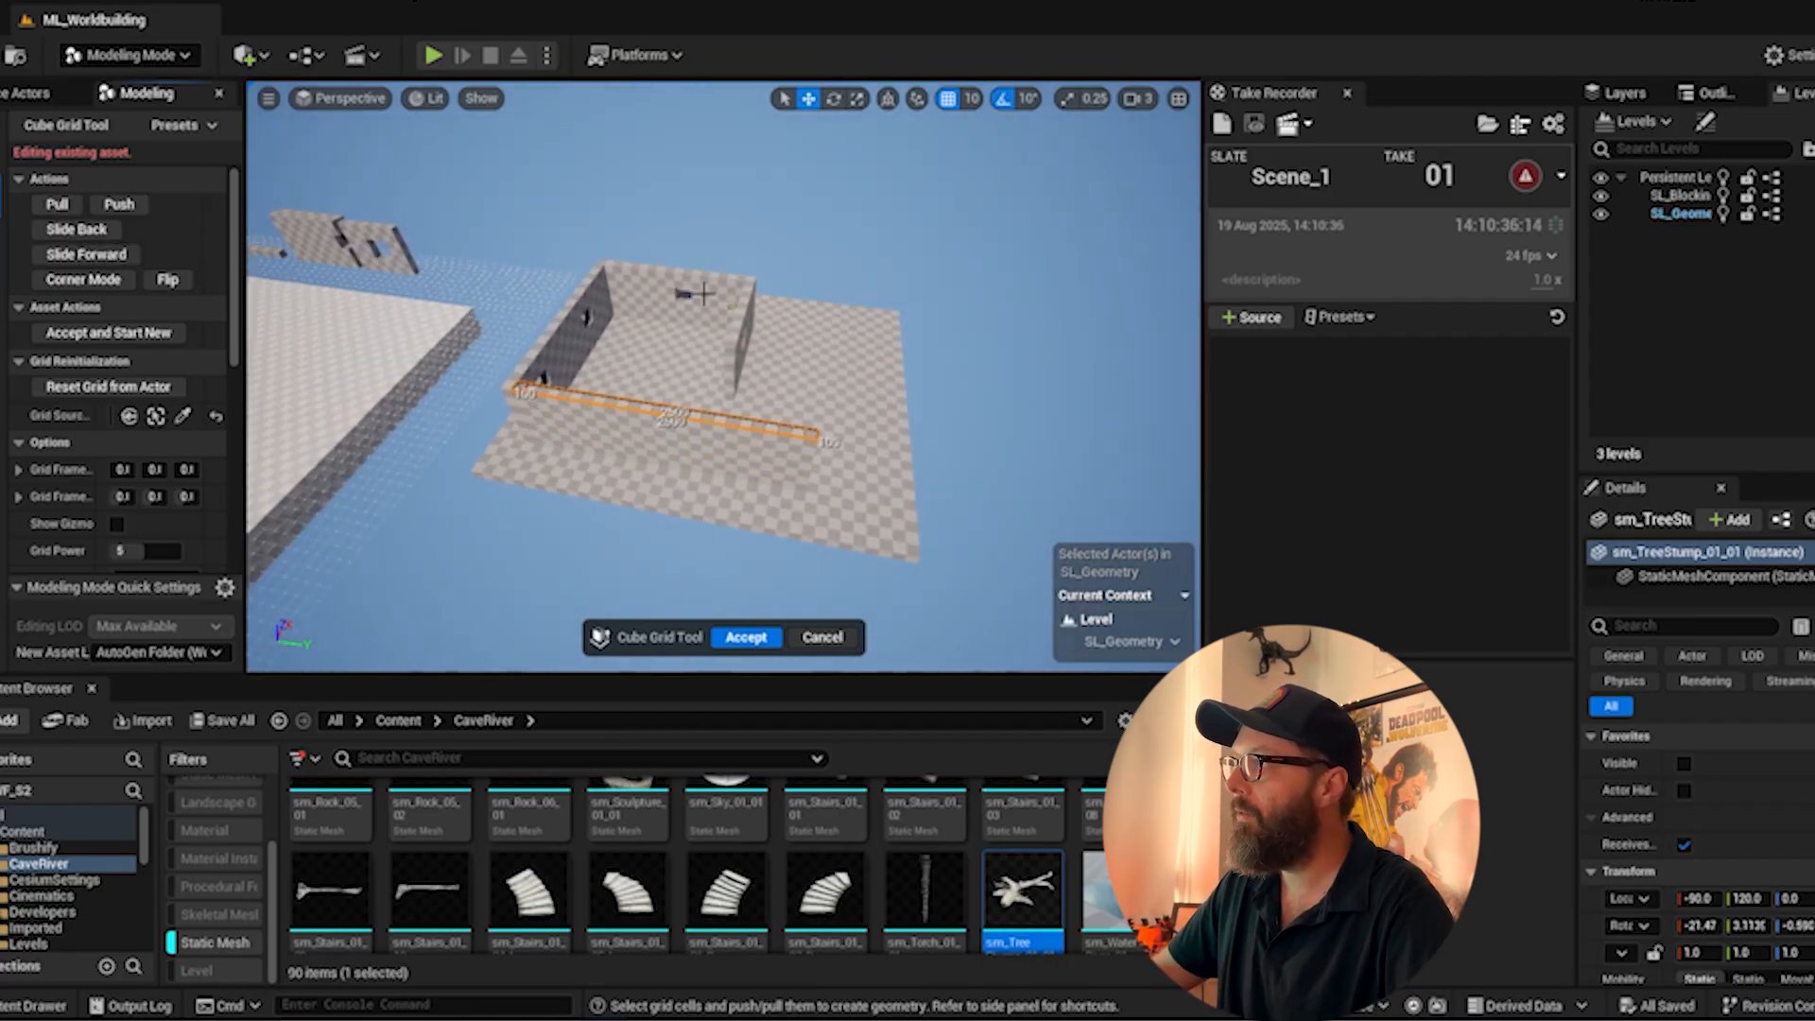
{"action": "left_click_drag", "start_coordinate": [703, 294], "coordinate": [1002, 369], "text": "alt"}
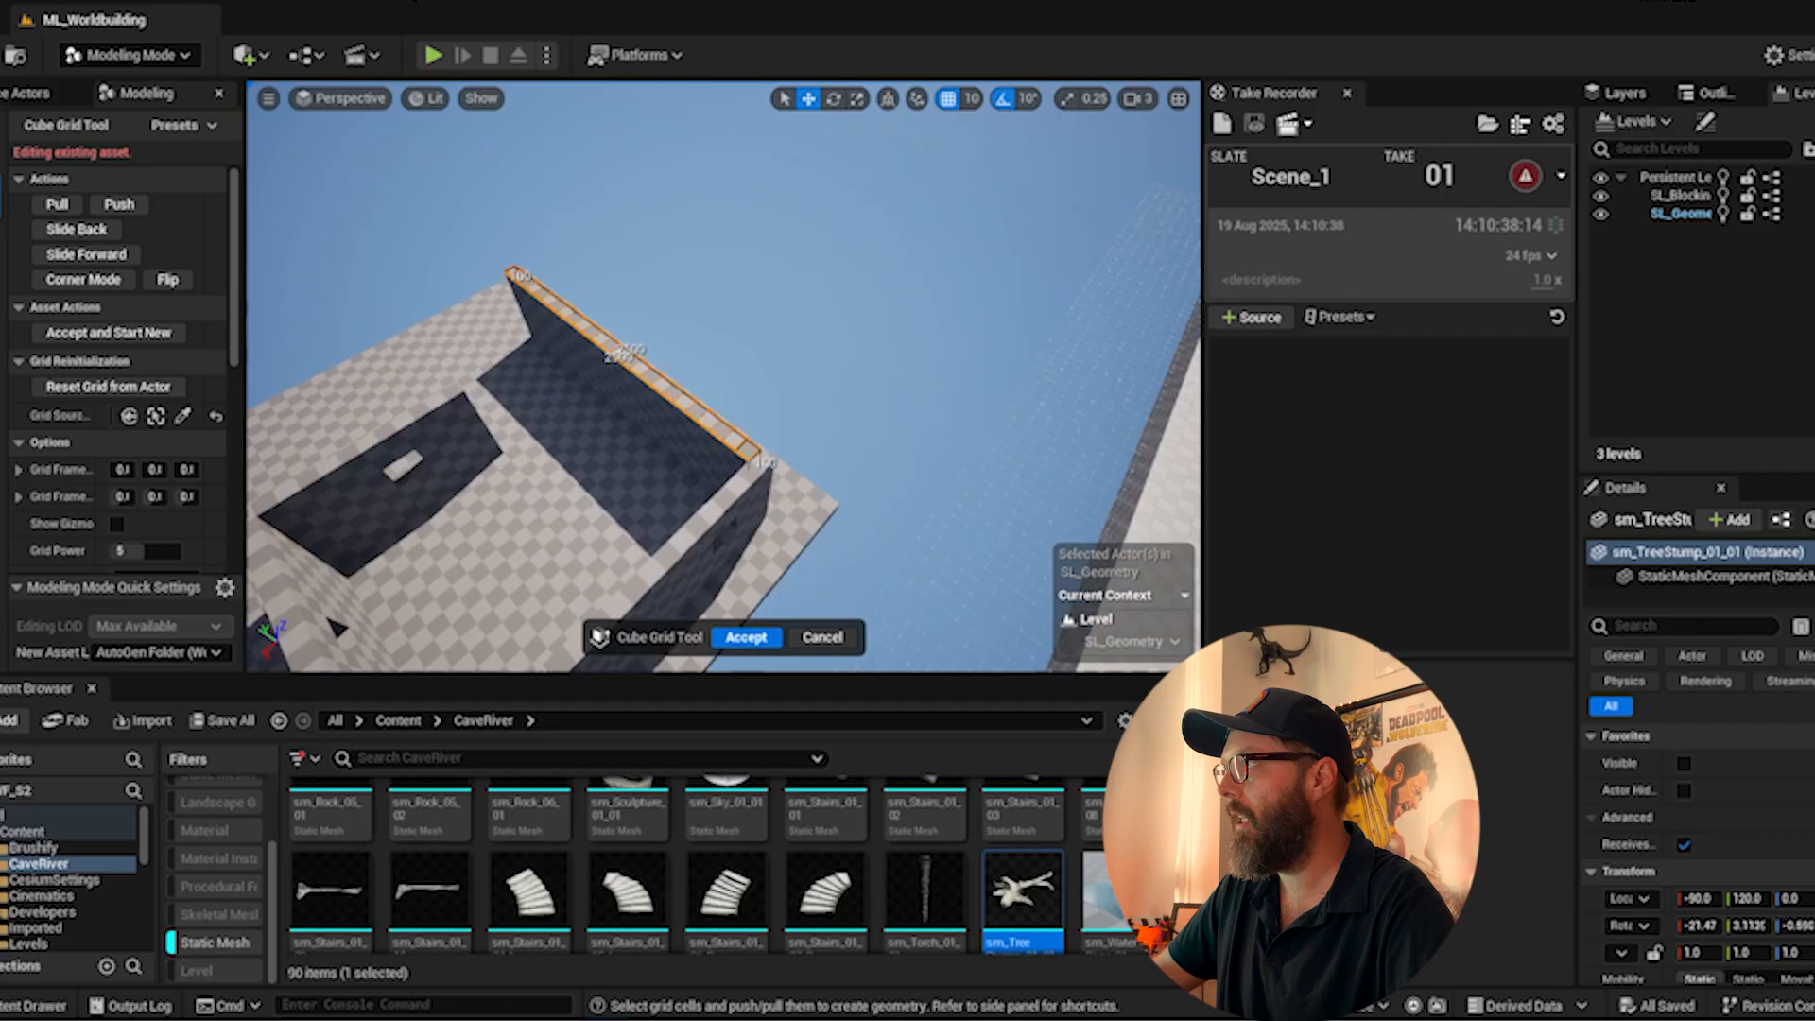
- Pull a 700 by 100 unit cell strip at the end of the inner wall up into a perpendicular wall
{"action": "right_click_drag", "start_coordinate": [716, 301], "coordinate": [731, 308]}
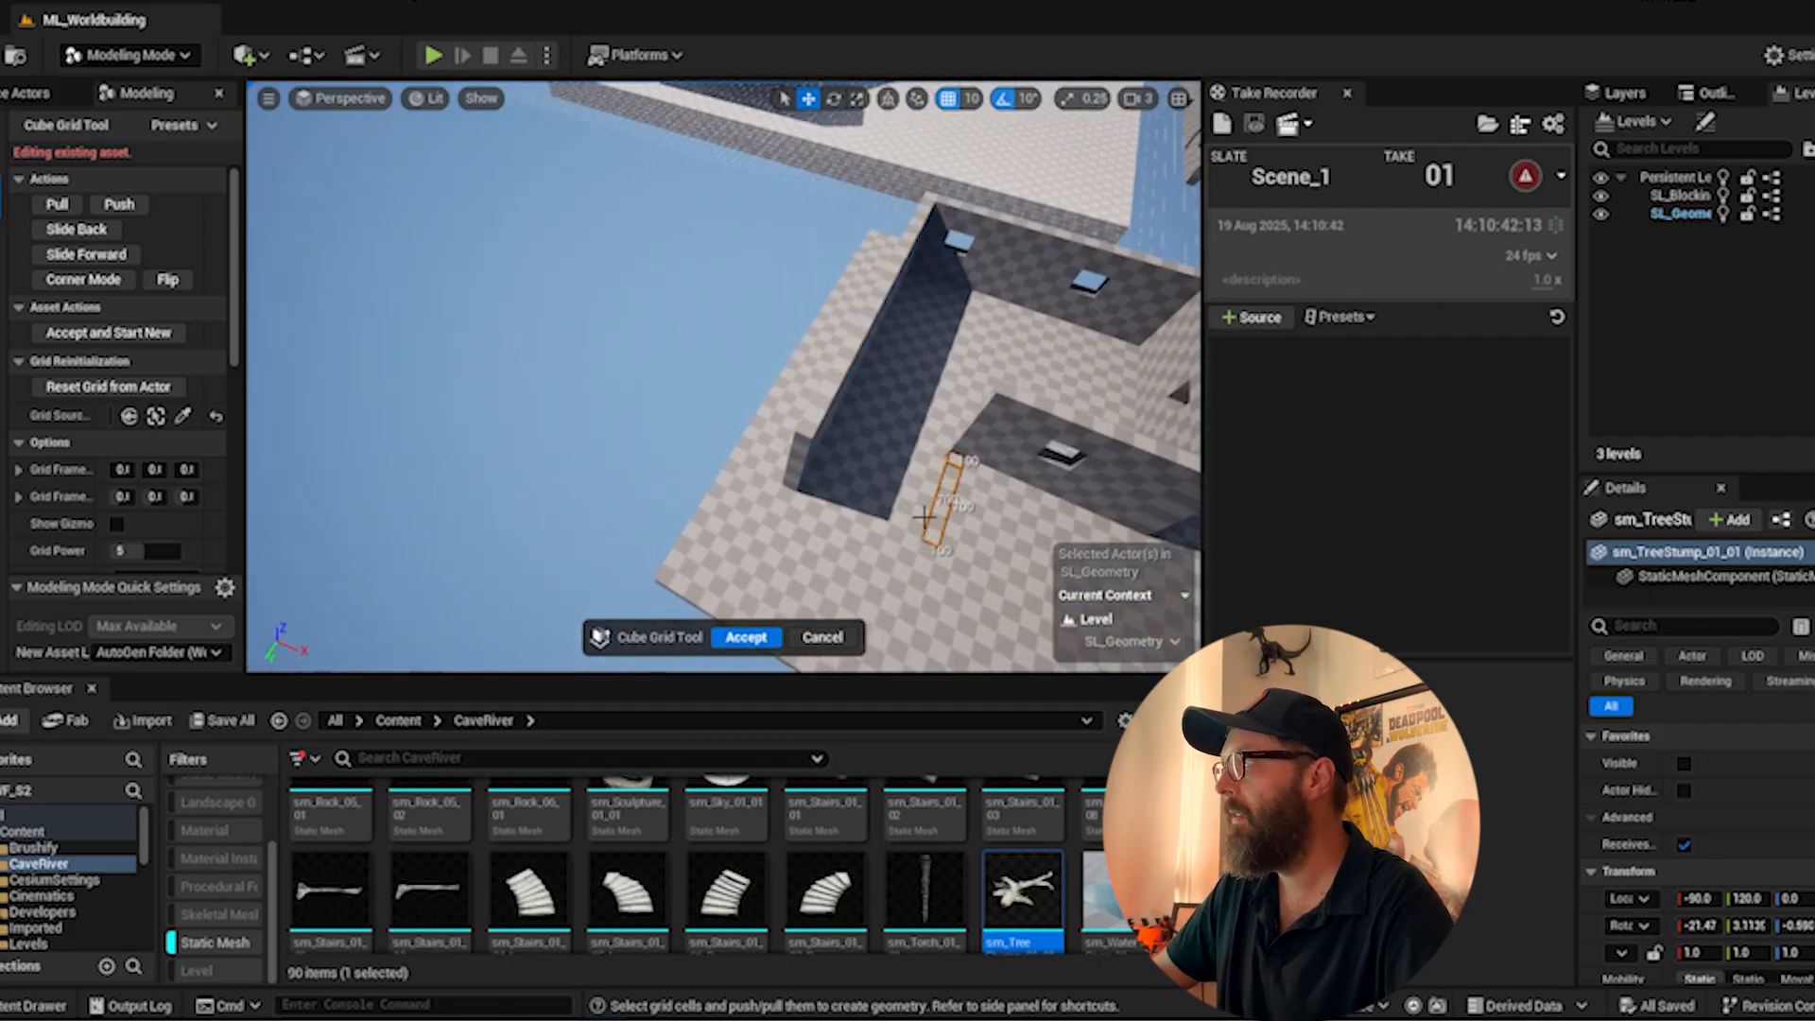
{"action": "middle_click_drag", "start_coordinate": [924, 517], "coordinate": [992, 540]}
{"action": "left_click", "coordinate": [59, 207]}
{"action": "left_click", "coordinate": [62, 209]}
{"action": "left_click", "coordinate": [59, 207]}
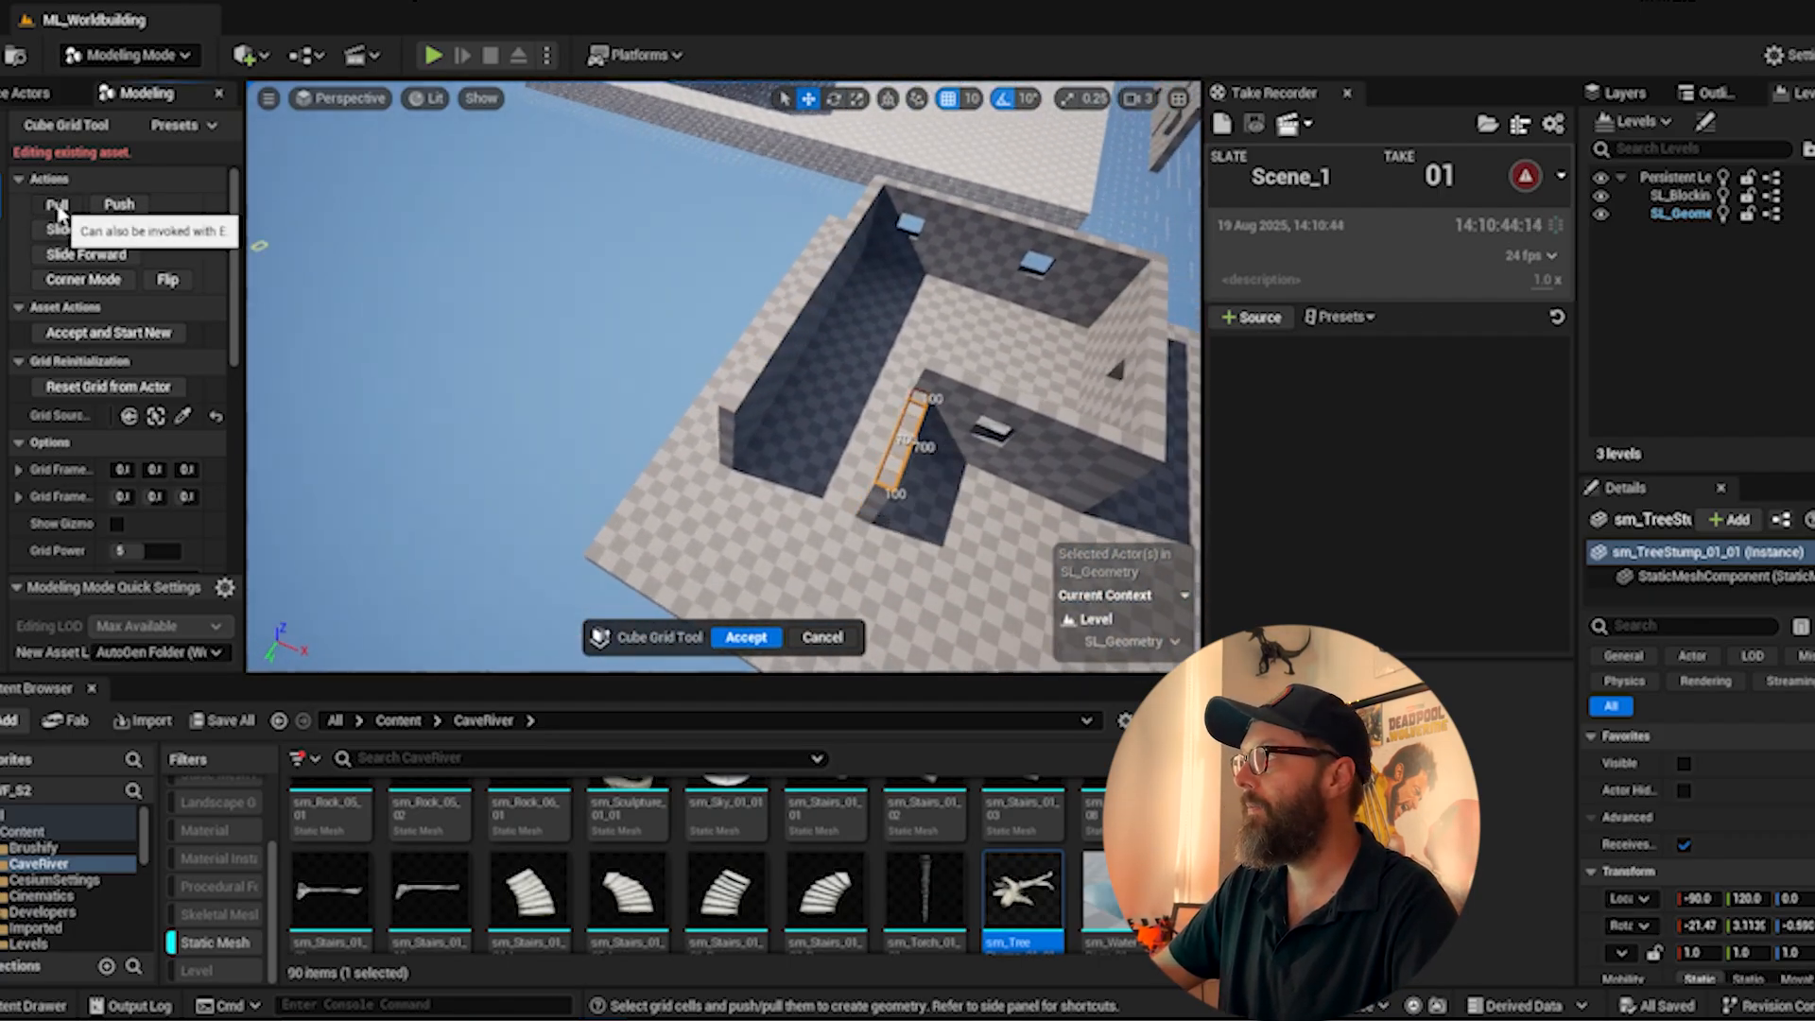
{"action": "left_click", "coordinate": [58, 210]}
{"action": "left_click", "coordinate": [58, 210]}
- Select the upper row of cells on the perpendicular wall's side and pull it across to the long wall as a roof
{"action": "left_click_drag", "start_coordinate": [705, 457], "coordinate": [794, 240], "text": "alt"}
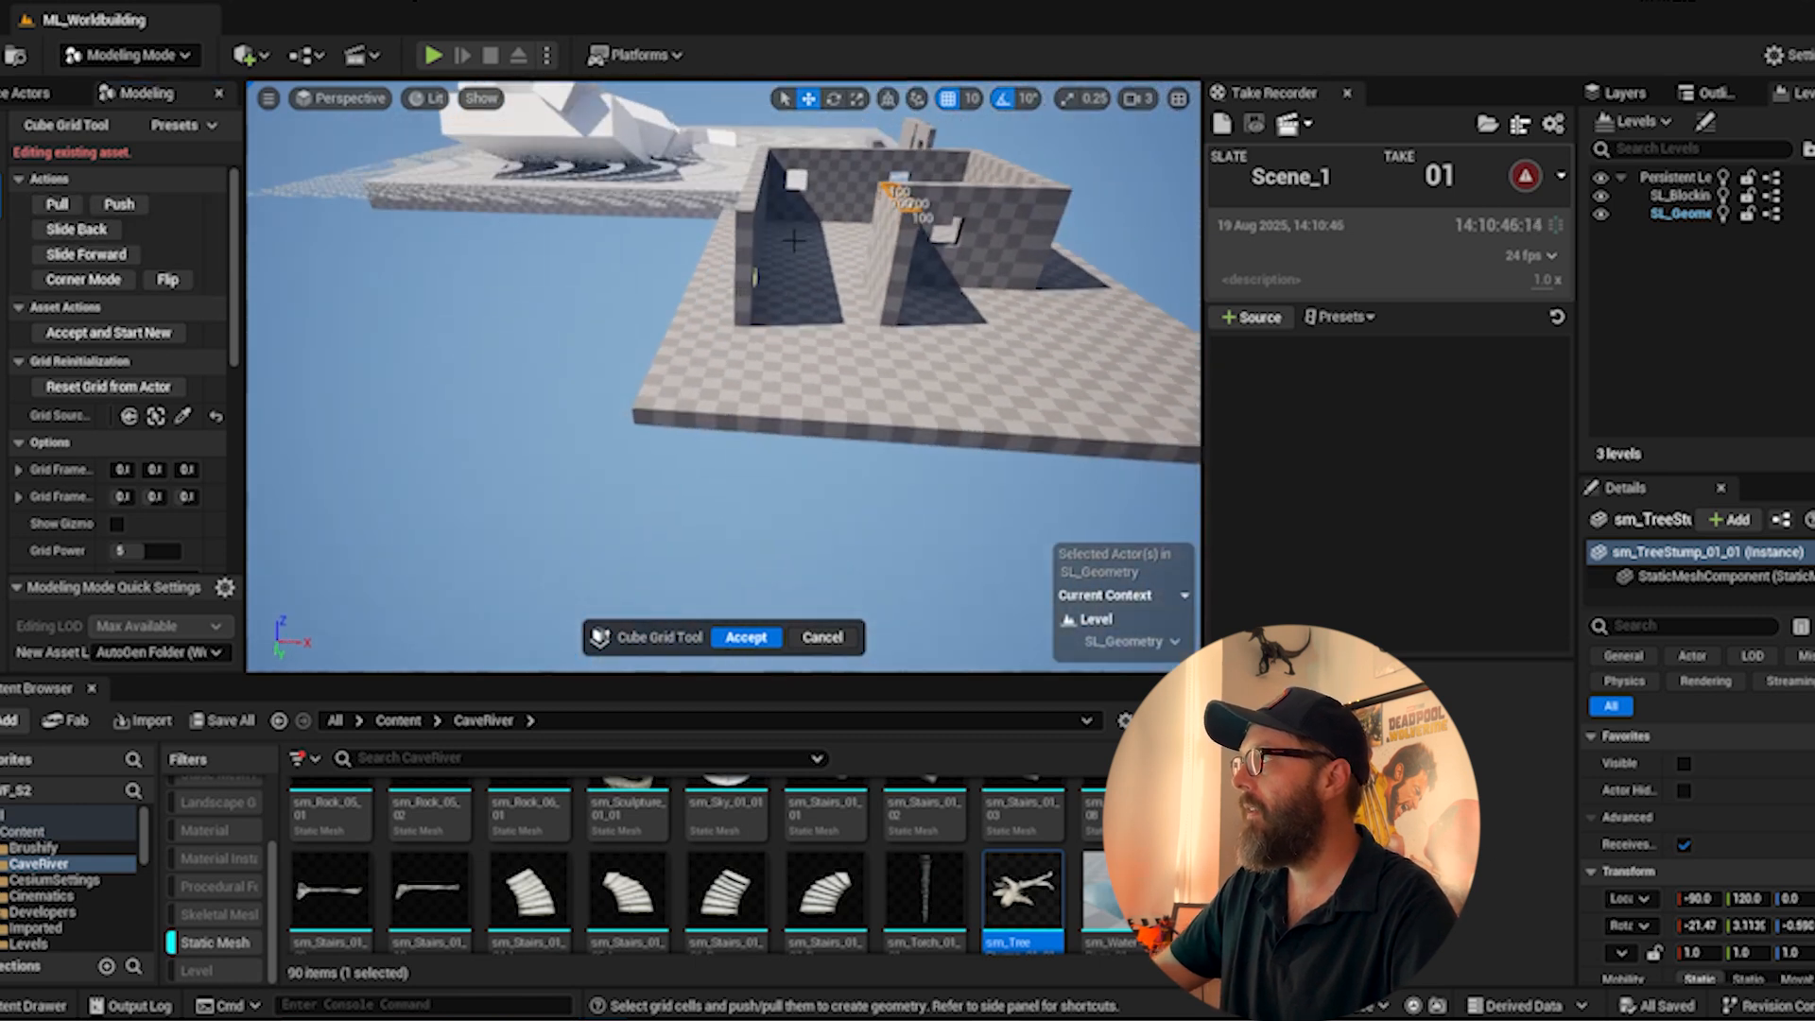
{"action": "right_click_drag", "start_coordinate": [792, 241], "coordinate": [964, 317]}
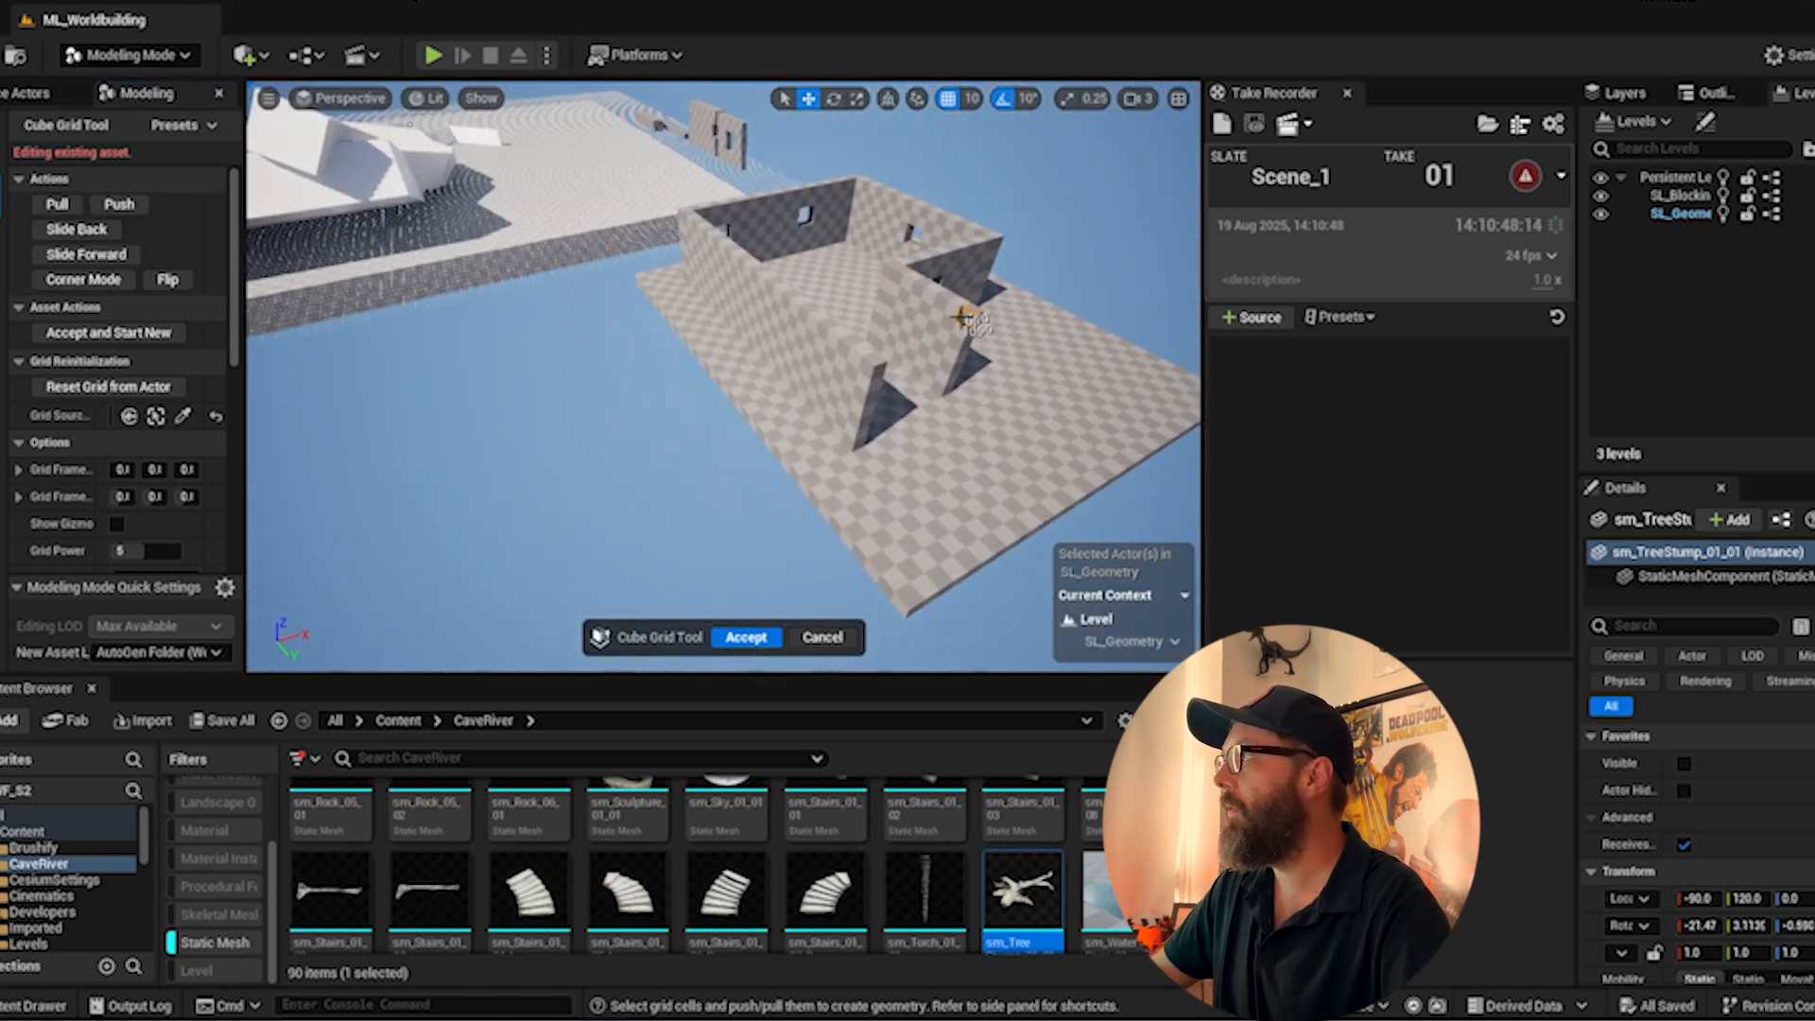
{"action": "left_click_drag", "start_coordinate": [962, 316], "coordinate": [889, 271]}
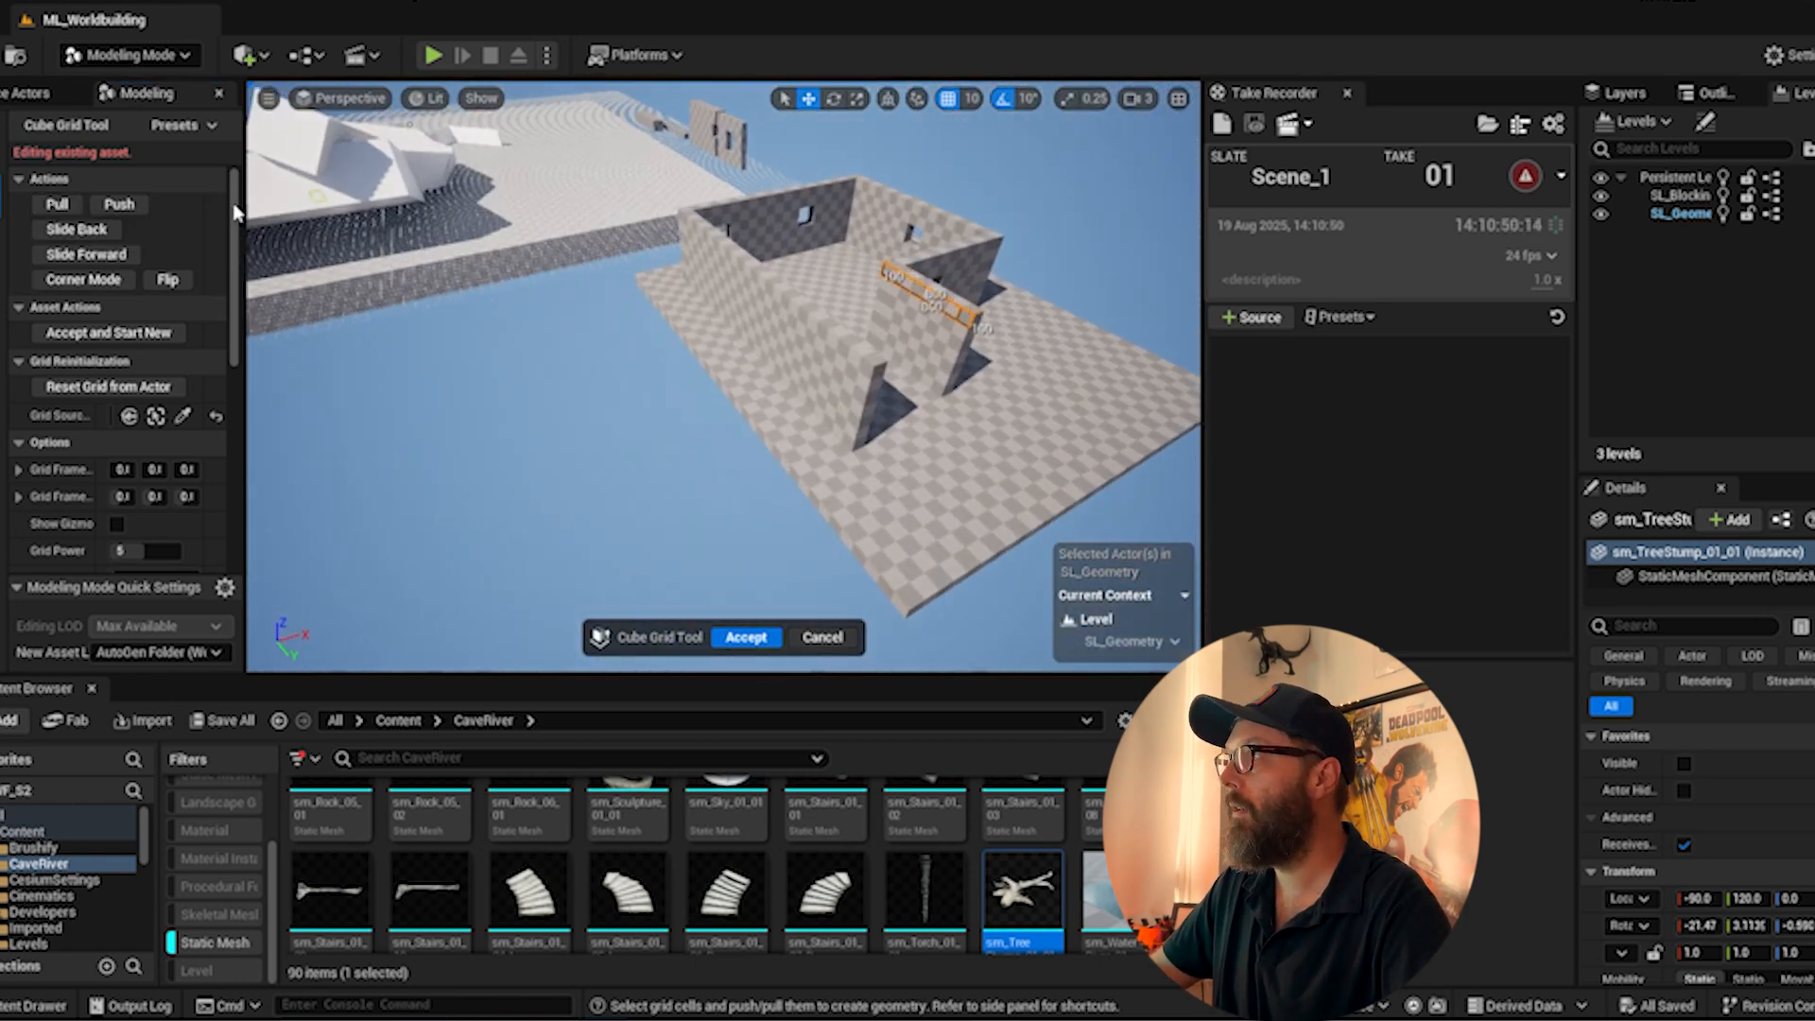
{"action": "left_click", "coordinate": [58, 206]}
{"action": "left_click", "coordinate": [53, 210]}
{"action": "left_click", "coordinate": [53, 210]}
{"action": "left_click", "coordinate": [51, 210]}
{"action": "left_click", "coordinate": [48, 210]}
{"action": "left_click", "coordinate": [45, 210]}
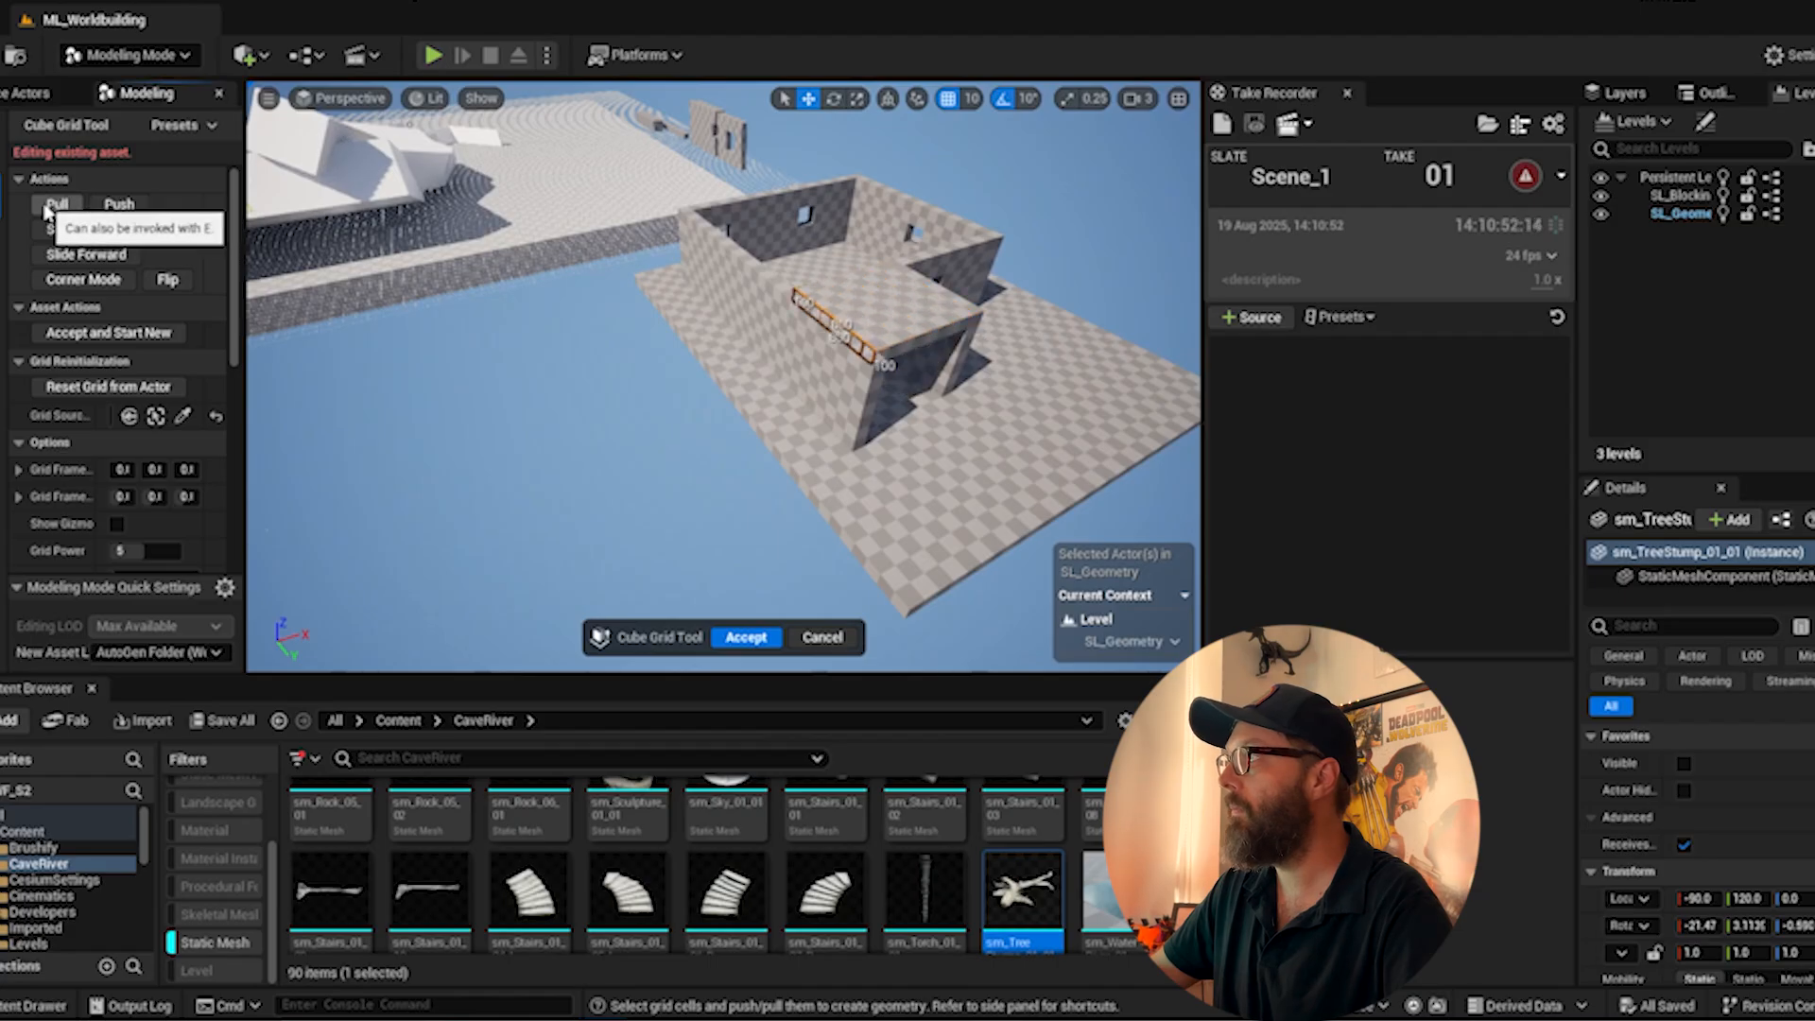
- Select the 1900 by 100 unit top row inside the main room and pull it across the open space as a roof
{"action": "right_click_drag", "start_coordinate": [835, 296], "coordinate": [501, 354]}
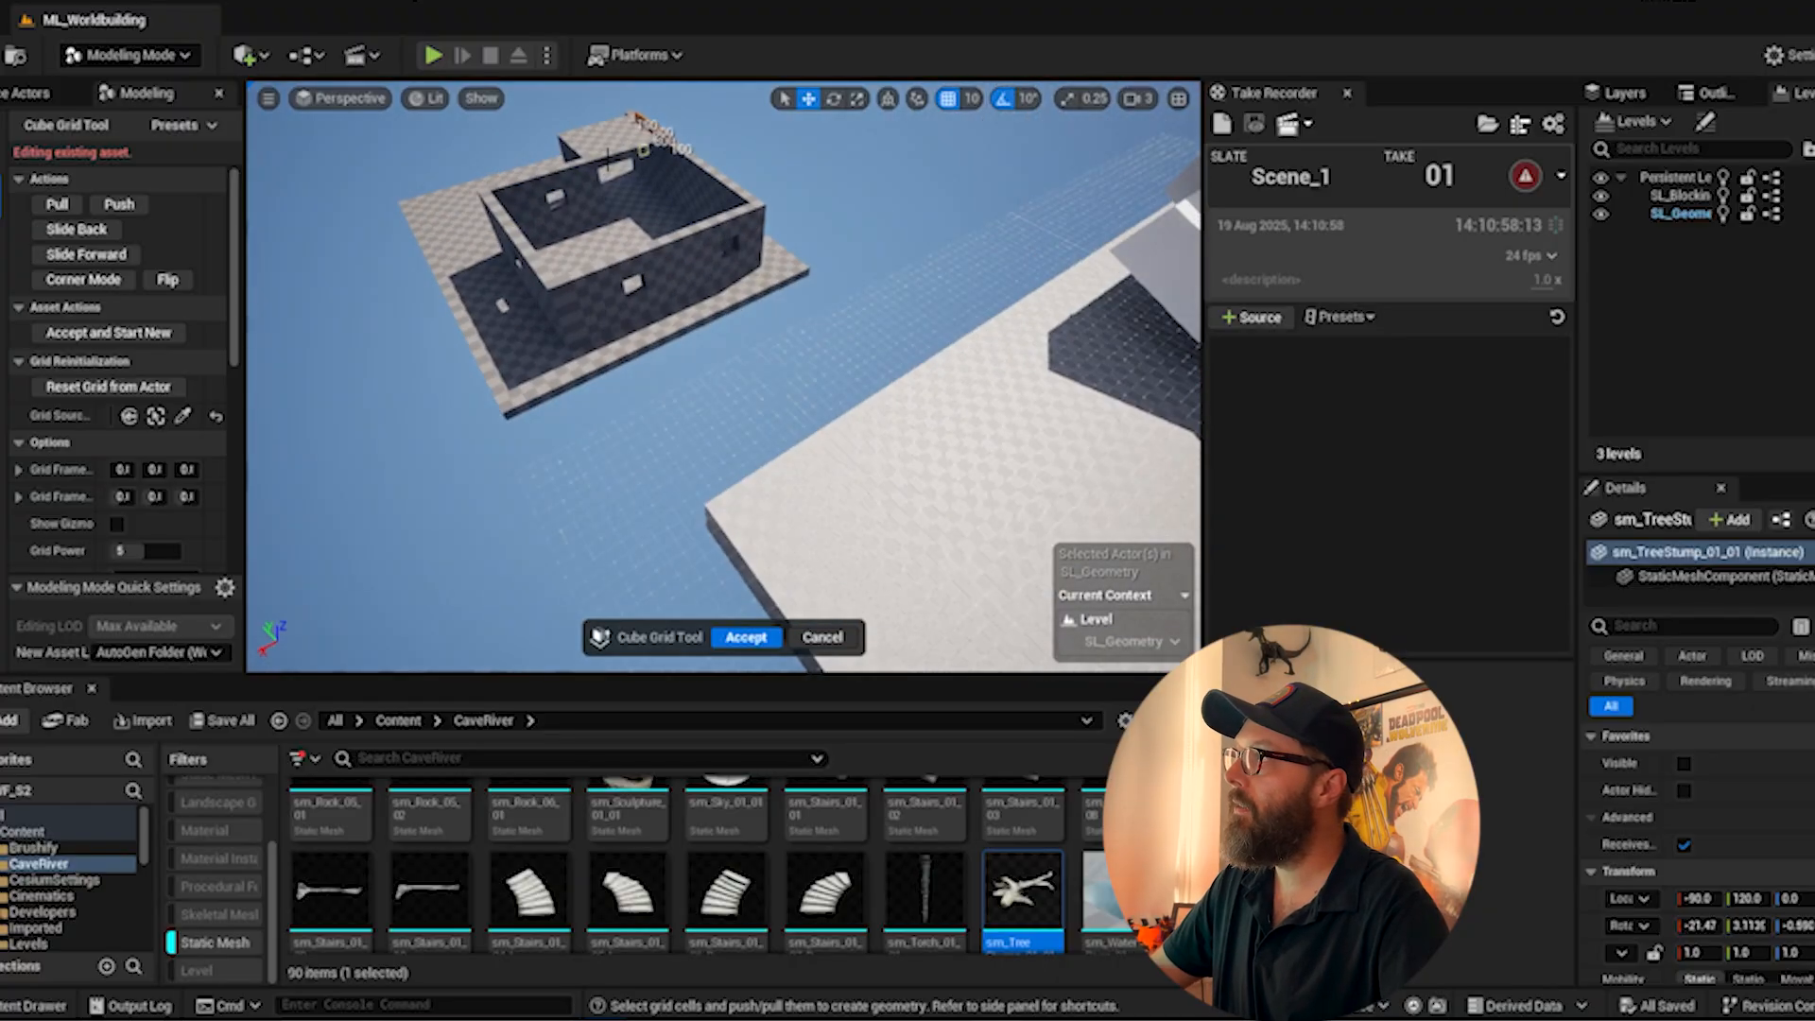
{"action": "left_click_drag", "start_coordinate": [496, 190], "coordinate": [567, 165]}
{"action": "right_click_drag", "start_coordinate": [567, 111], "coordinate": [583, 208]}
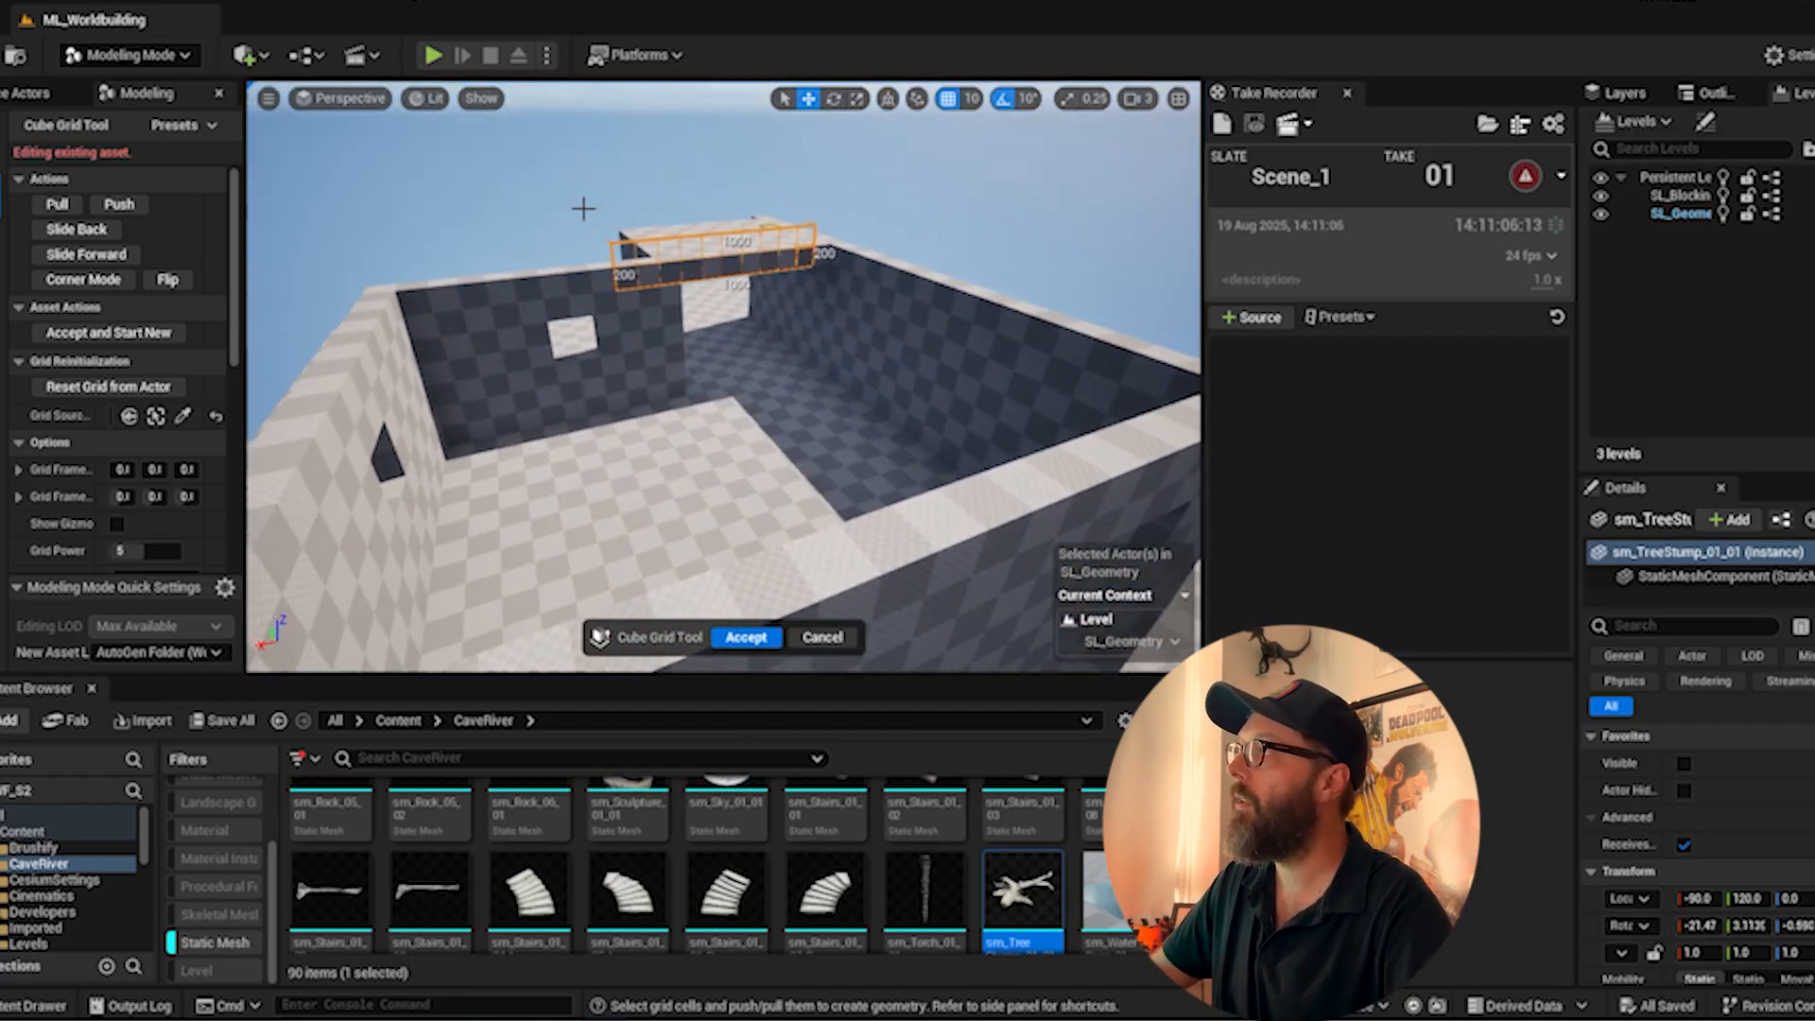
{"action": "left_click_drag", "start_coordinate": [823, 243], "coordinate": [397, 290]}
{"action": "left_click", "coordinate": [56, 203]}
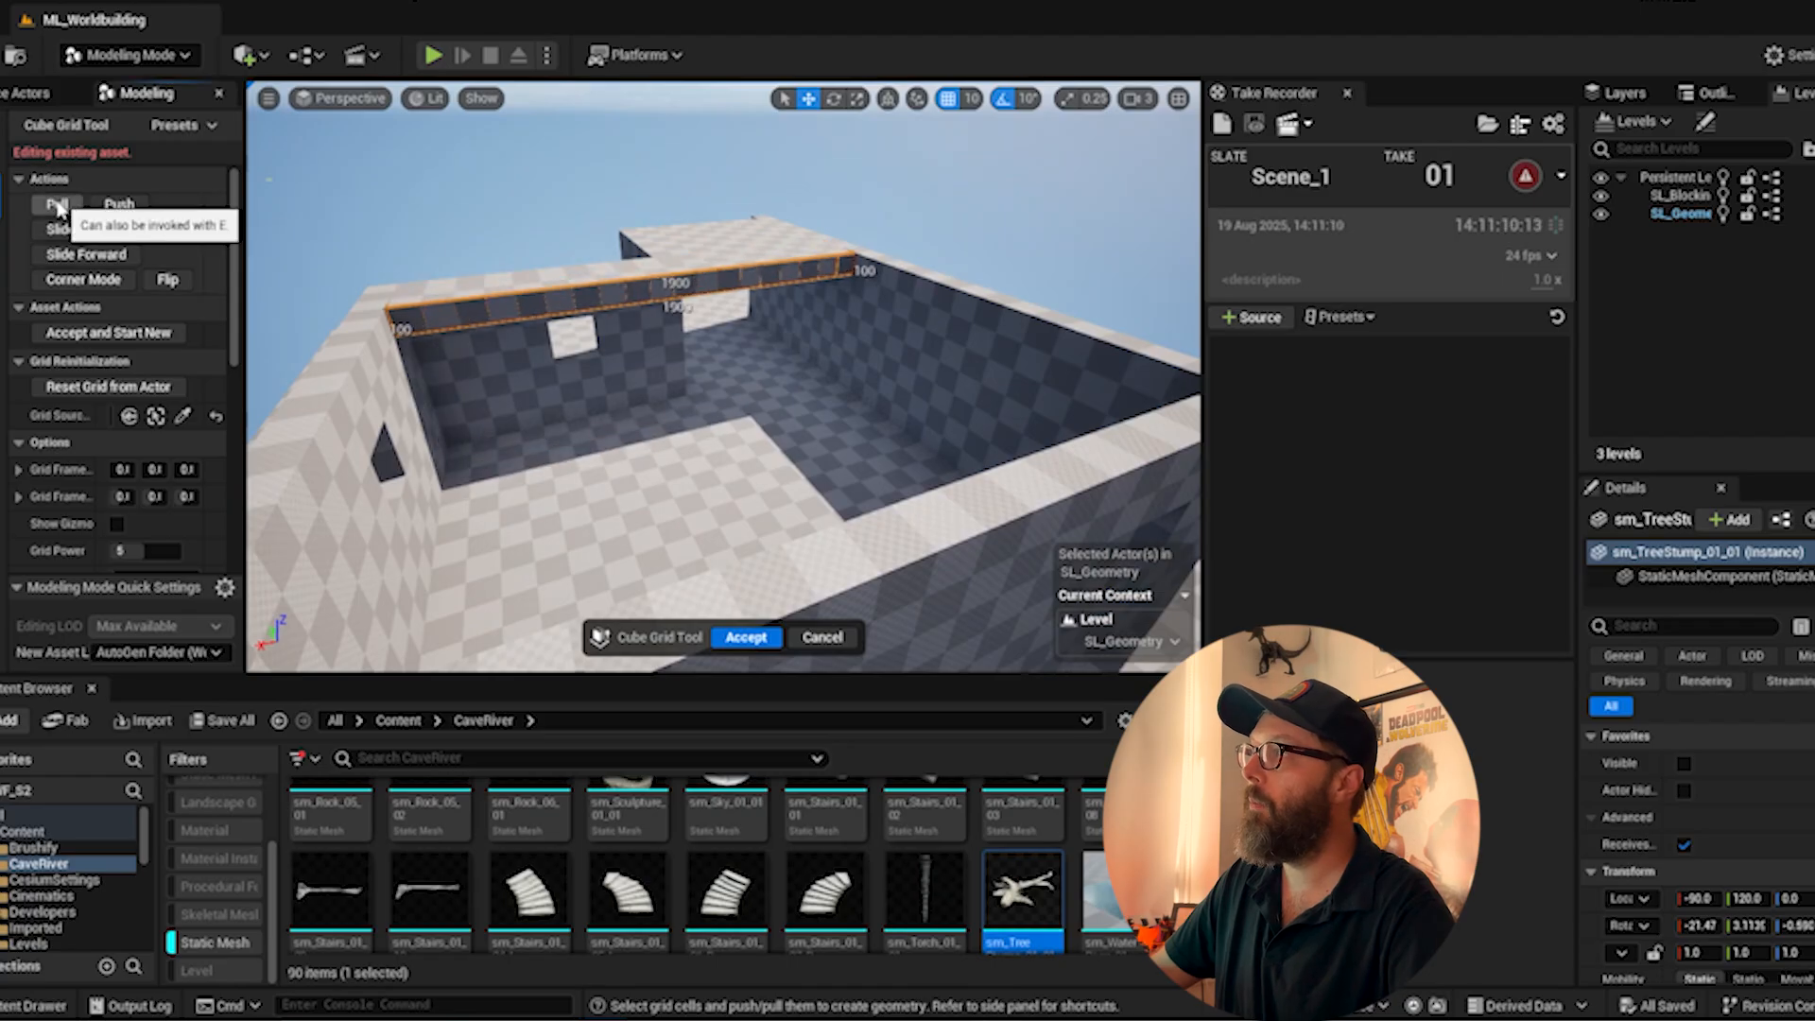
{"action": "left_click", "coordinate": [56, 204]}
{"action": "left_click", "coordinate": [55, 205]}
{"action": "left_click", "coordinate": [57, 208]}
{"action": "left_click", "coordinate": [56, 205]}
{"action": "left_click", "coordinate": [56, 205]}
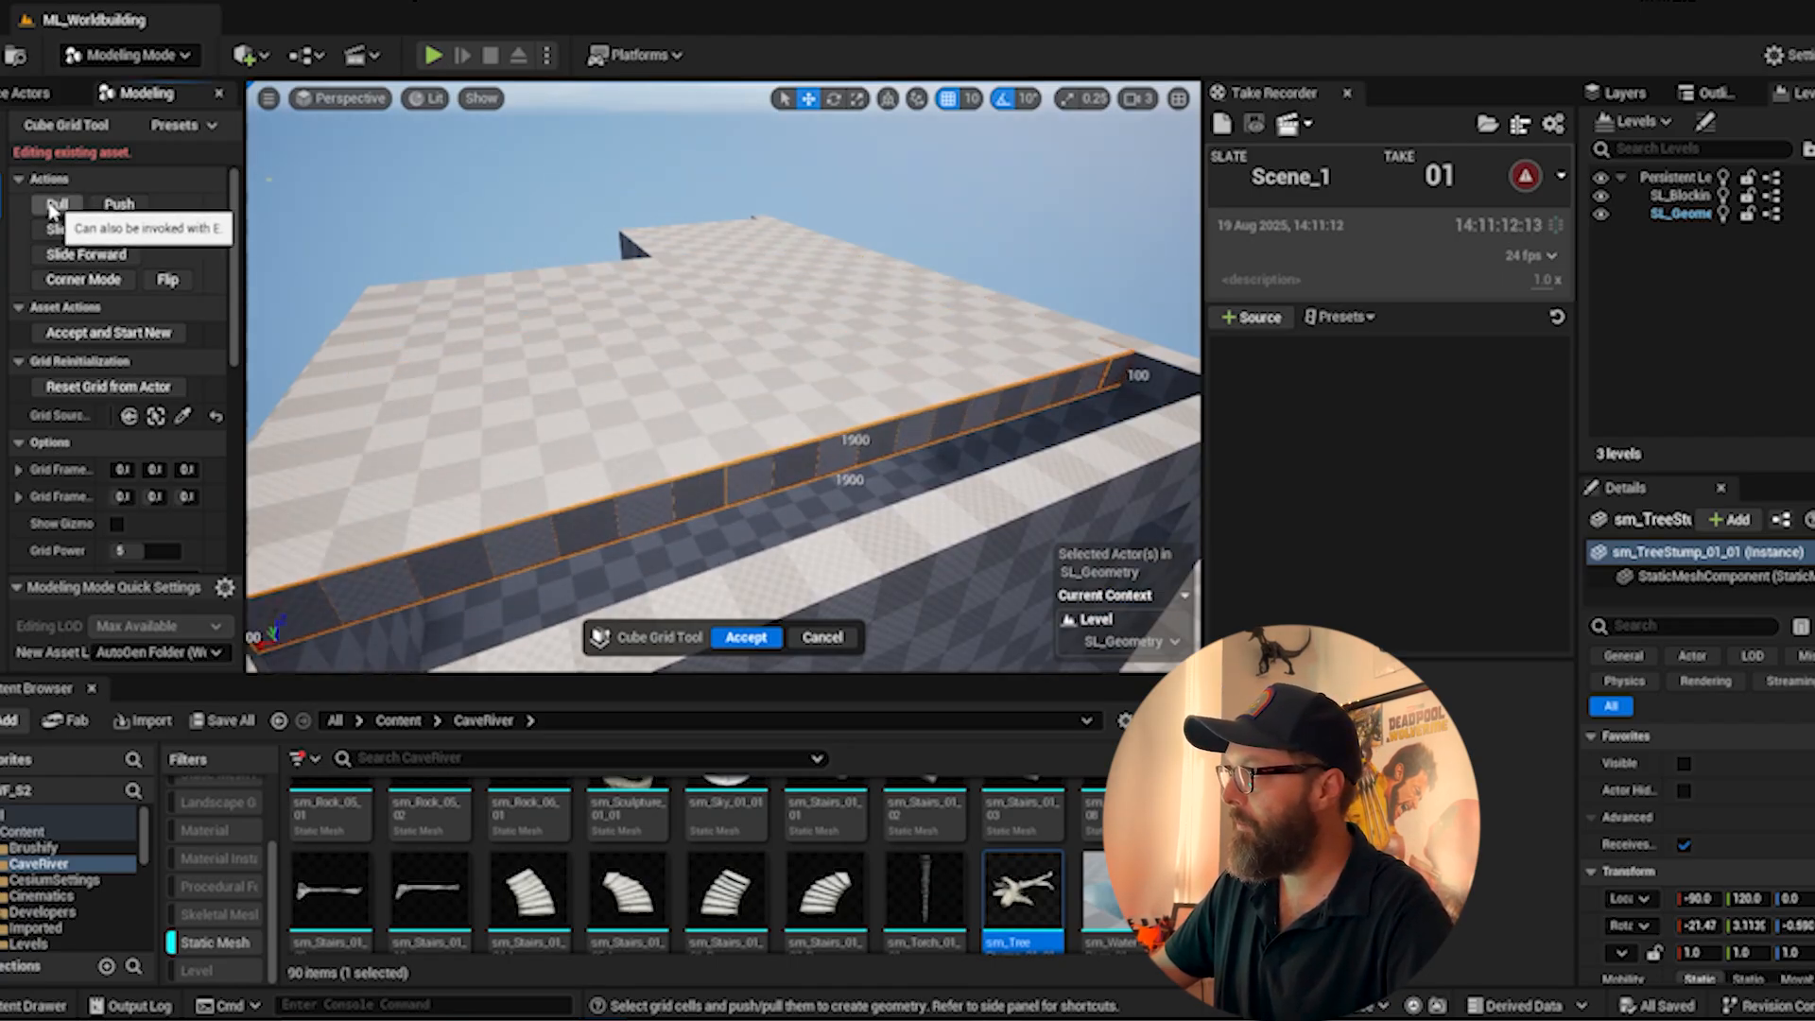
{"action": "left_click", "coordinate": [55, 205]}
- Undo the material placed on the room mesh and look around its interior
{"action": "right_click_drag", "start_coordinate": [350, 196], "coordinate": [349, 195]}
{"action": "right_click_drag", "start_coordinate": [659, 479], "coordinate": [658, 479]}
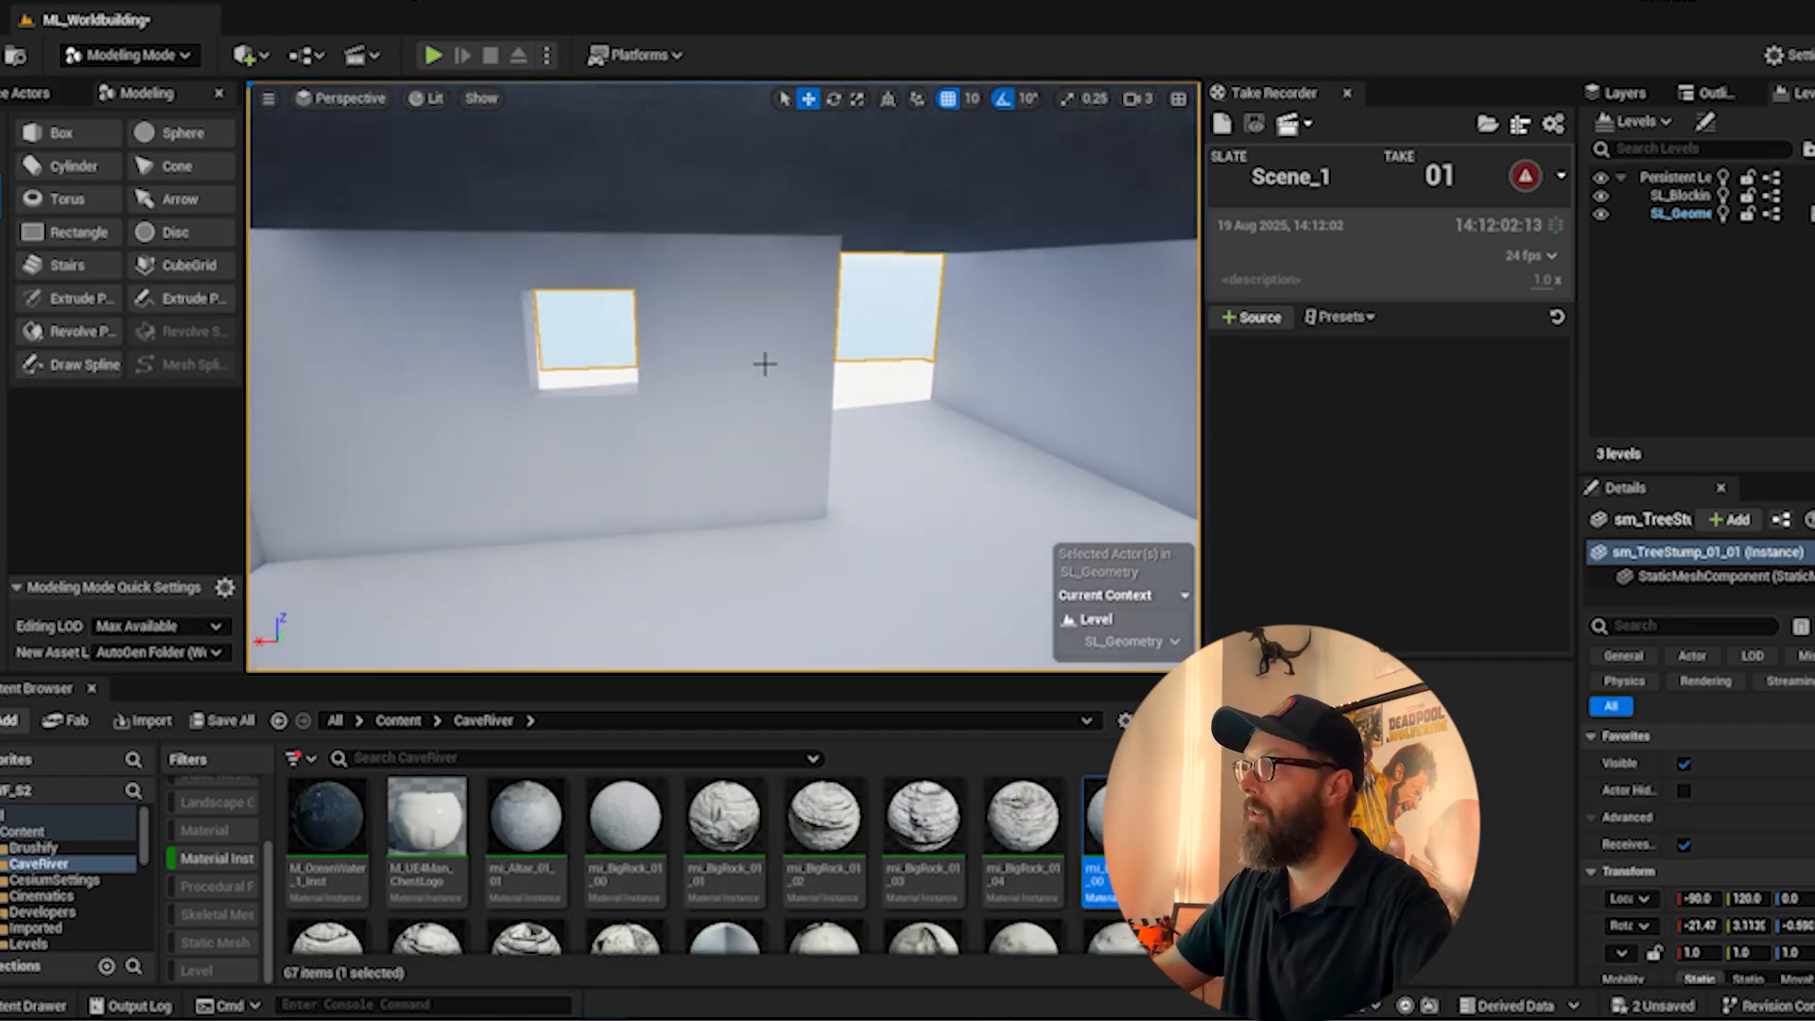
{"action": "key", "text": "ctrl+z"}
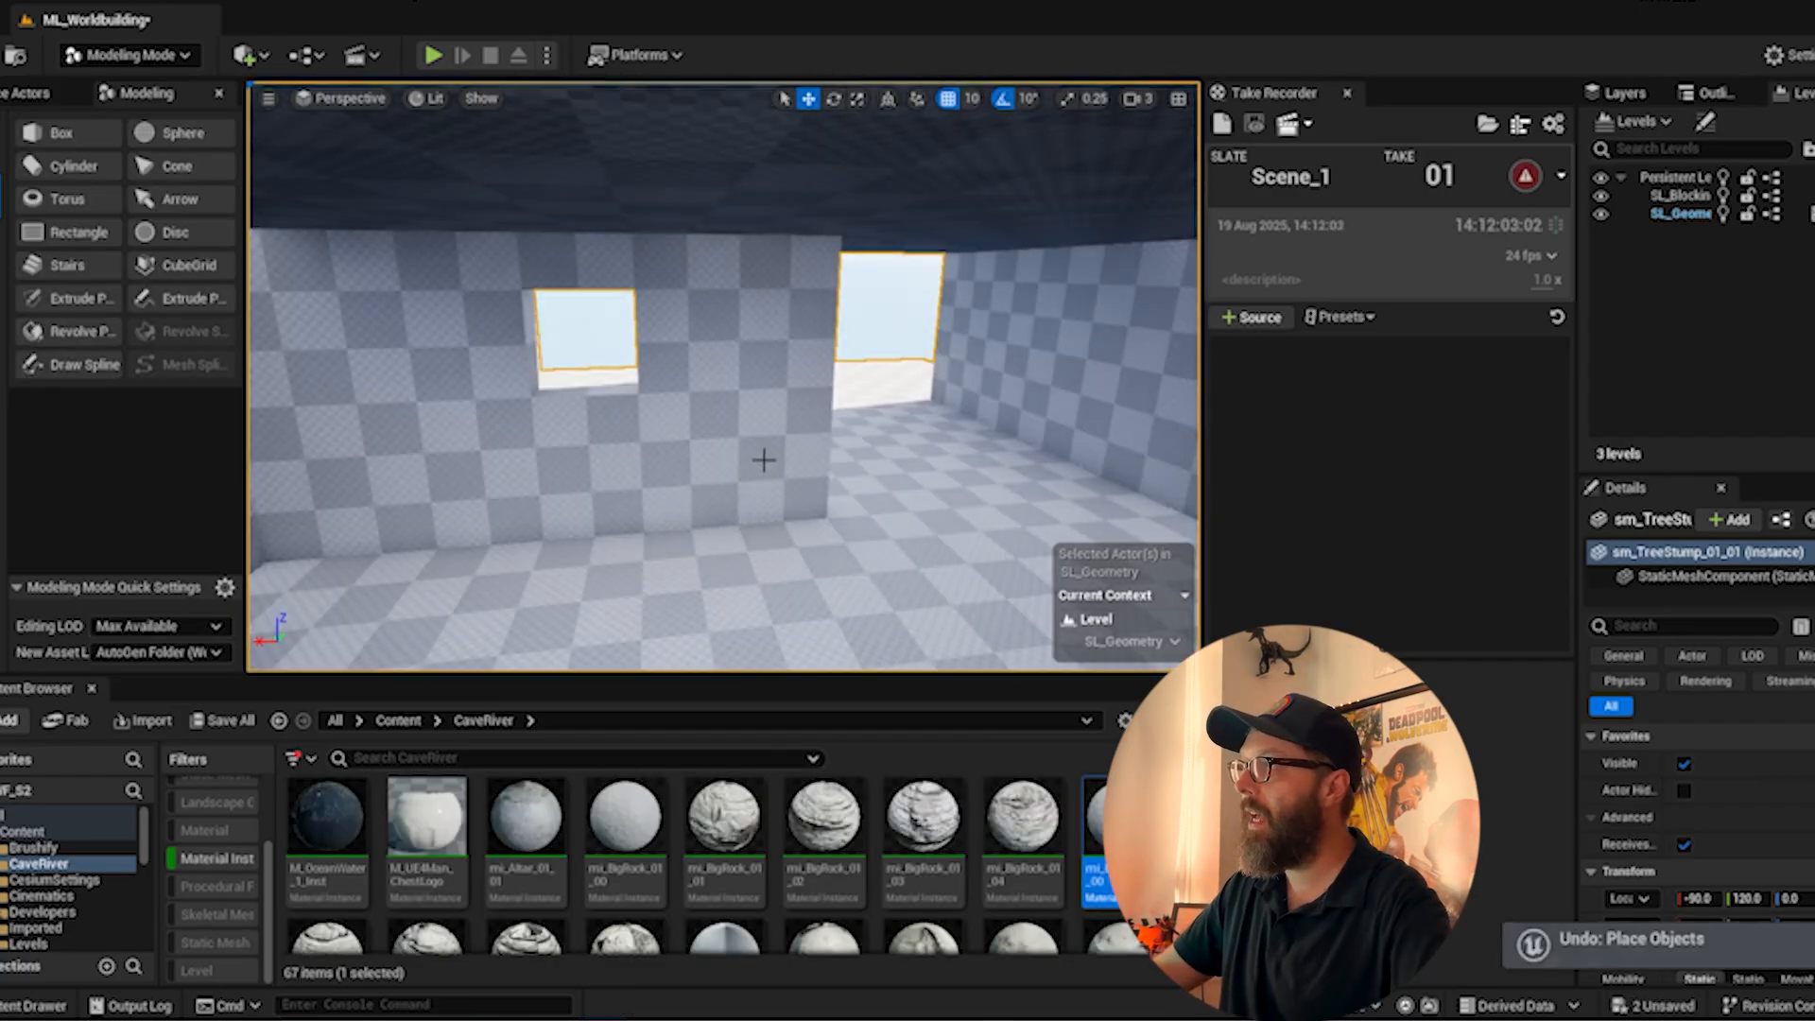
{"action": "middle_click_drag", "start_coordinate": [764, 461], "coordinate": [713, 369]}
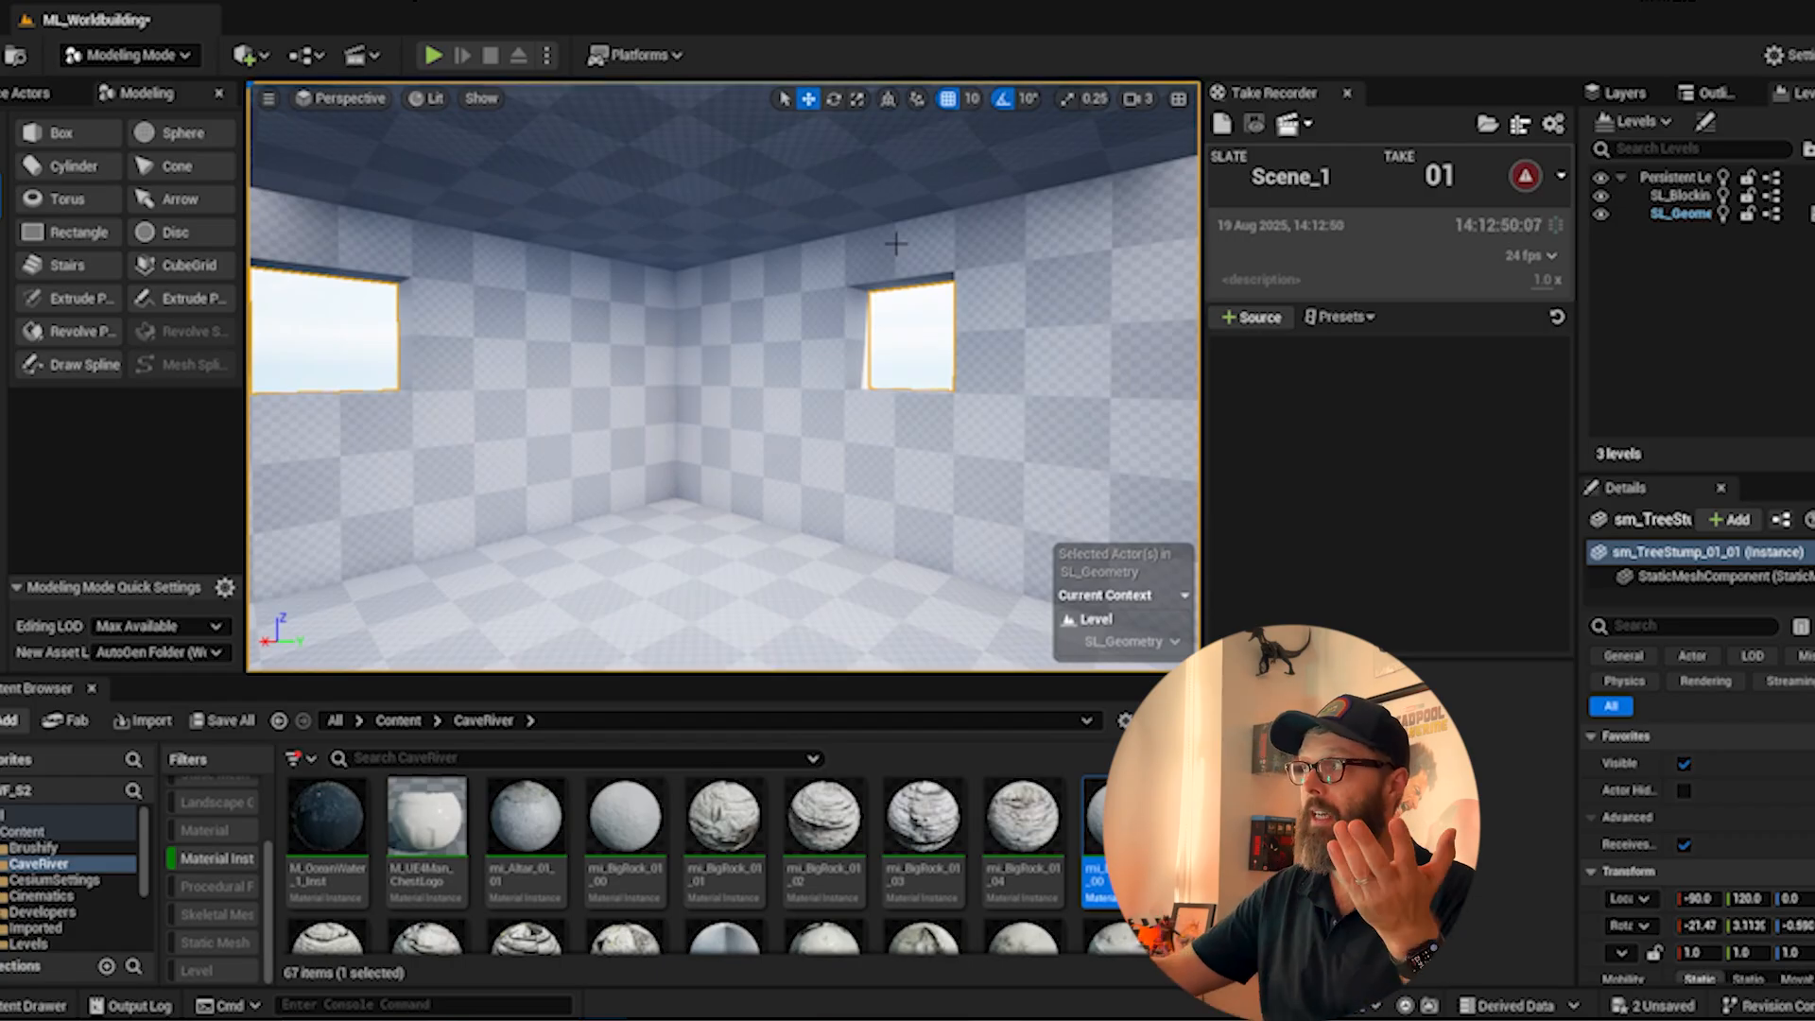
- Apply the currently selected CaveRiver material instance to the Cube21 blockout wall and inspect its surface up close
{"action": "right_click_drag", "start_coordinate": [663, 404], "coordinate": [805, 373]}
{"action": "key", "text": "w"}
{"action": "key", "text": "d"}
{"action": "left_click", "coordinate": [681, 478]}
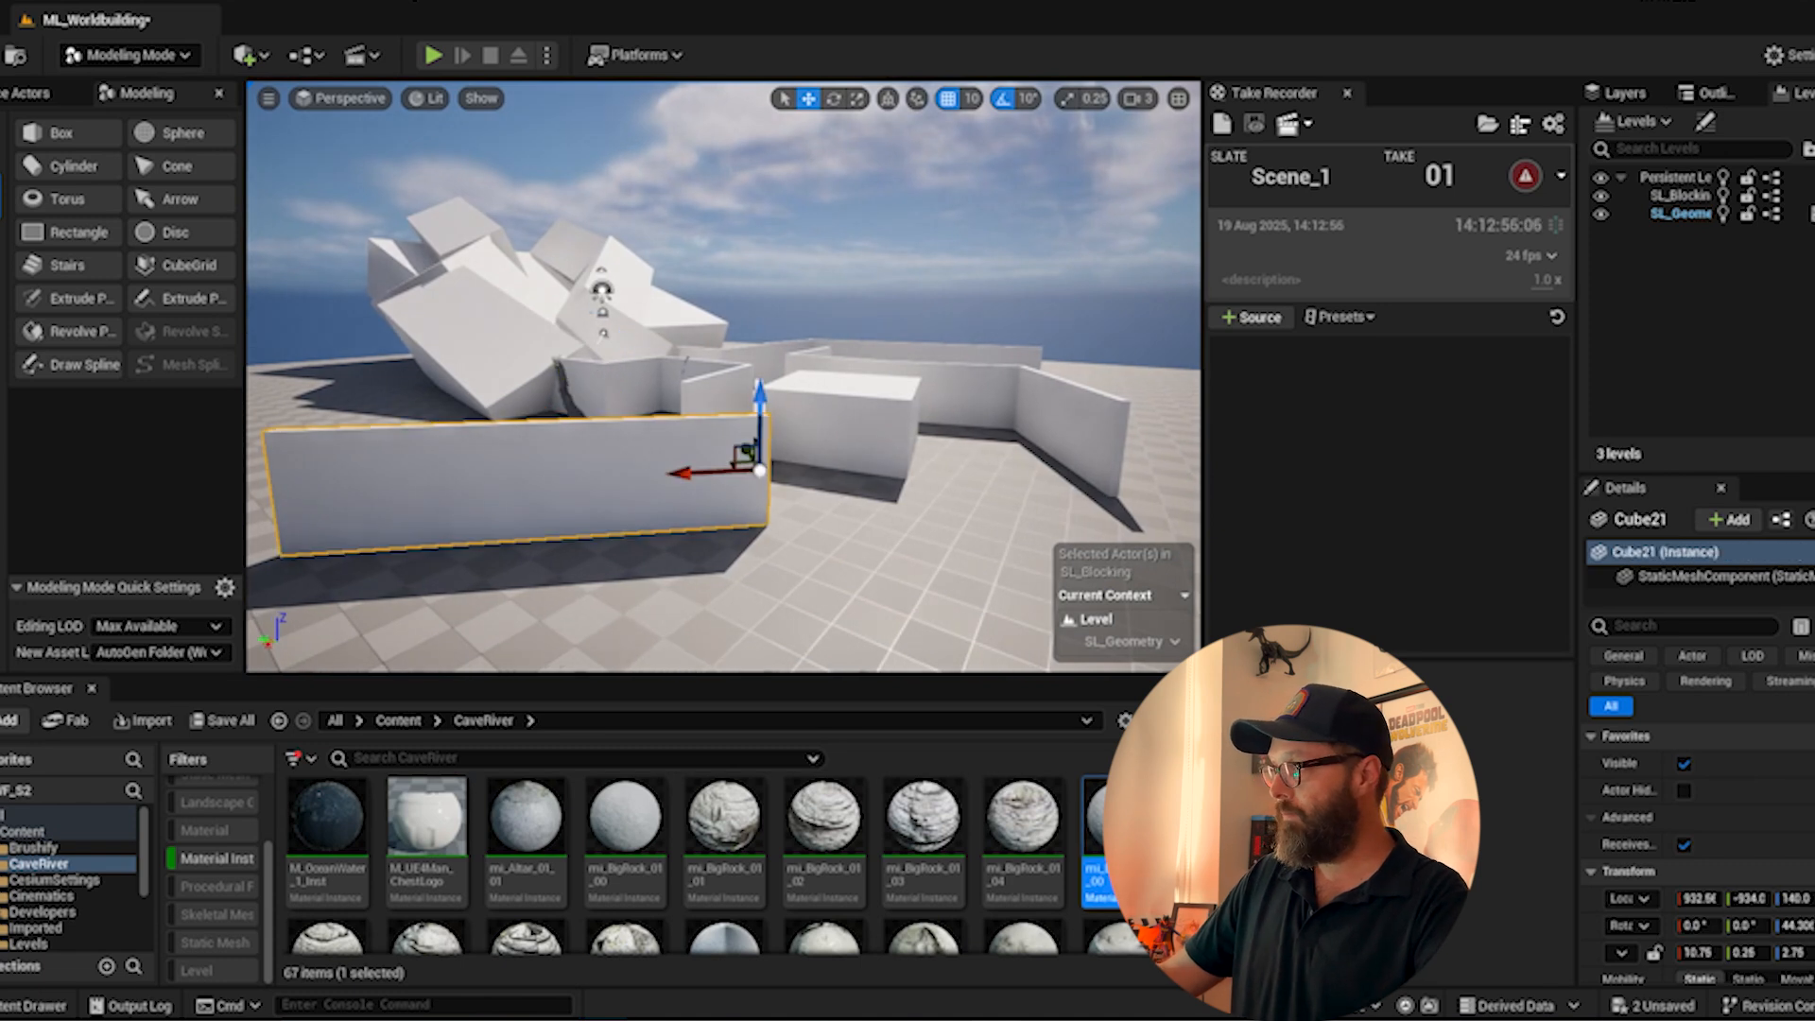
{"action": "left_click_drag", "start_coordinate": [1099, 832], "coordinate": [568, 470]}
{"action": "key", "text": "w"}
{"action": "right_click_drag", "start_coordinate": [756, 406], "coordinate": [529, 406]}
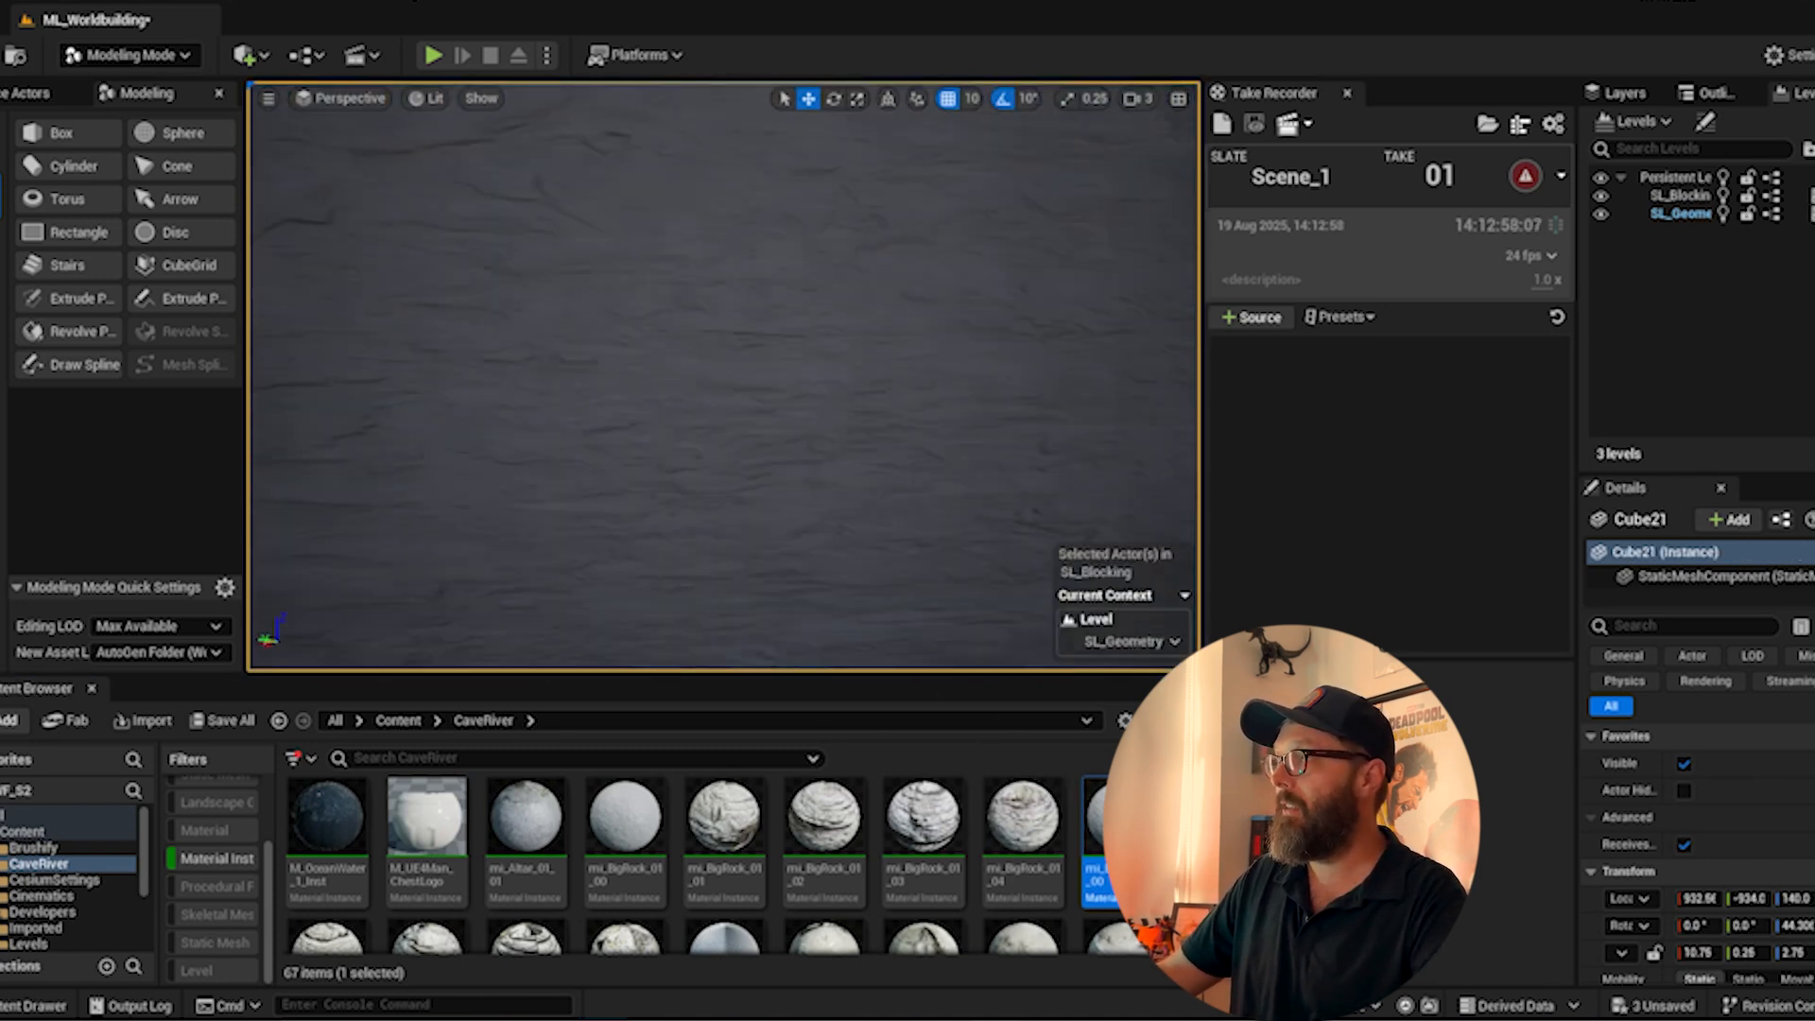
{"action": "key", "text": "s"}
{"action": "right_click_drag", "start_coordinate": [822, 378], "coordinate": [700, 316]}
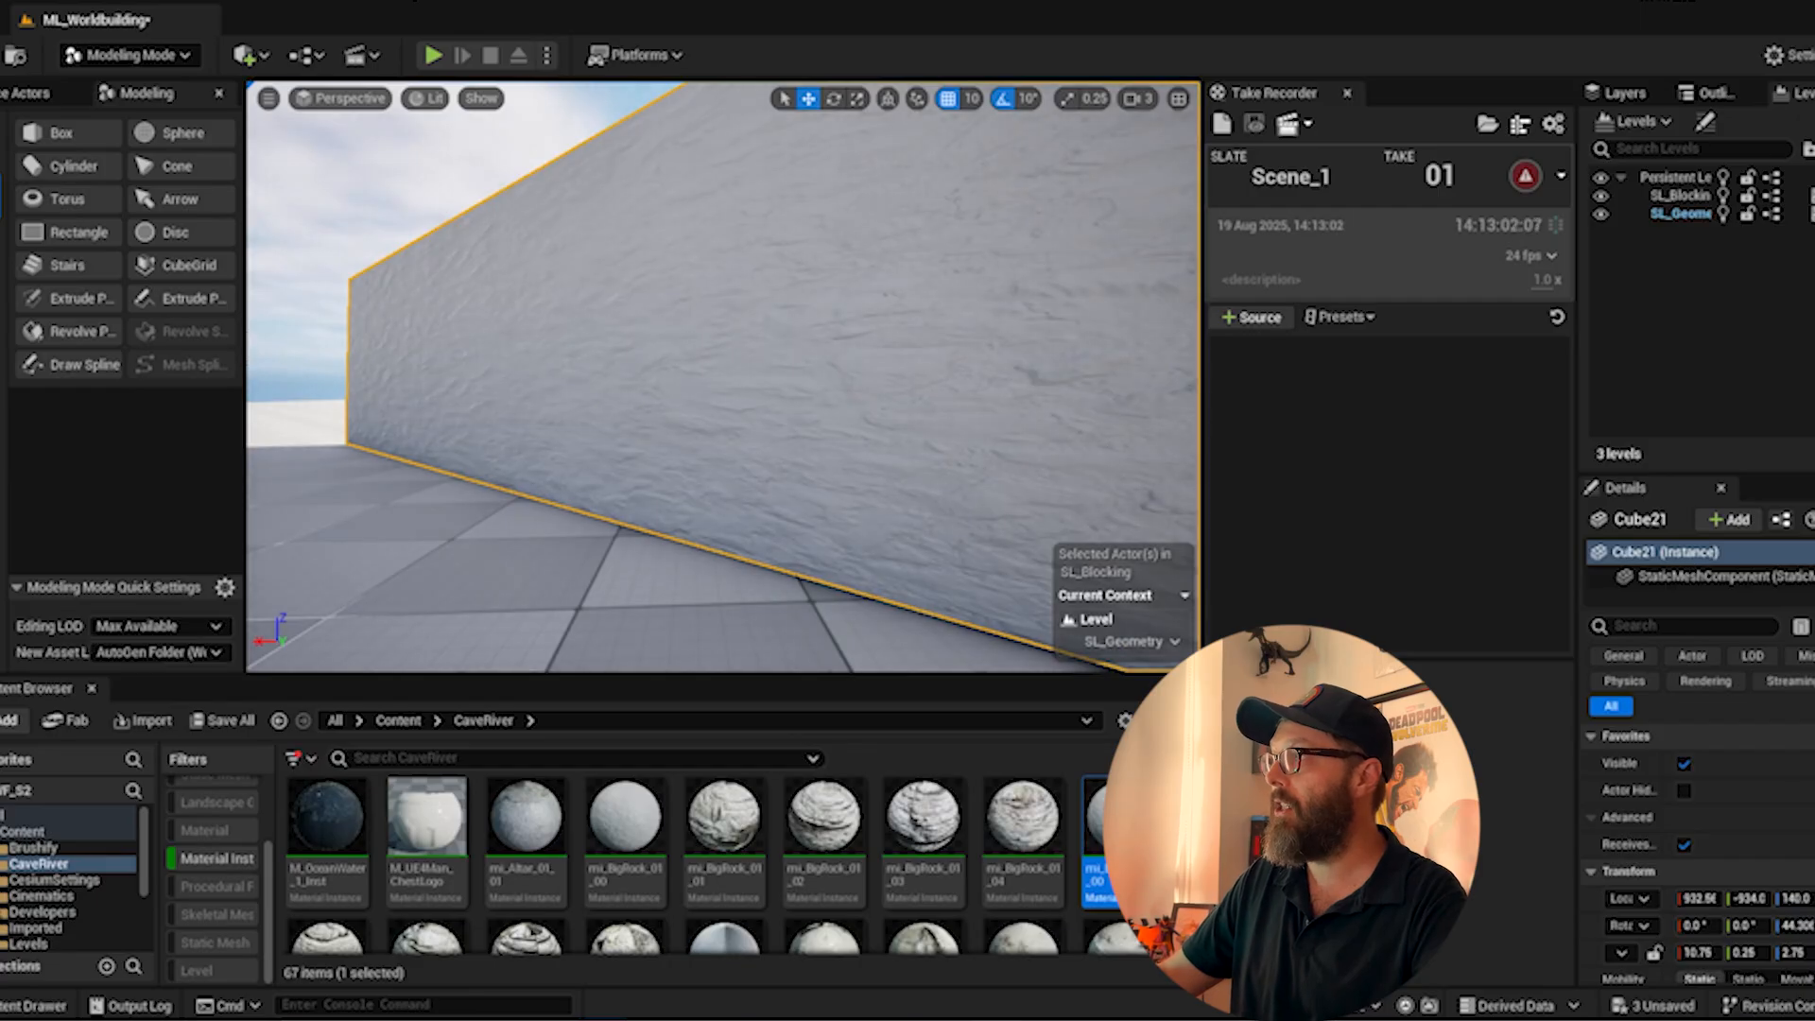
- Apply the mi_BigRock_01_00 material instance to the blockout wall adjoining Cube21
{"action": "left_click", "coordinate": [624, 822]}
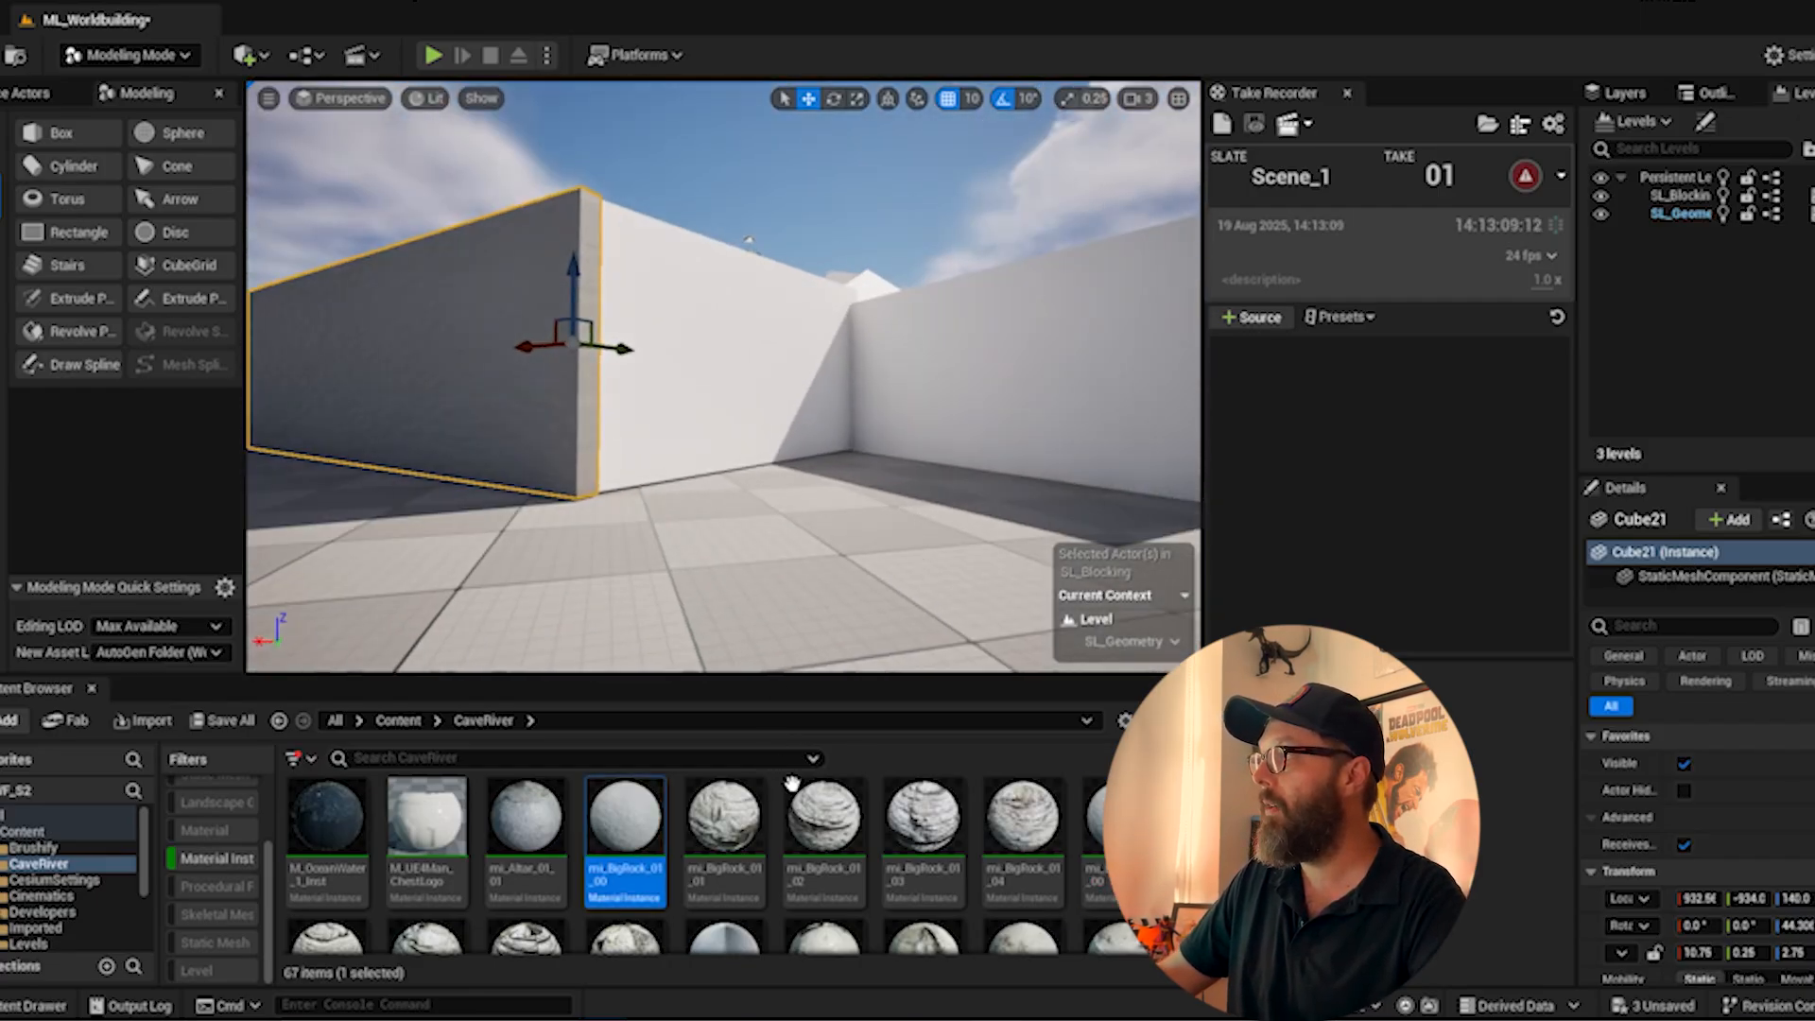
{"action": "left_click_drag", "start_coordinate": [624, 822], "coordinate": [719, 385]}
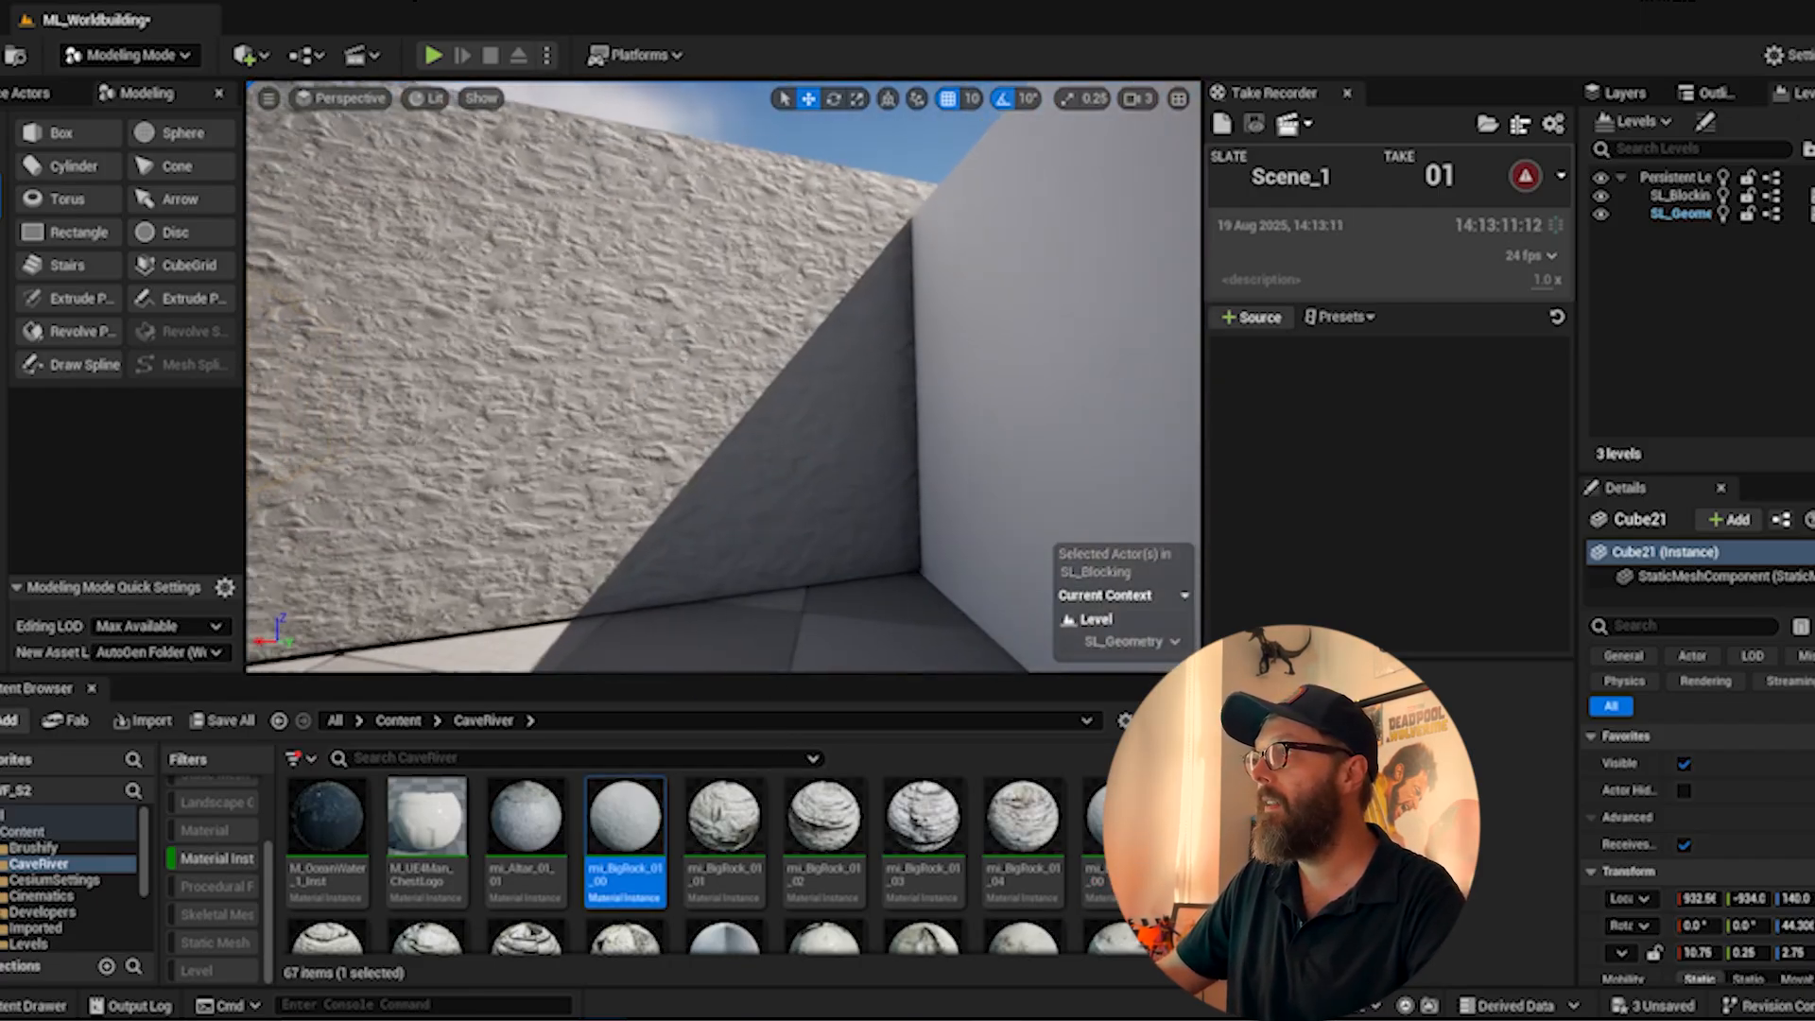